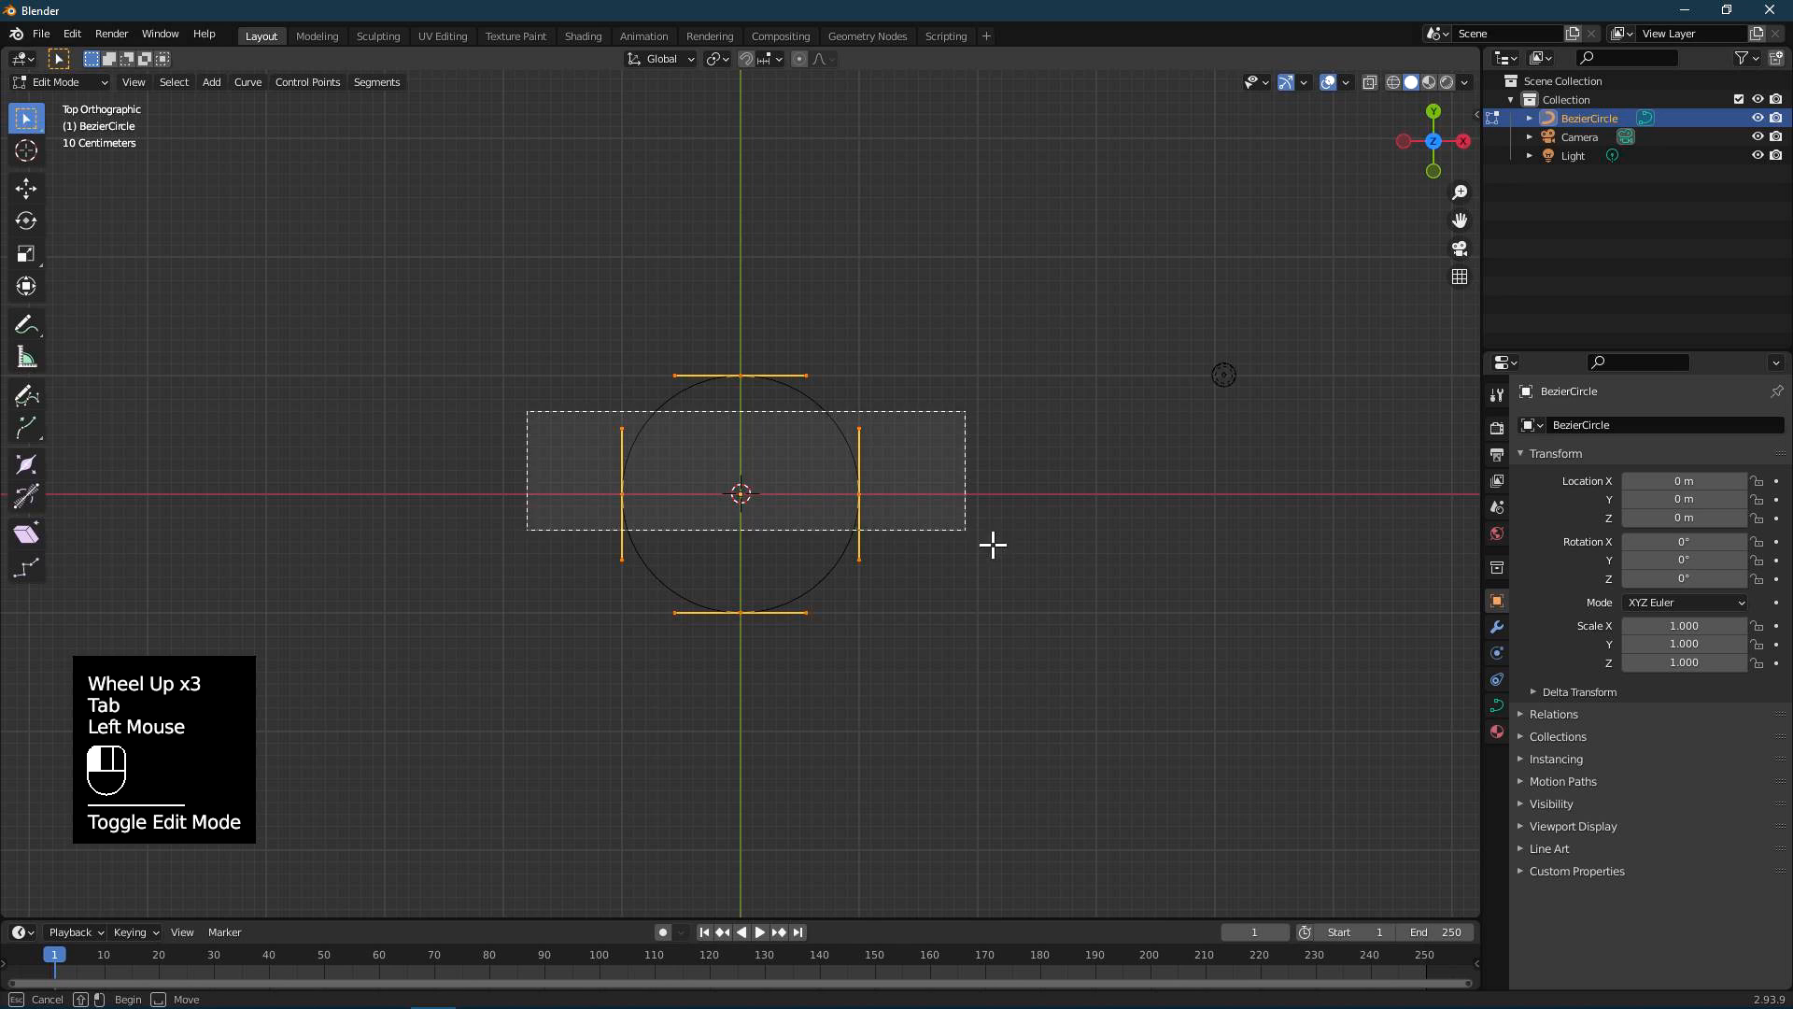
- Narrow the Bezier circle by scaling its two side control points along X to about 0.39
key("s")
key("x")
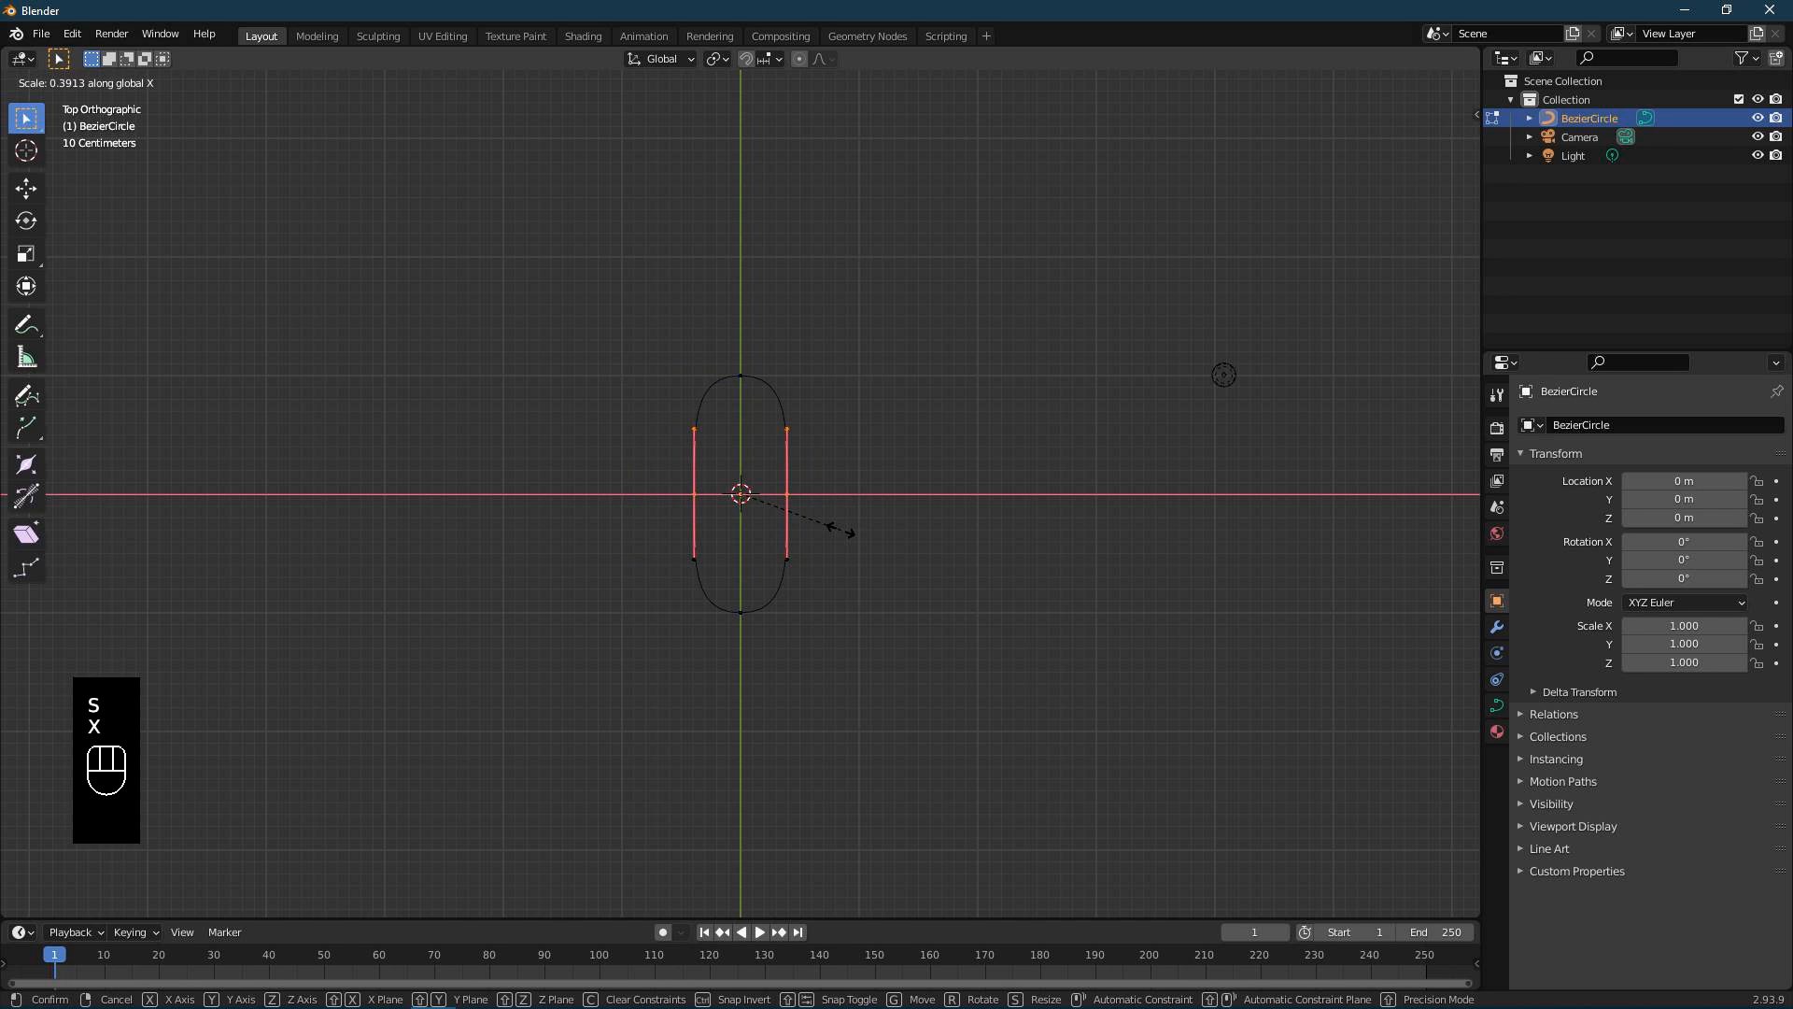
left_click(852, 533)
- Scale the control points at the circle's two Y ends closer together along Y, then spread them back out slightly
left_click_drag(664, 304, 781, 400)
left_click(850, 704, "shift")
left_click_drag(850, 704, 705, 611, "shift")
key("s")
key("y")
left_click(681, 541)
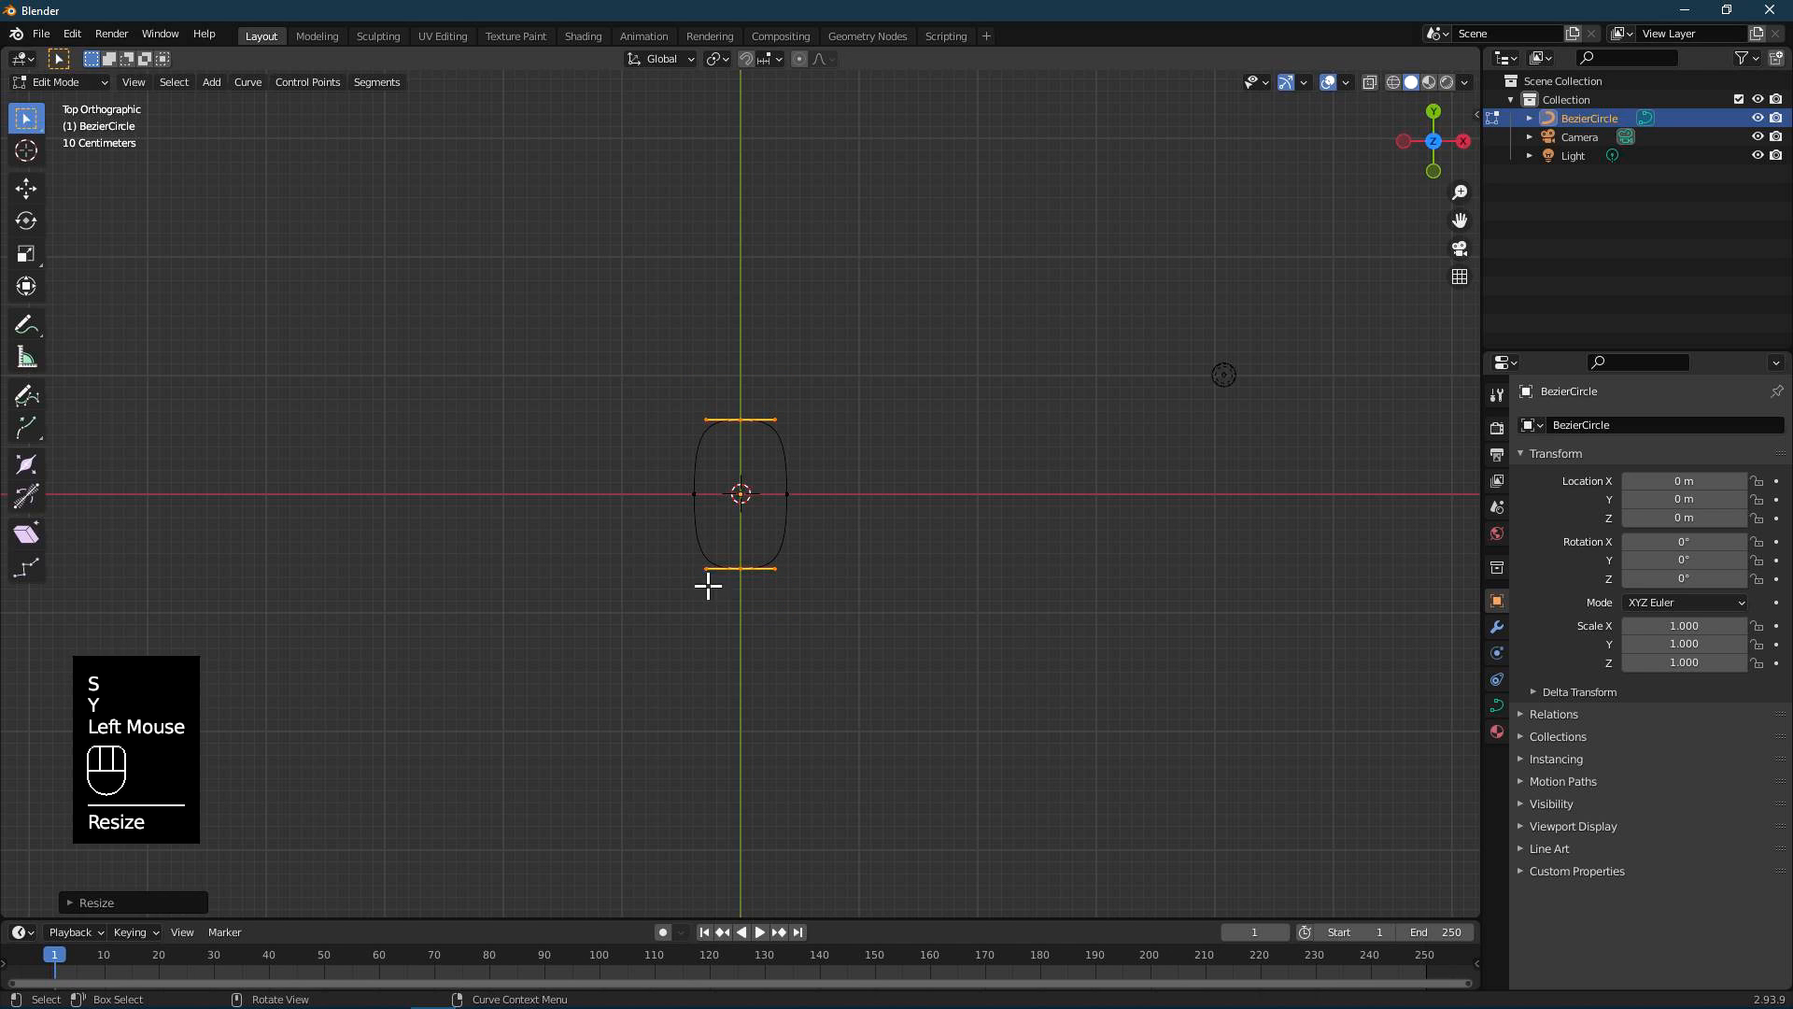
key("s")
key("y")
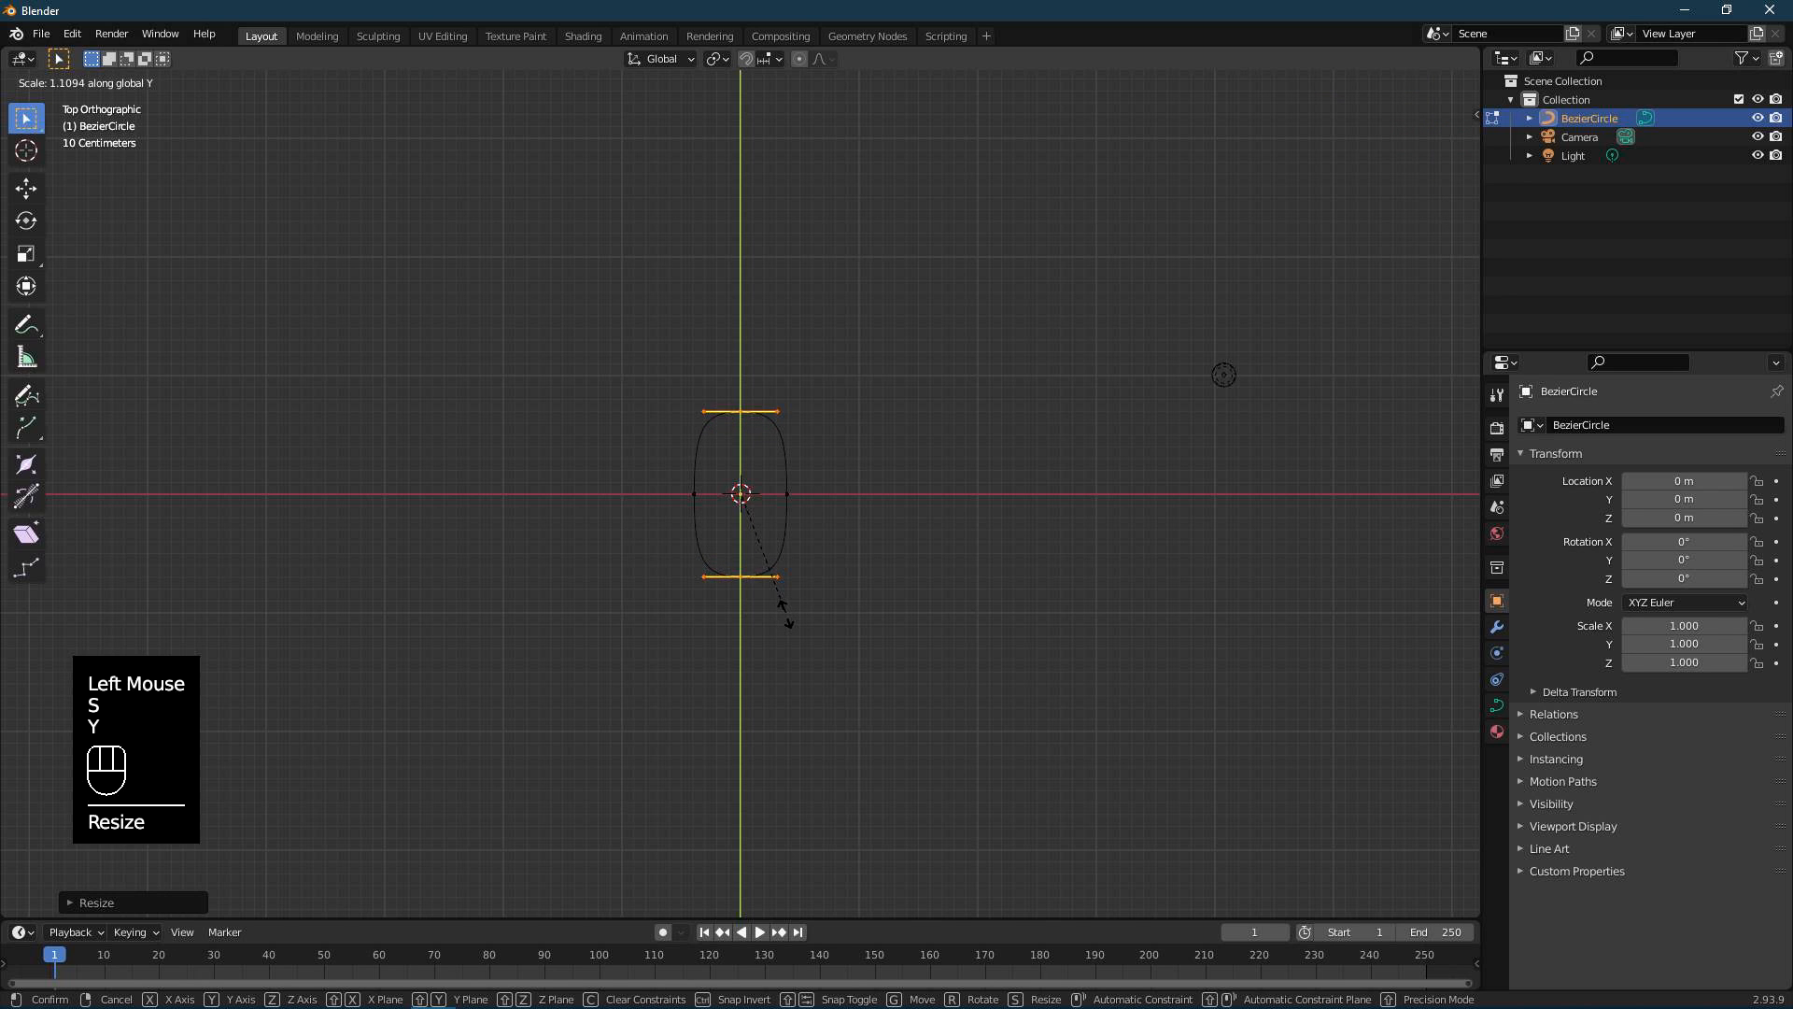
left_click(788, 650)
- Scale the two side control points slightly outward along X to widen the oval
left_click_drag(665, 474, 878, 537)
key("s")
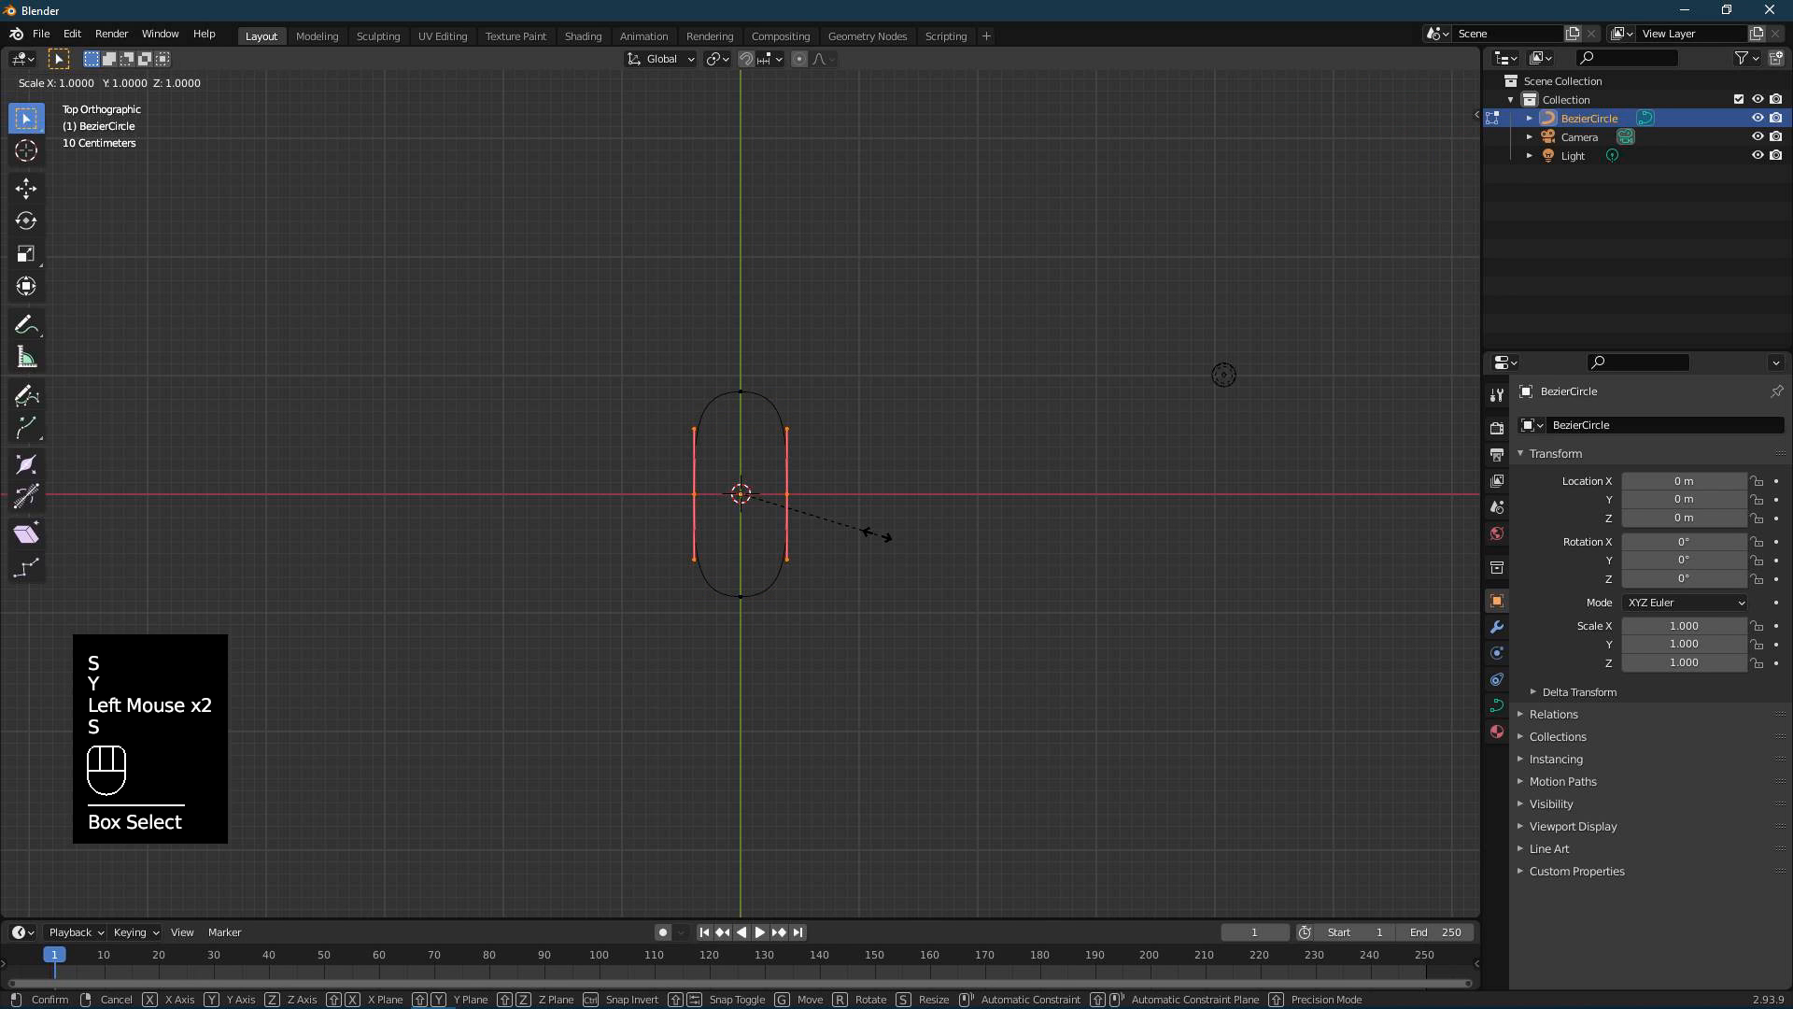
key("x")
left_click(892, 535)
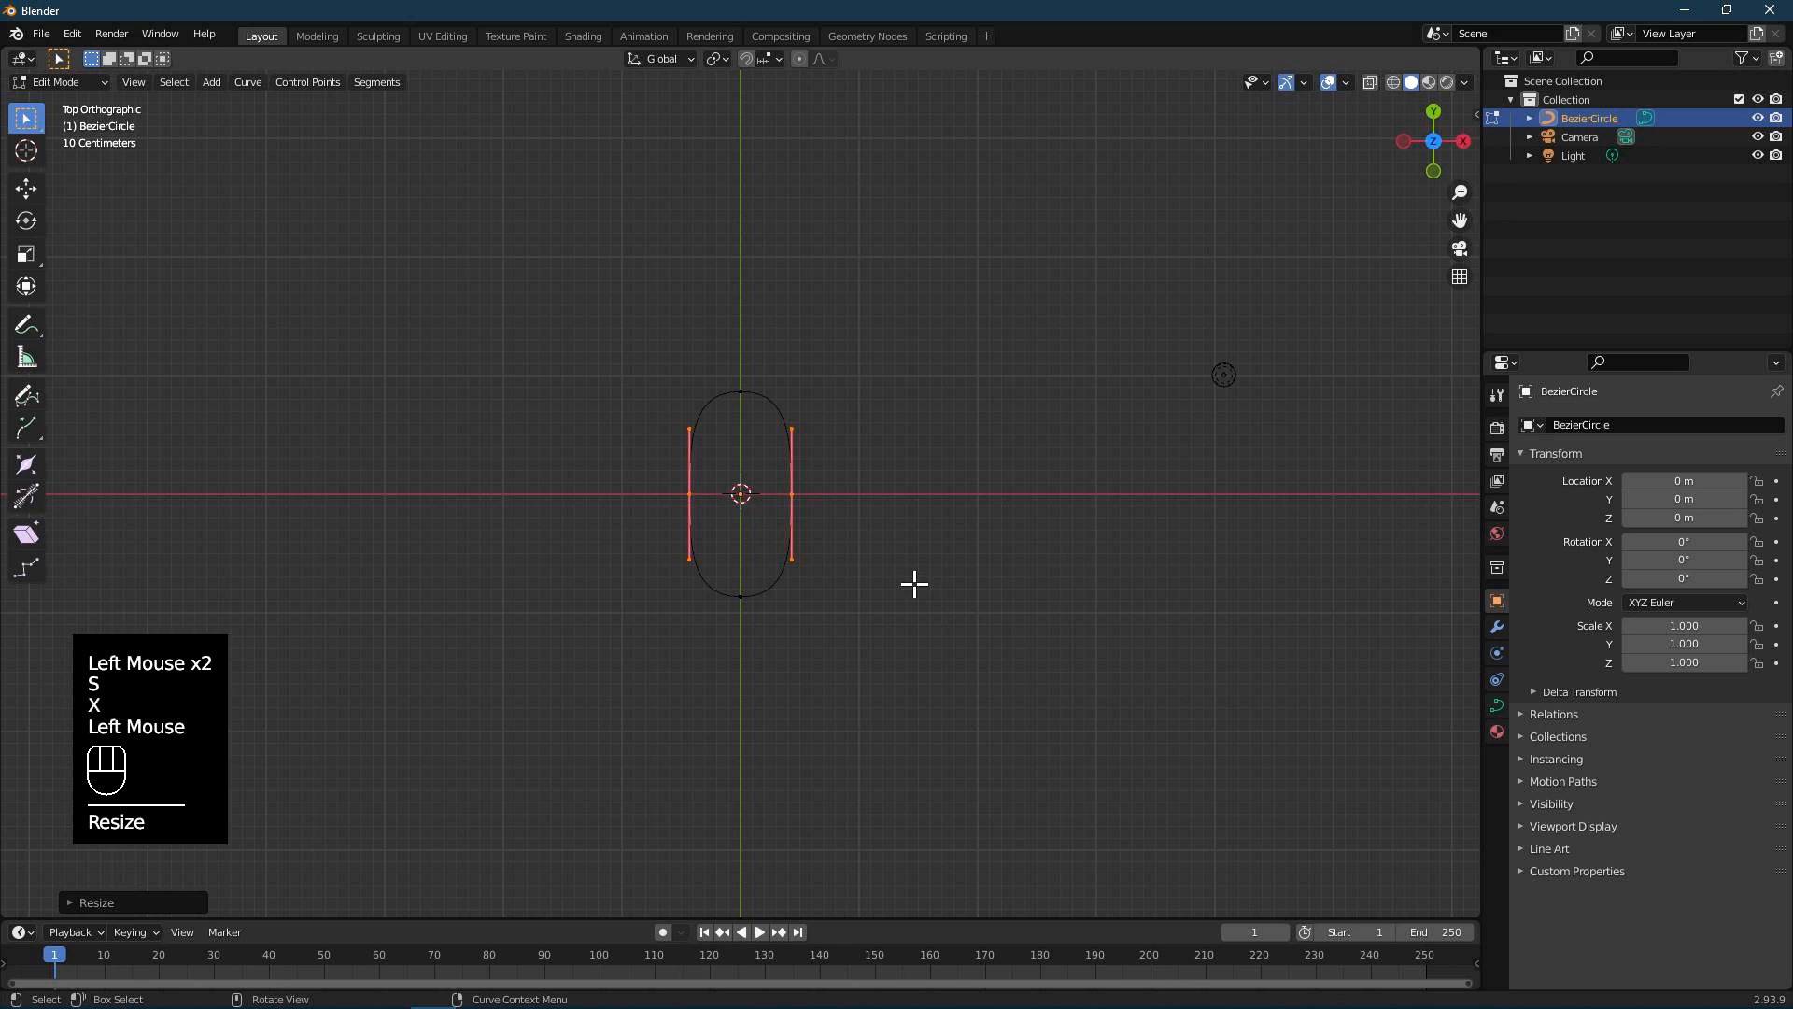
- Give the oval curve a round bevel with a depth of 0.12 m
left_click(1495, 708)
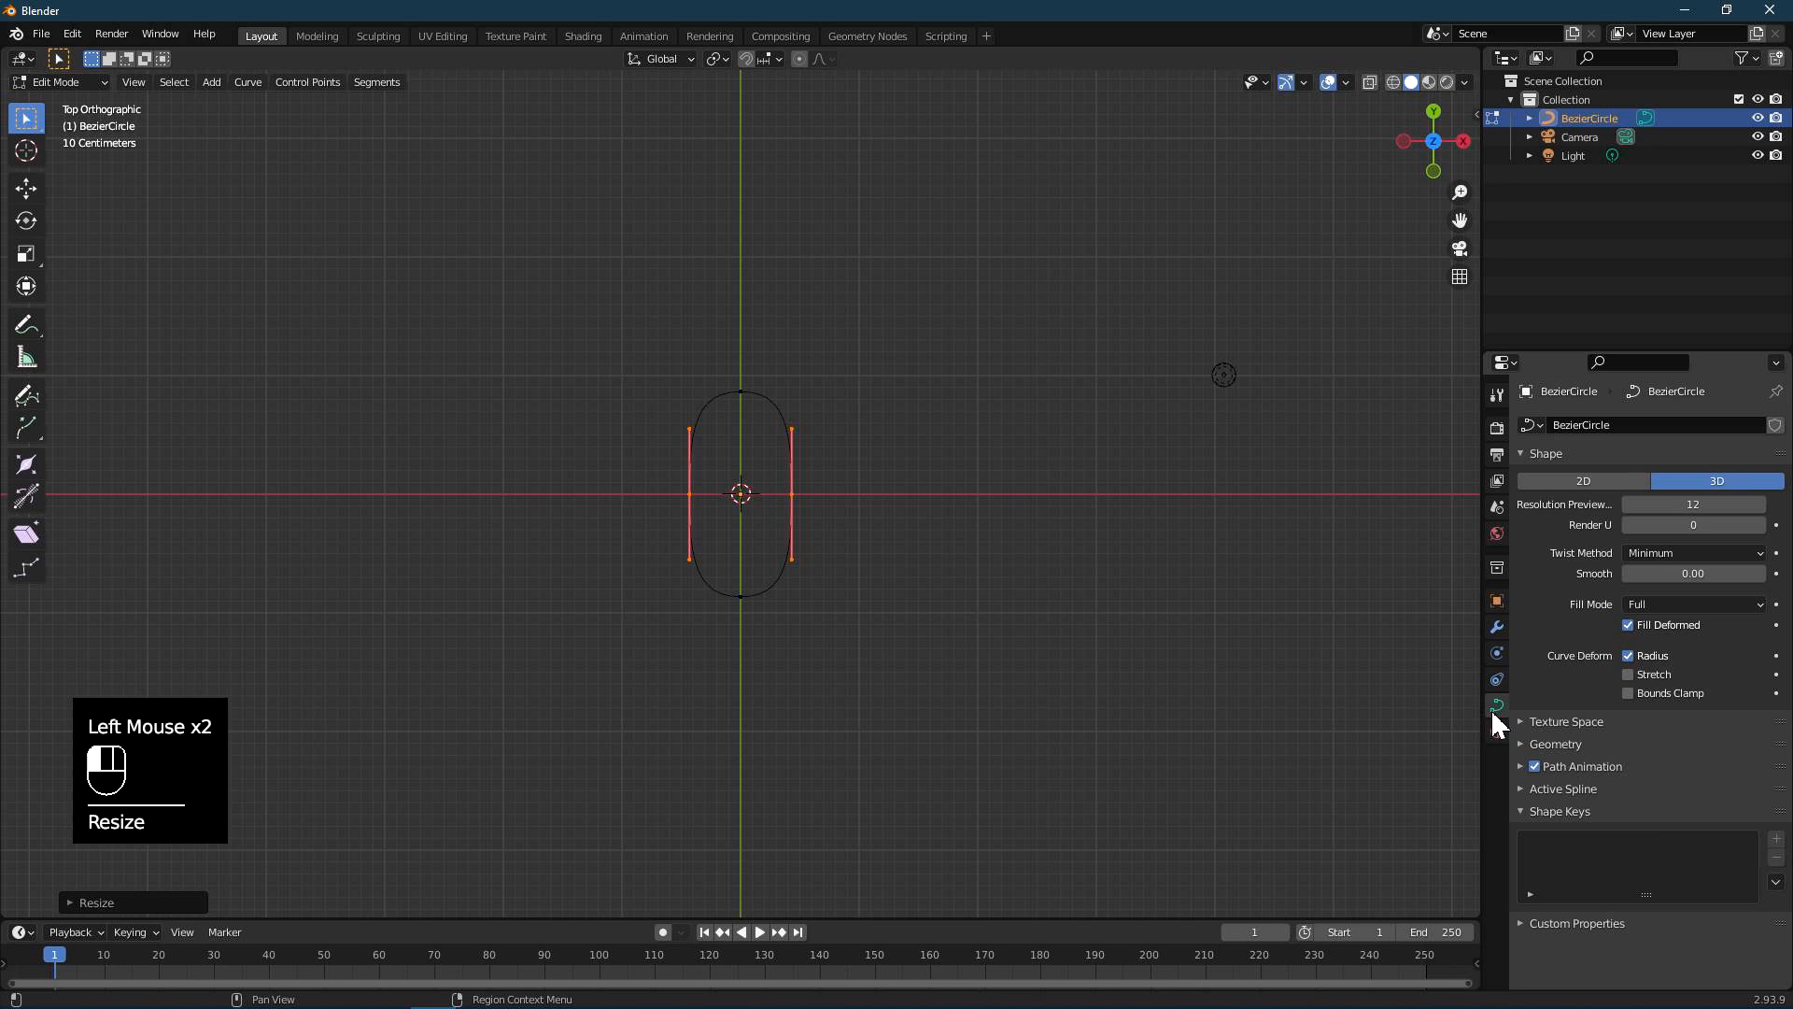
scroll(1607, 798, "down", 2)
left_click(1520, 744)
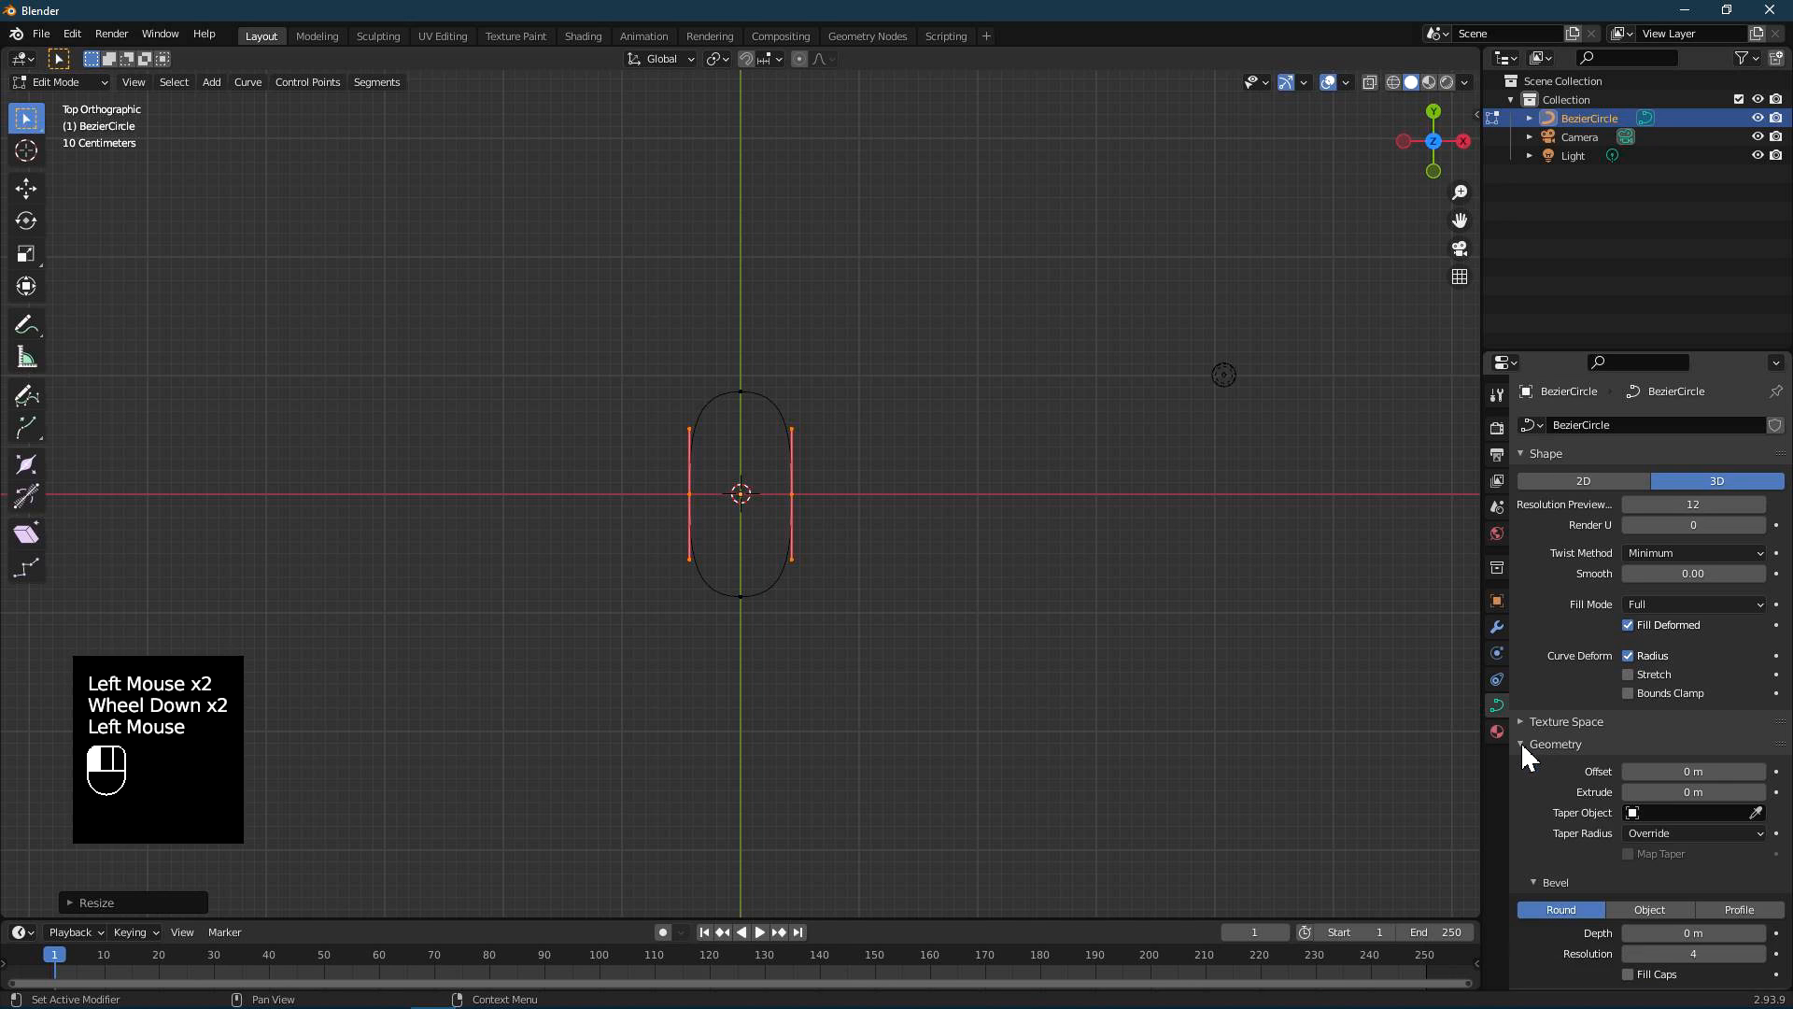
scroll(1622, 758, "down", 3)
left_click(1760, 732)
left_click(1761, 731)
left_click(1761, 731)
left_click(1761, 732)
left_click(1761, 732)
left_click(1761, 732)
left_click(1761, 731)
left_click(1761, 732)
left_click(1761, 731)
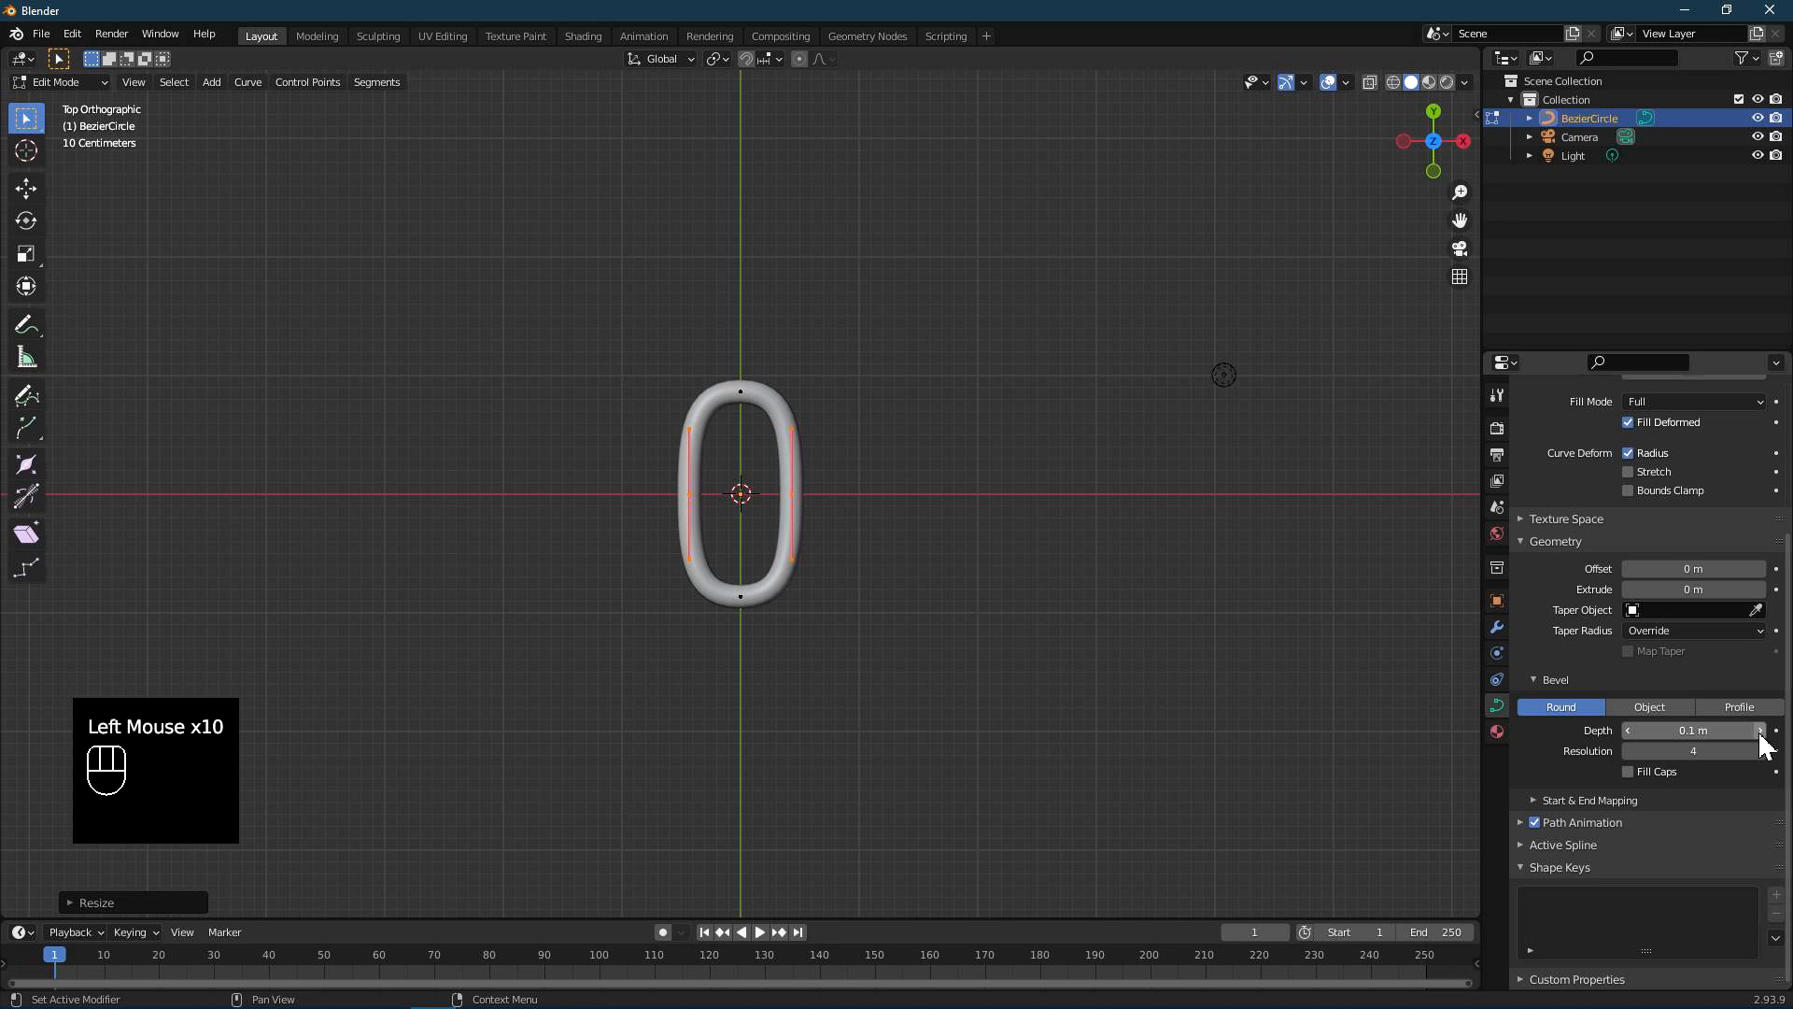
left_click(1761, 731)
left_click(1761, 732)
- Leave Edit Mode and convert the beveled oval curve to a mesh
key("Tab")
middle_click_drag(925, 572, 940, 500)
scroll(838, 548, "up", 2)
right_click(777, 580)
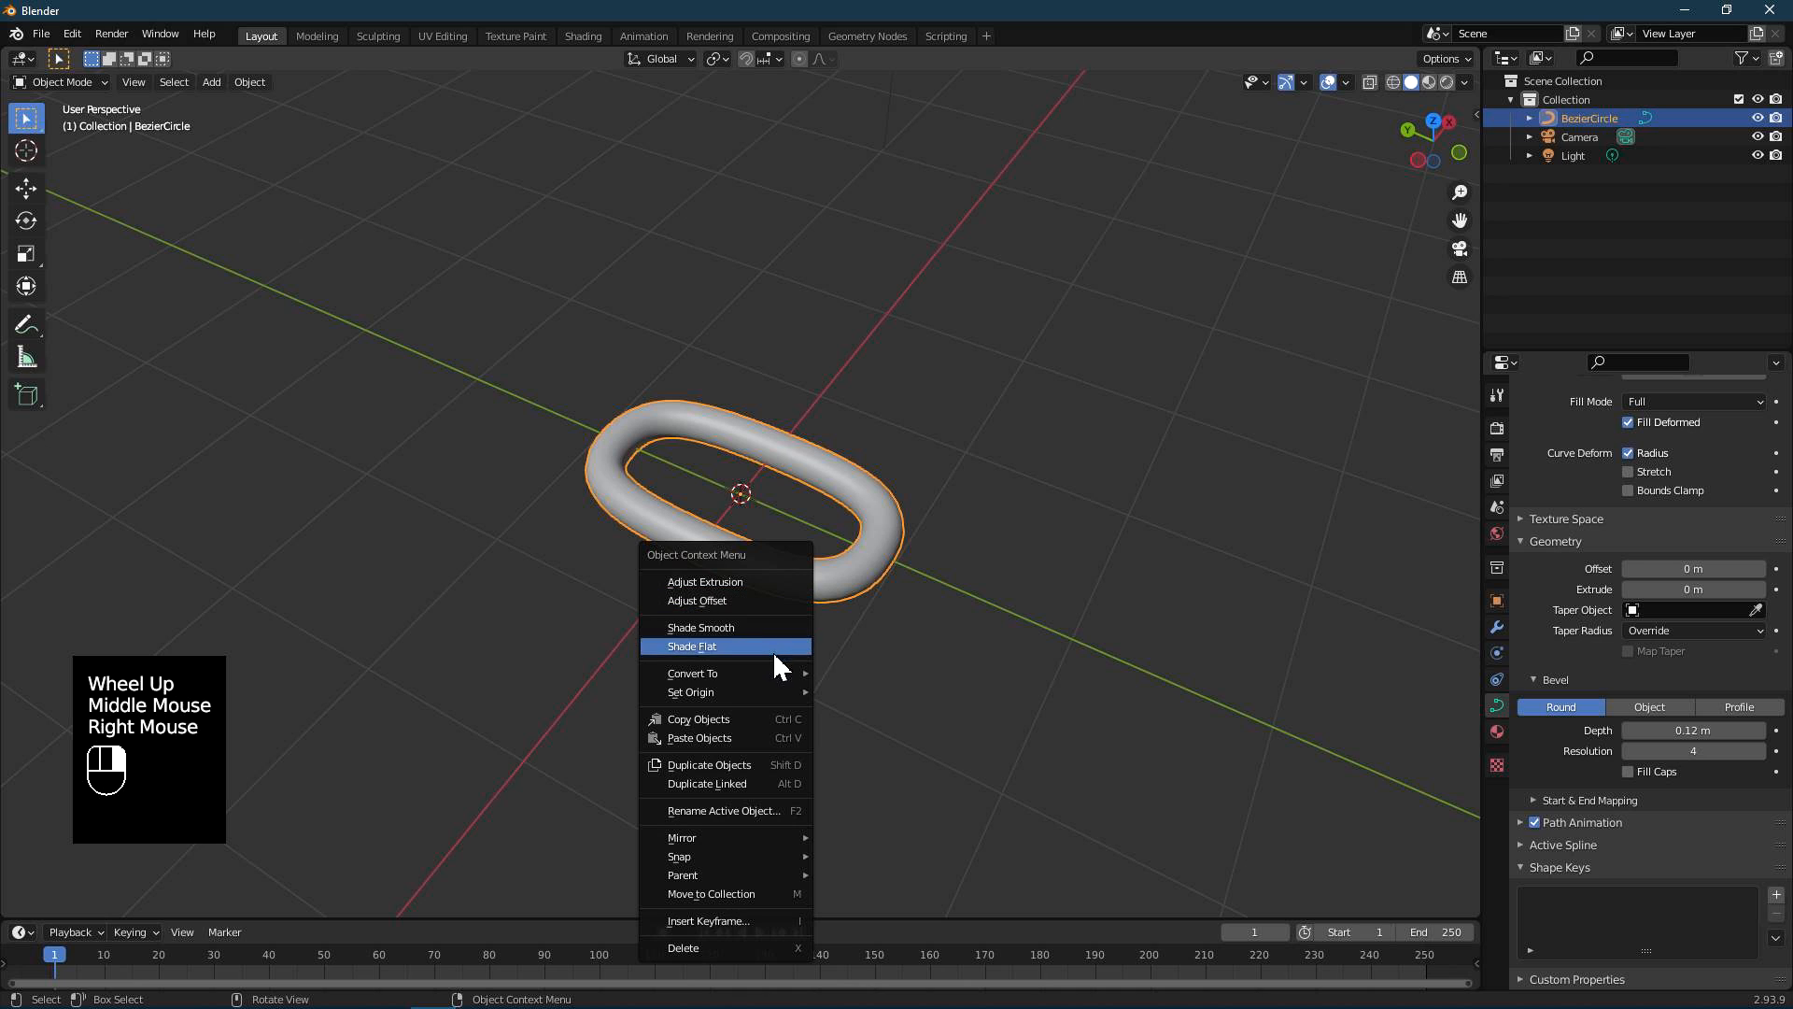
mouse_move(782, 674)
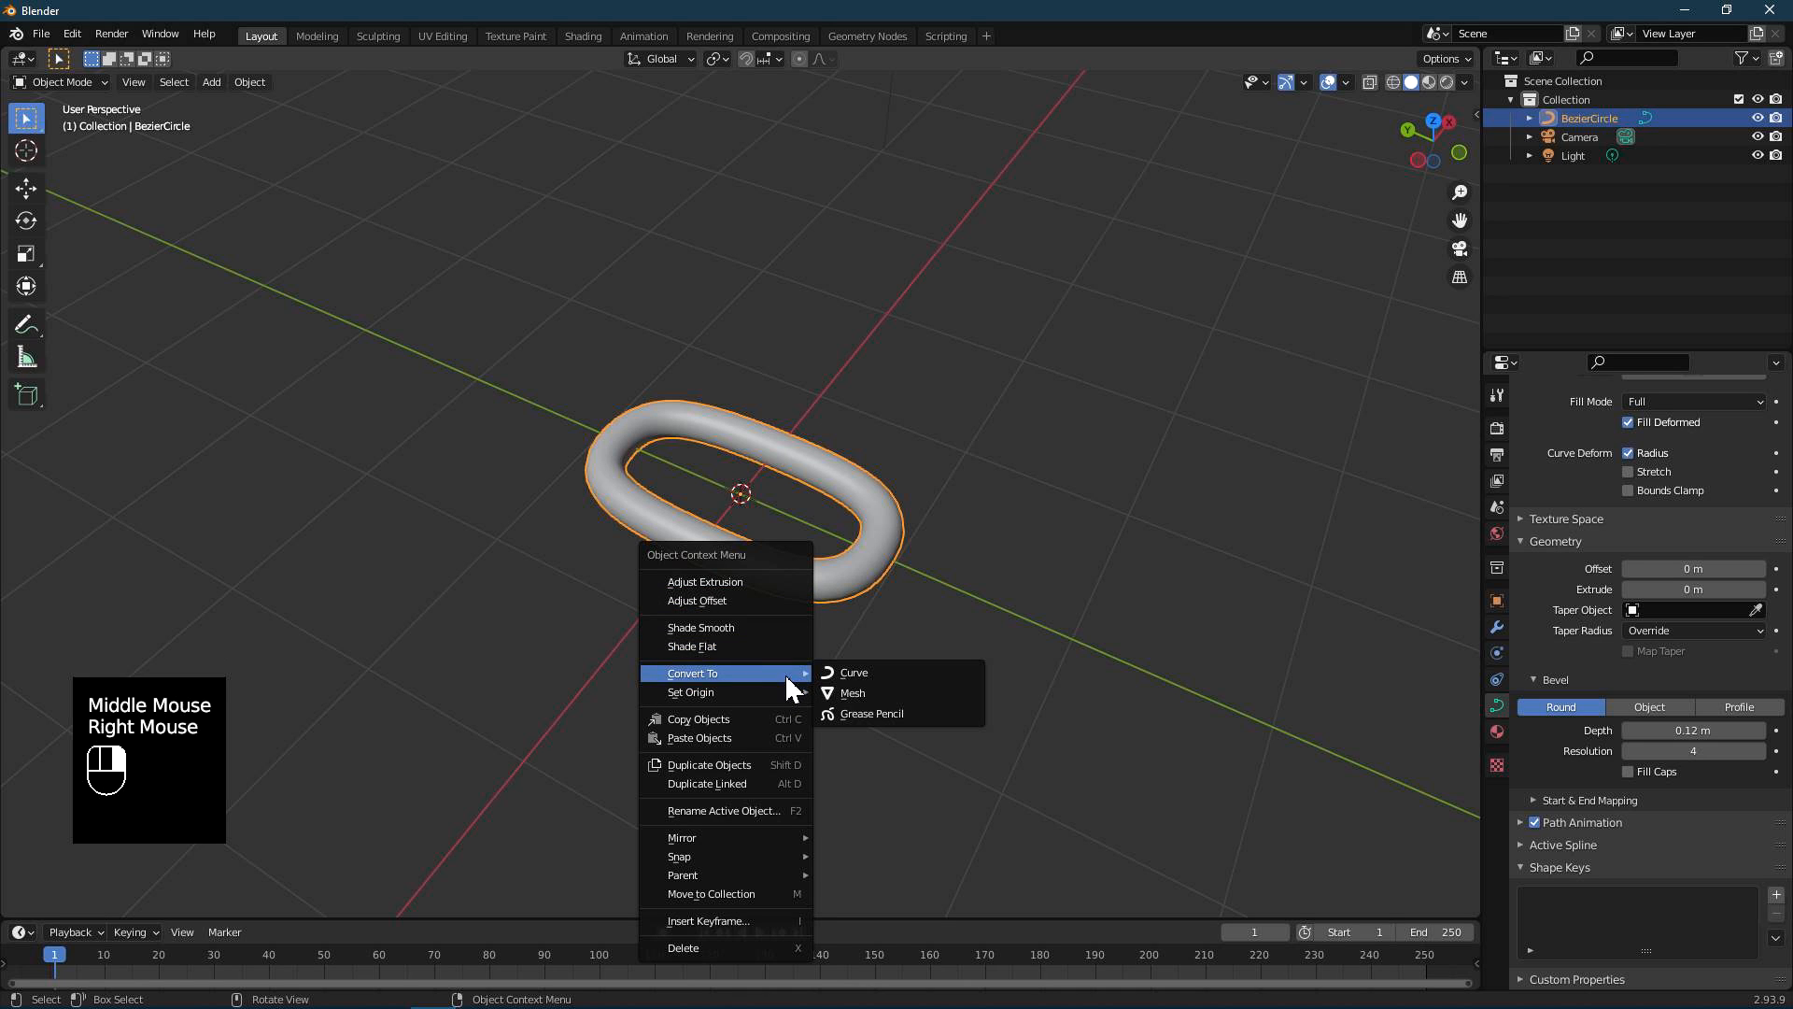
left_click(884, 693)
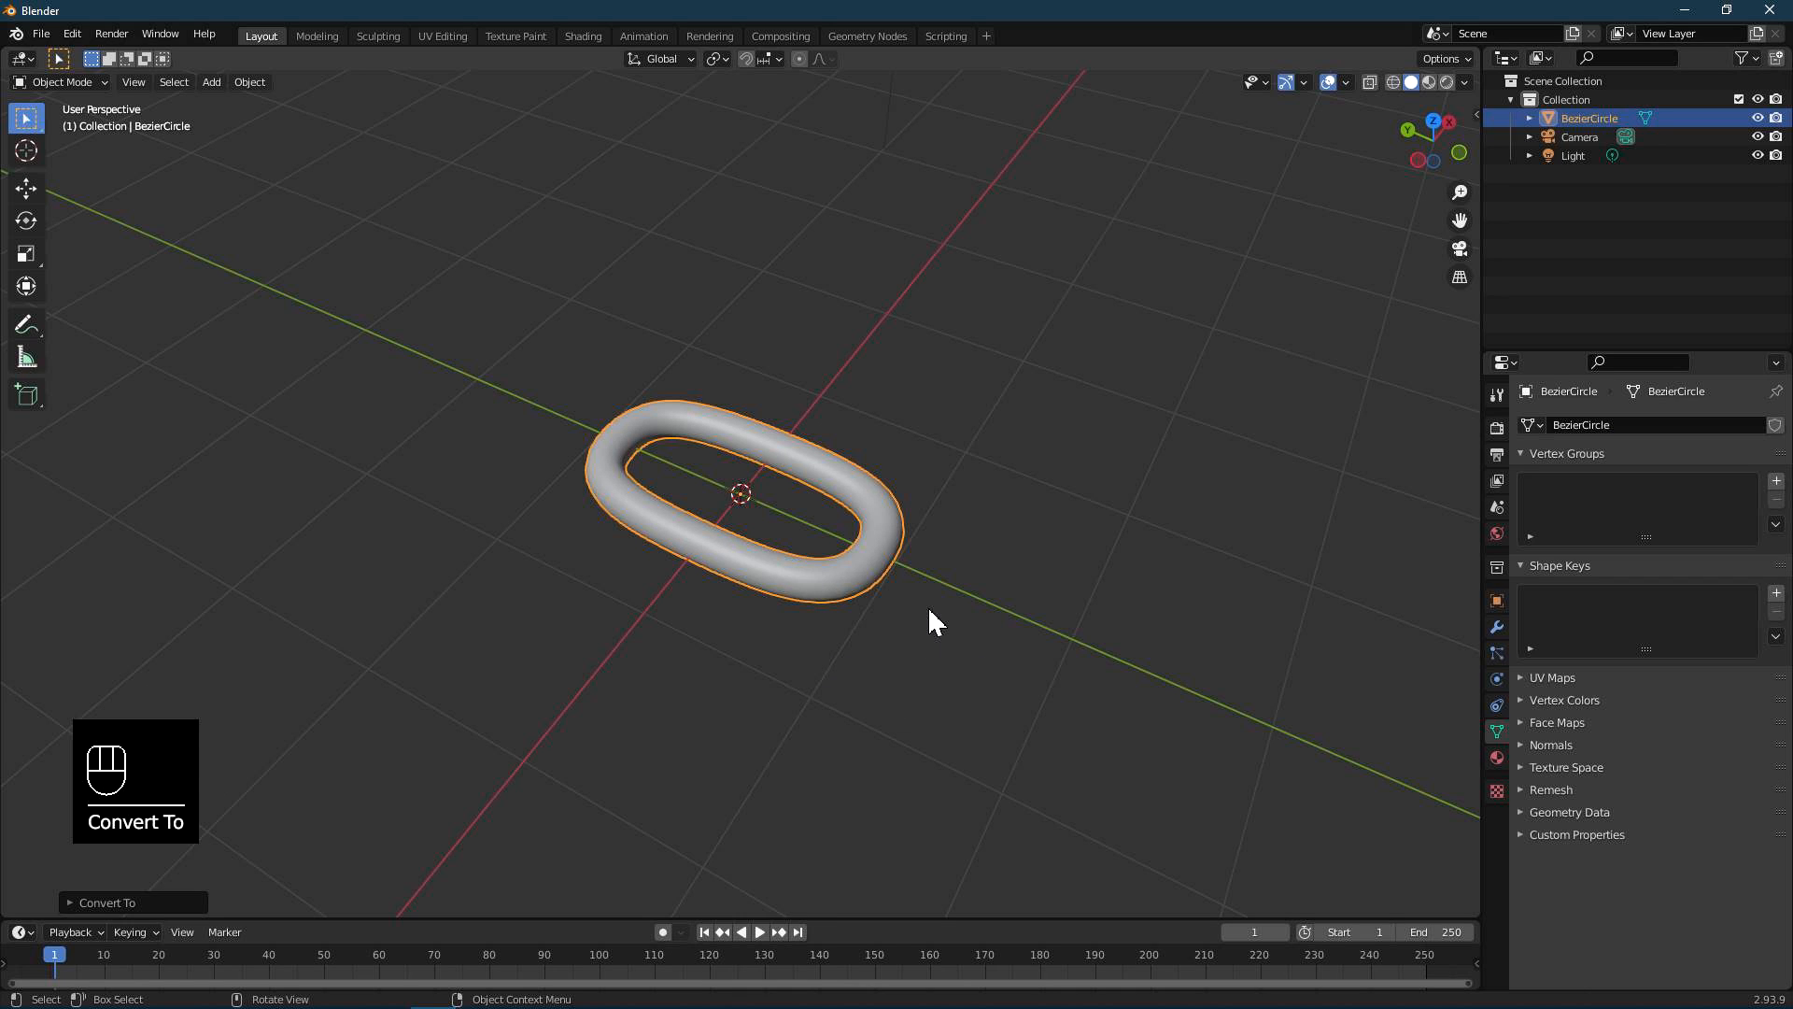
- Duplicate the whole link mesh in Edit Mode and move the copy along Y until it overlaps the original's end
scroll(921, 609, "up", 1)
left_click(924, 596)
middle_click_drag(895, 613, 969, 600)
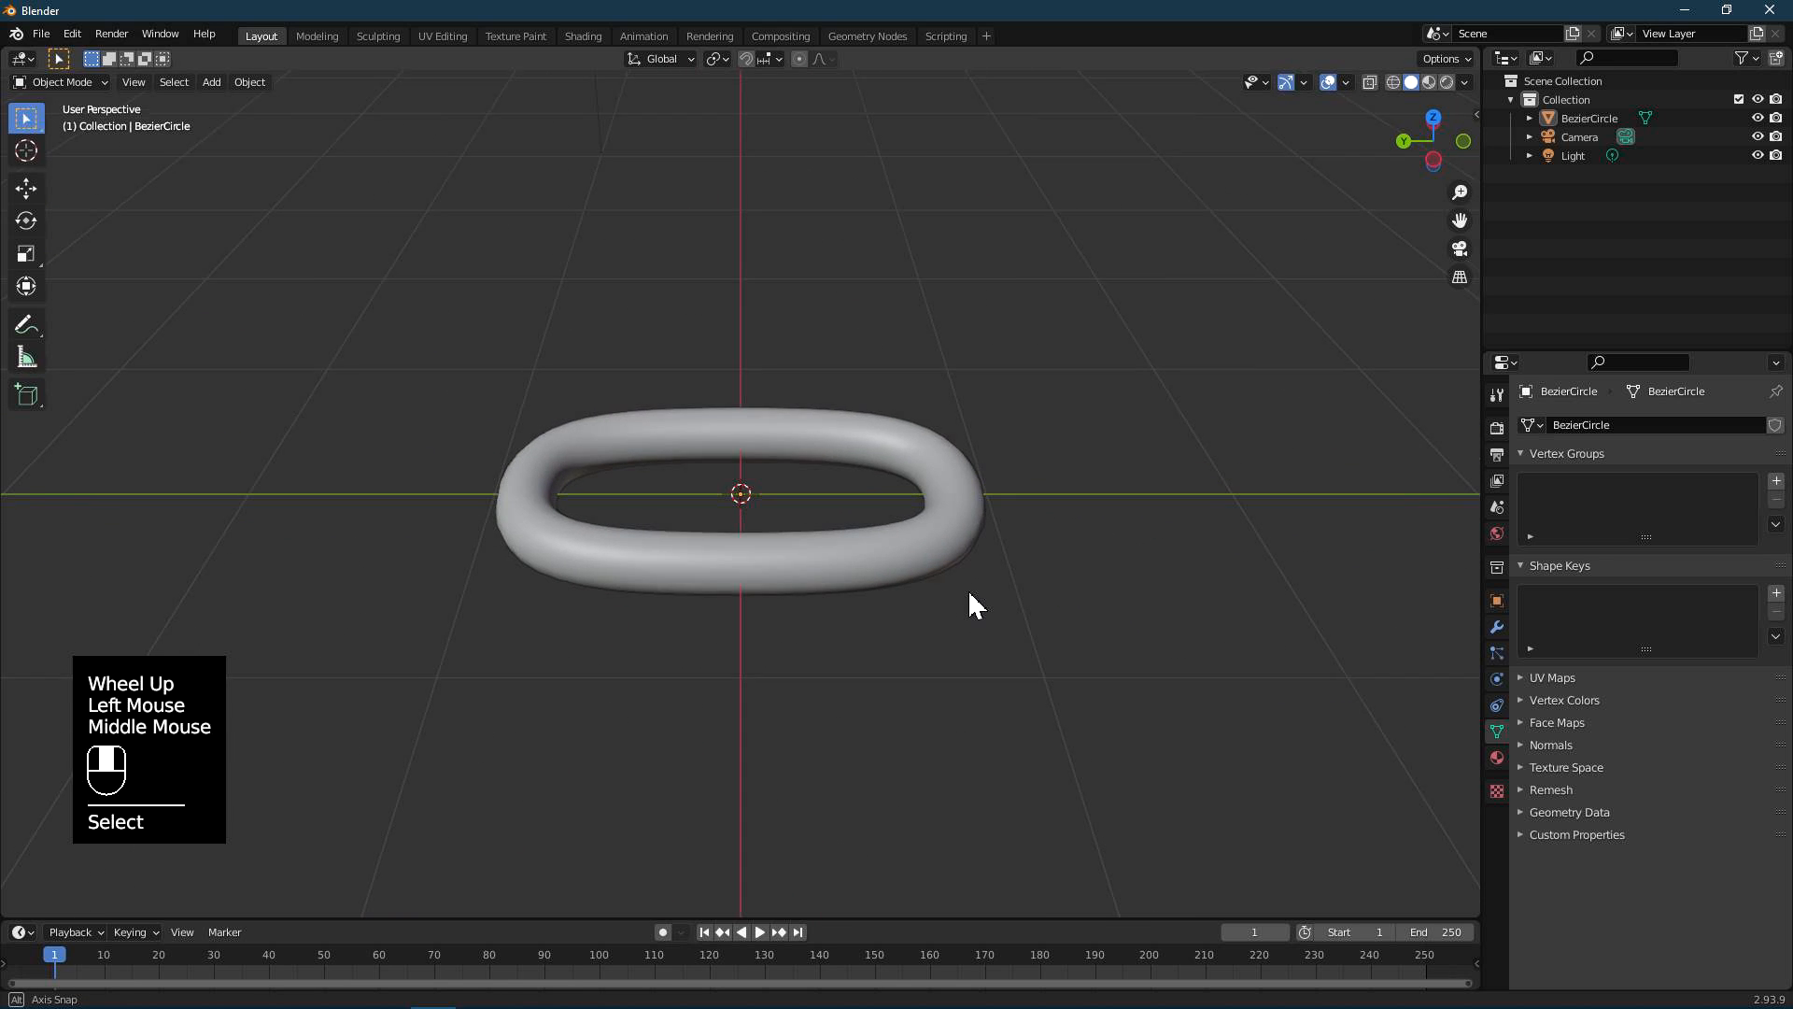
key("Tab")
key("a")
middle_click_drag(1041, 596, 1041, 557)
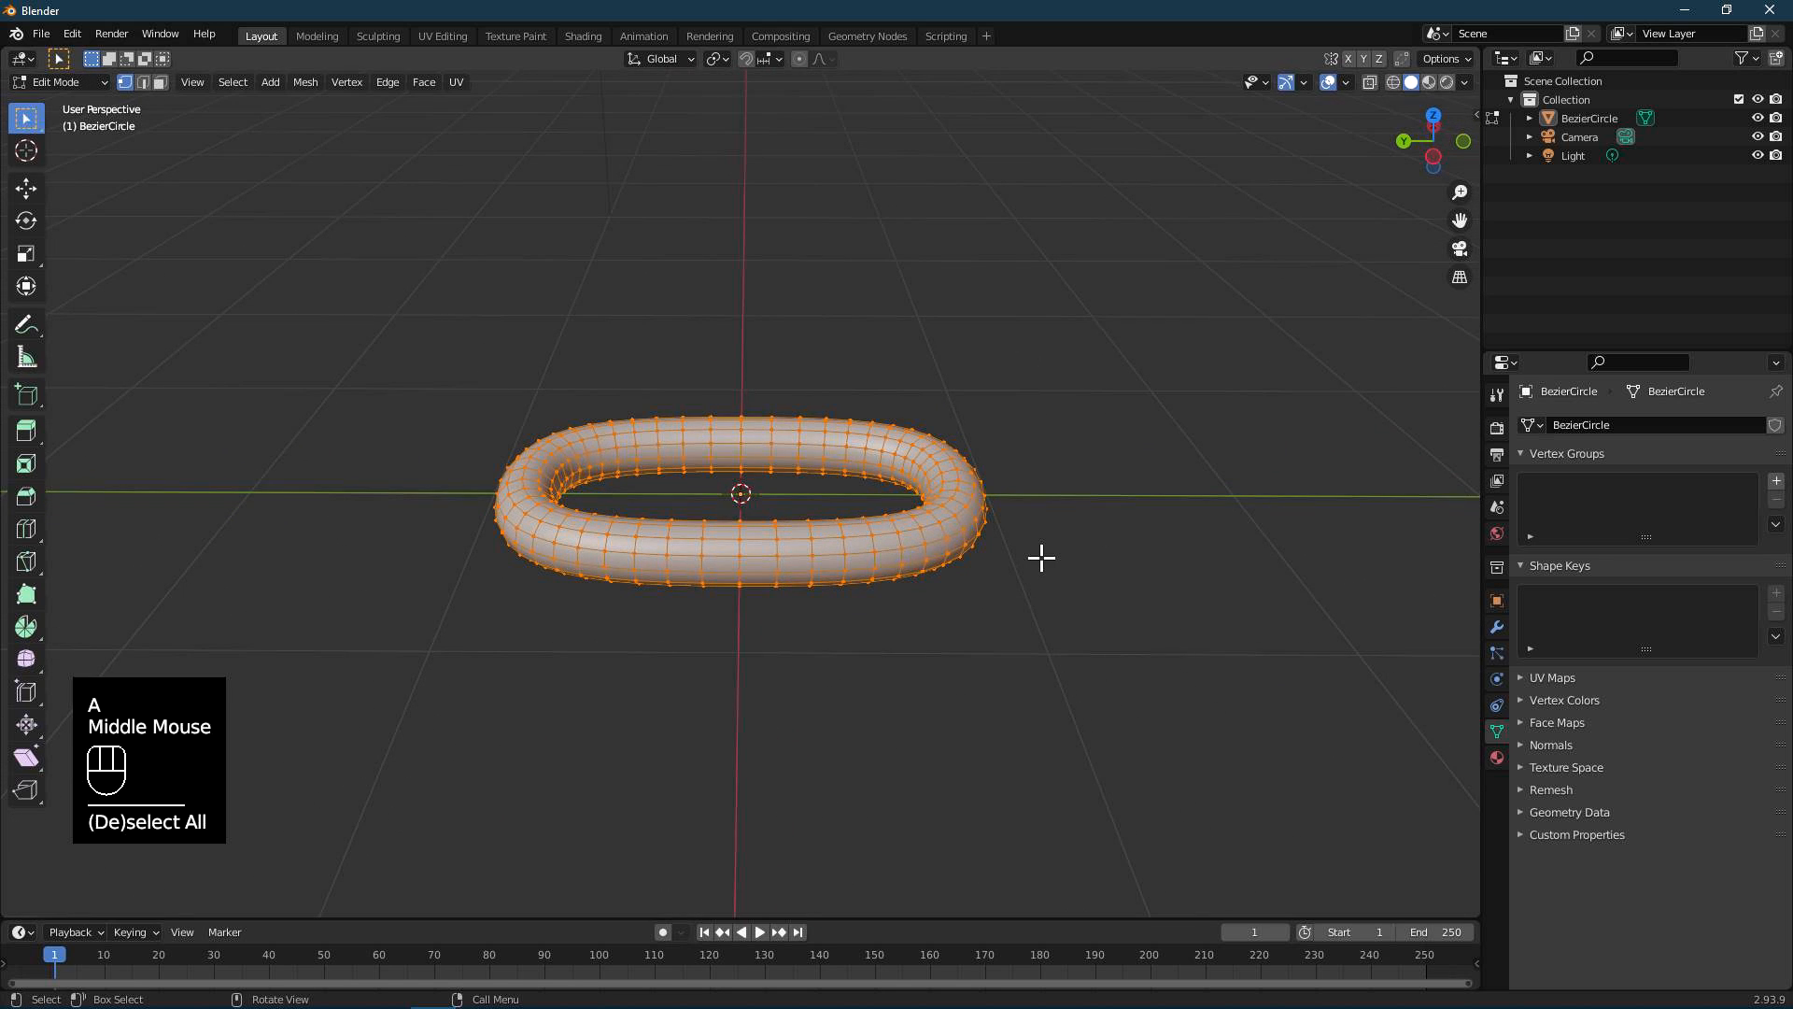
key("shift+s")
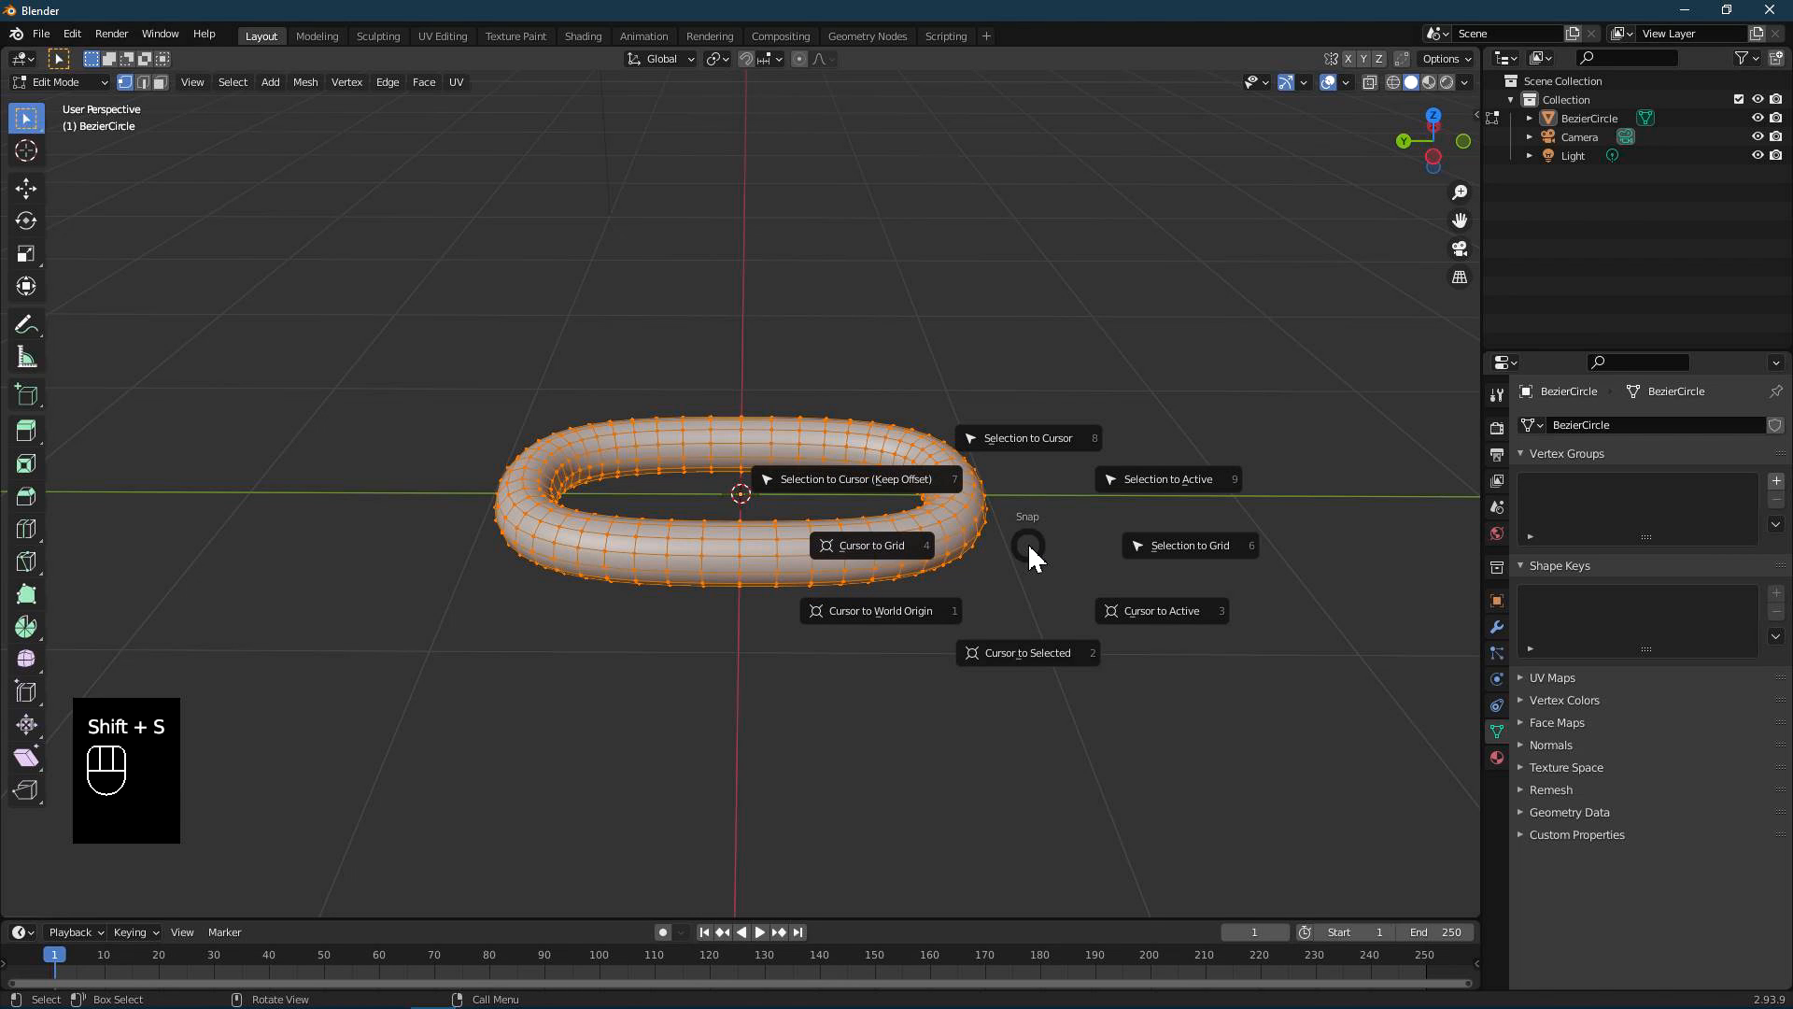
key("7")
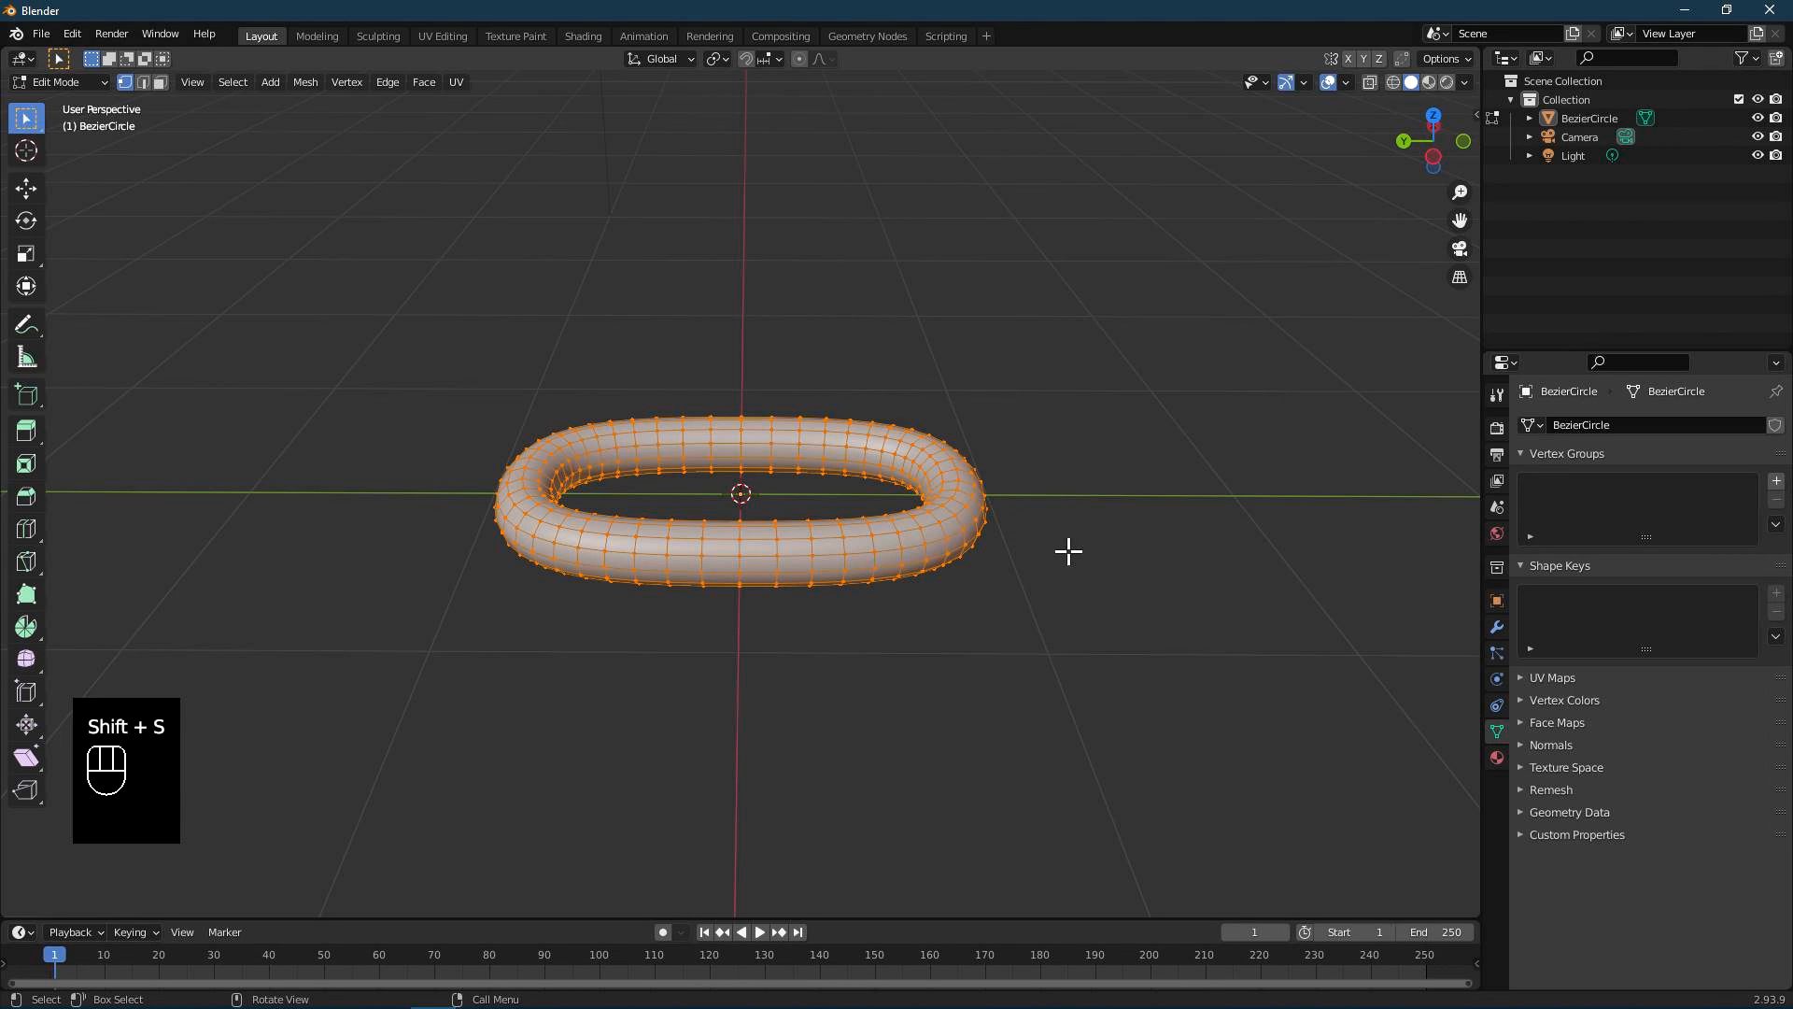
key("shift")
key("shift+d")
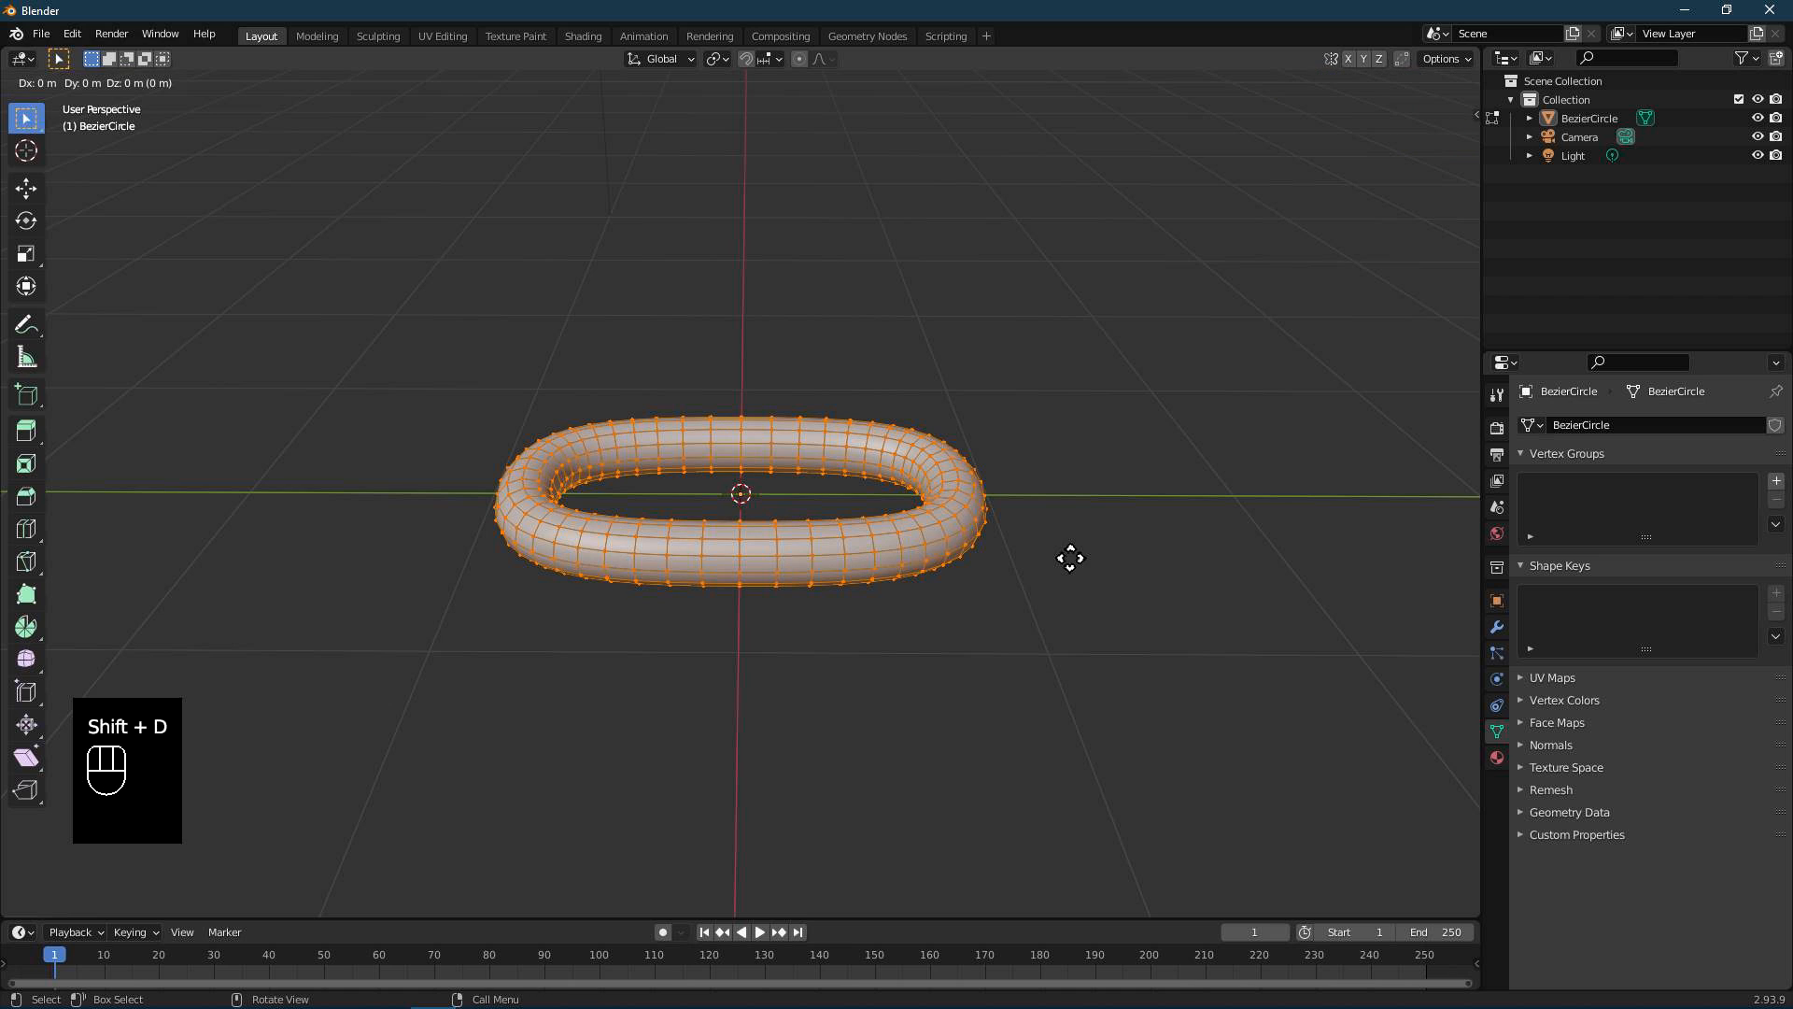
key("y")
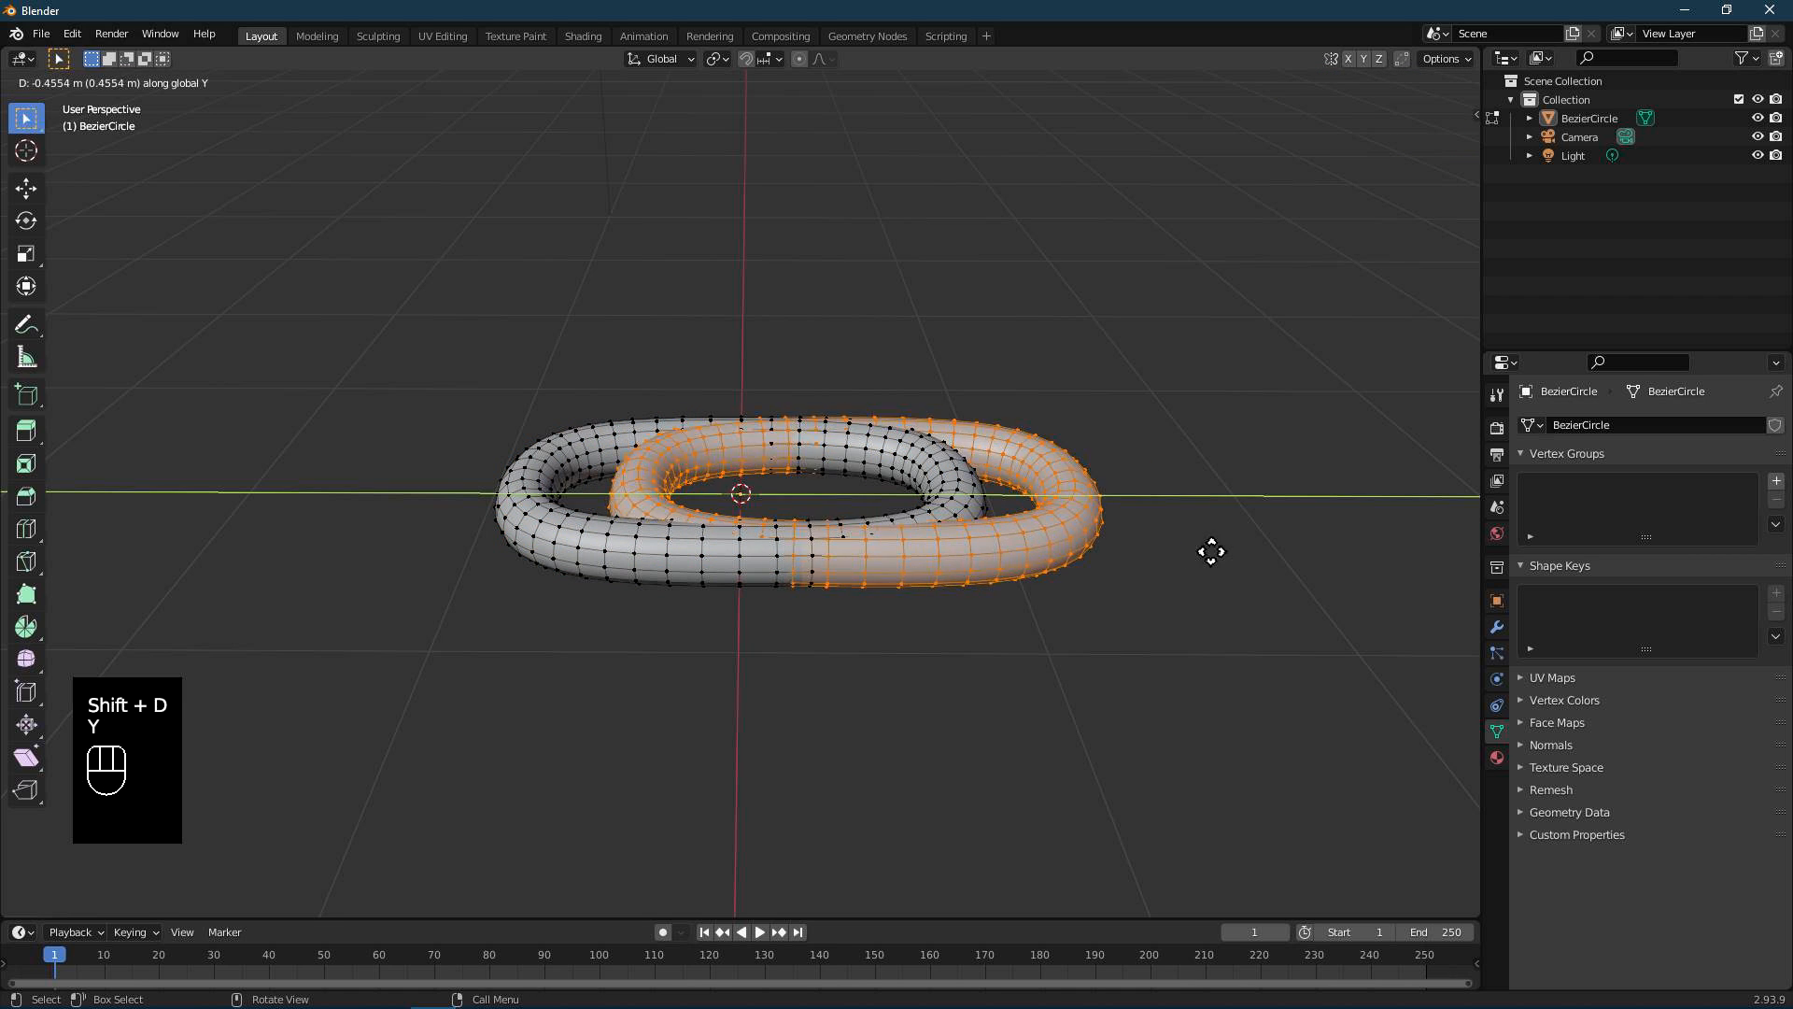
left_click(1416, 564)
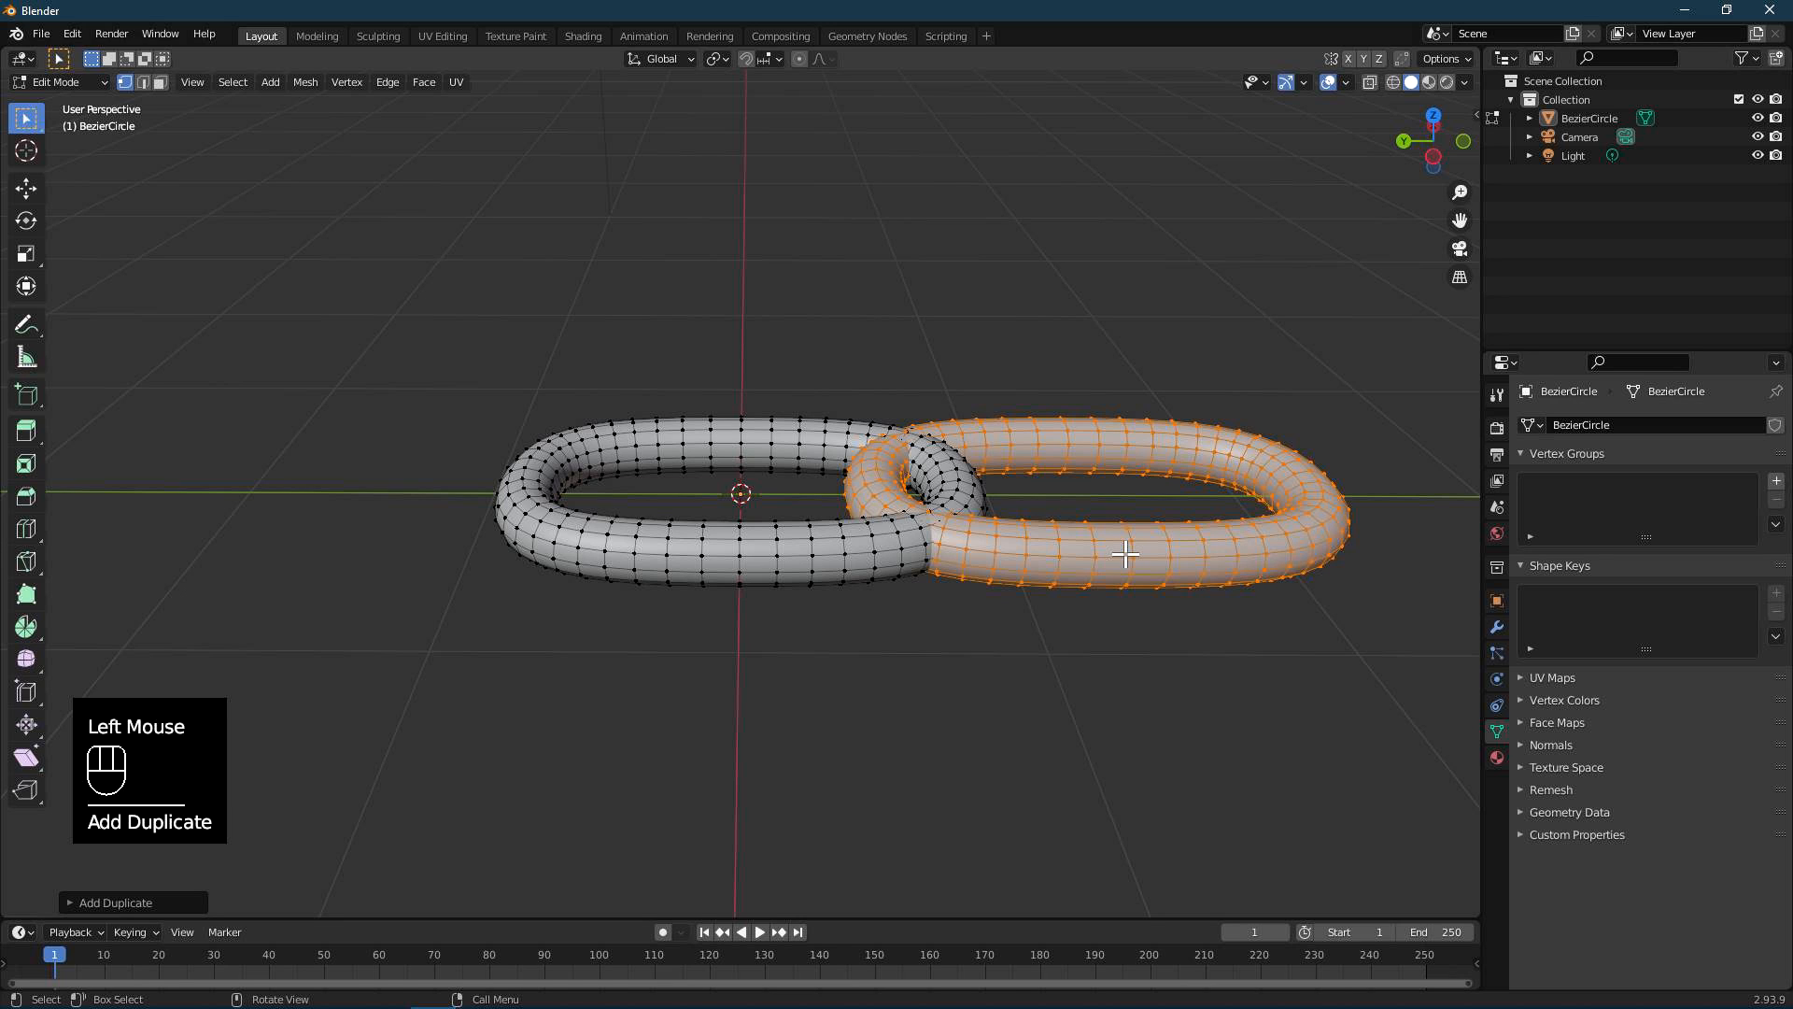
- Rotate the duplicated link 90° about the Y axis
key("r")
type("y")
type("90")
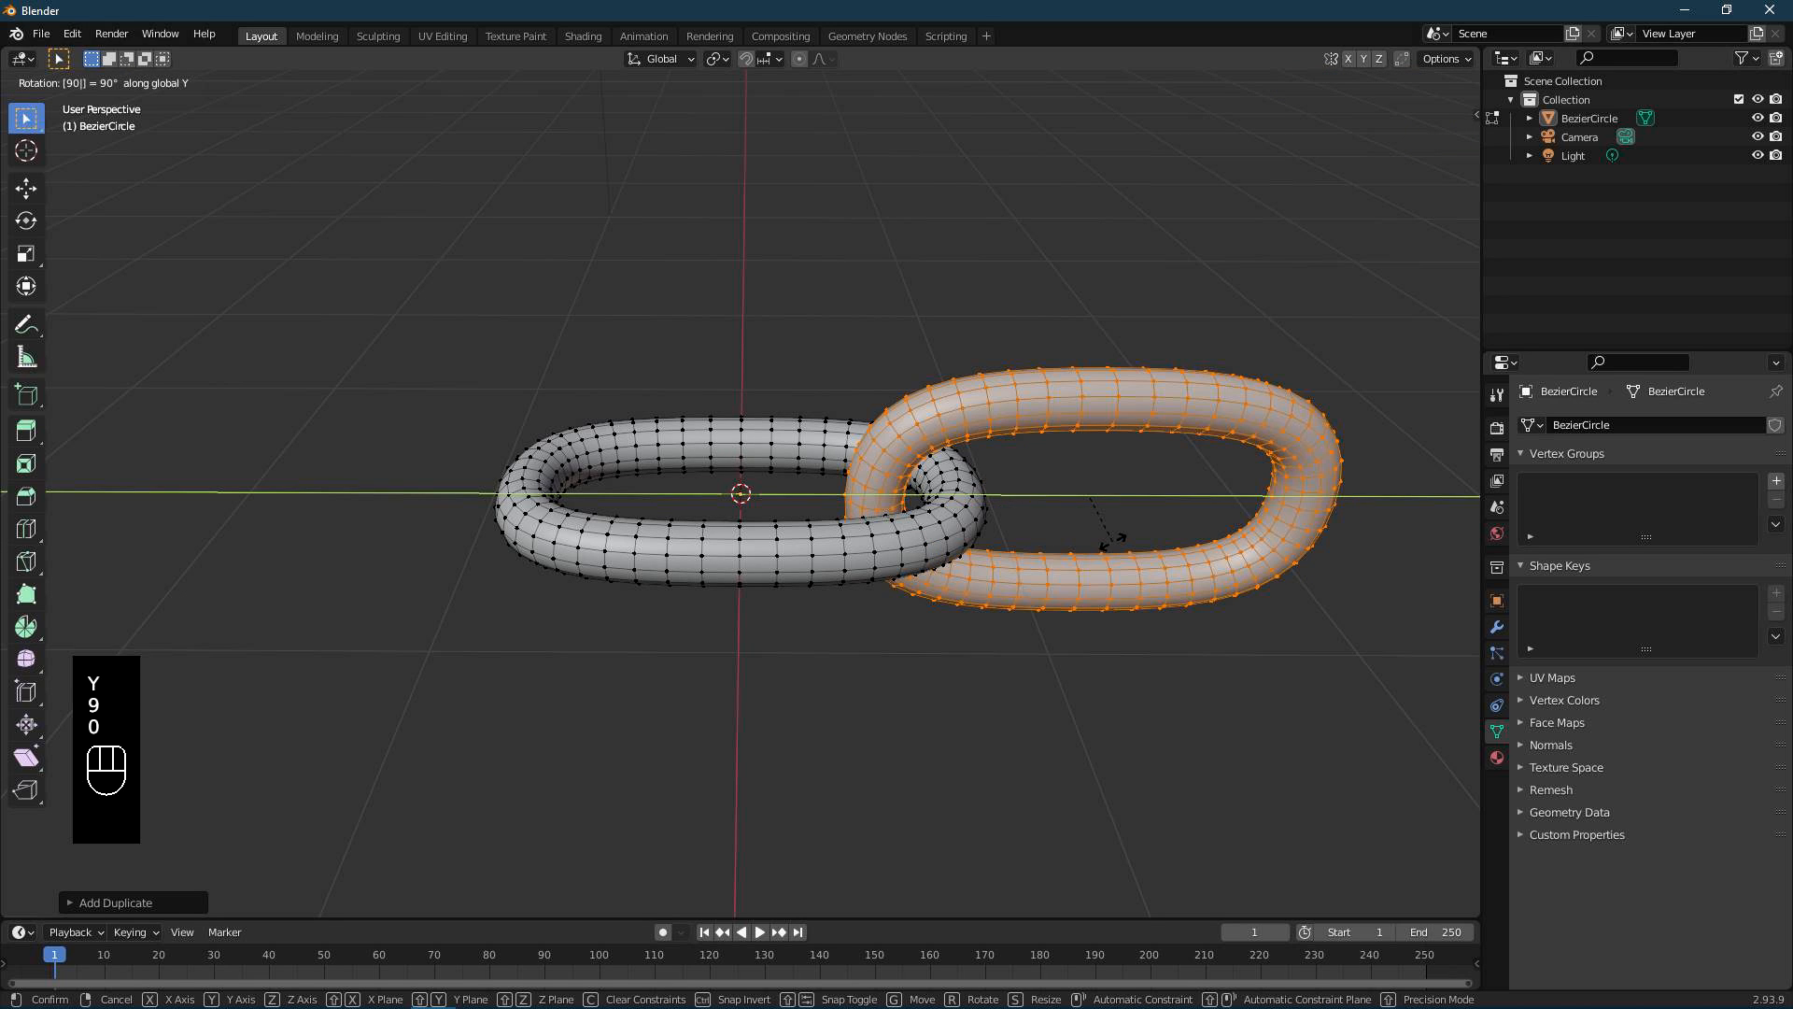
left_click(1113, 540)
- Move the rotated link about 0.04 m further along negative Y so it interlocks with the first link
mouse_move(1073, 572)
middle_mouse_down()
mouse_move(1000, 536)
mouse_move(1049, 575)
middle_mouse_up()
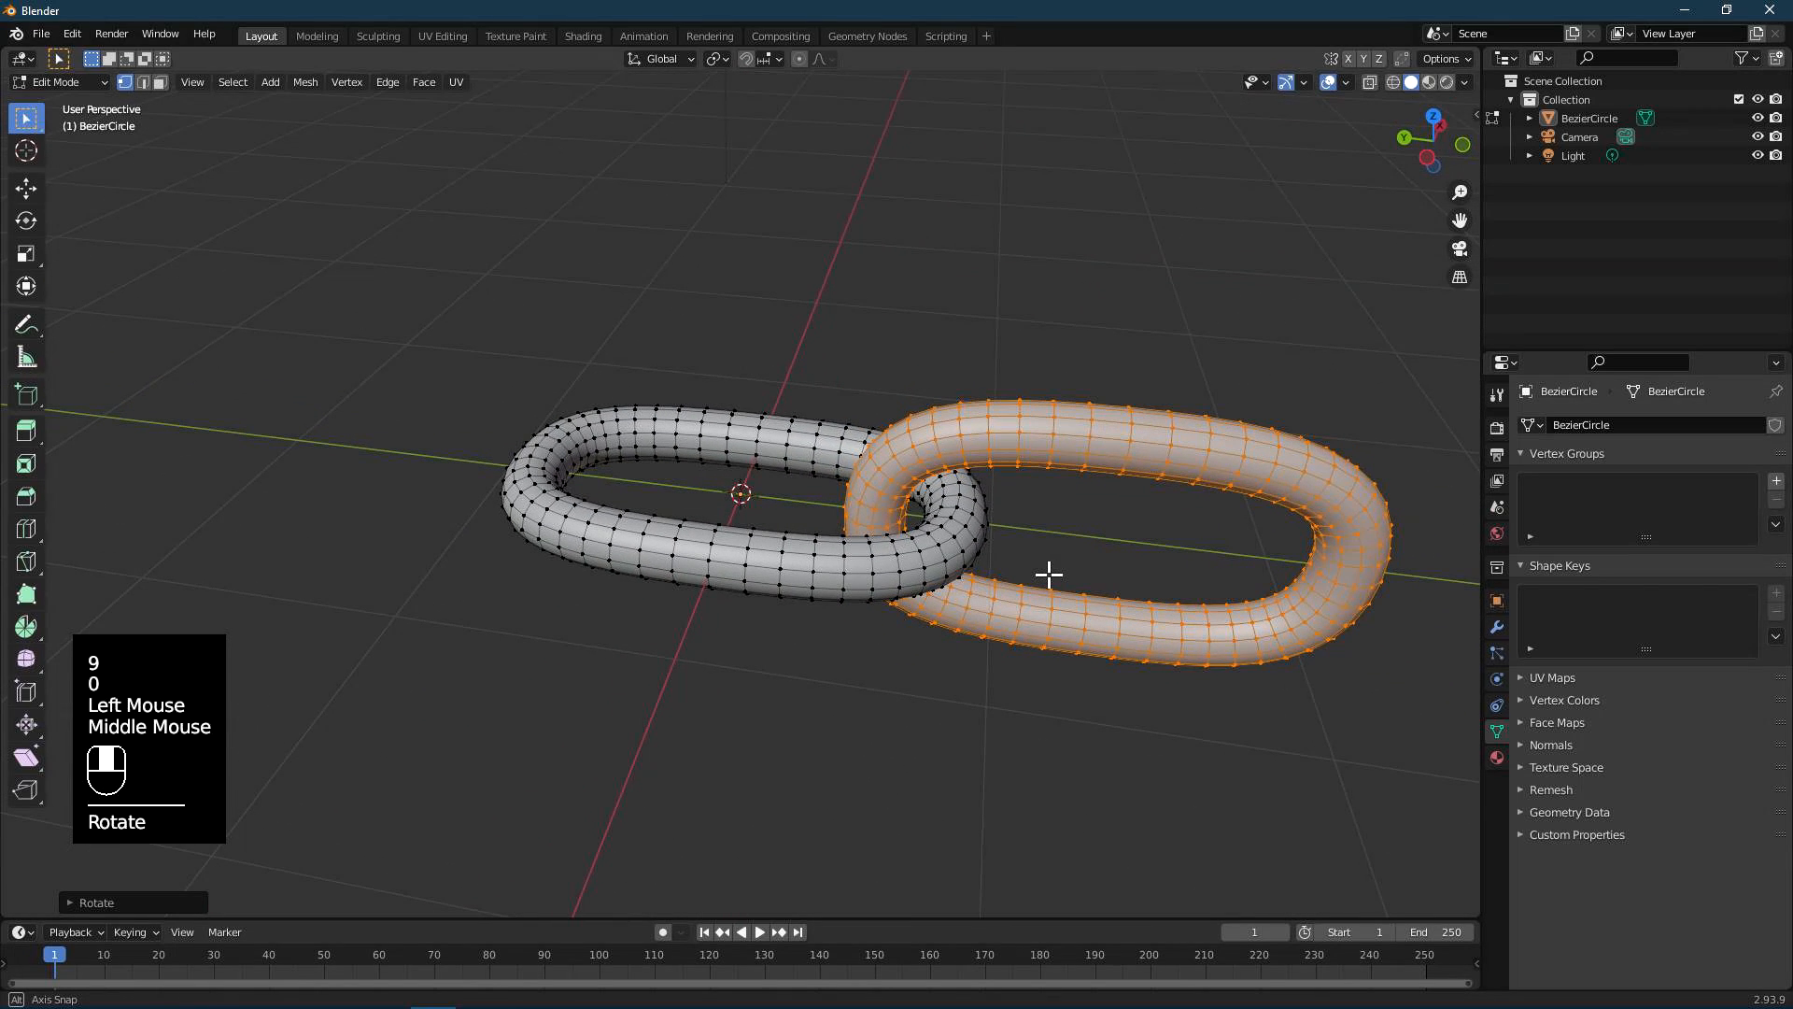
key("g")
key("y")
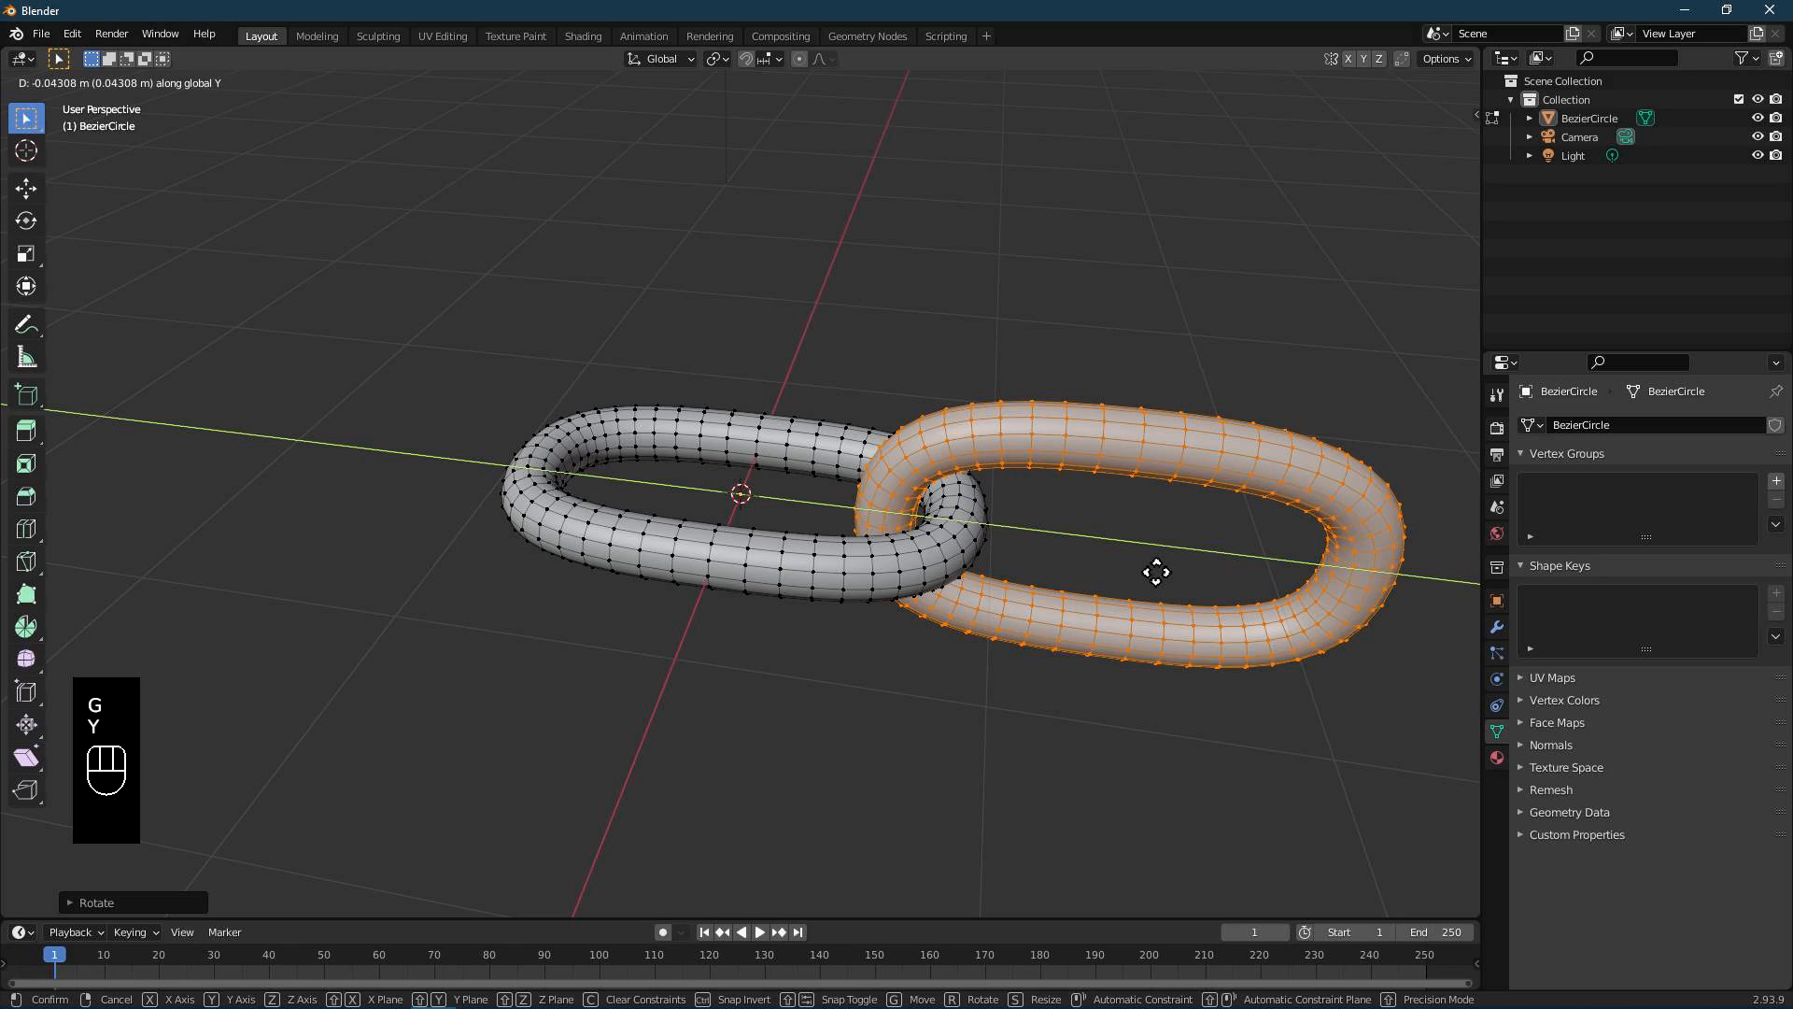
left_click(1152, 566)
middle_click_drag(1145, 556, 650, 587)
- Return to Object Mode and apply smooth shading to the two-link mesh
key("Tab")
left_click(669, 555)
right_click(669, 555)
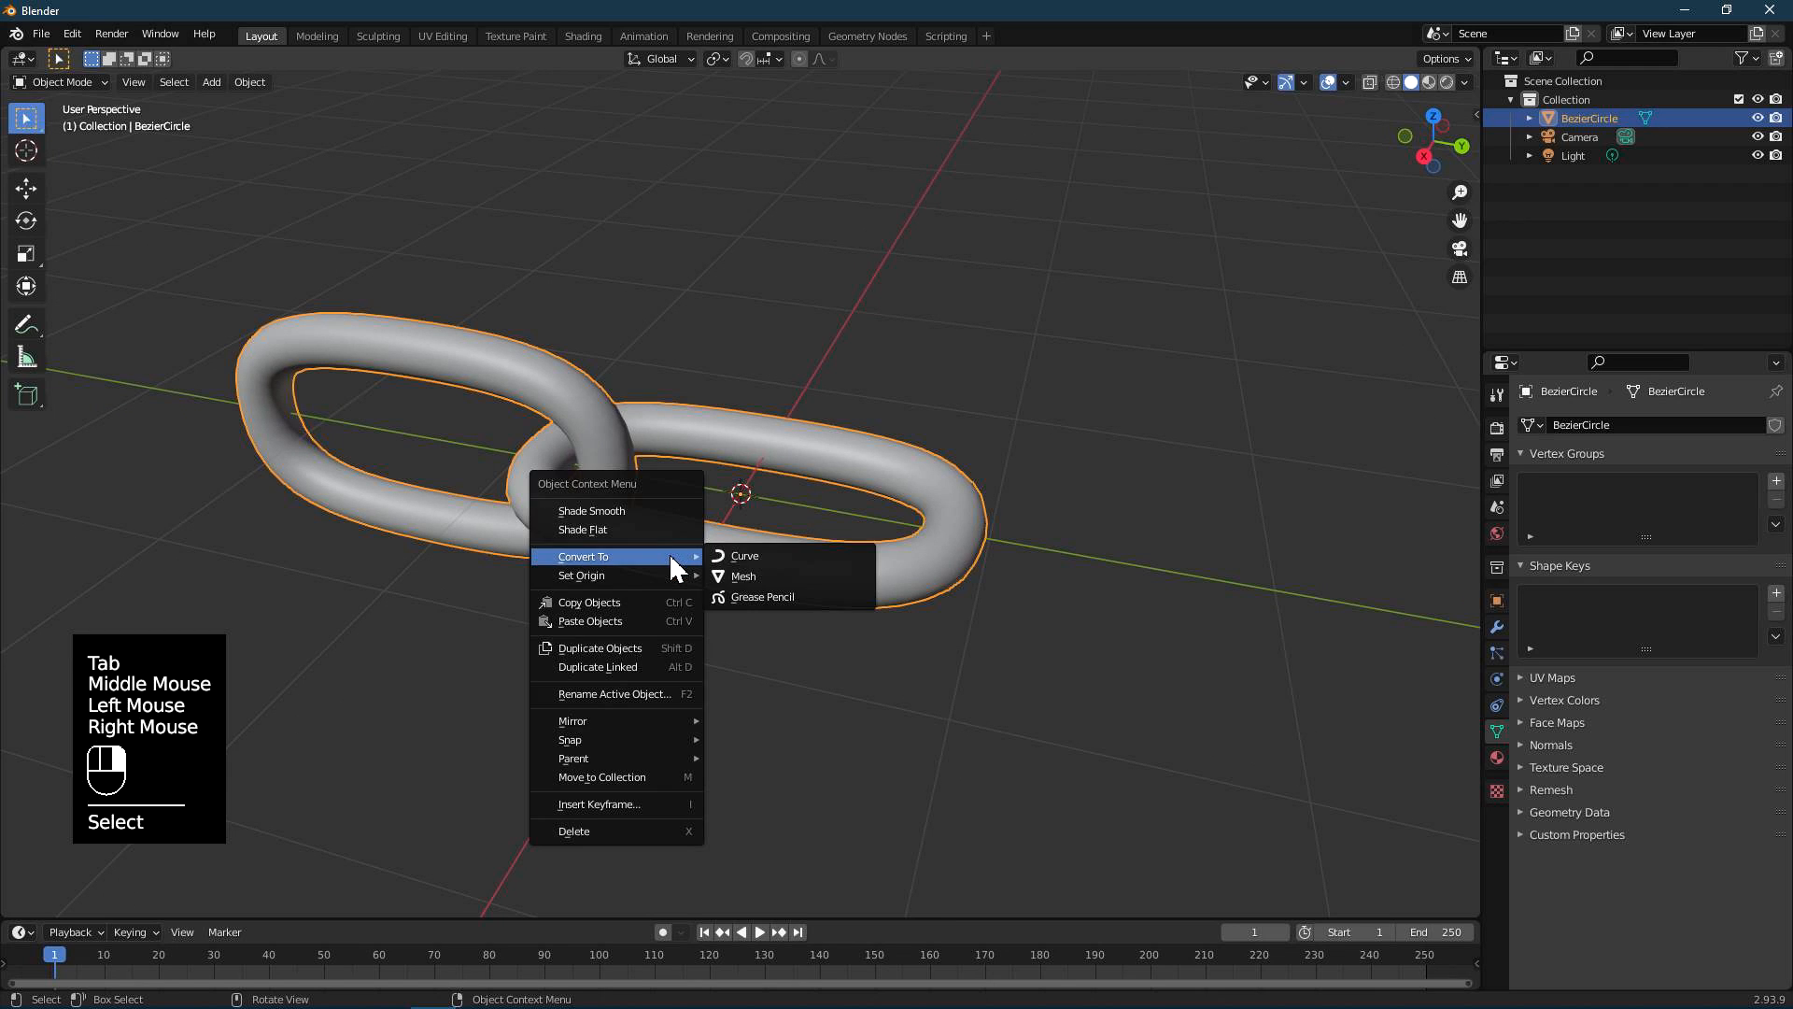
left_click(636, 507)
- Deselect the links and add a Bezier circle curve at the world origin
scroll(650, 563, "down", 1)
middle_click_drag(650, 563, 799, 551)
left_click(844, 565)
scroll(797, 549, "down", 1)
scroll(837, 552, "down", 5)
left_click(800, 551)
key("shift+a")
mouse_move(803, 555)
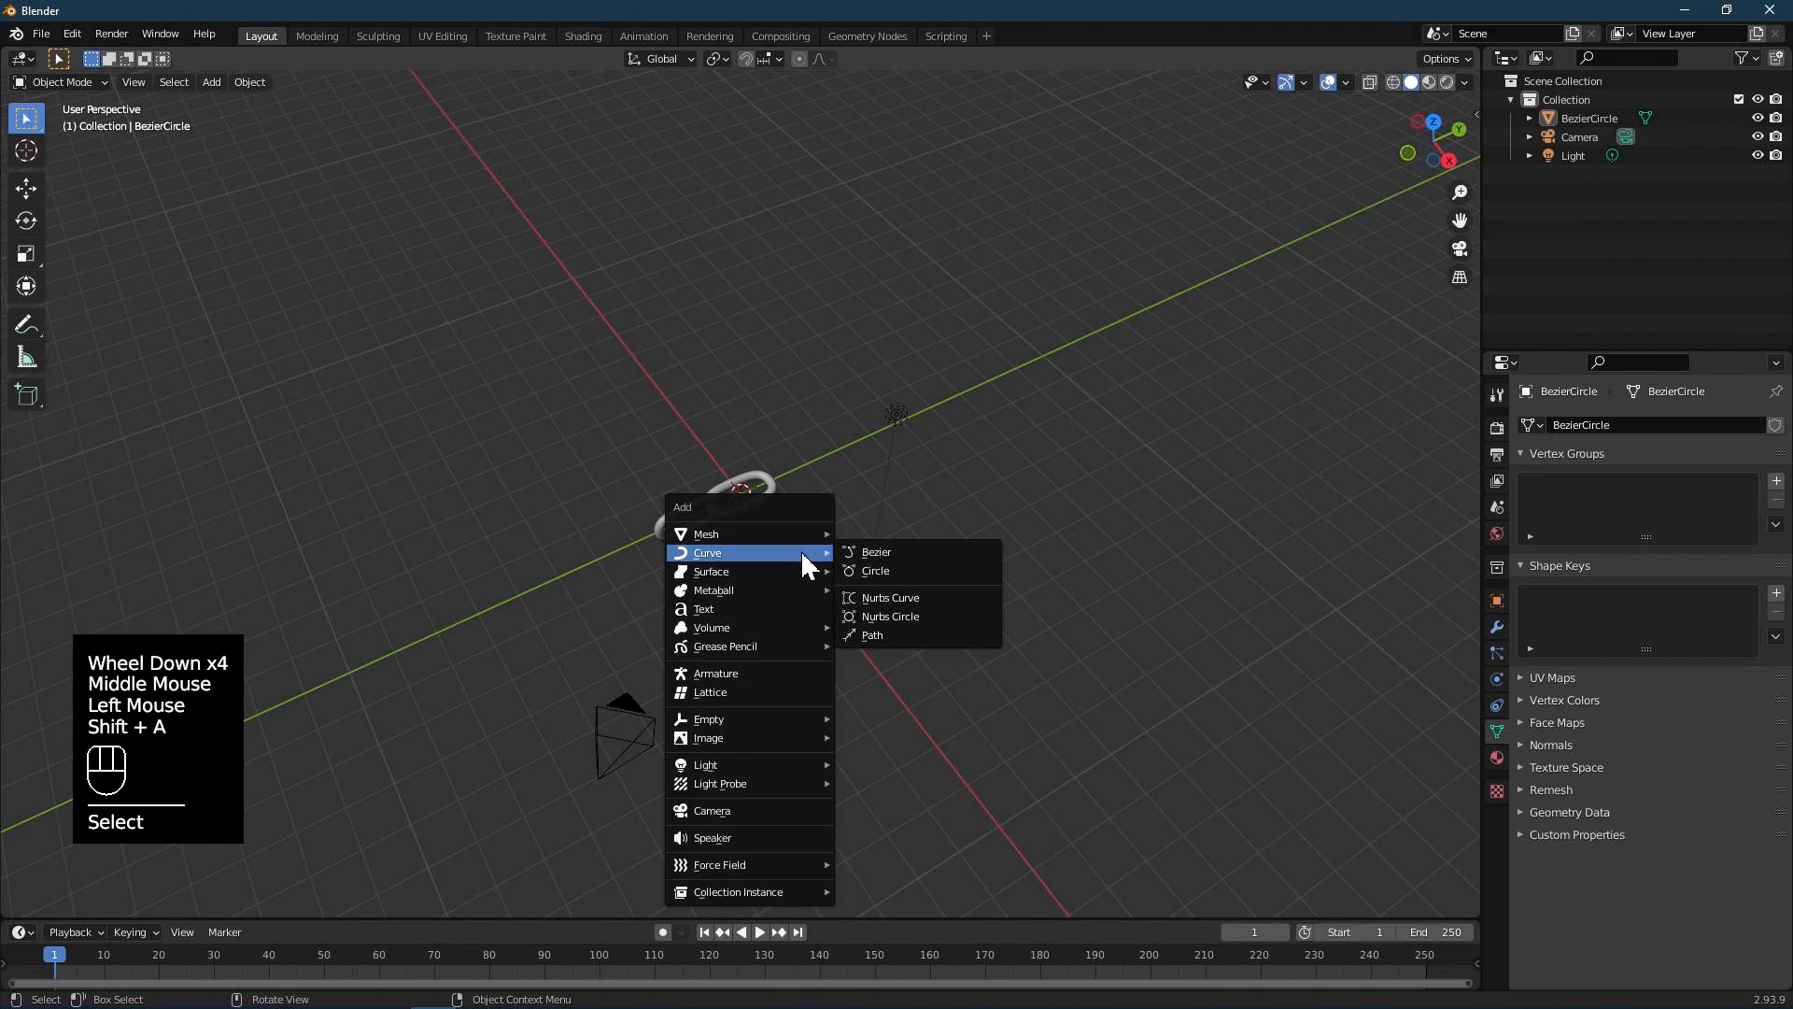
left_click(850, 570)
- Scale the new Bezier circle up uniformly into a large ring around the links
scroll(822, 561, "down", 2)
scroll(798, 551, "up", 4)
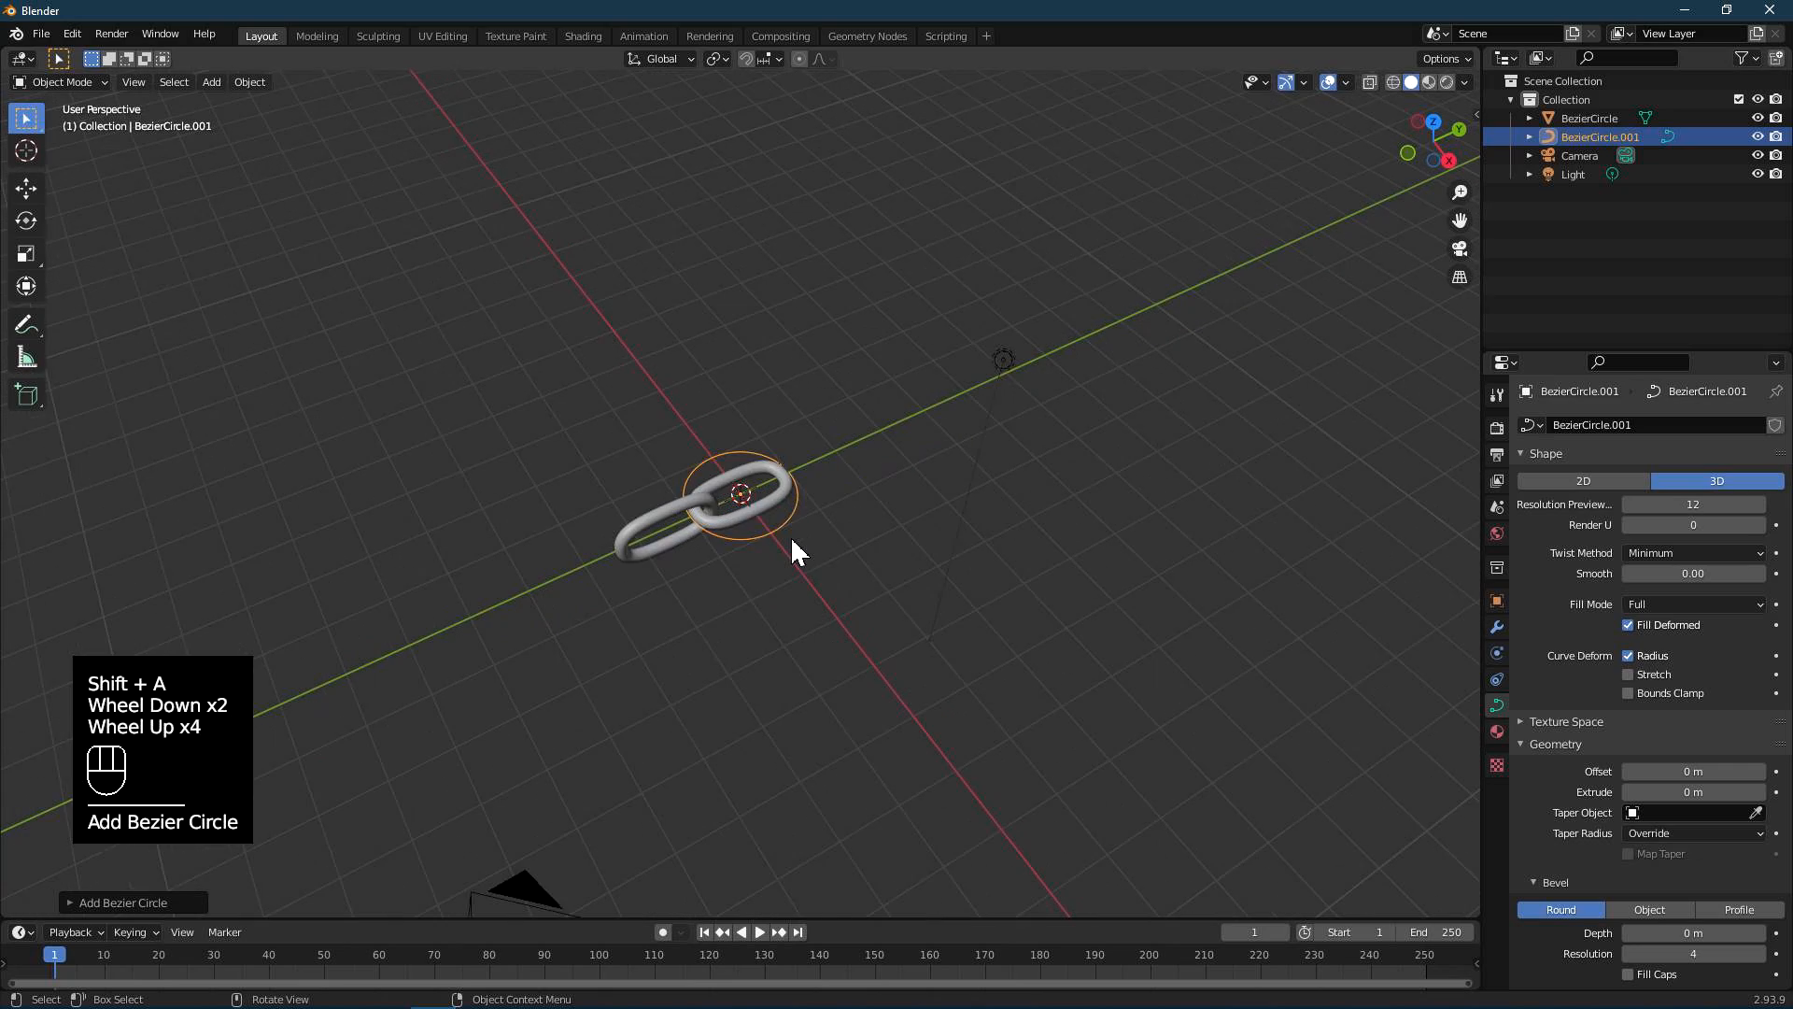
scroll(793, 569, "down", 3)
key("s")
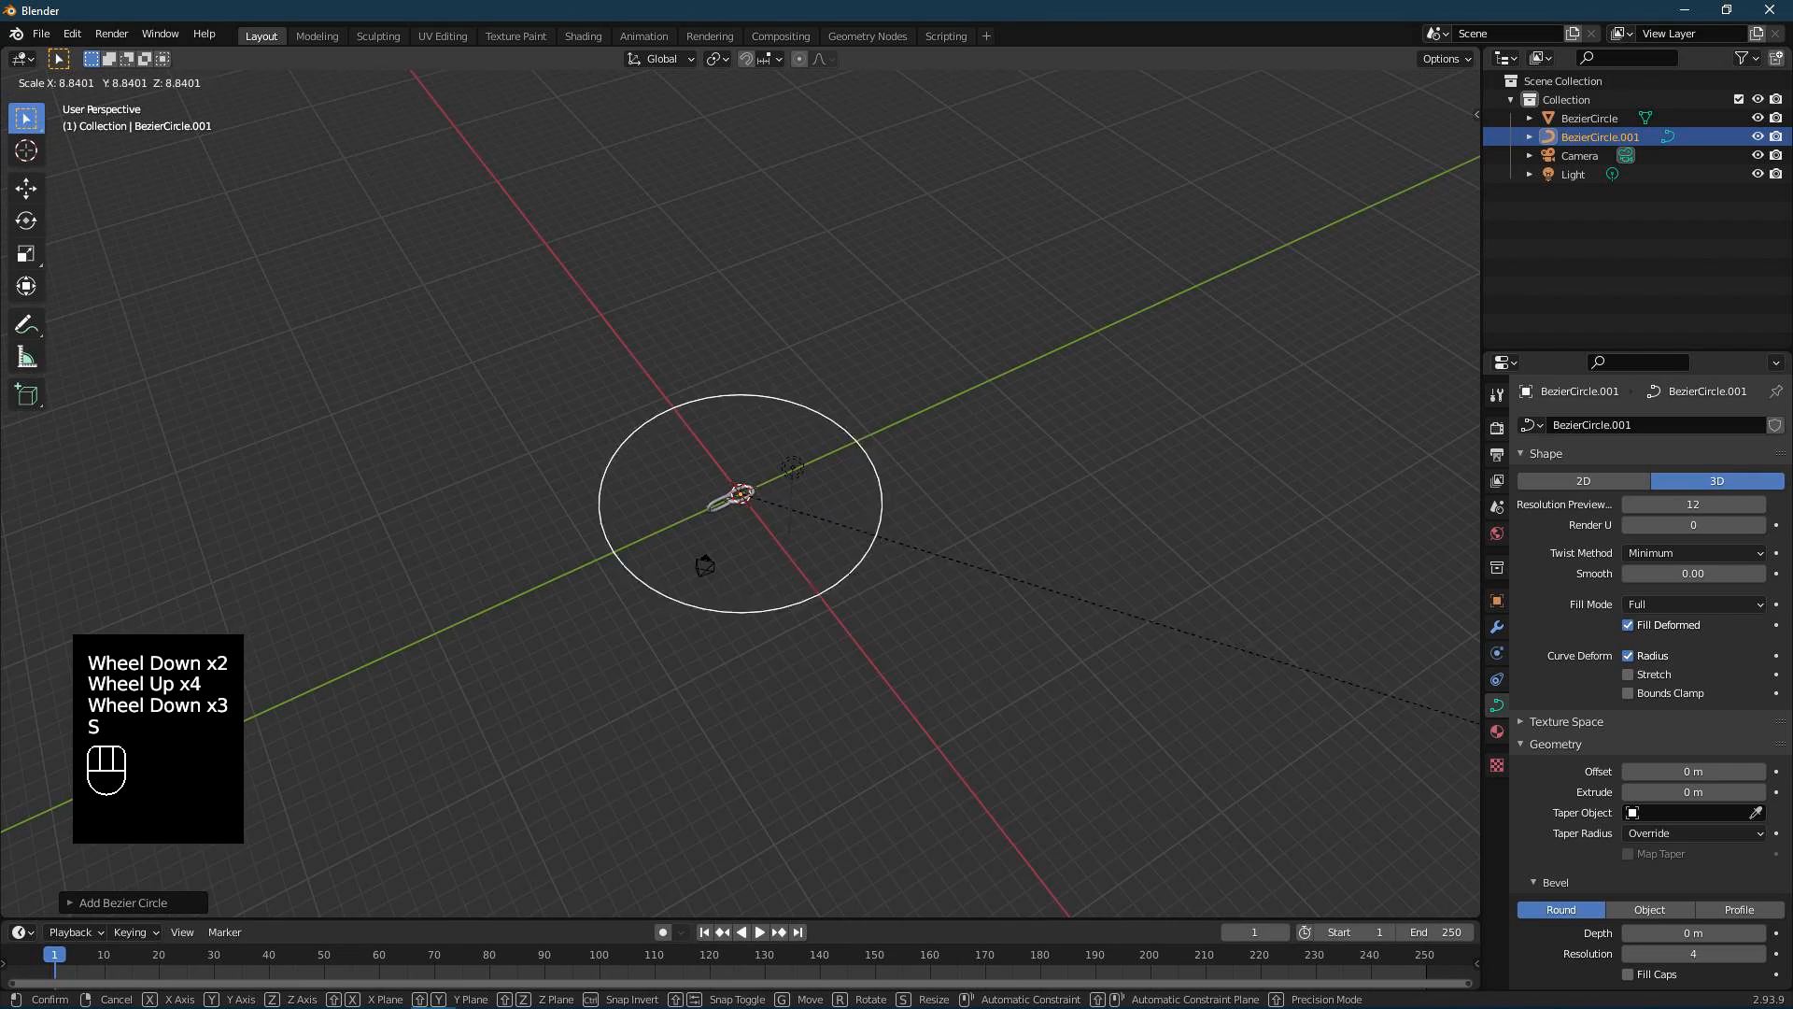
left_click(1149, 285)
- Add an Array modifier to the link mesh with Fit Type set to Fit Curve and BezierCircle.001 as its curve
middle_click_drag(817, 281, 955, 336)
scroll(745, 520, "up", 5)
left_click(773, 581)
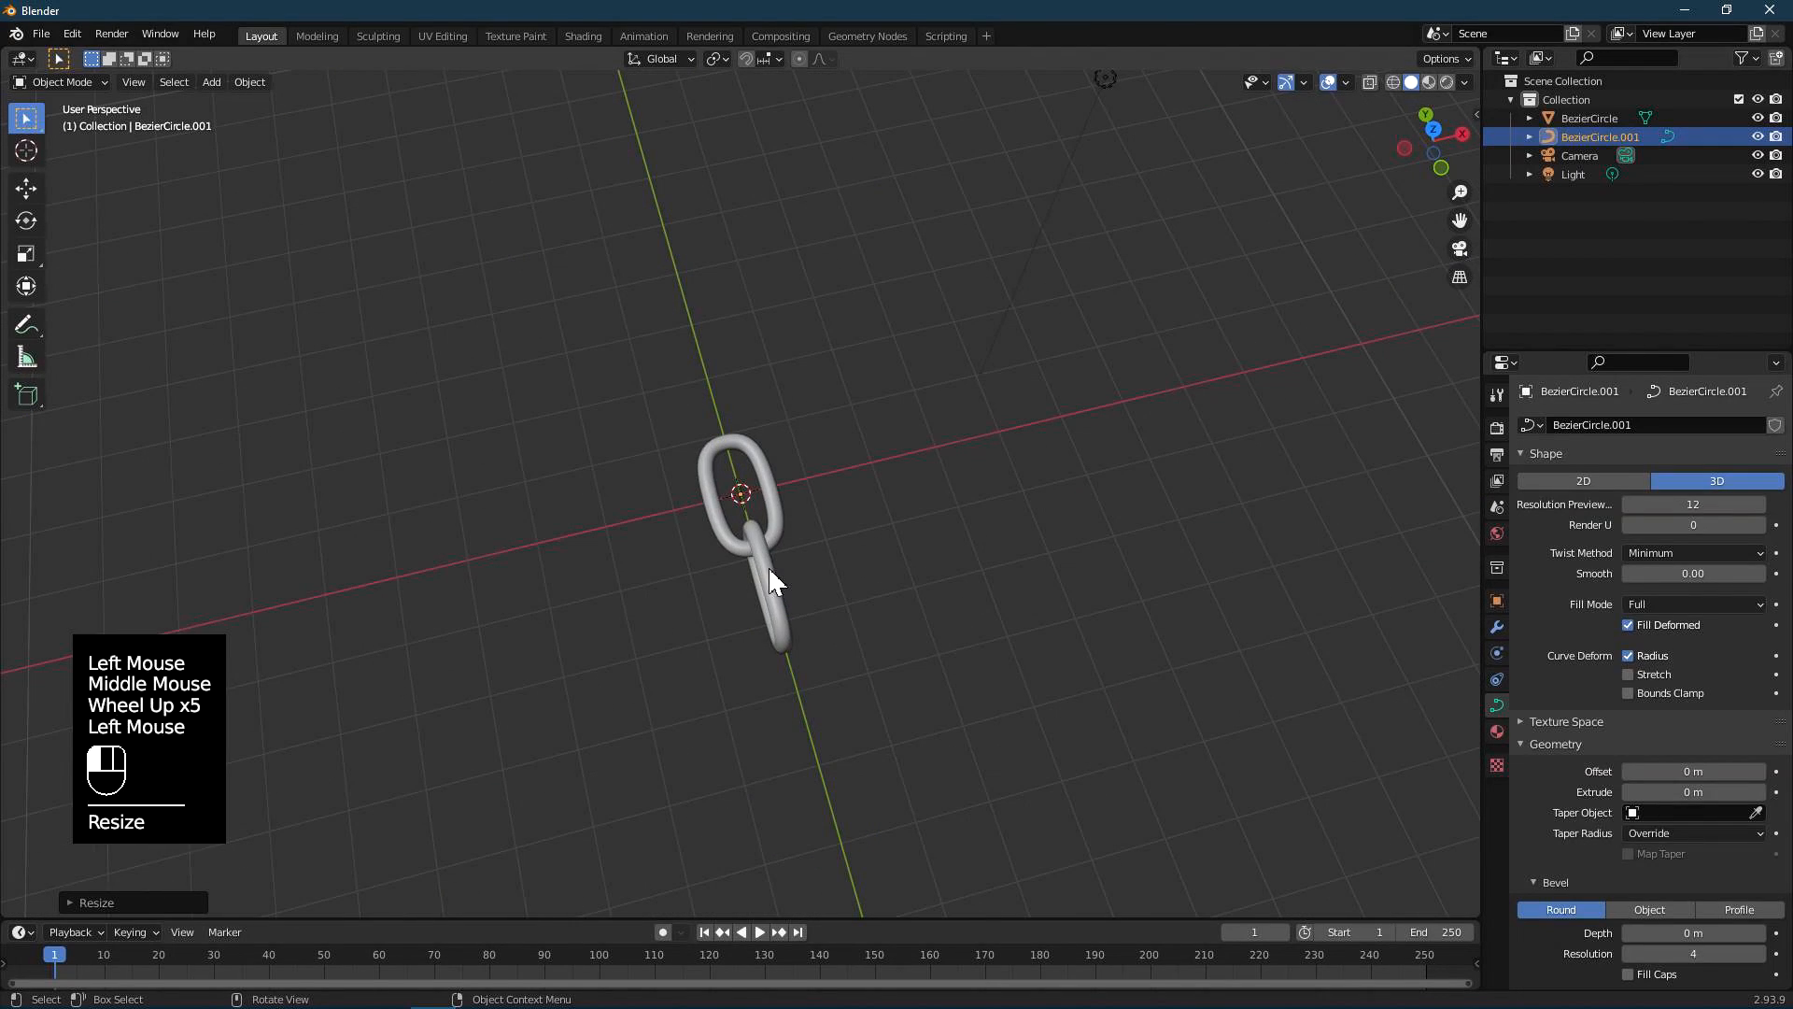
scroll(773, 581, "down", 6)
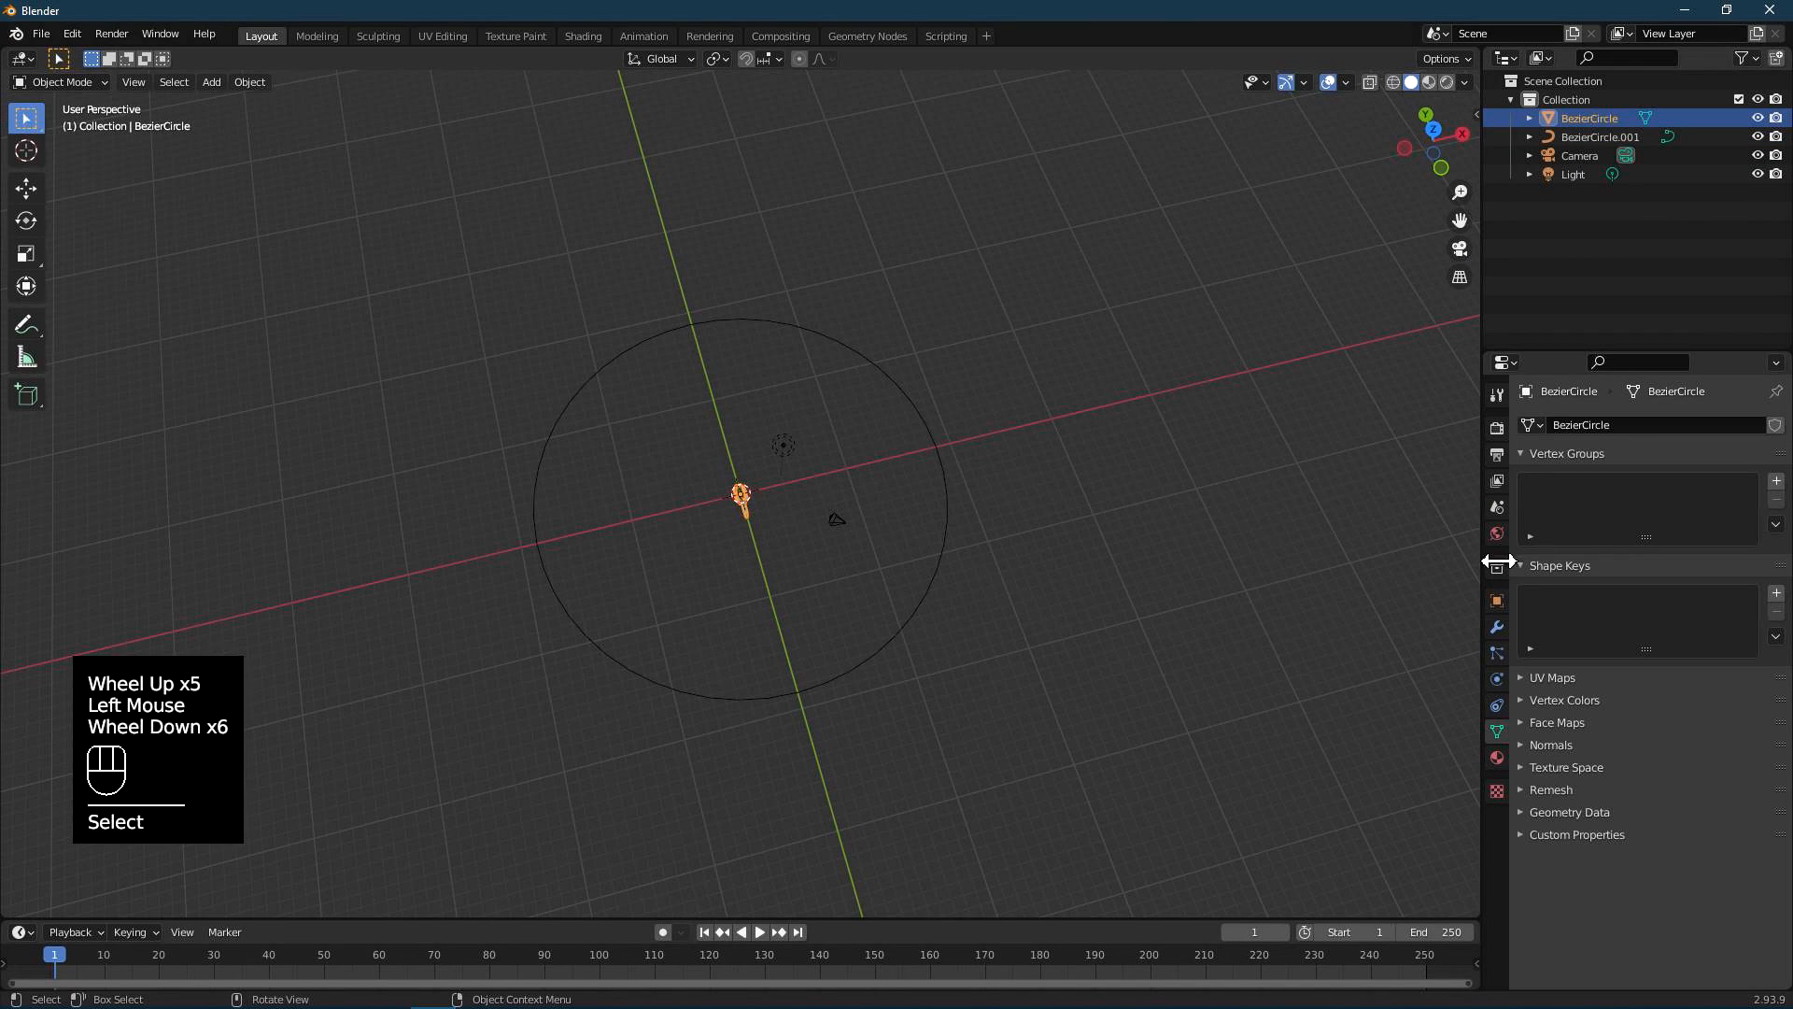
left_click(1497, 627)
left_click(1573, 421)
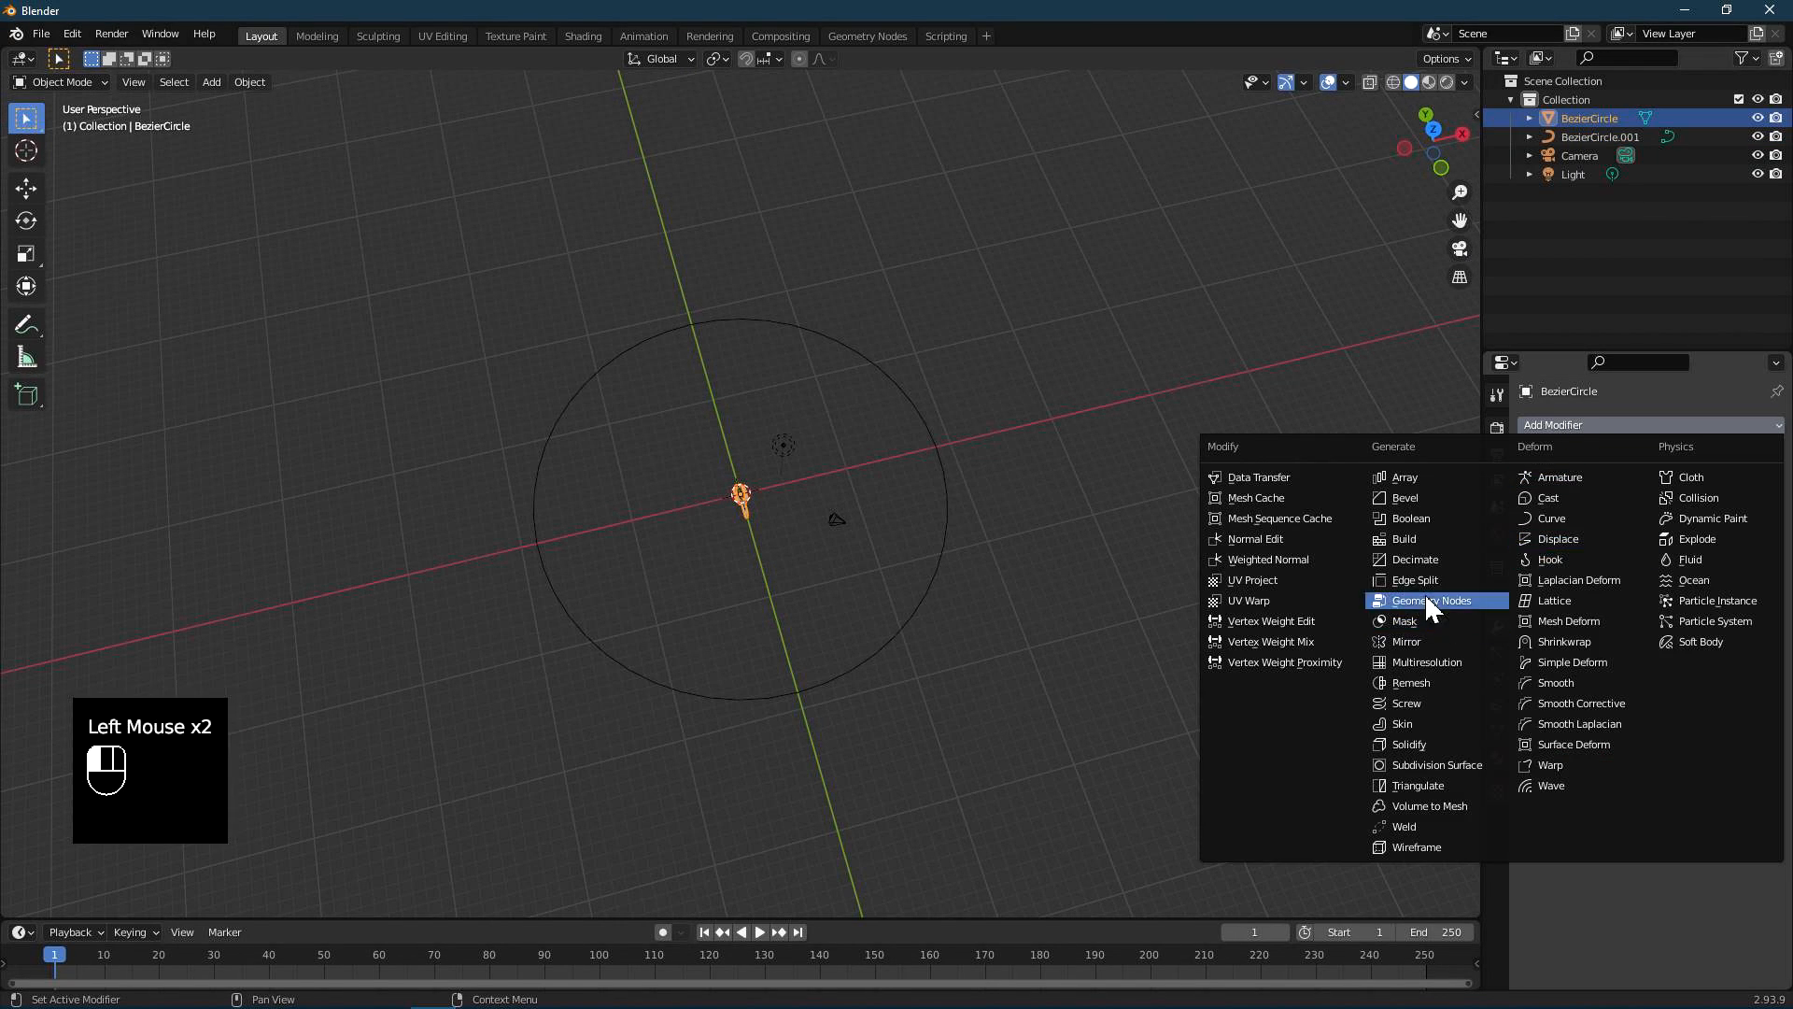
left_click(1417, 479)
left_click(1667, 484)
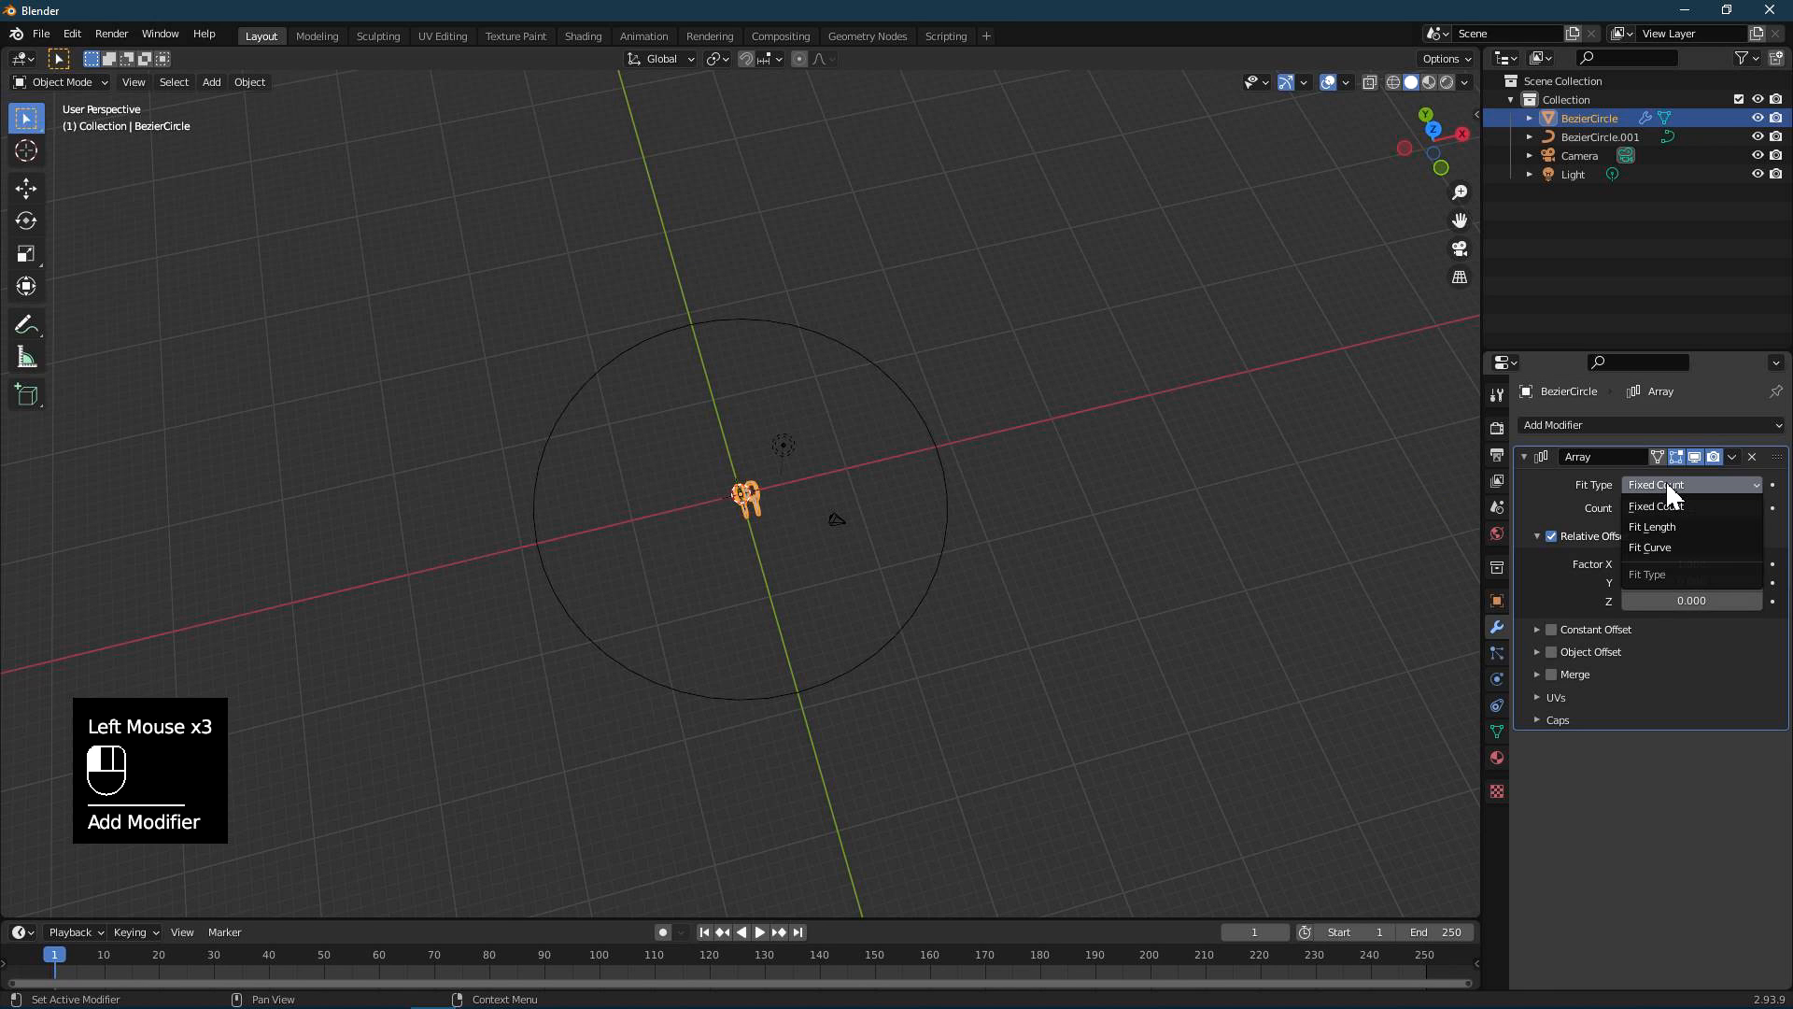
left_click(1656, 548)
left_click(1677, 508)
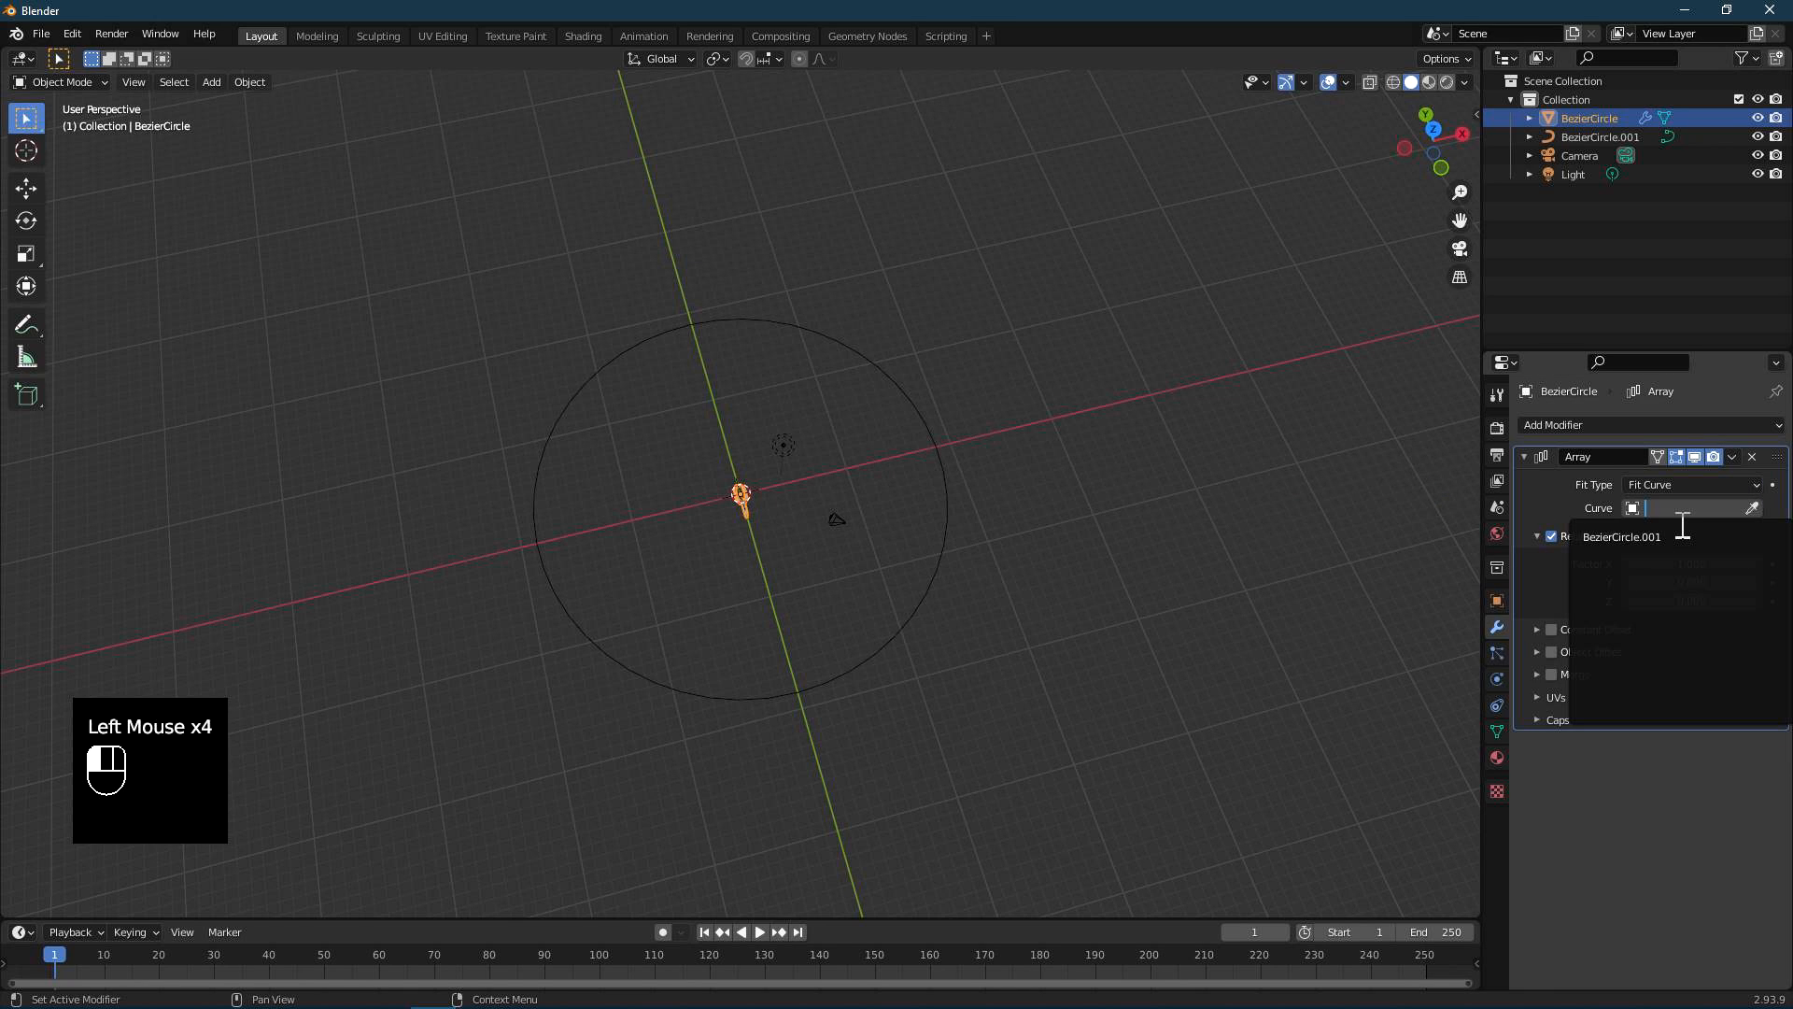
left_click(1644, 538)
- Add a Curve modifier to the link mesh with BezierCircle.001 as the curve object
scroll(1121, 505, "down", 2)
middle_click_drag(1070, 472, 1046, 420)
scroll(777, 462, "up", 7)
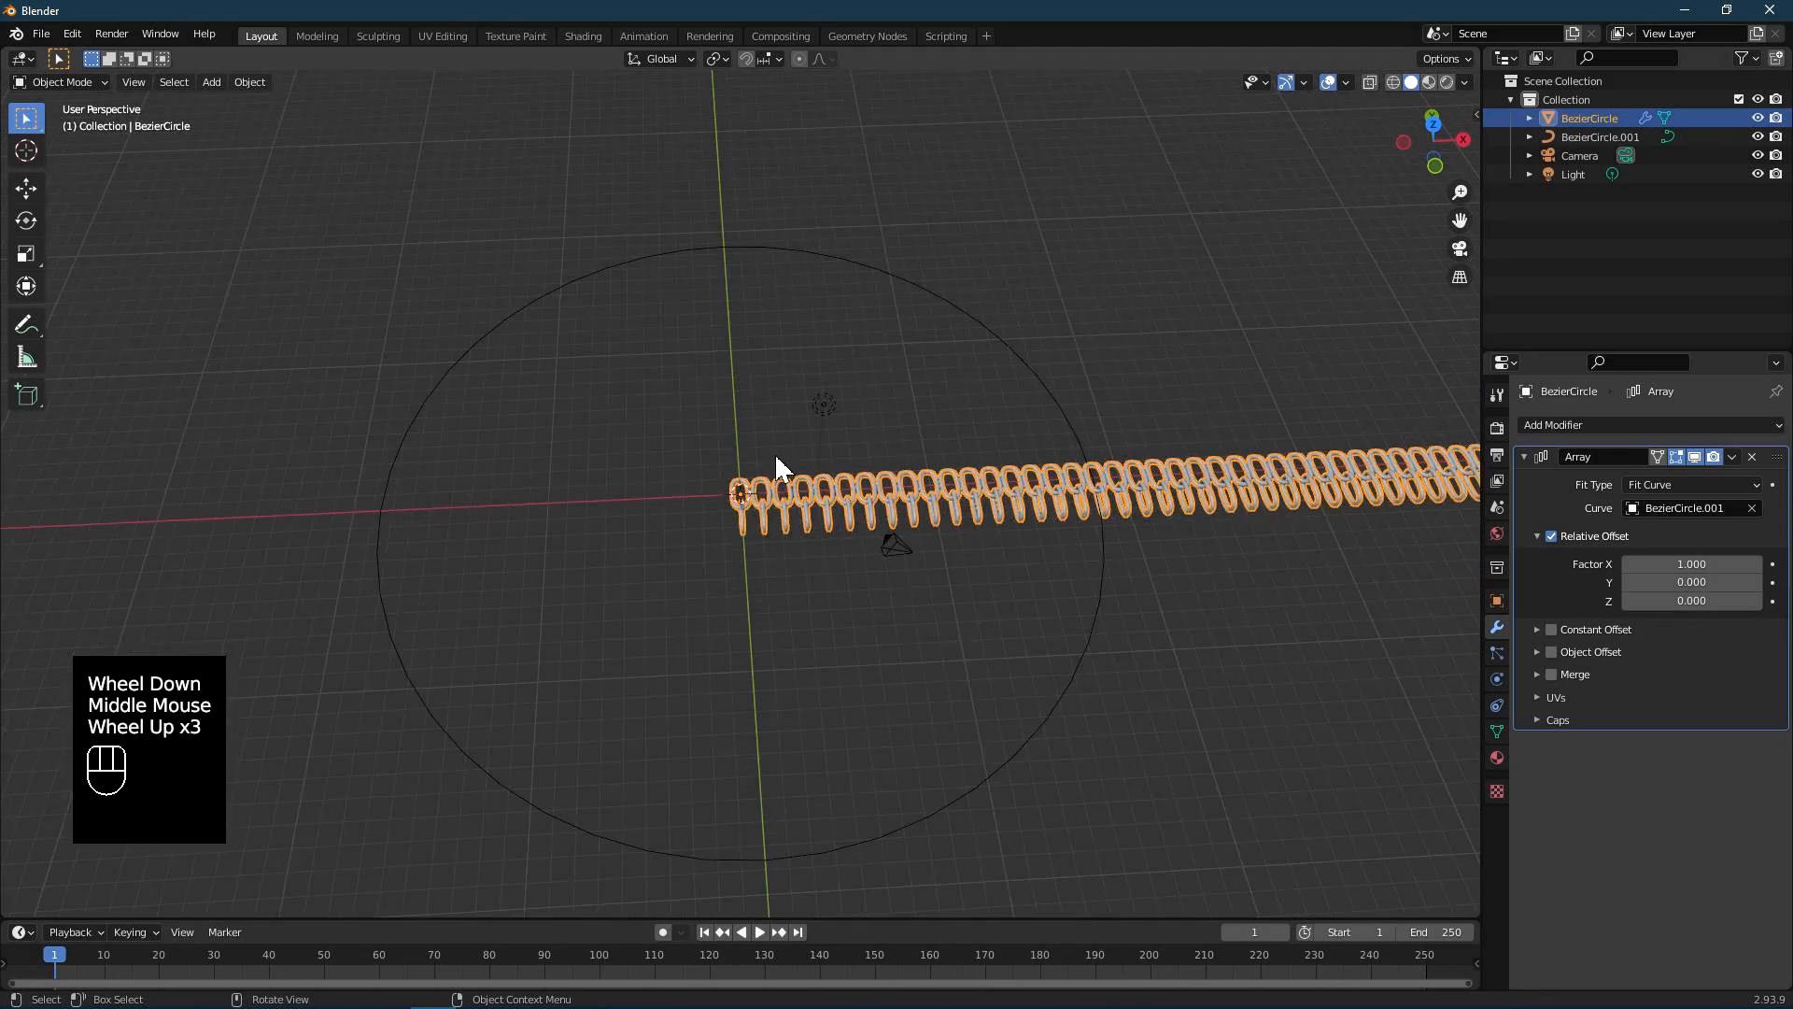
scroll(782, 465, "down", 2)
scroll(782, 463, "down", 1)
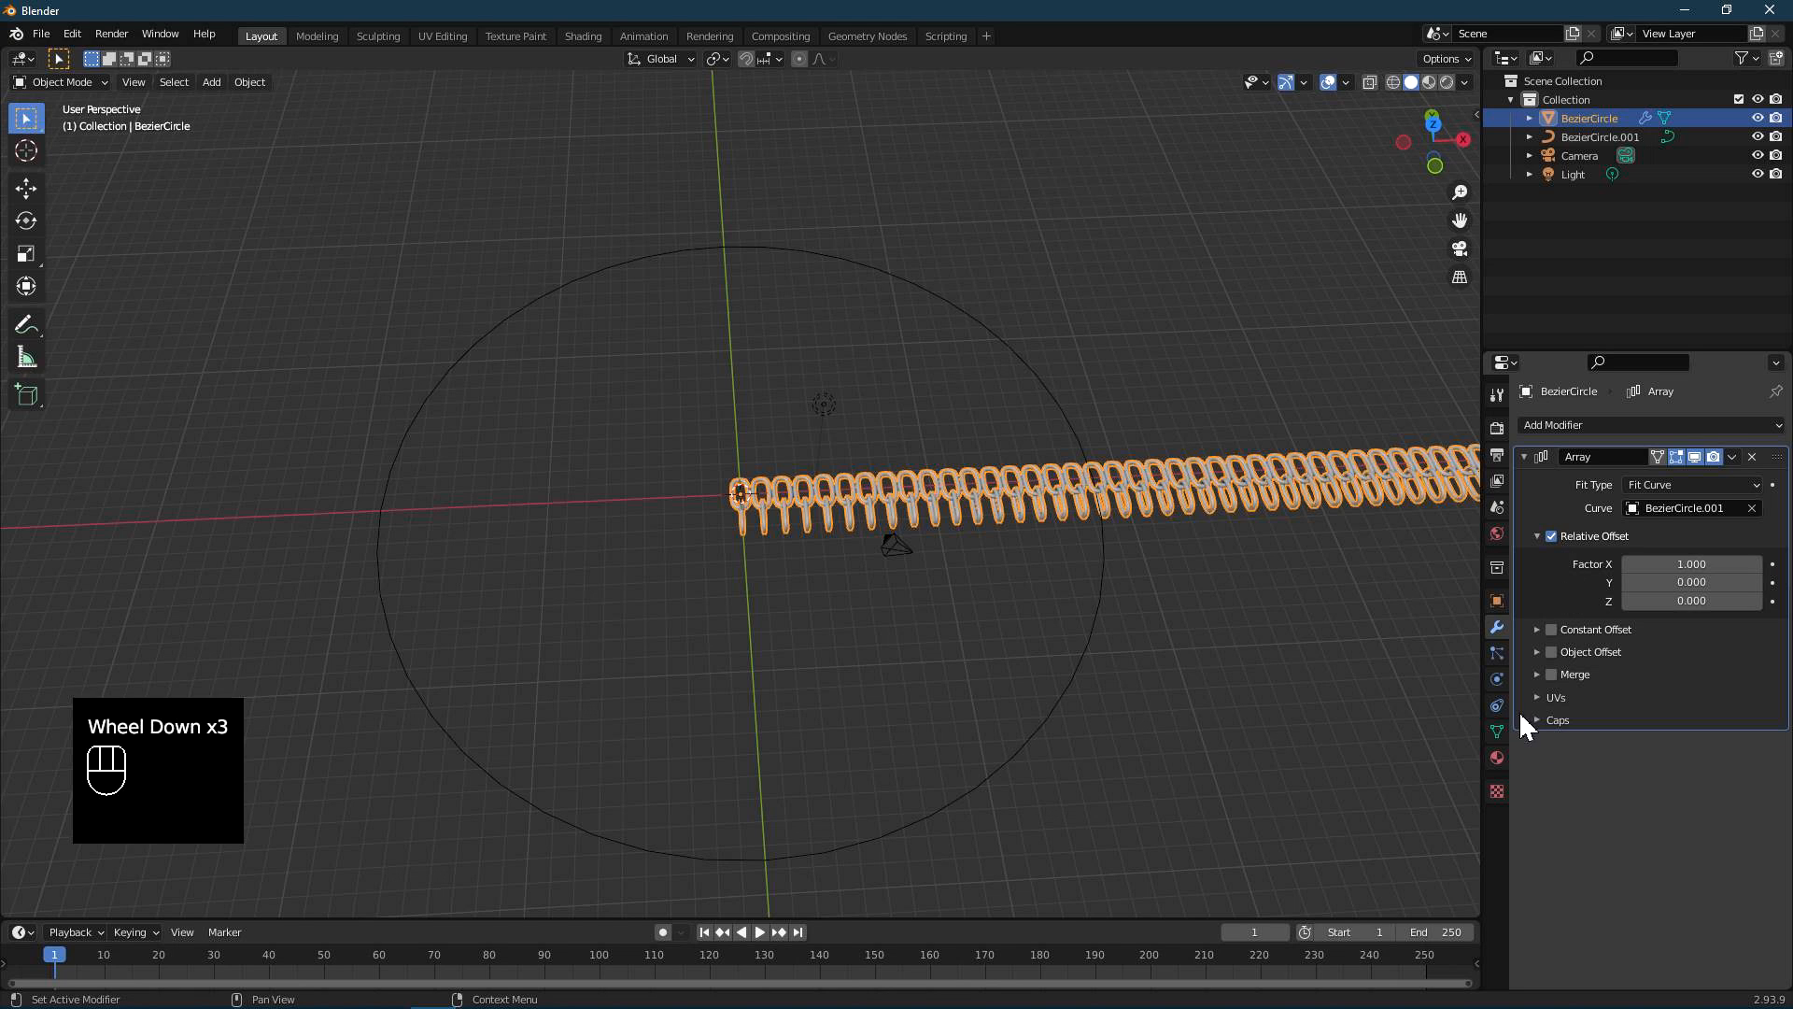
left_click(1588, 427)
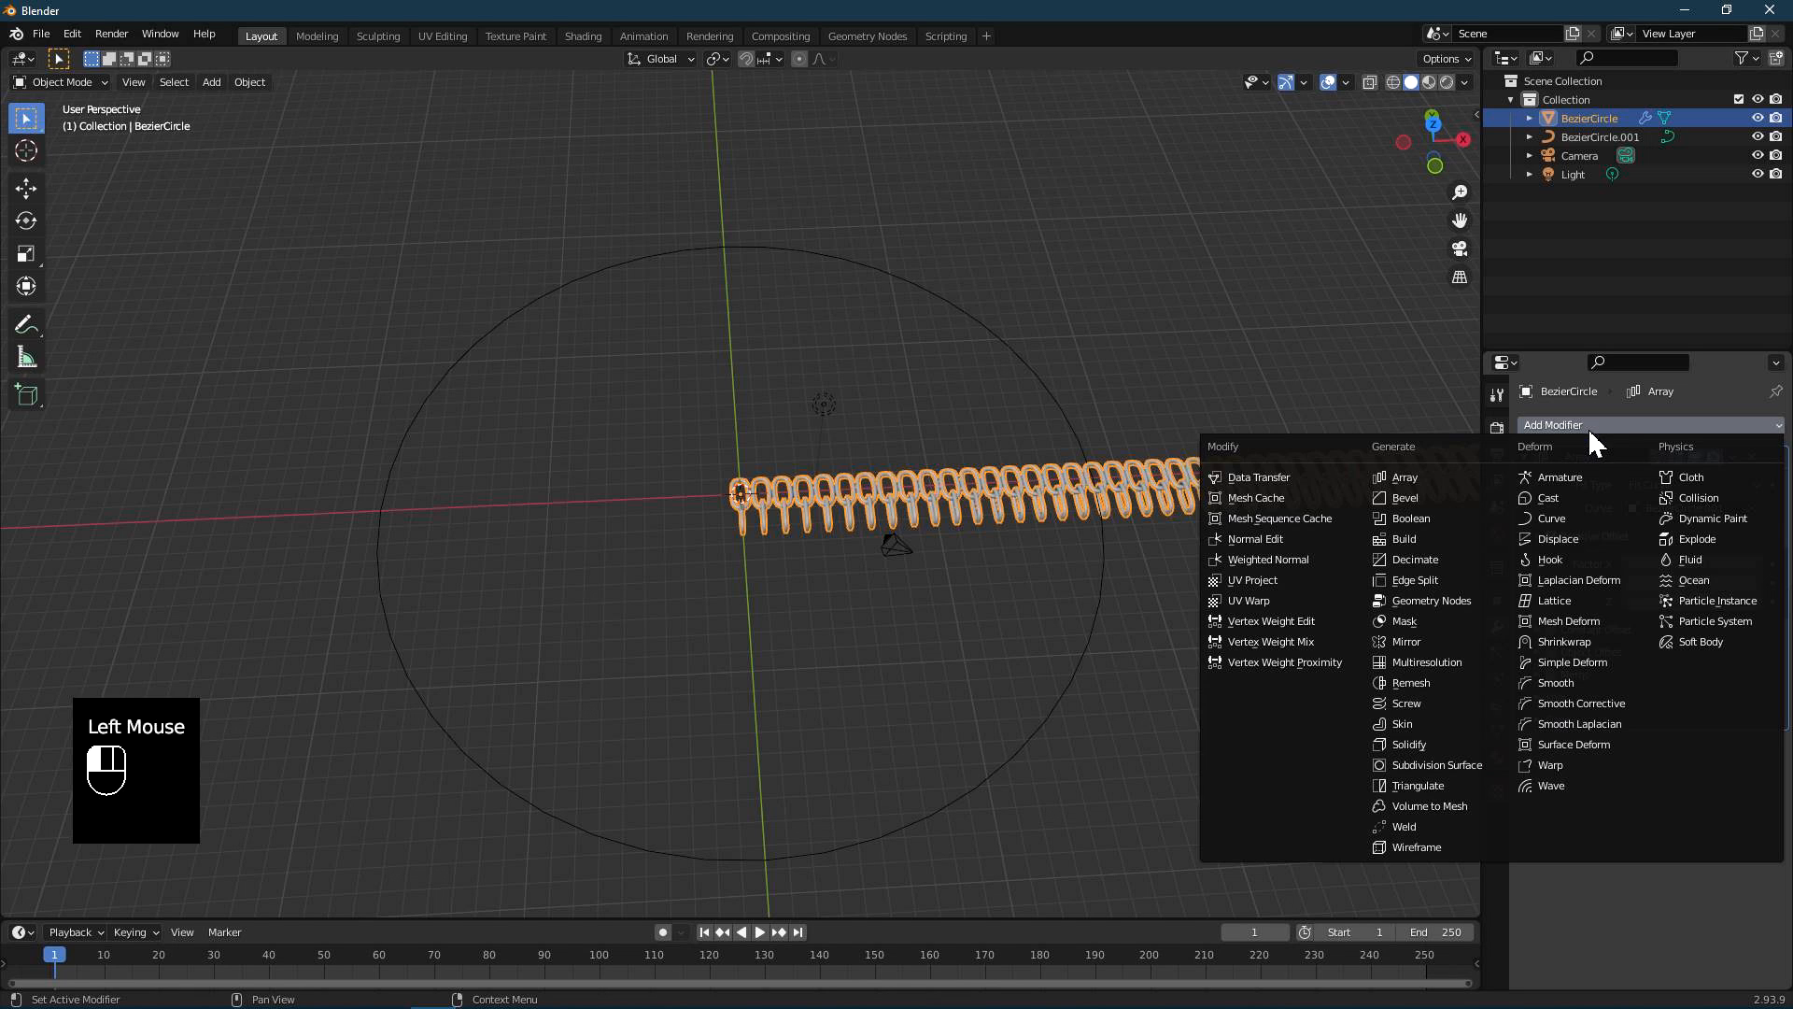
left_click(1560, 517)
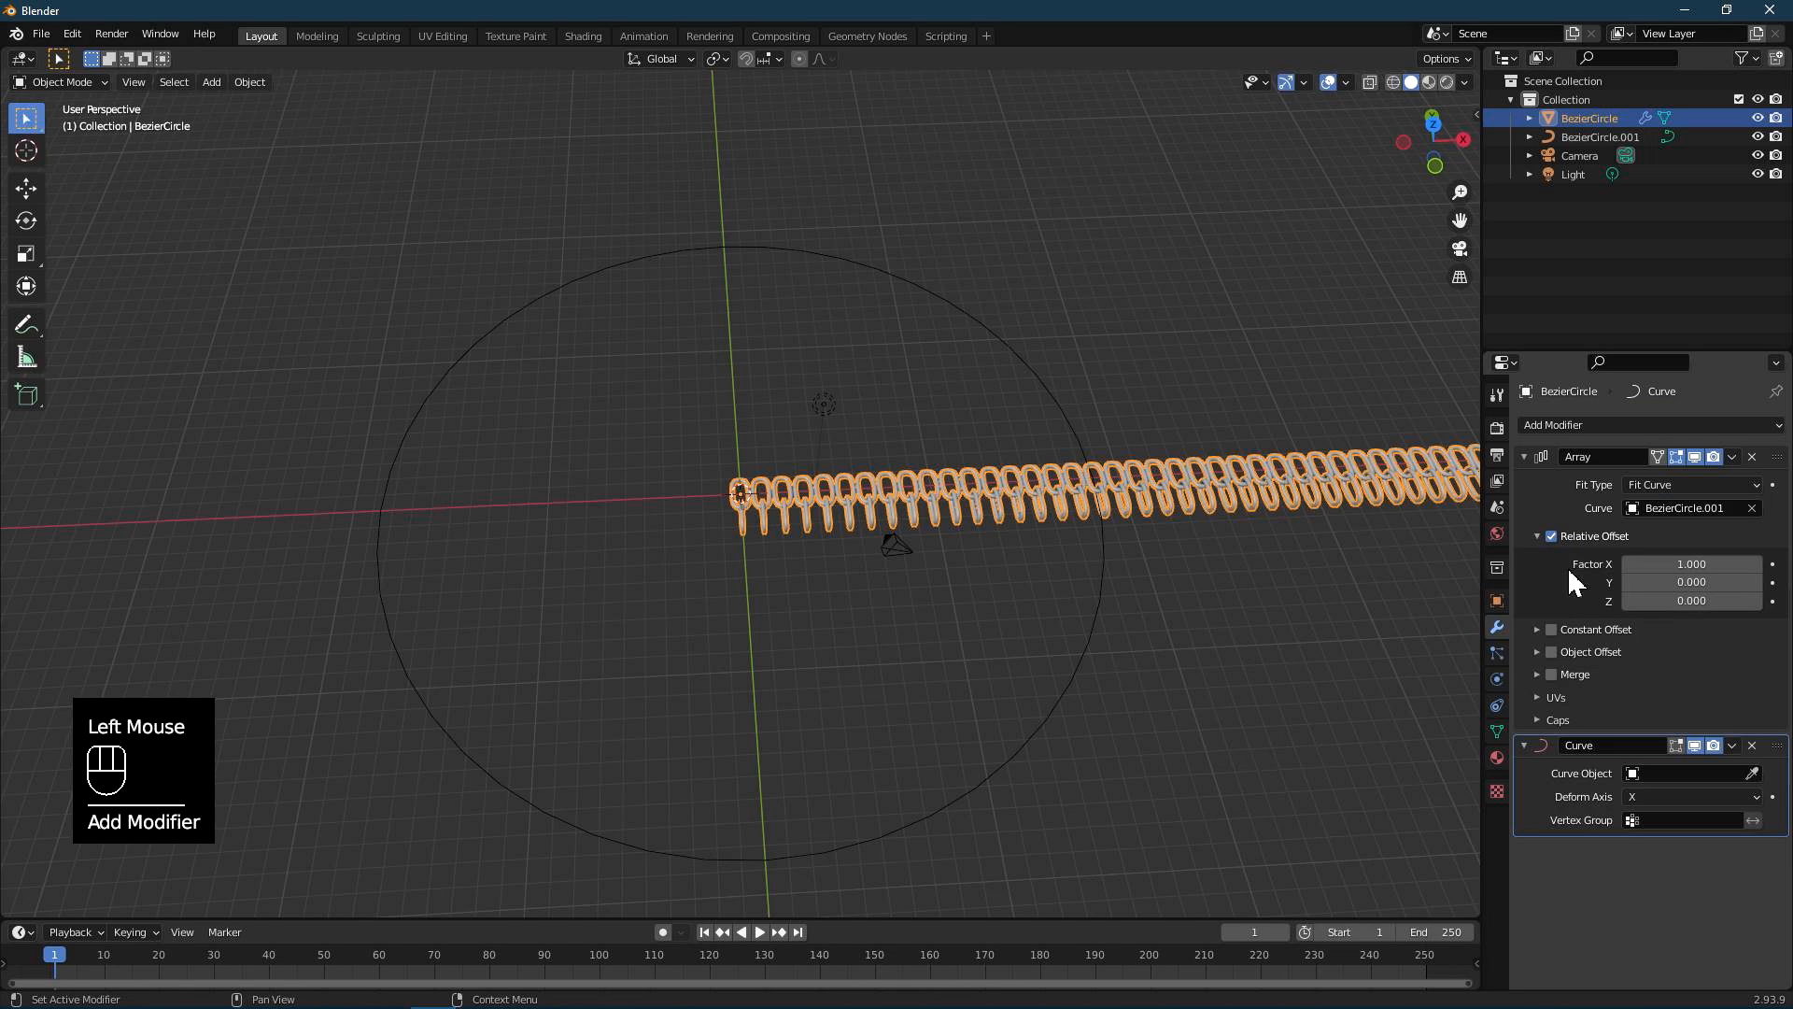
left_click(1659, 772)
left_click(1641, 801)
- Rotate all the link geometry 90° about the global Z axis in Edit Mode and return to Object Mode
middle_click_drag(1039, 620, 977, 616)
key("Tab")
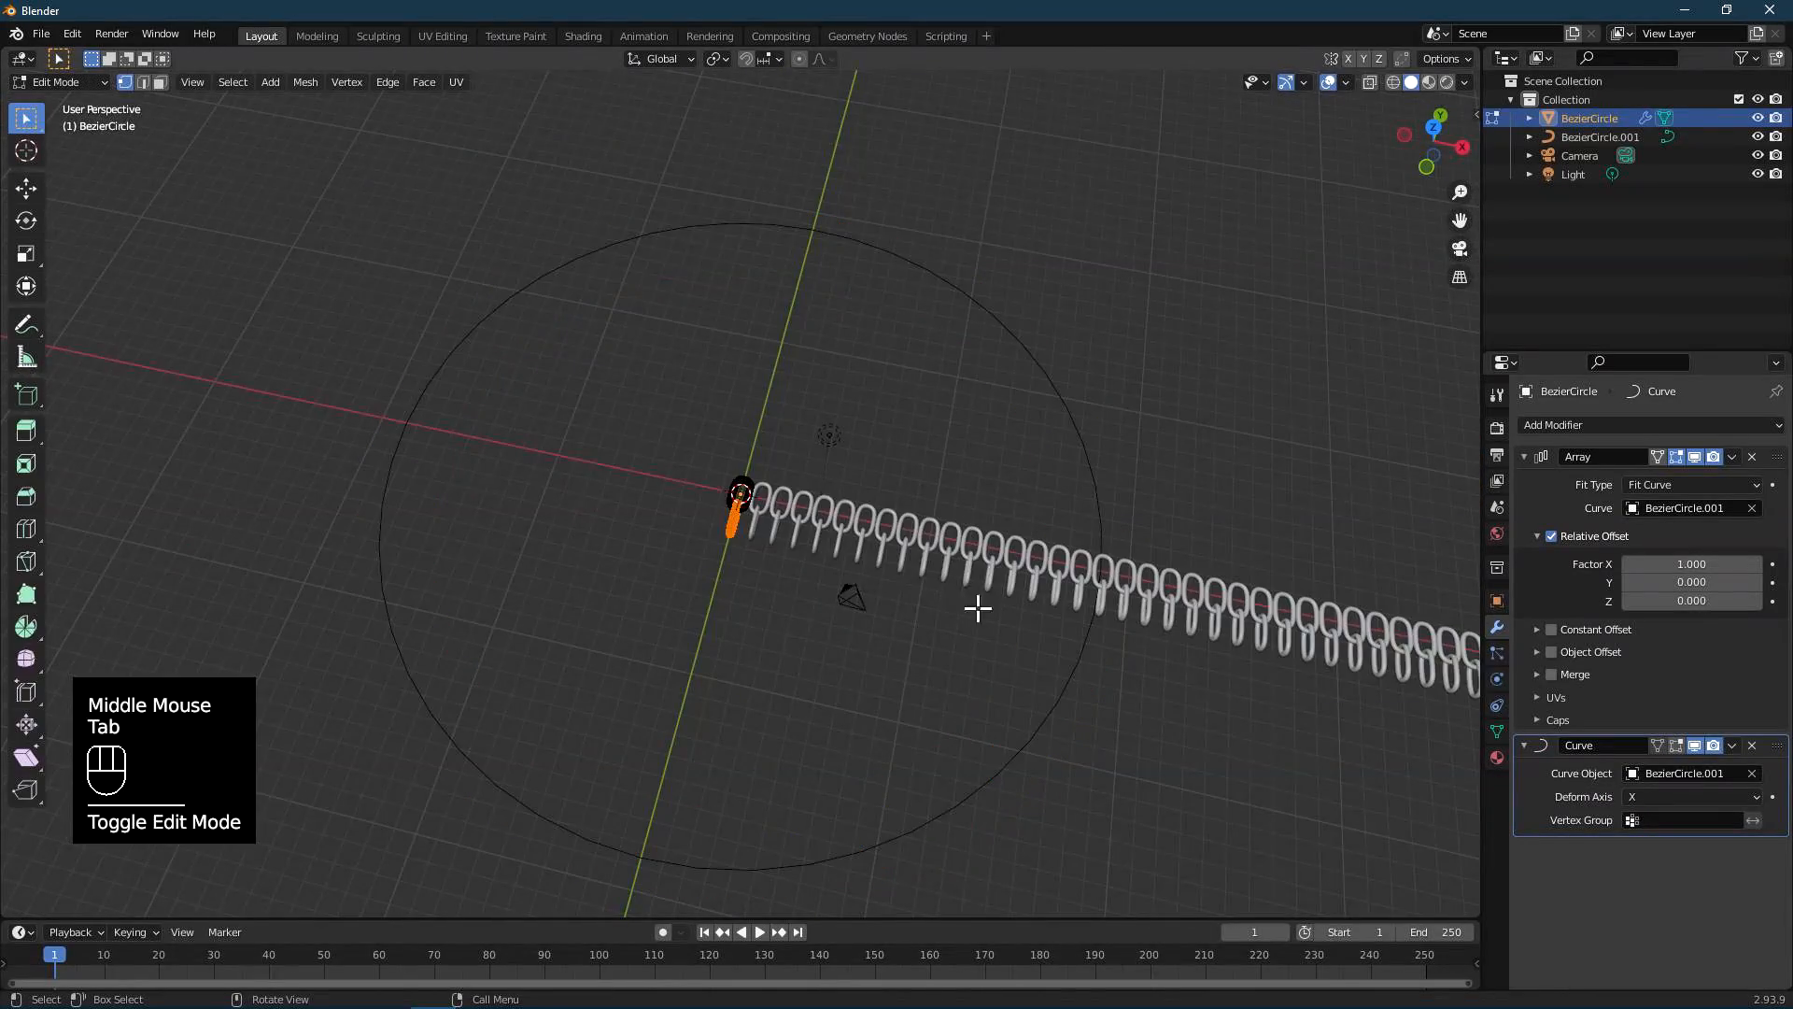
key("Tab")
key("Tab")
key("Tab")
mouse_move(758, 531)
middle_mouse_down()
mouse_move(793, 496)
mouse_move(781, 513)
middle_mouse_up()
key("Tab")
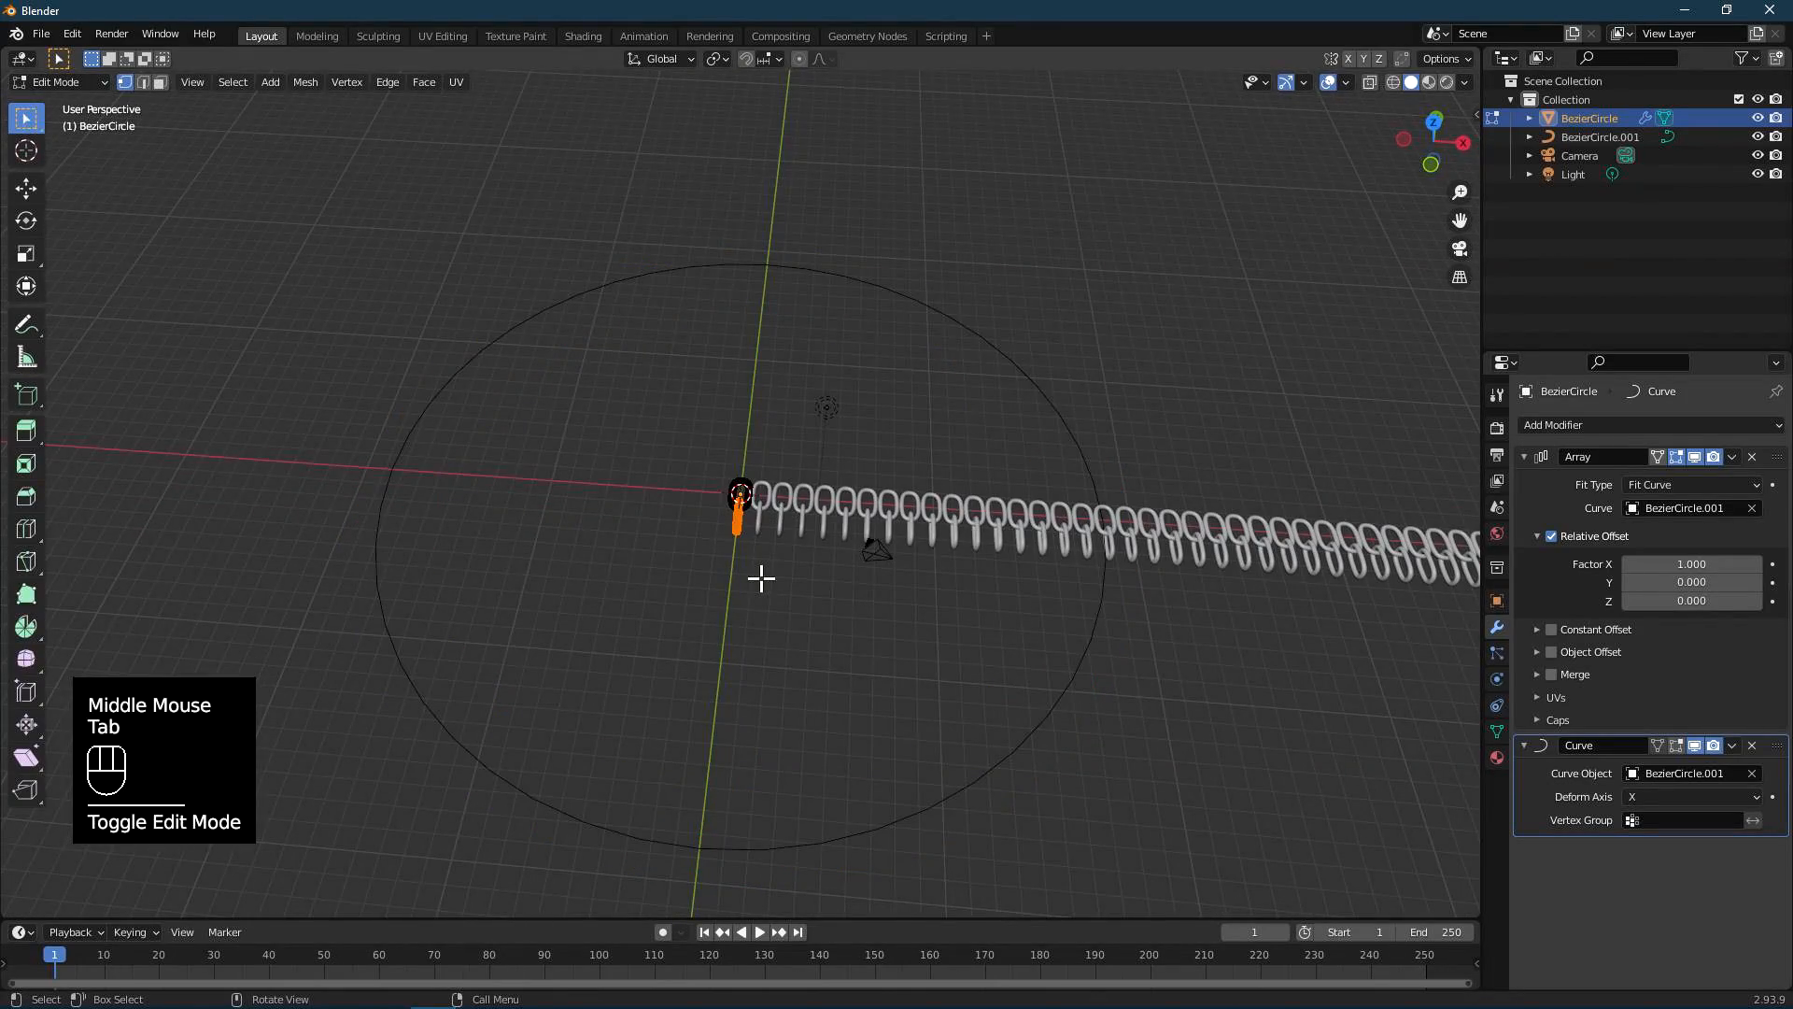
key("a")
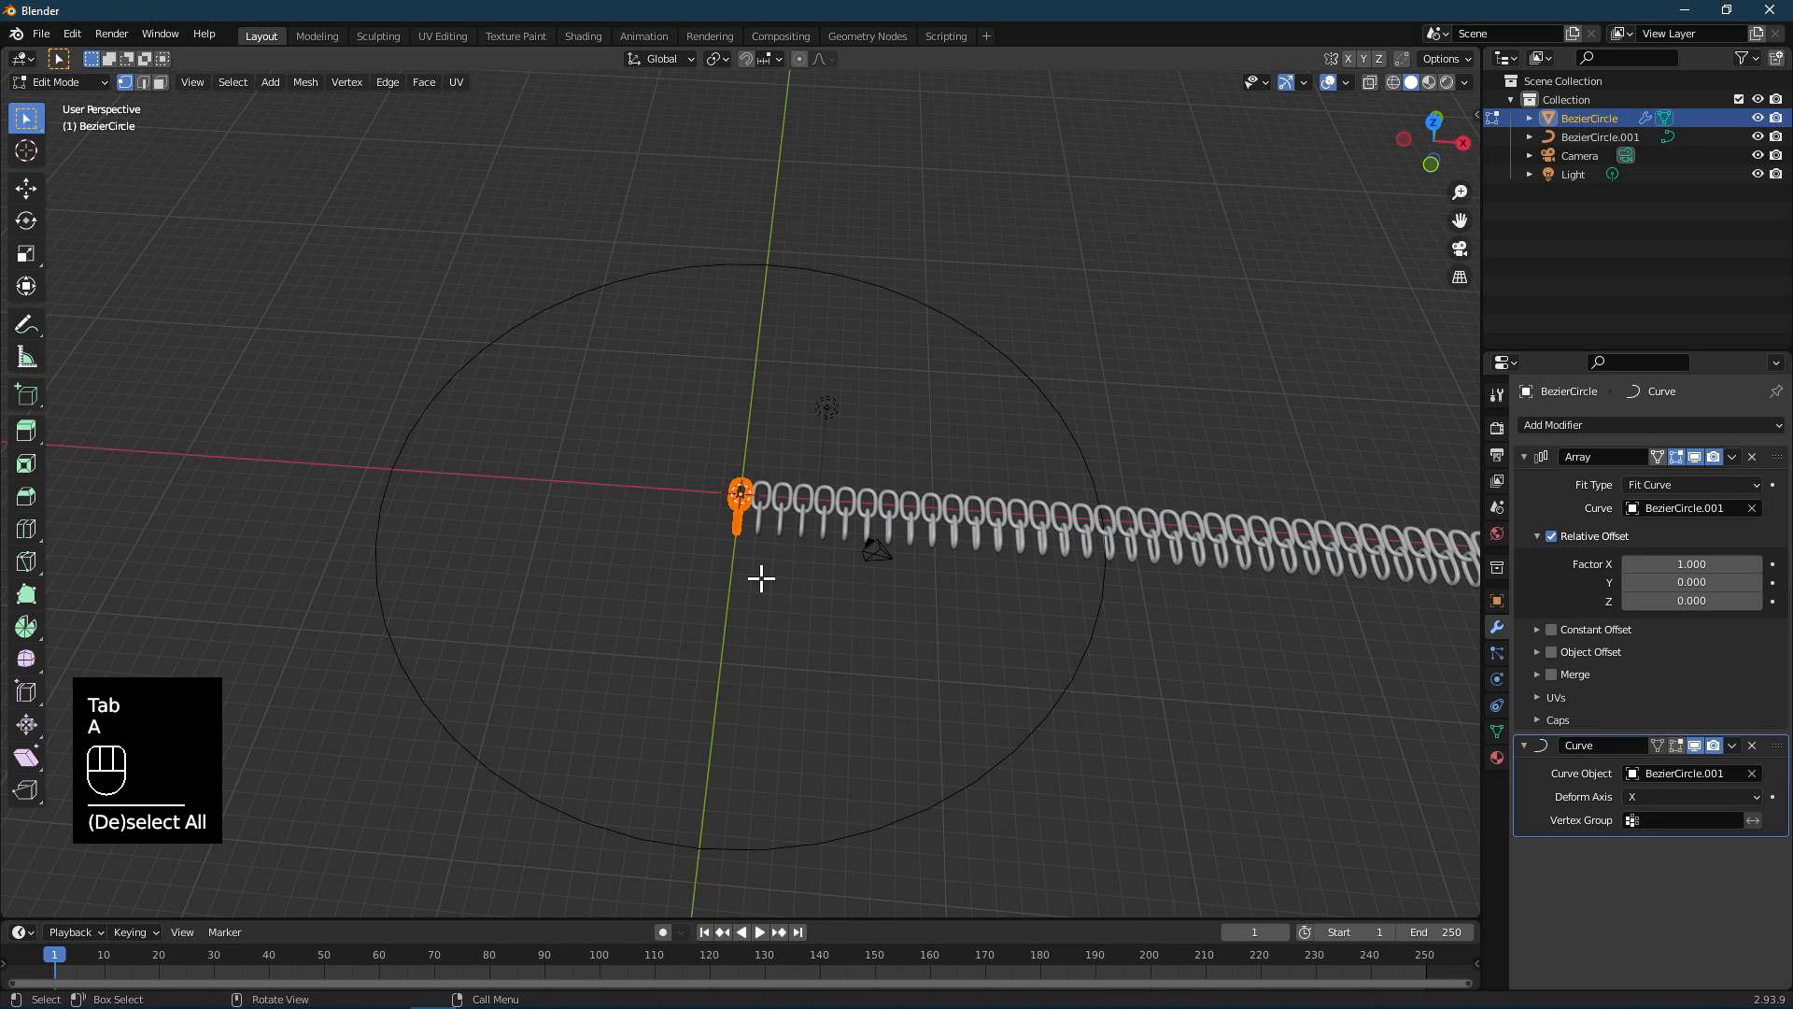
key("r")
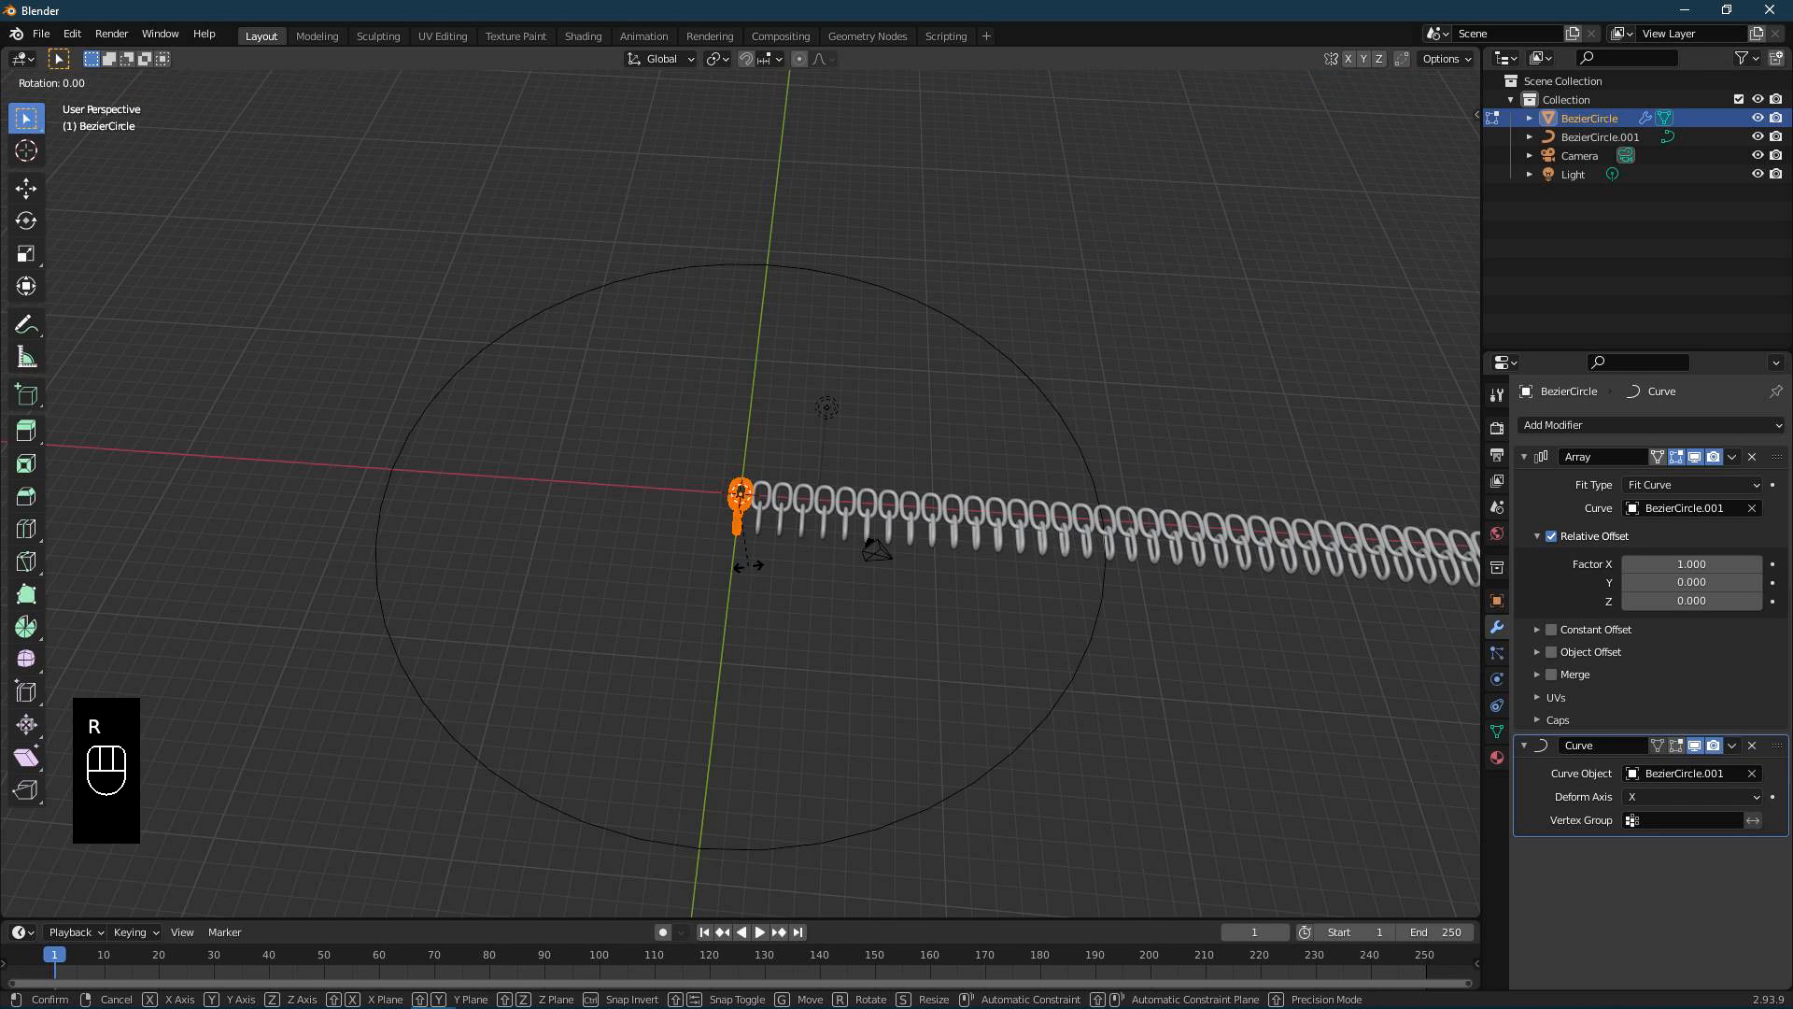
type("z")
type("90")
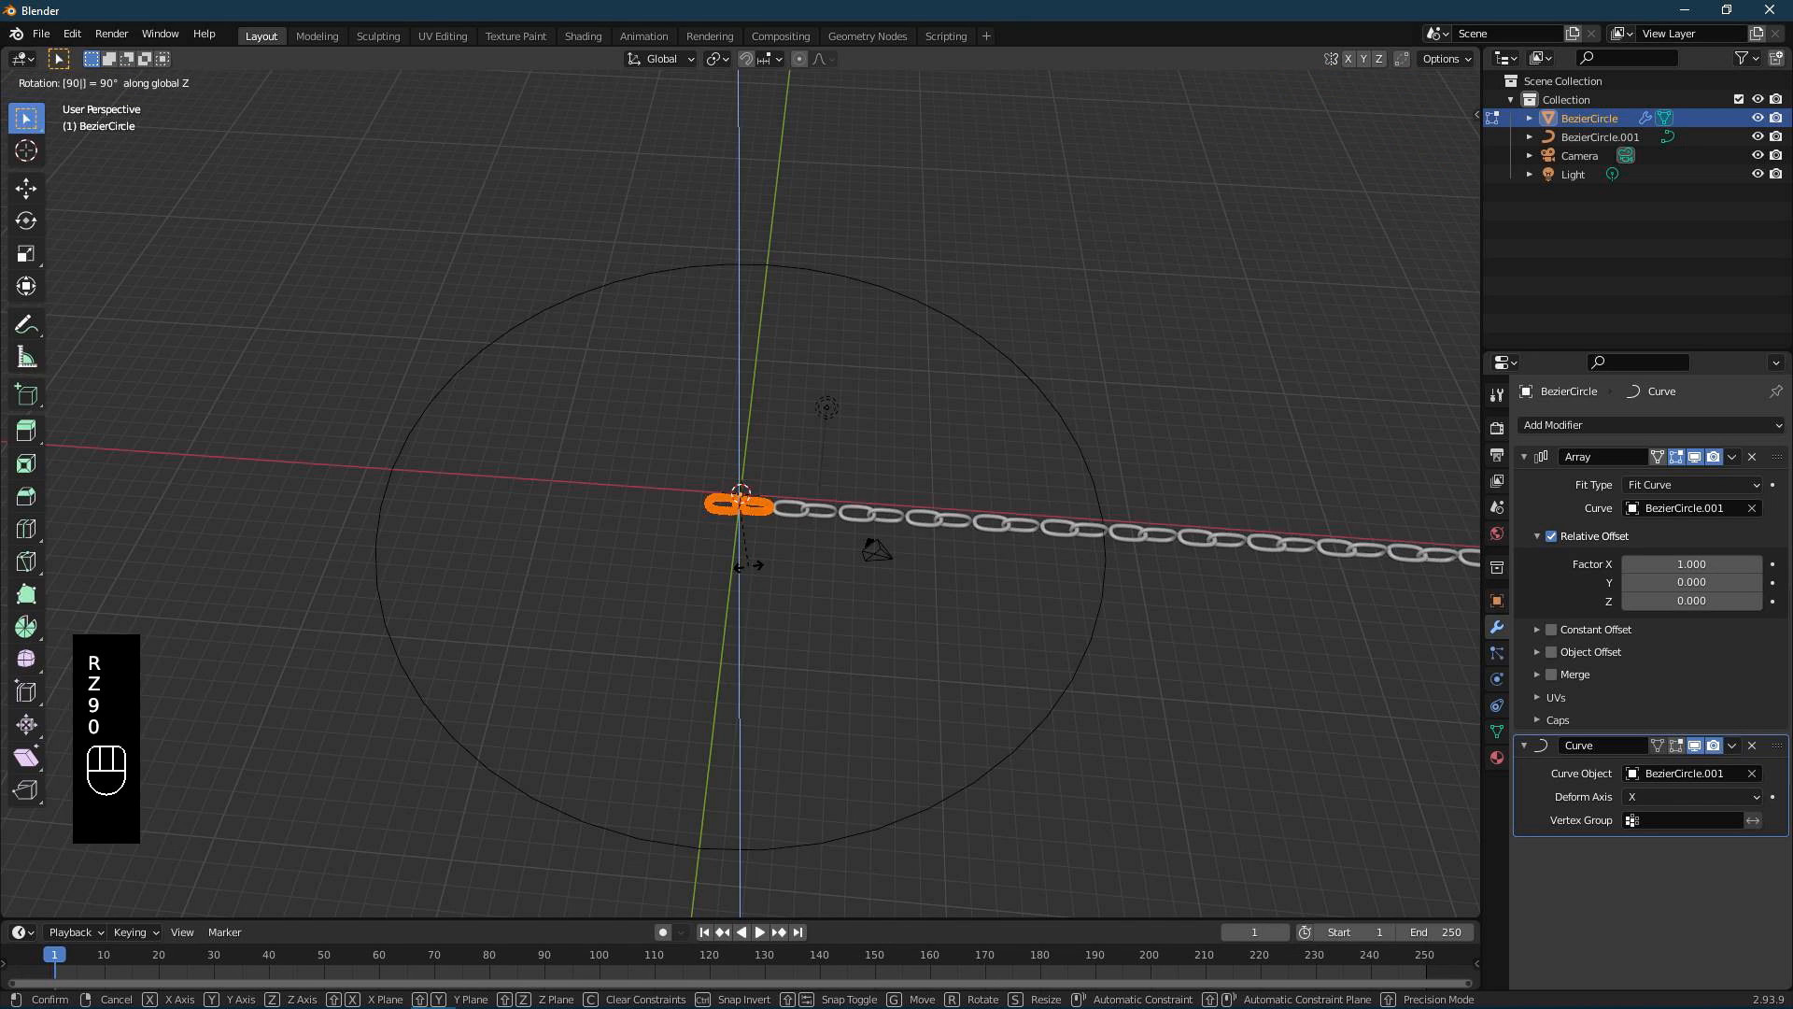
left_click(752, 570)
key("Tab")
- Try a relative offset Factor X of 0.8 in the chain's Array modifier
middle_click_drag(813, 552, 728, 456)
scroll(747, 504, "up", 2)
middle_click_drag(841, 564, 1016, 640)
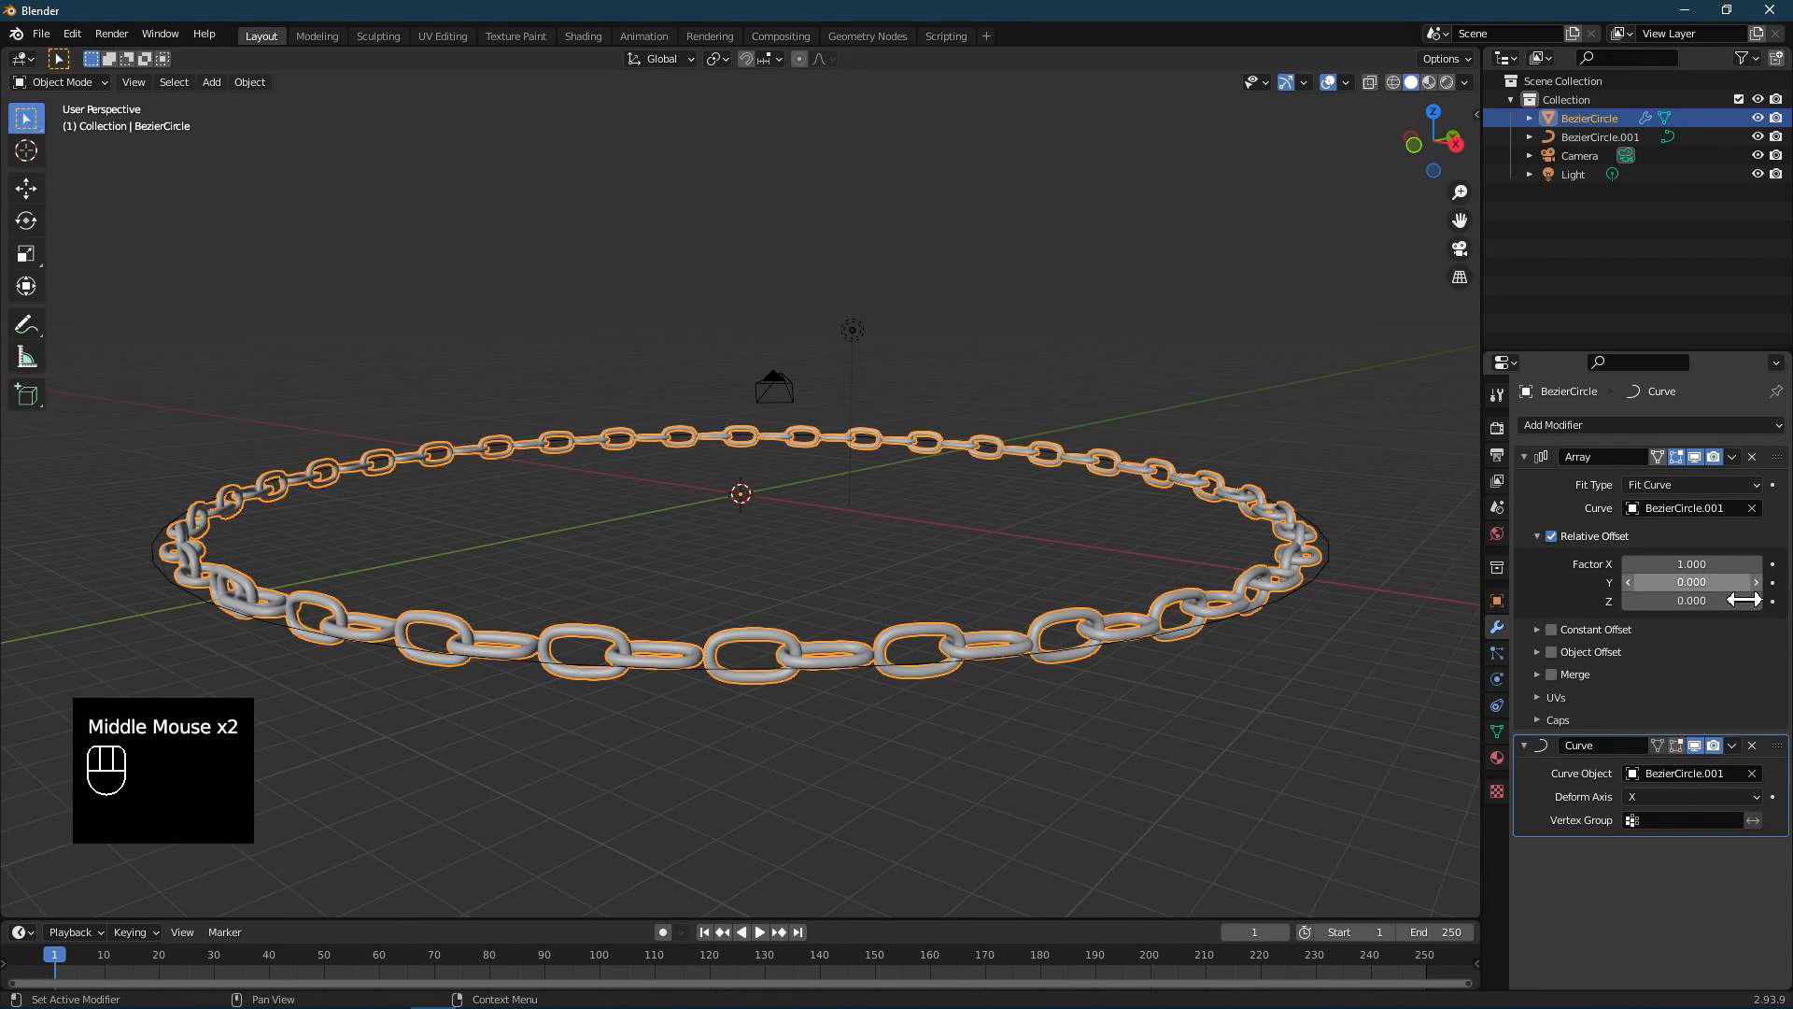
left_click(1756, 564)
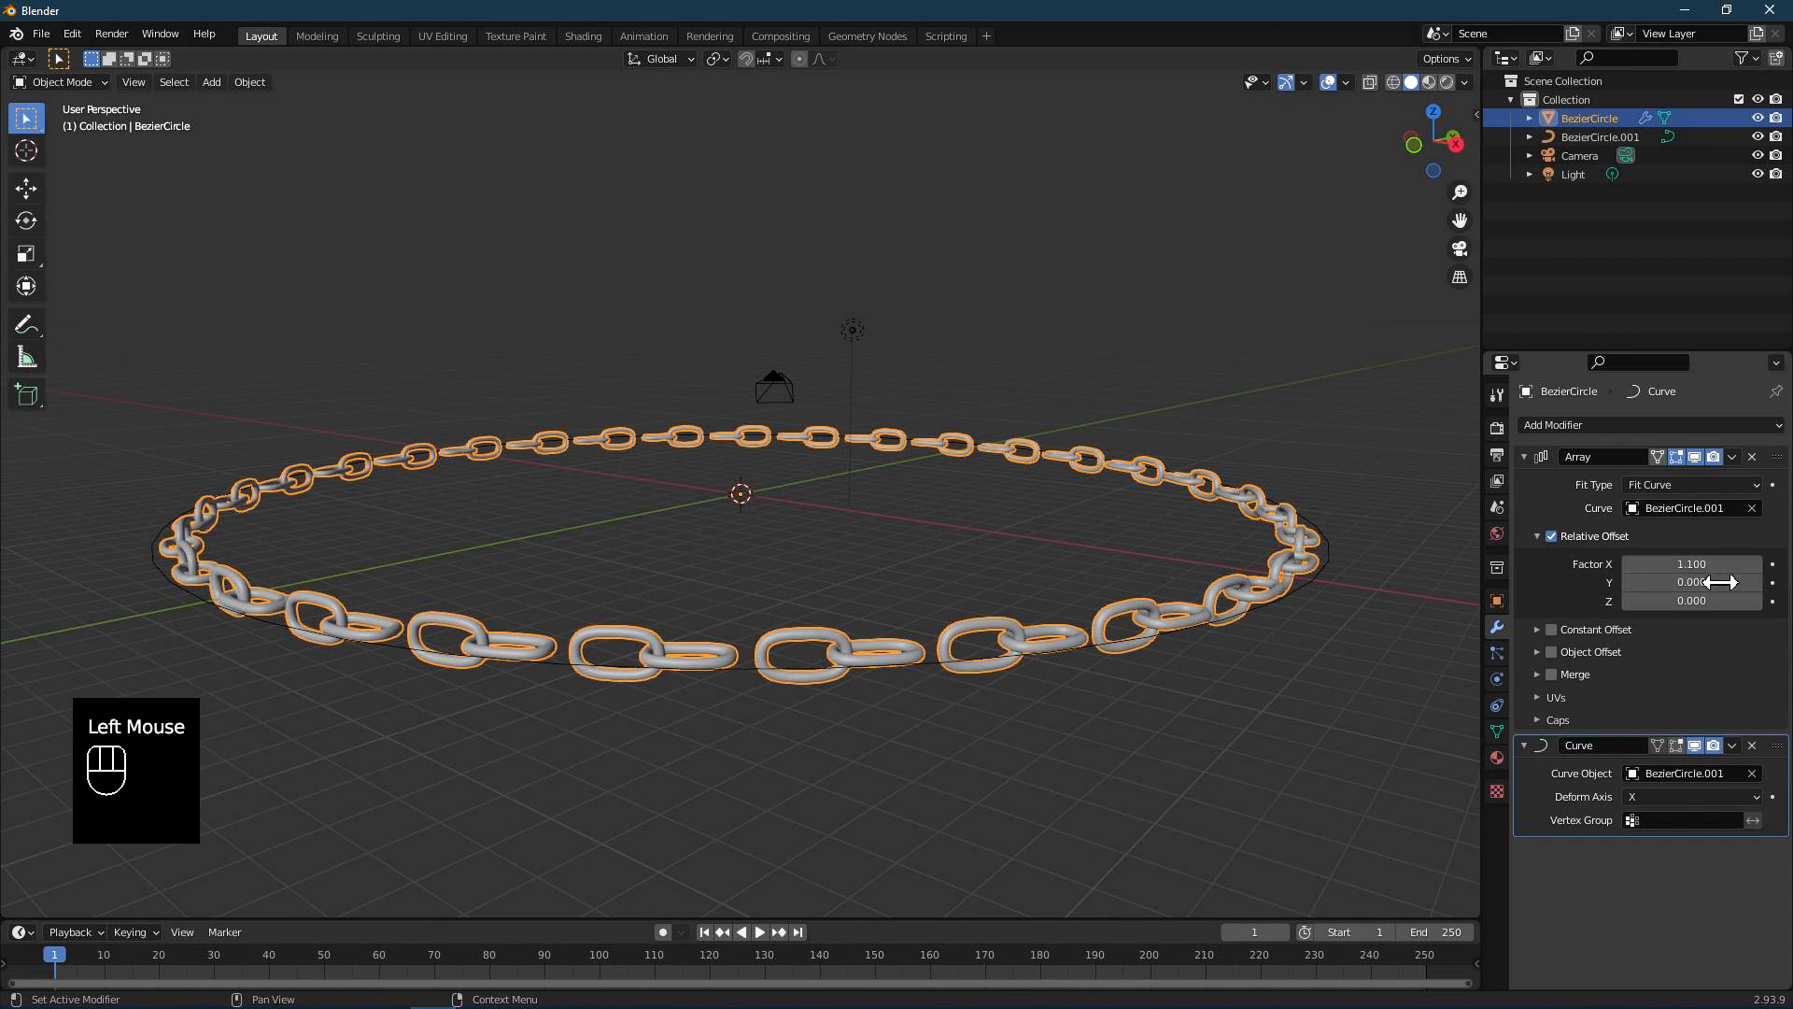
left_click(1631, 565)
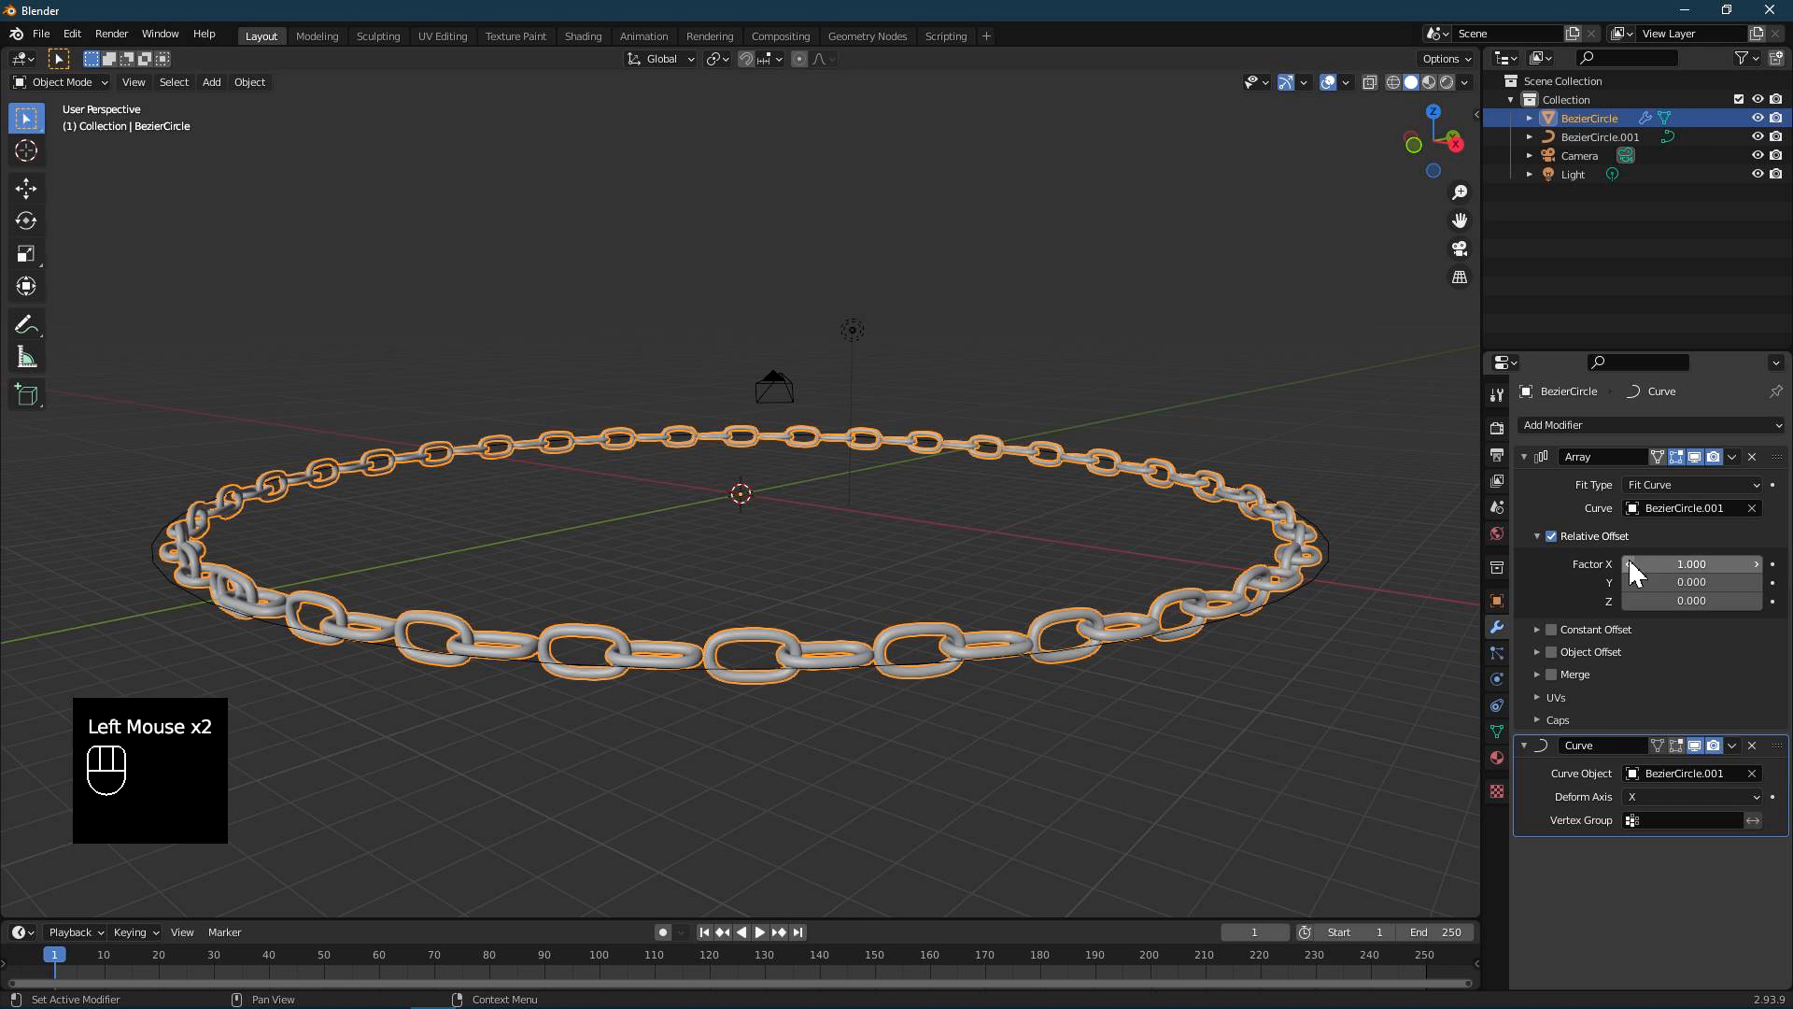
left_click(1630, 565)
left_click(1631, 565)
left_click(1000, 589)
middle_click_drag(1000, 589, 966, 602)
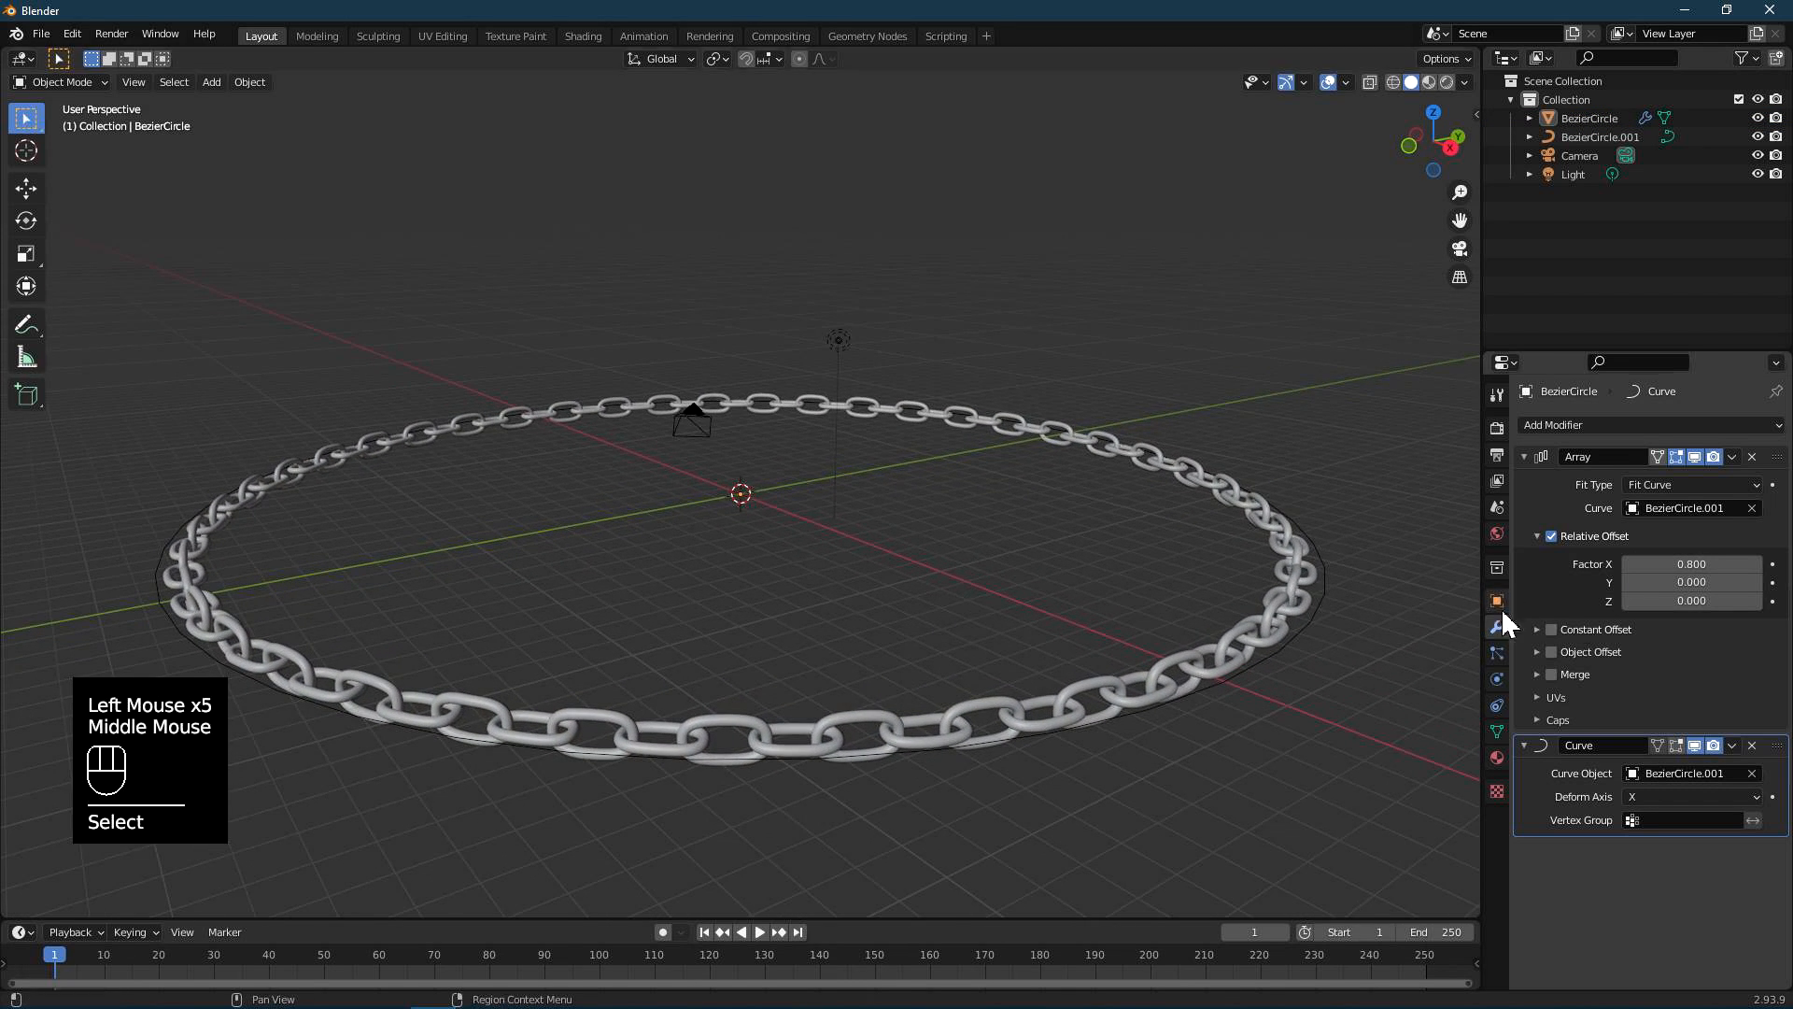
- Set the Array modifier's relative offset Factor X to 0.85
left_click(1686, 566)
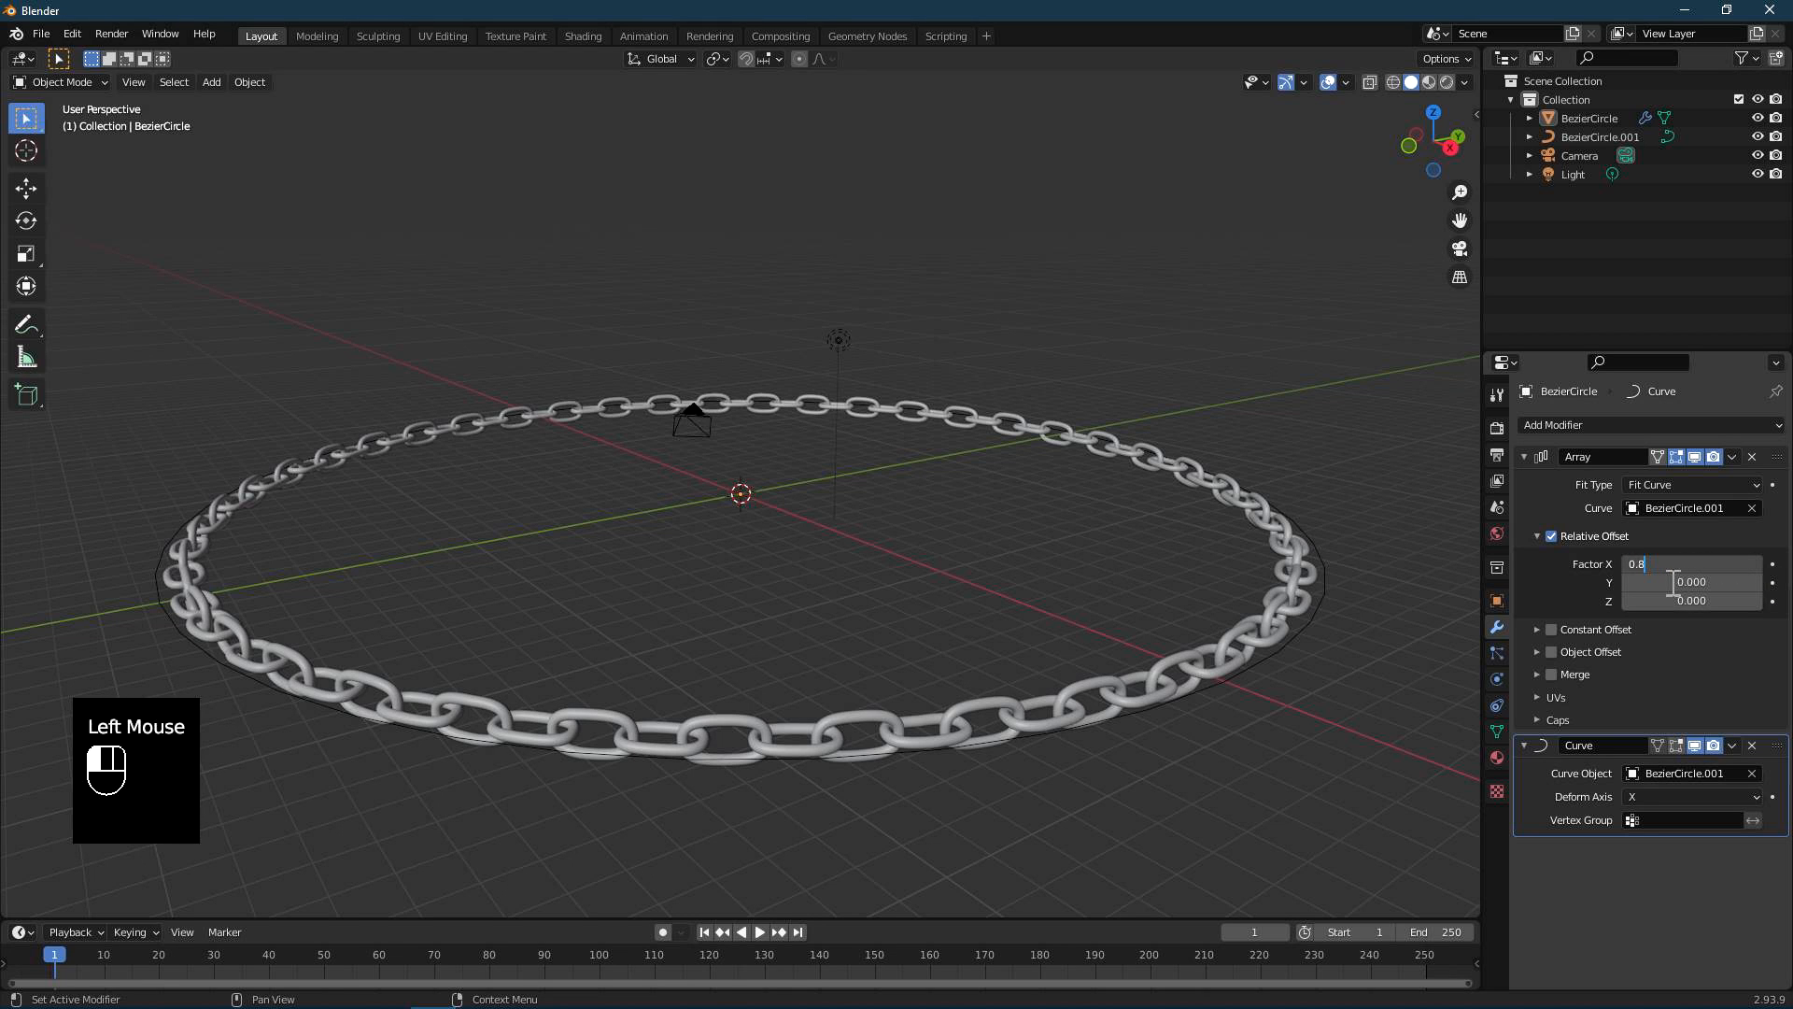
key("Return")
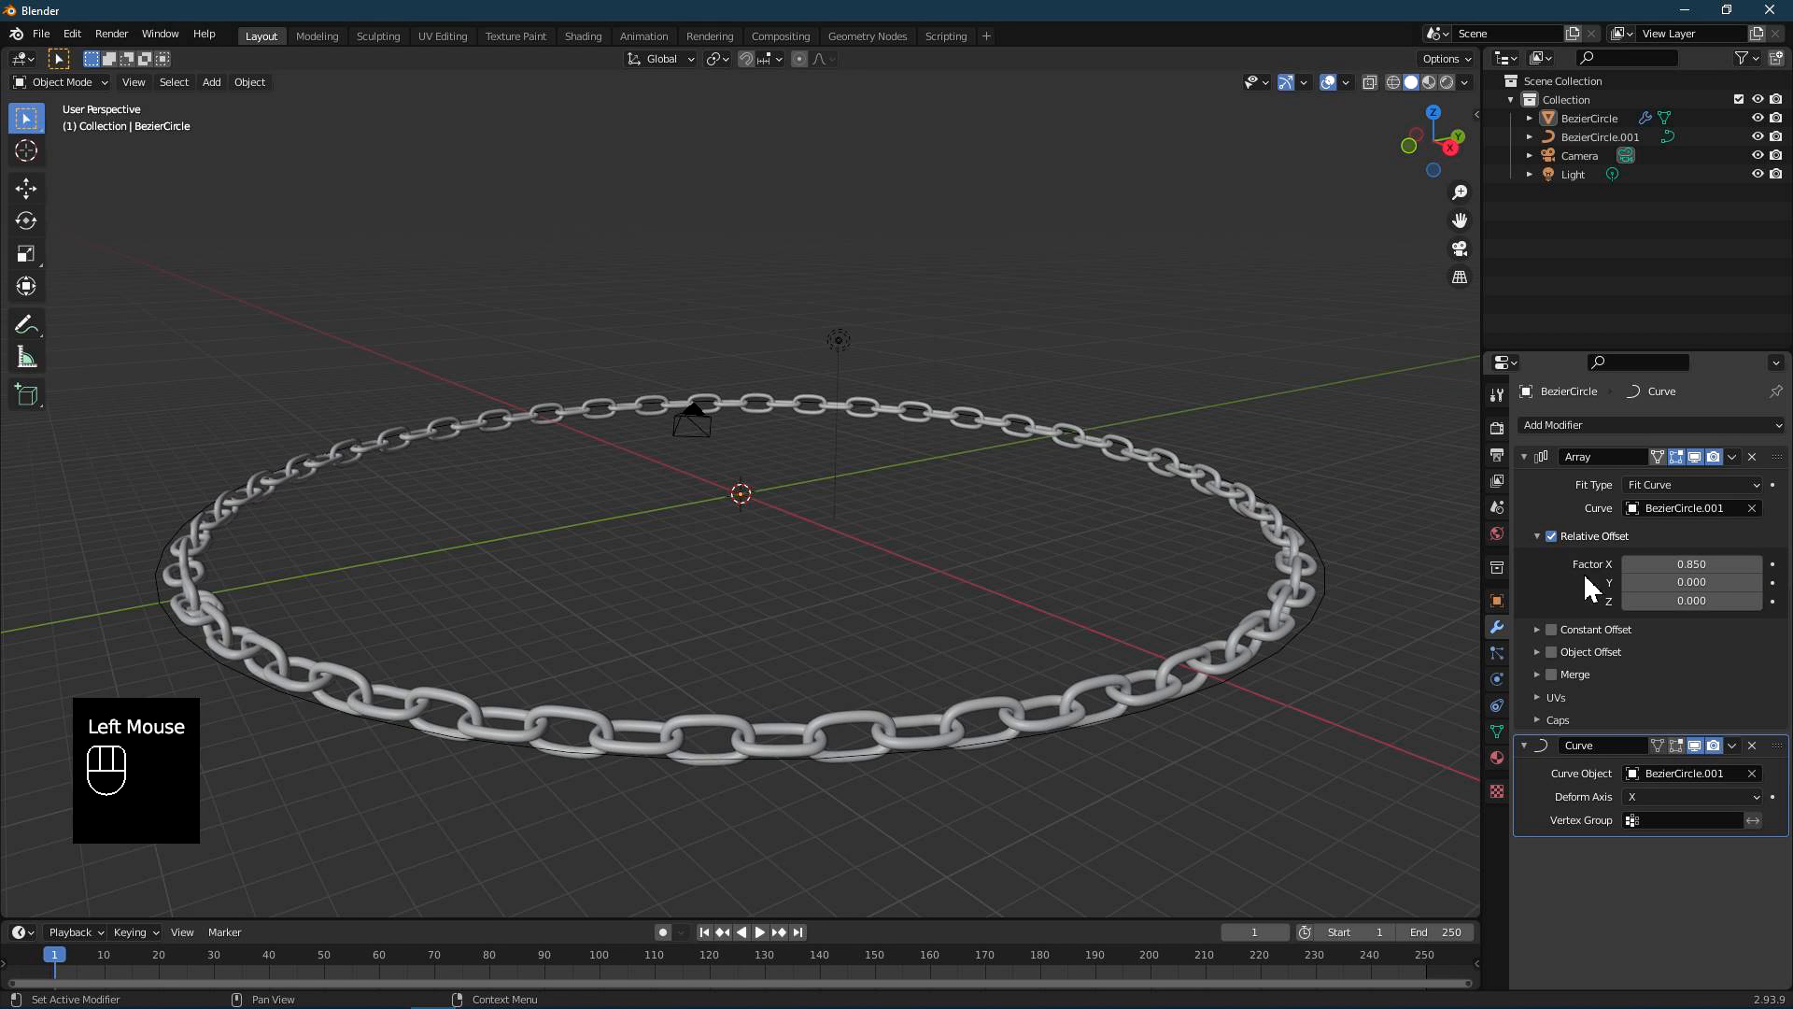
left_click(1005, 659)
middle_click_drag(1005, 659, 1140, 621)
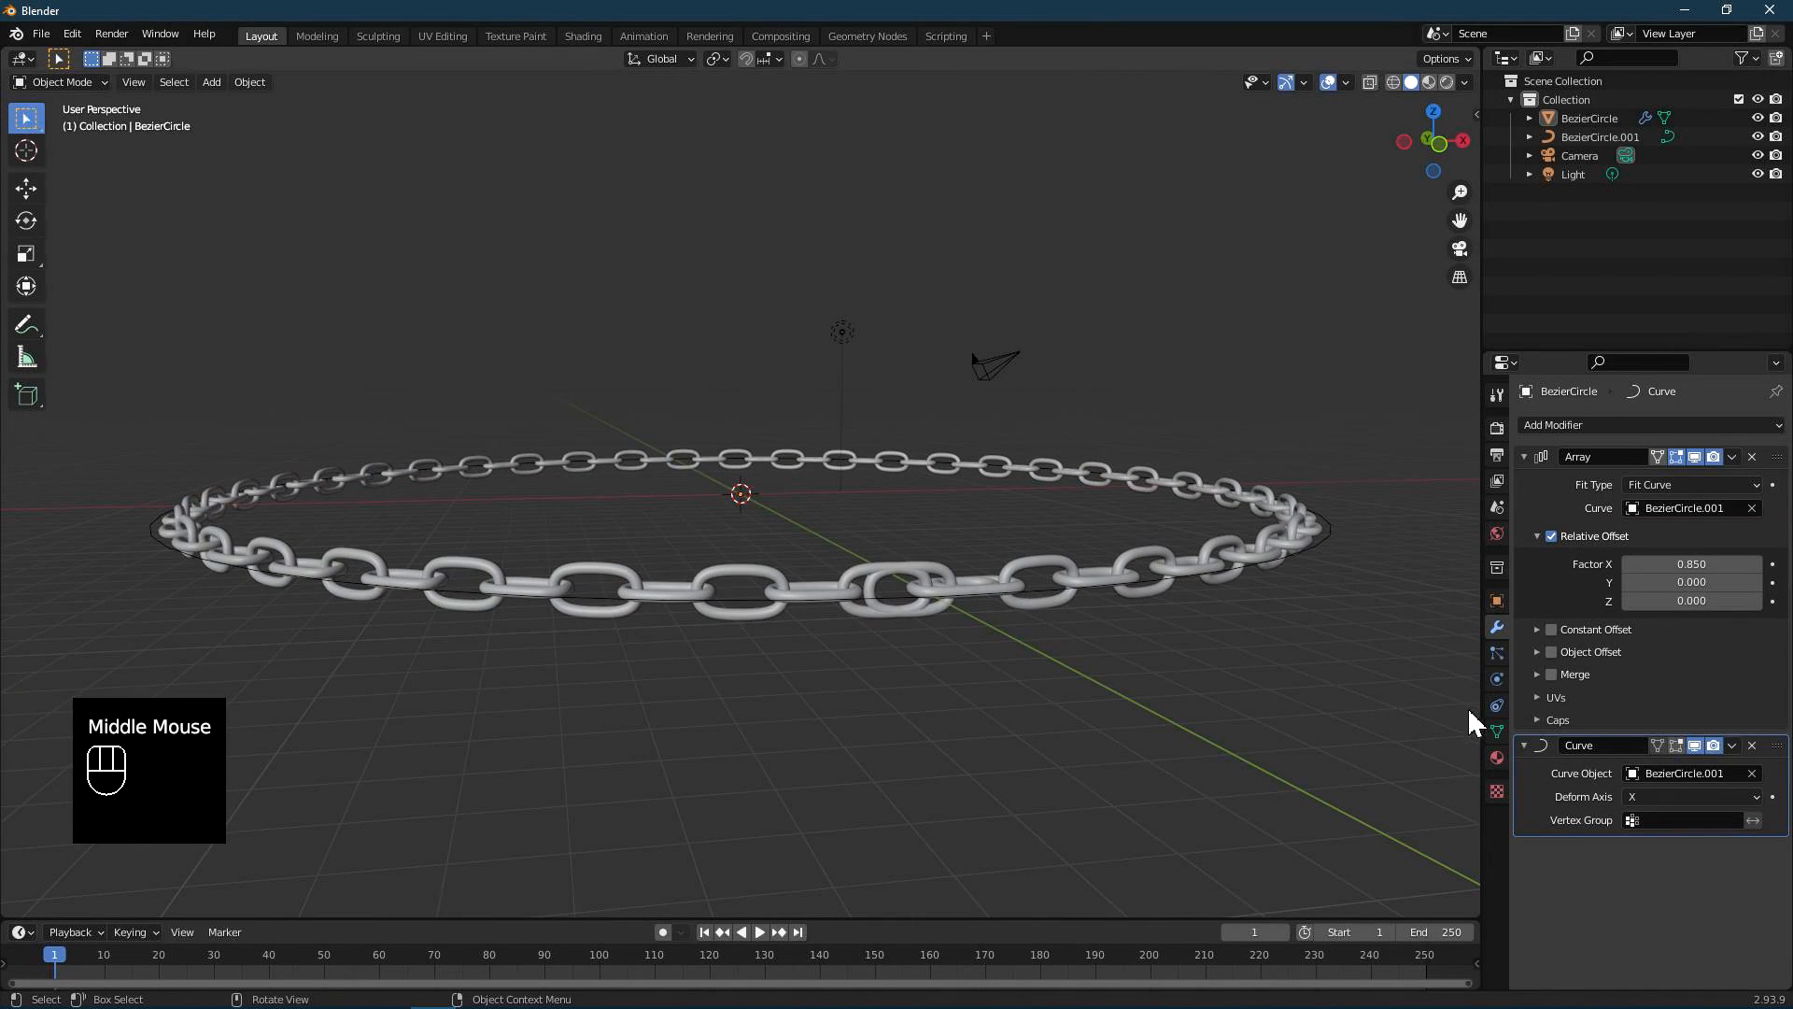
- Give the chain a new material with Metallic 1.000 and Roughness 0.279
left_click(1108, 577)
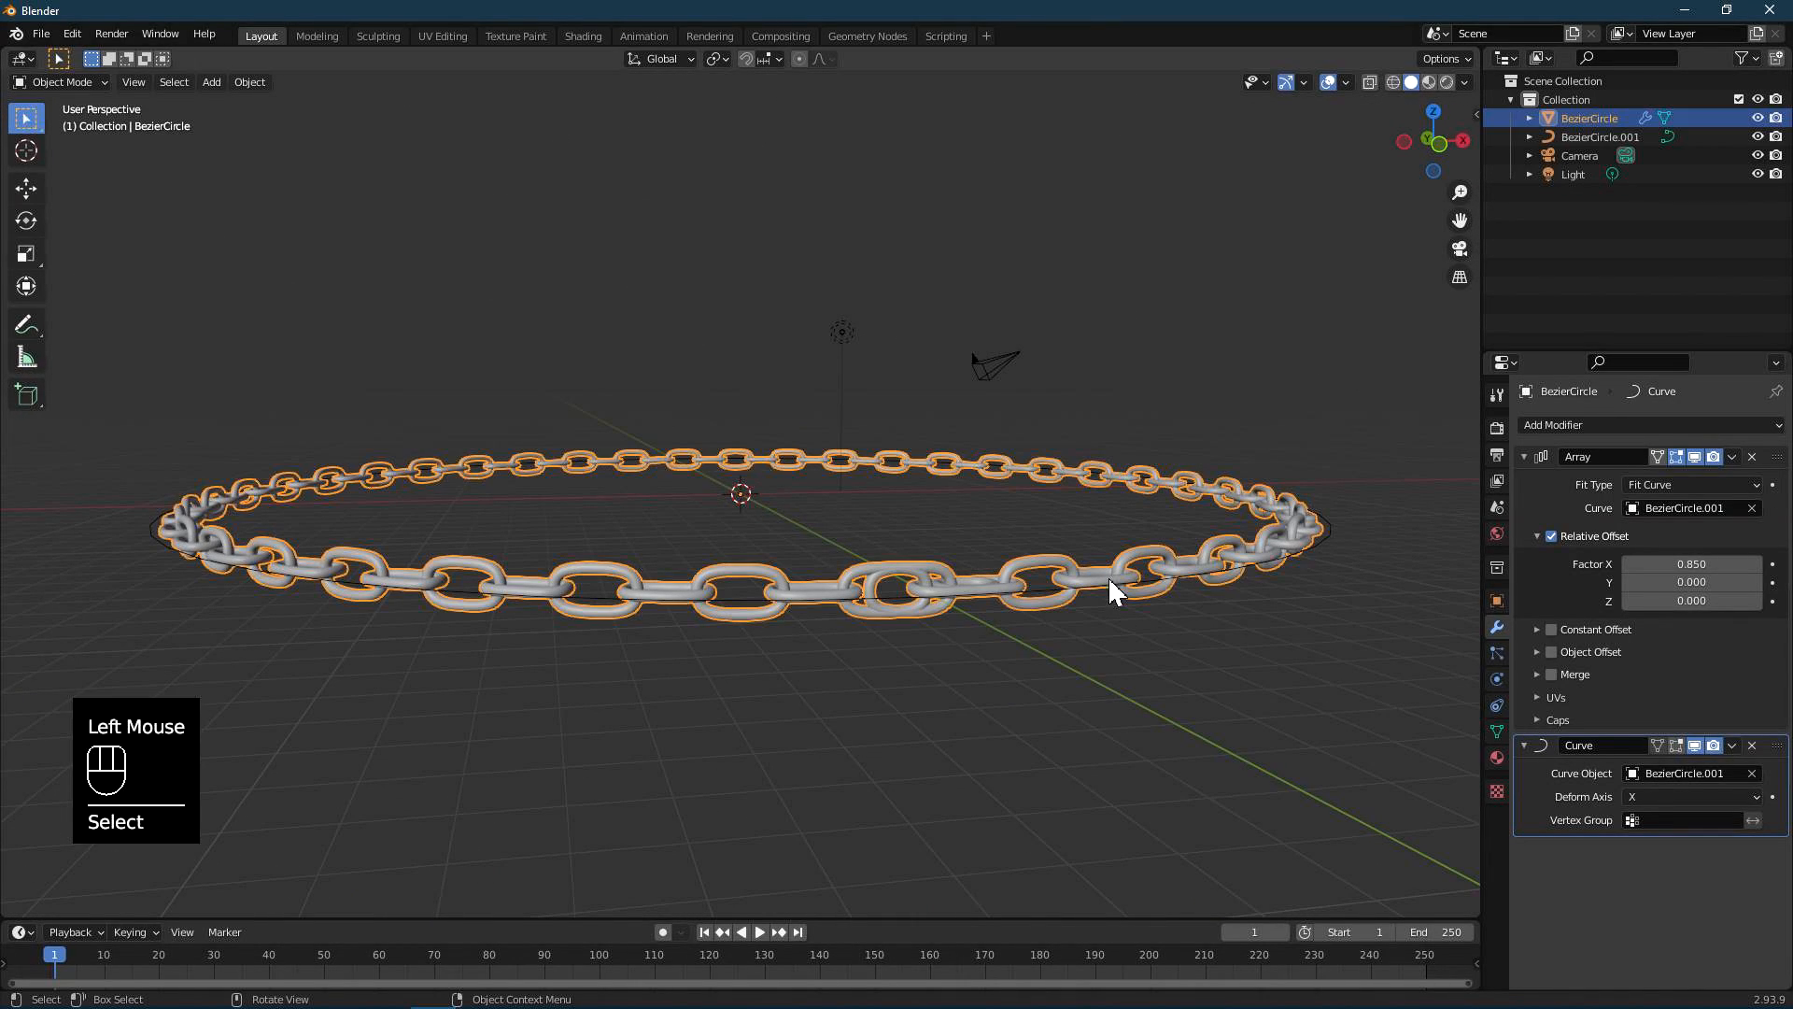
left_click(1496, 758)
left_click(1672, 504)
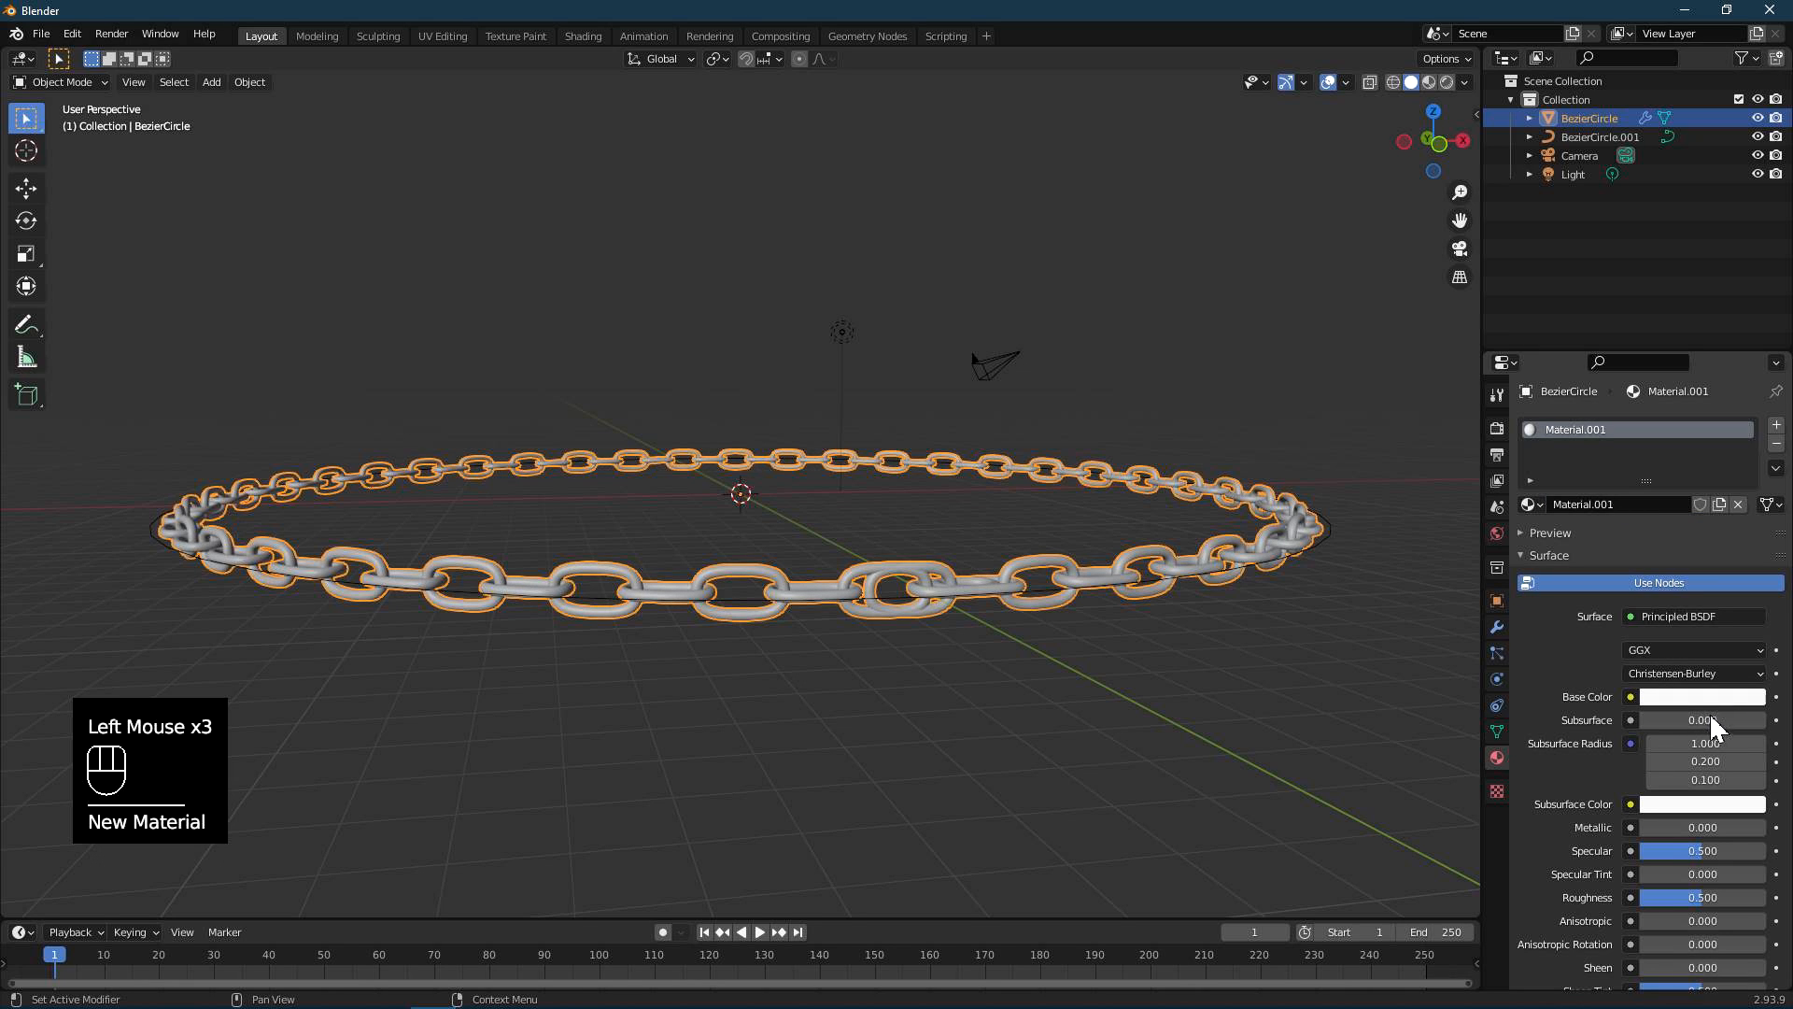
left_click_drag(1681, 827, 1753, 828)
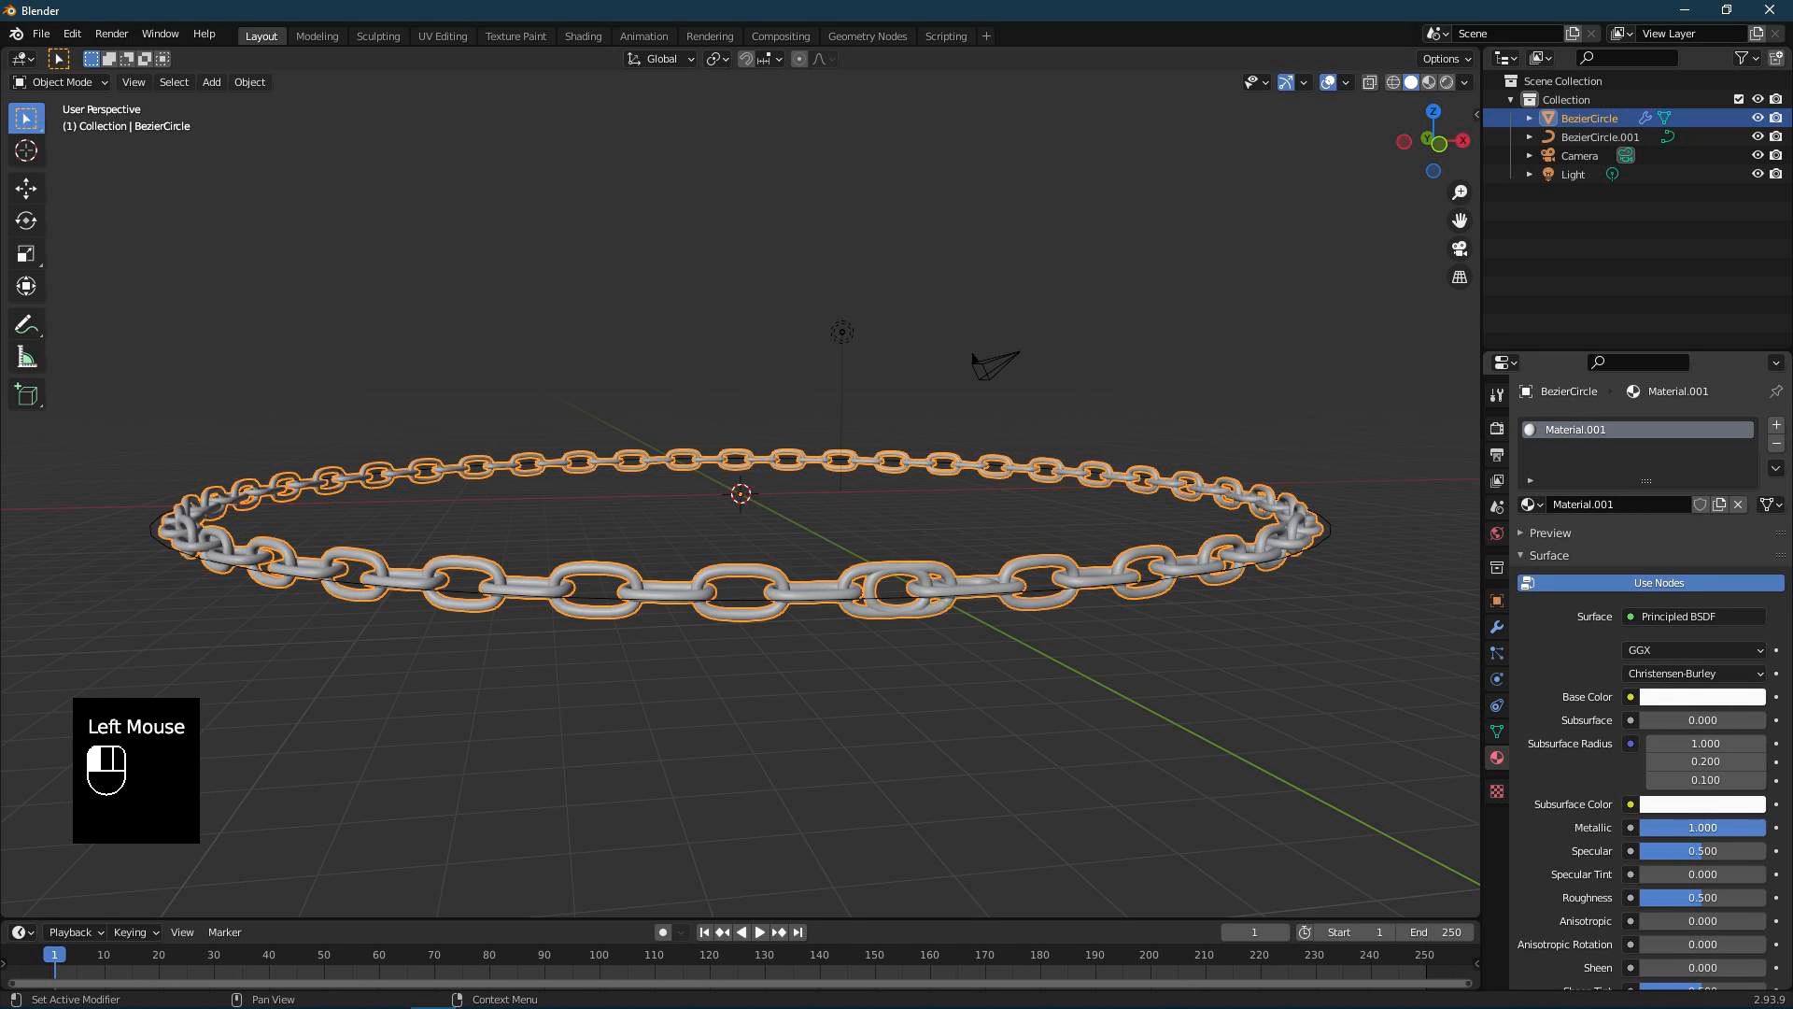
left_click_drag(1702, 896, 1673, 894)
- Darken the material's base color to a value of 0.040 and show the chain in Material Preview shading
scroll(1597, 836, "down", 3)
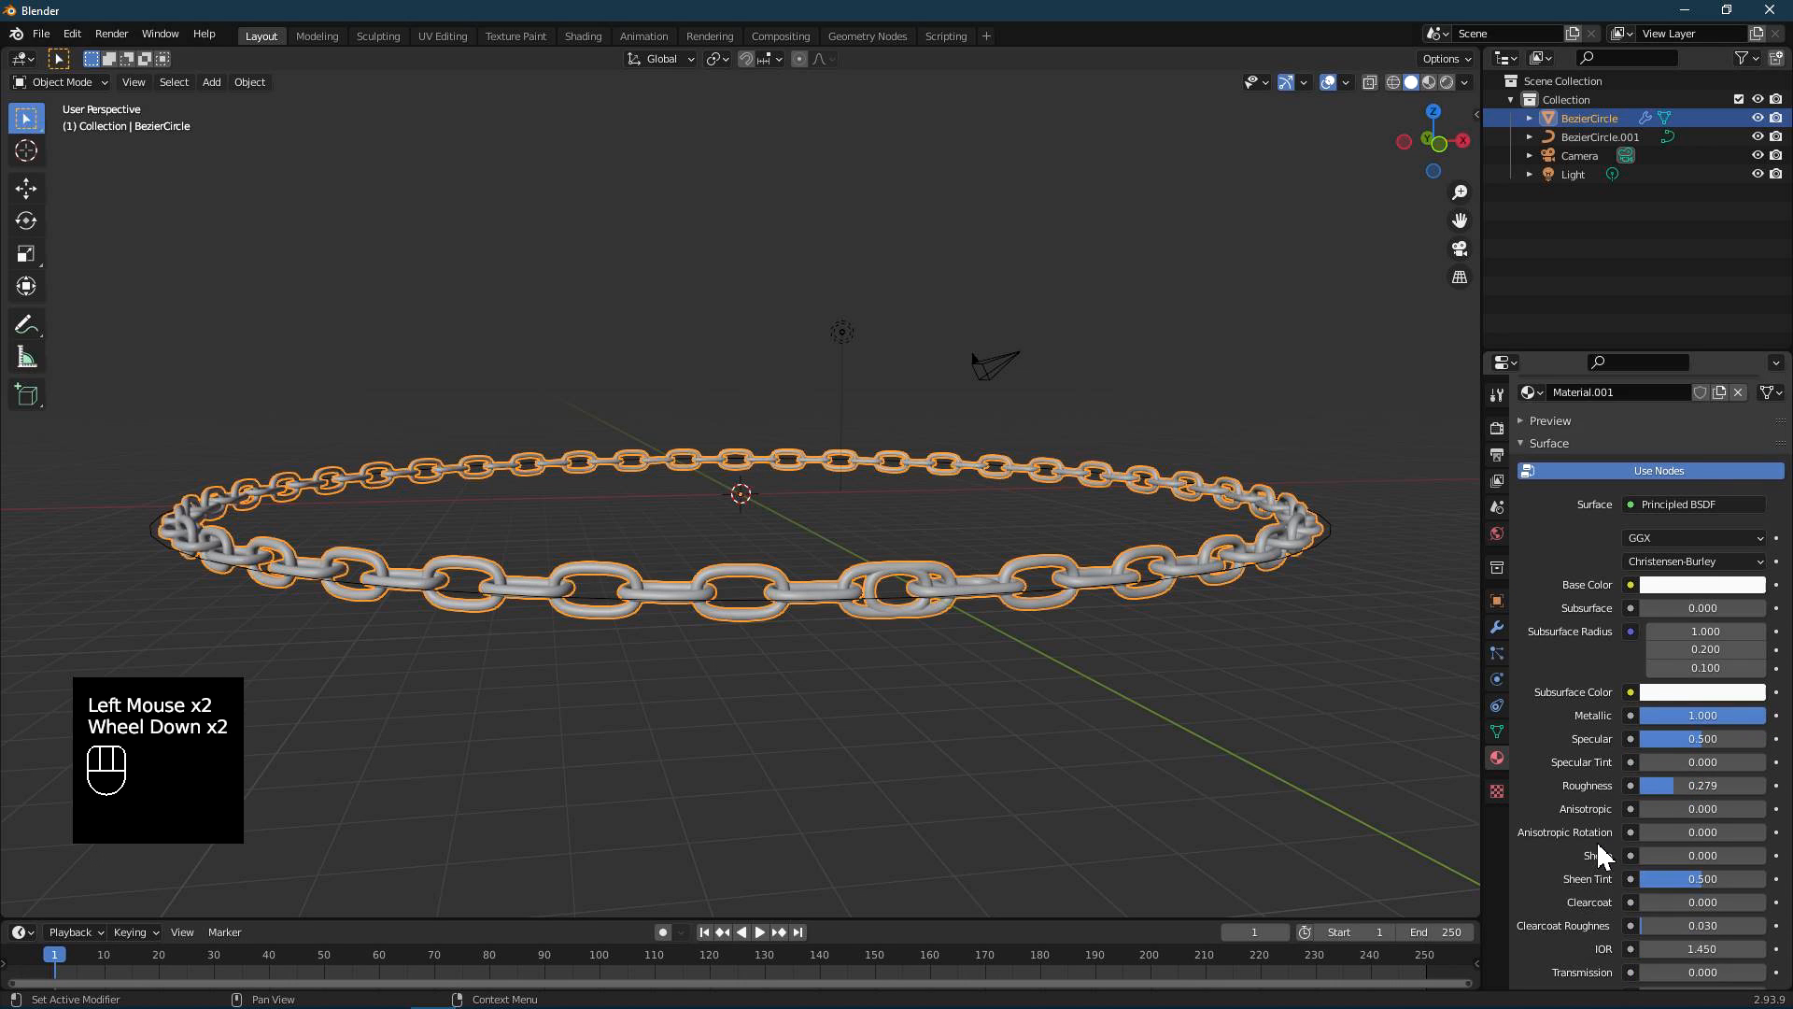
scroll(1599, 803, "up", 1)
left_click(1702, 621)
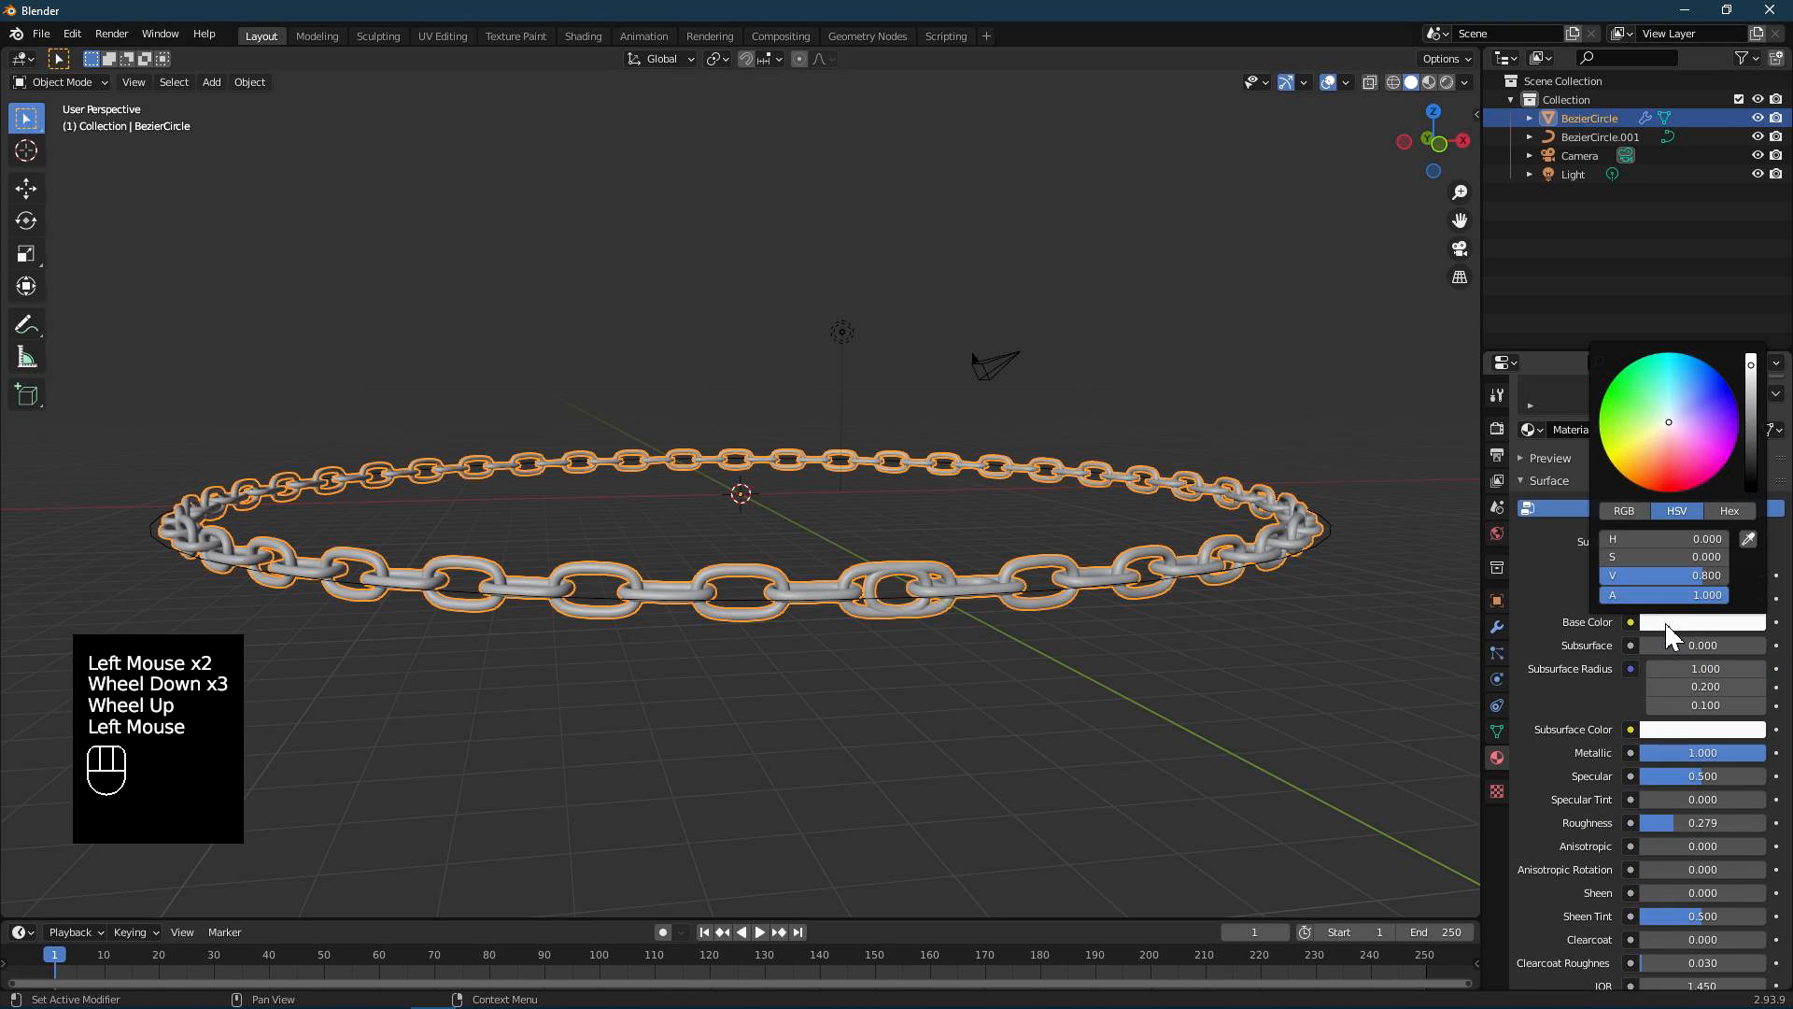
left_click_drag(1751, 446, 1751, 484)
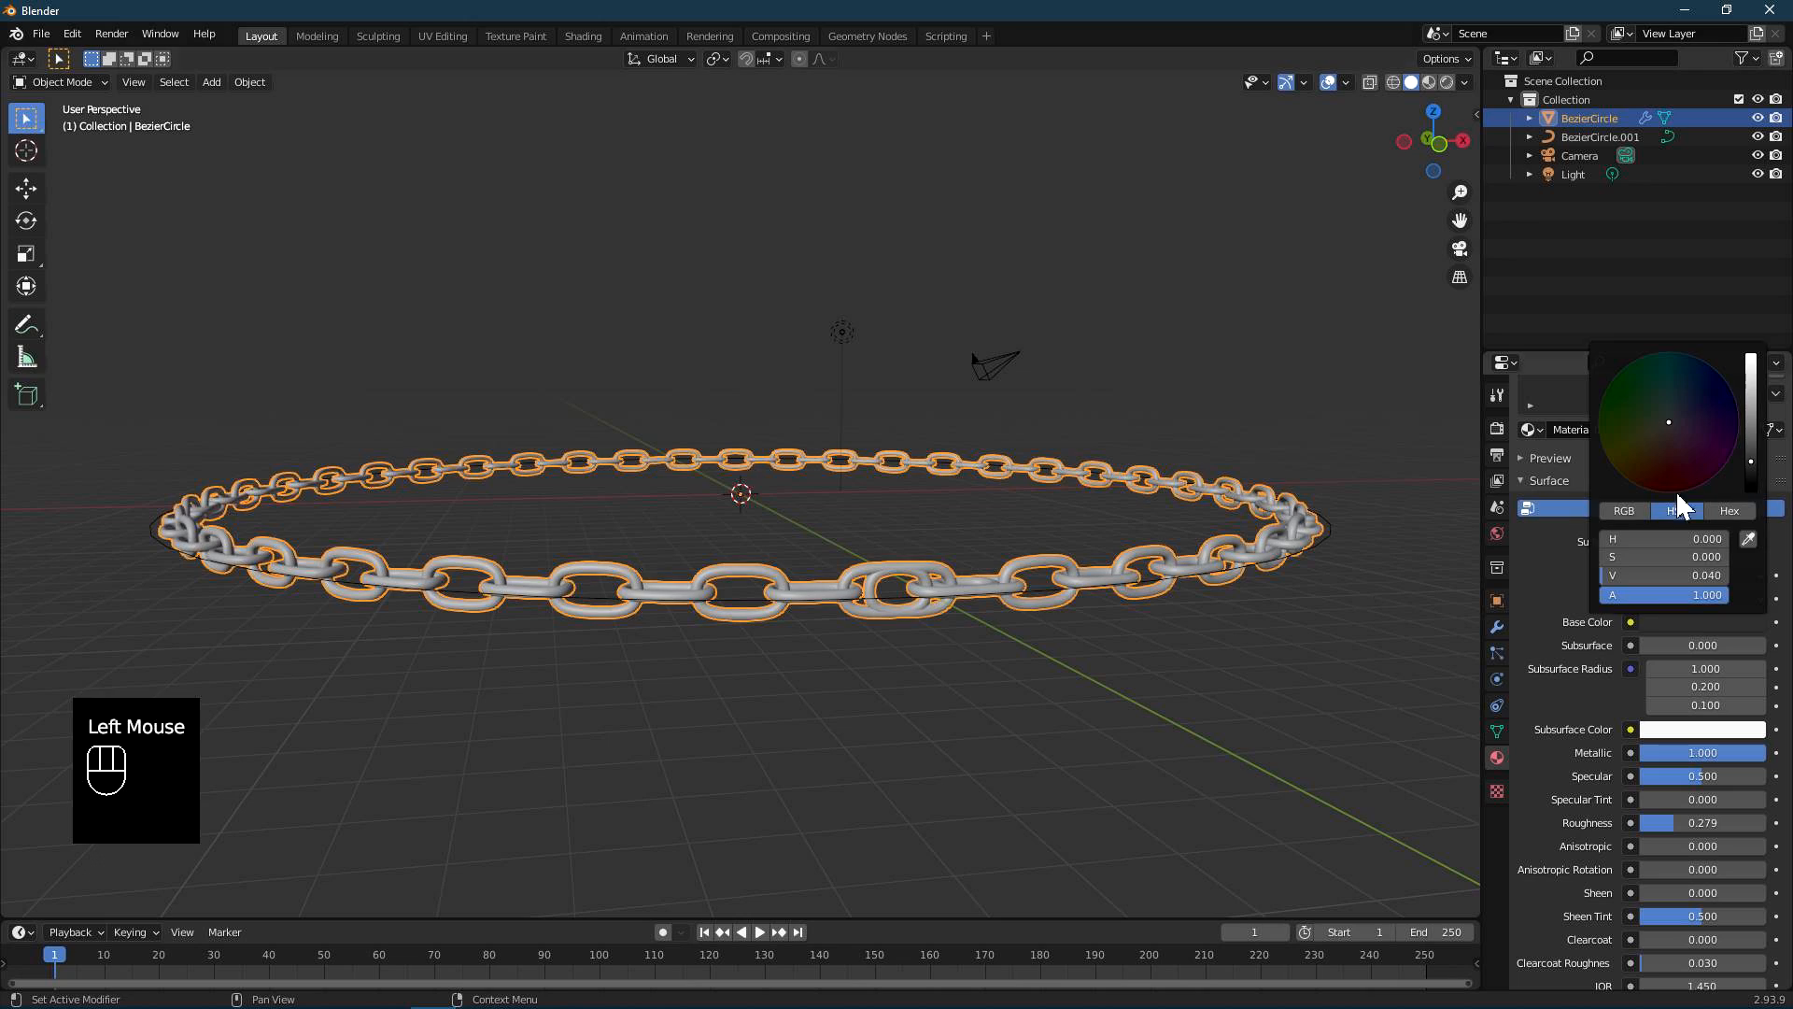
middle_click_drag(897, 664, 917, 684)
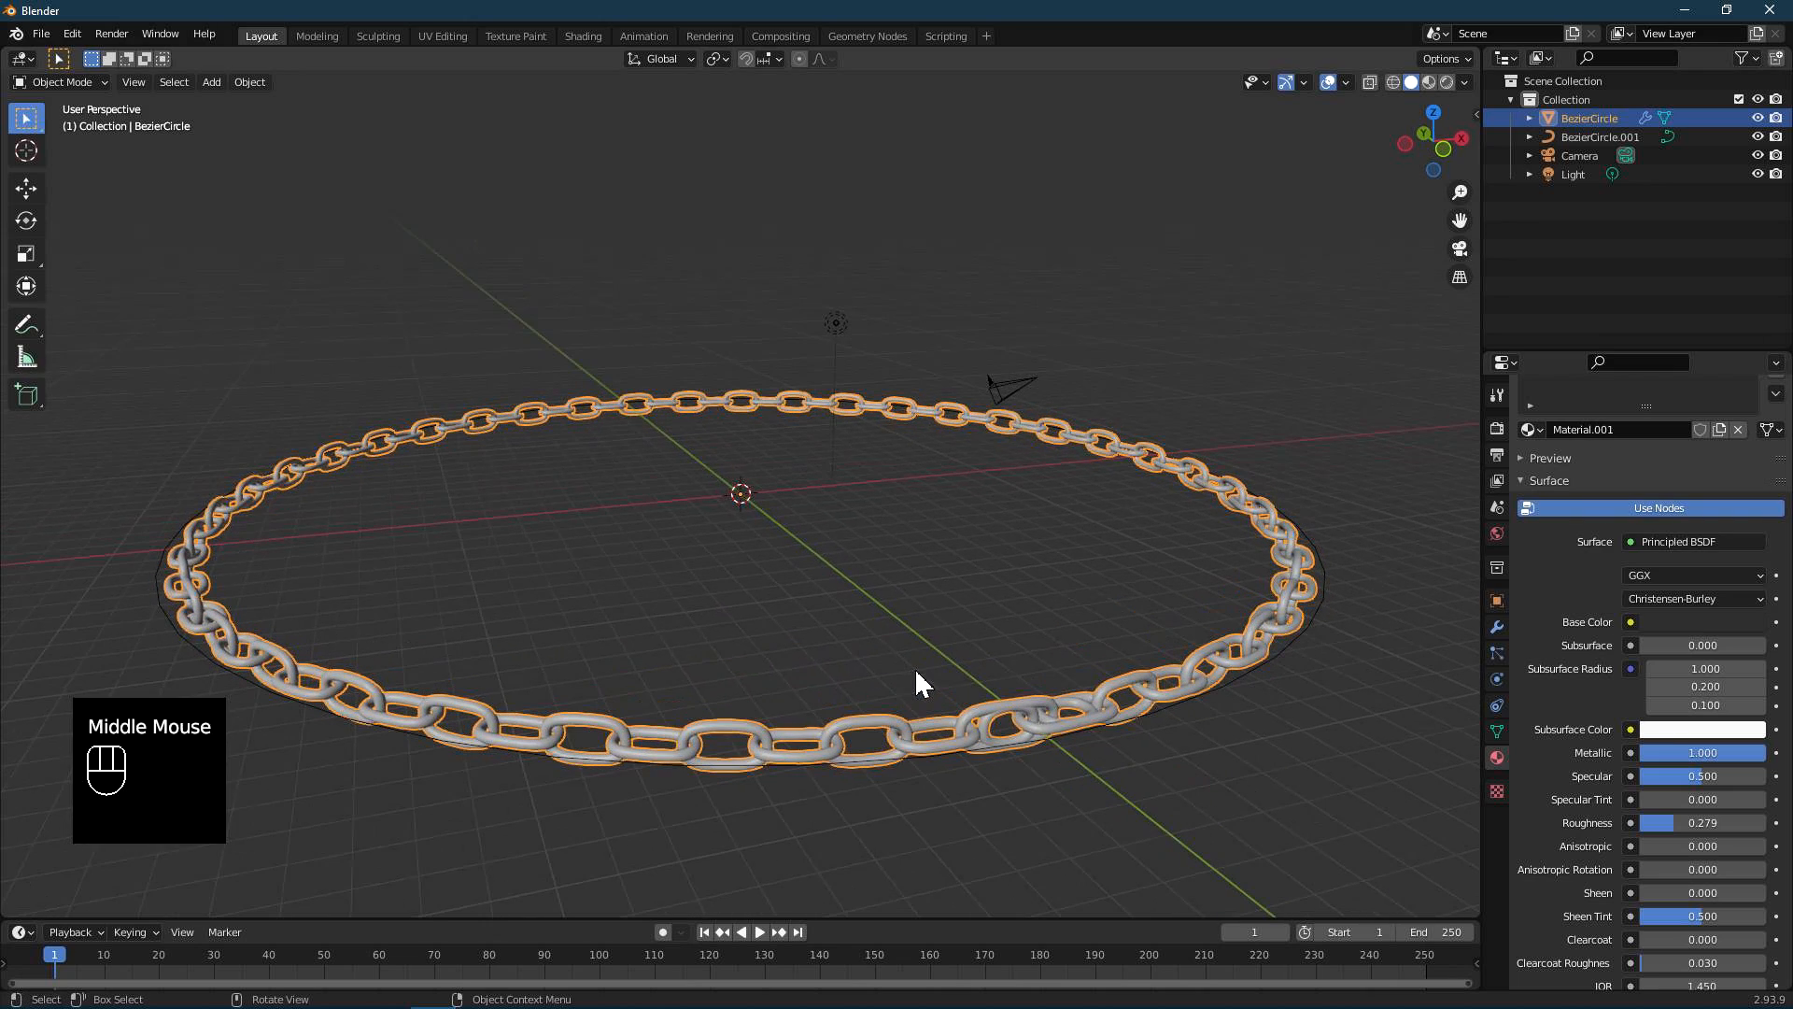
left_click(1428, 84)
middle_click_drag(1029, 723, 1009, 713)
scroll(960, 712, "up", 2)
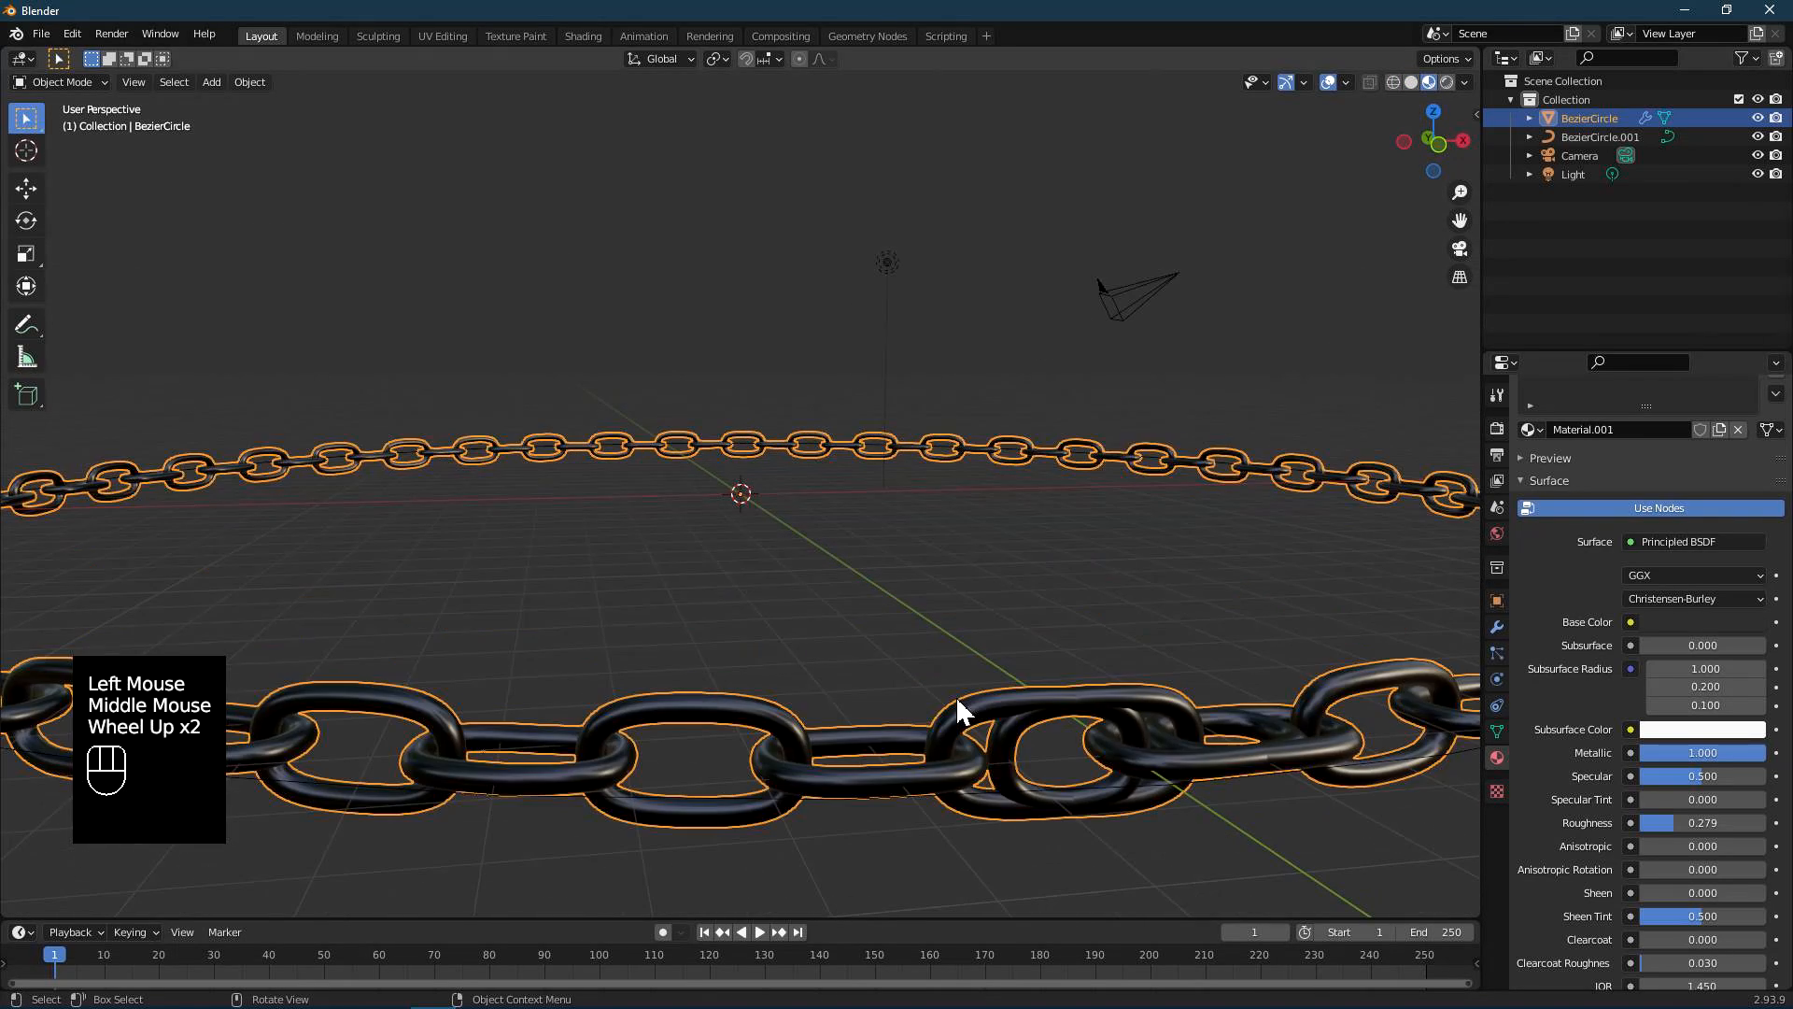
scroll(958, 698, "down", 1)
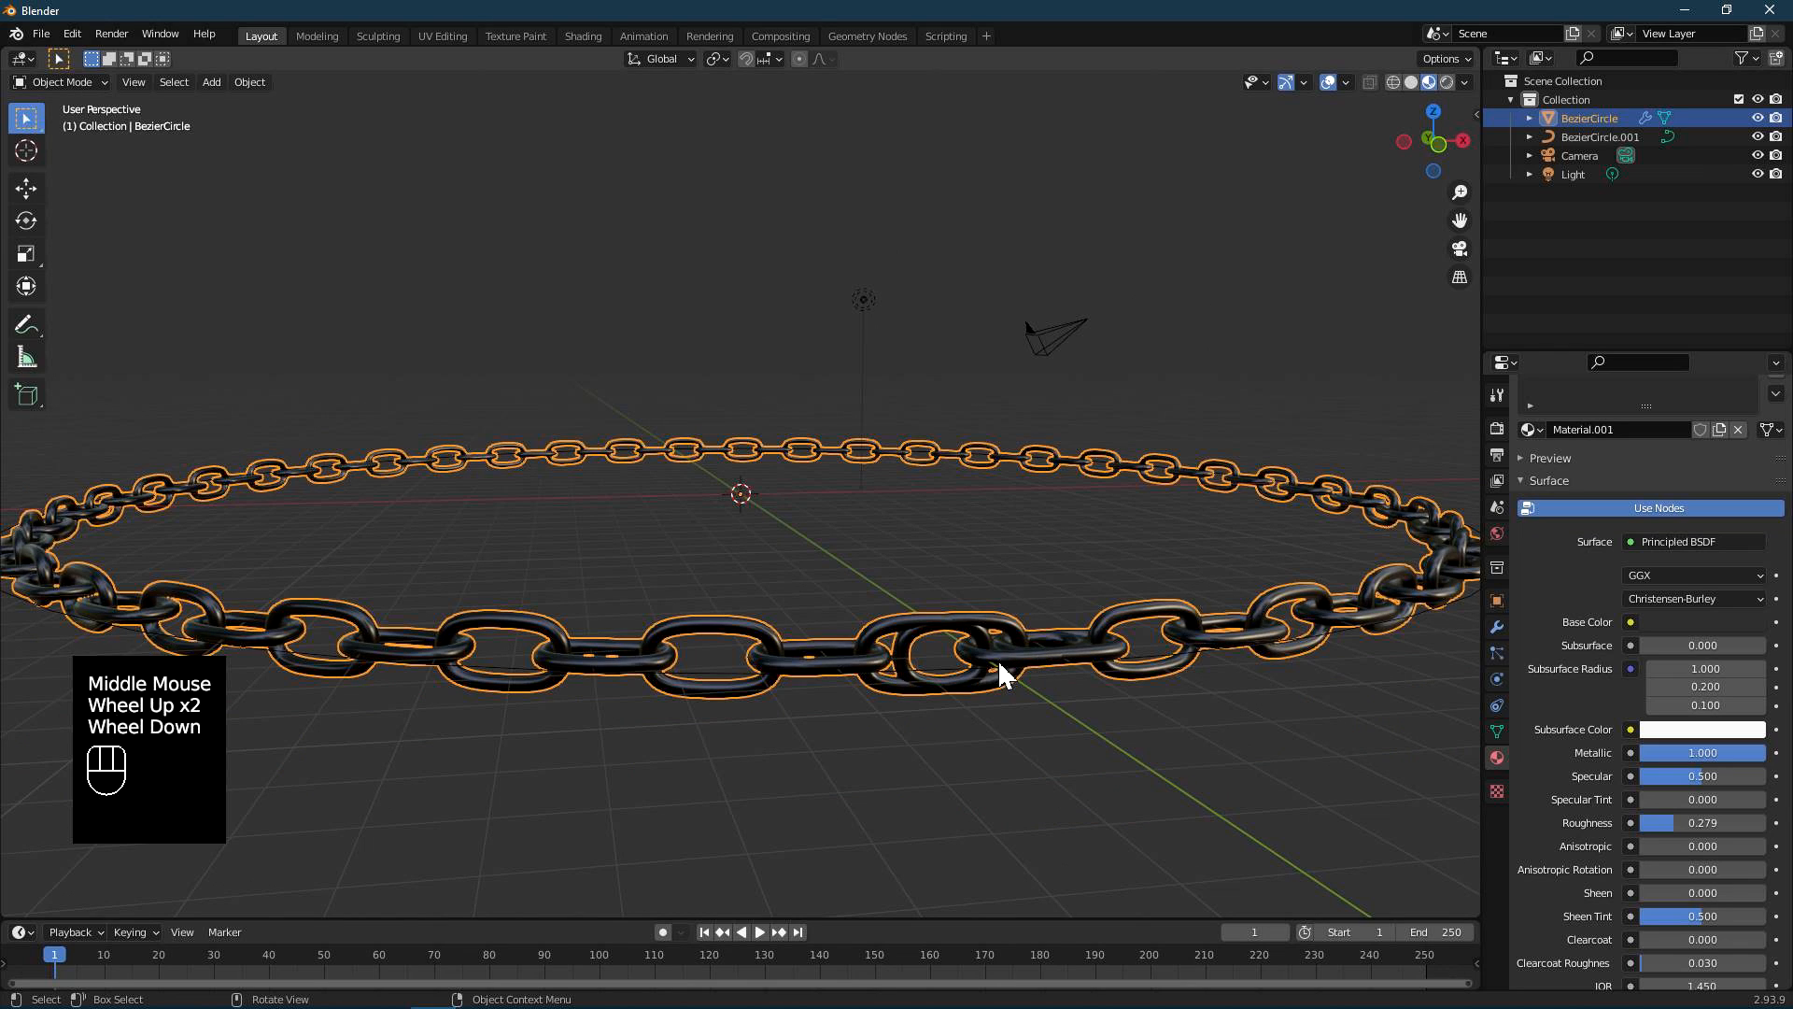
scroll(999, 673, "down", 1)
left_click(953, 605)
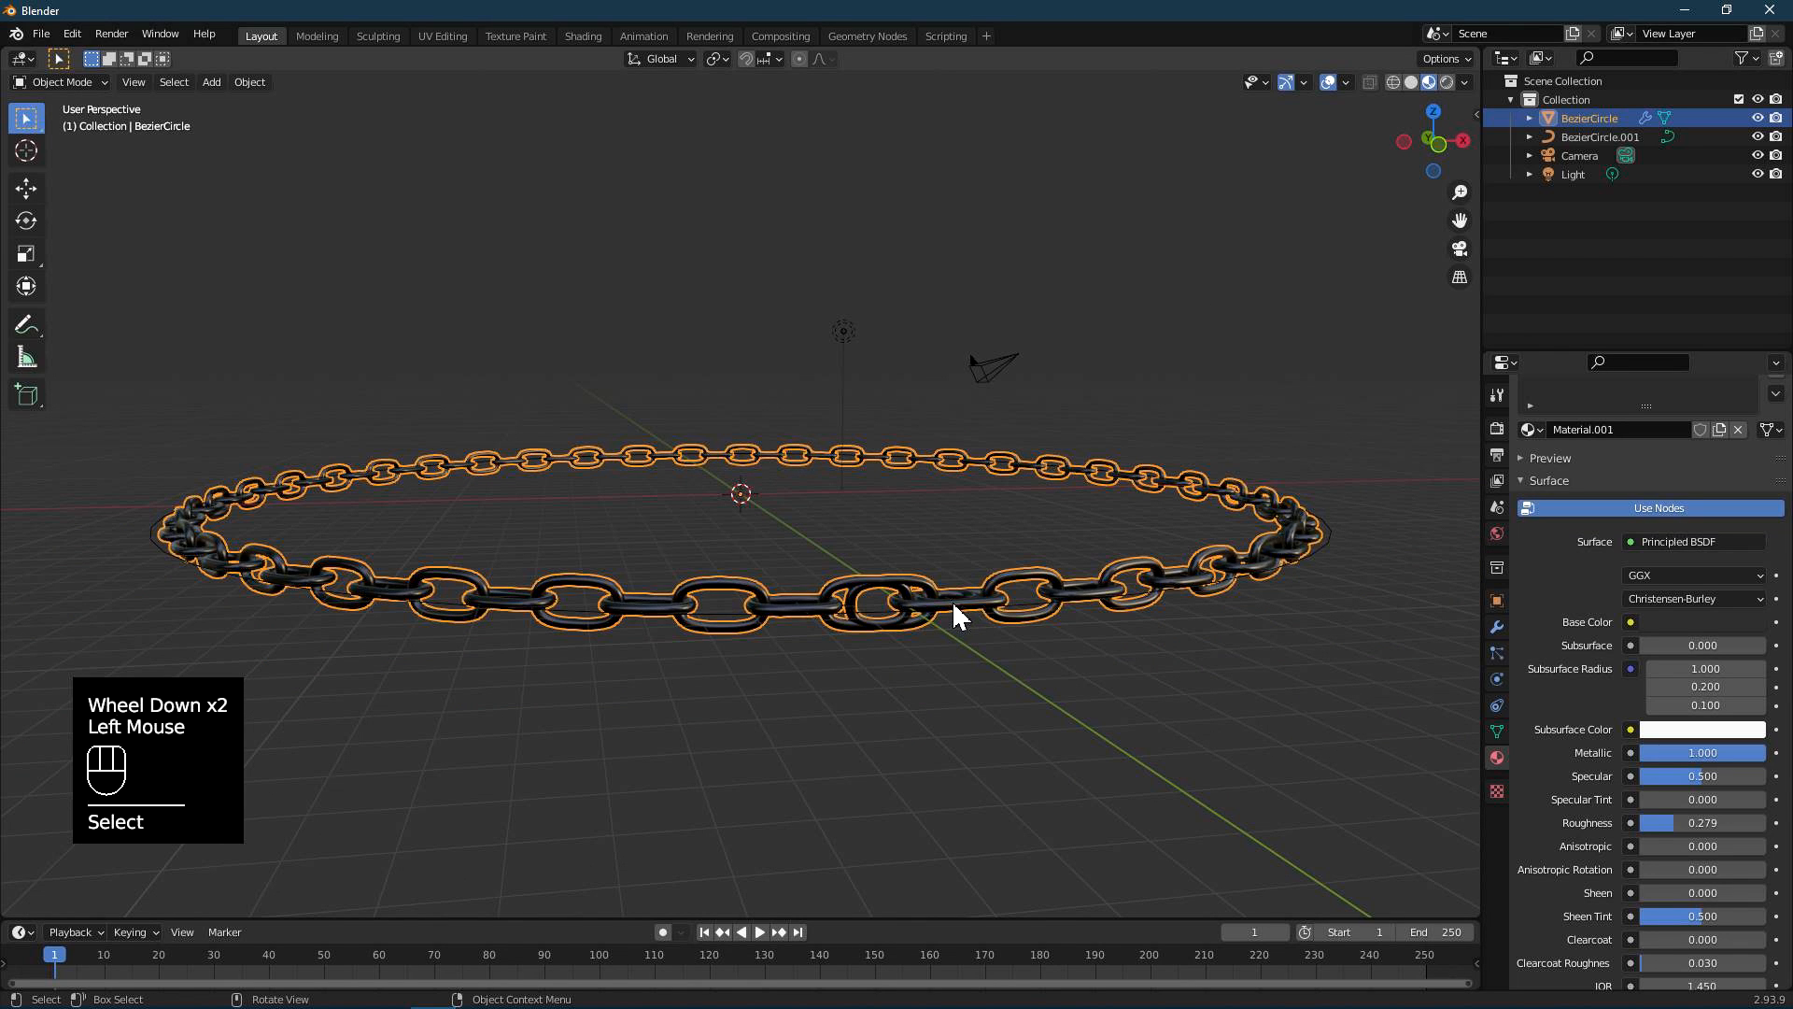
middle_click_drag(1049, 621, 1046, 635)
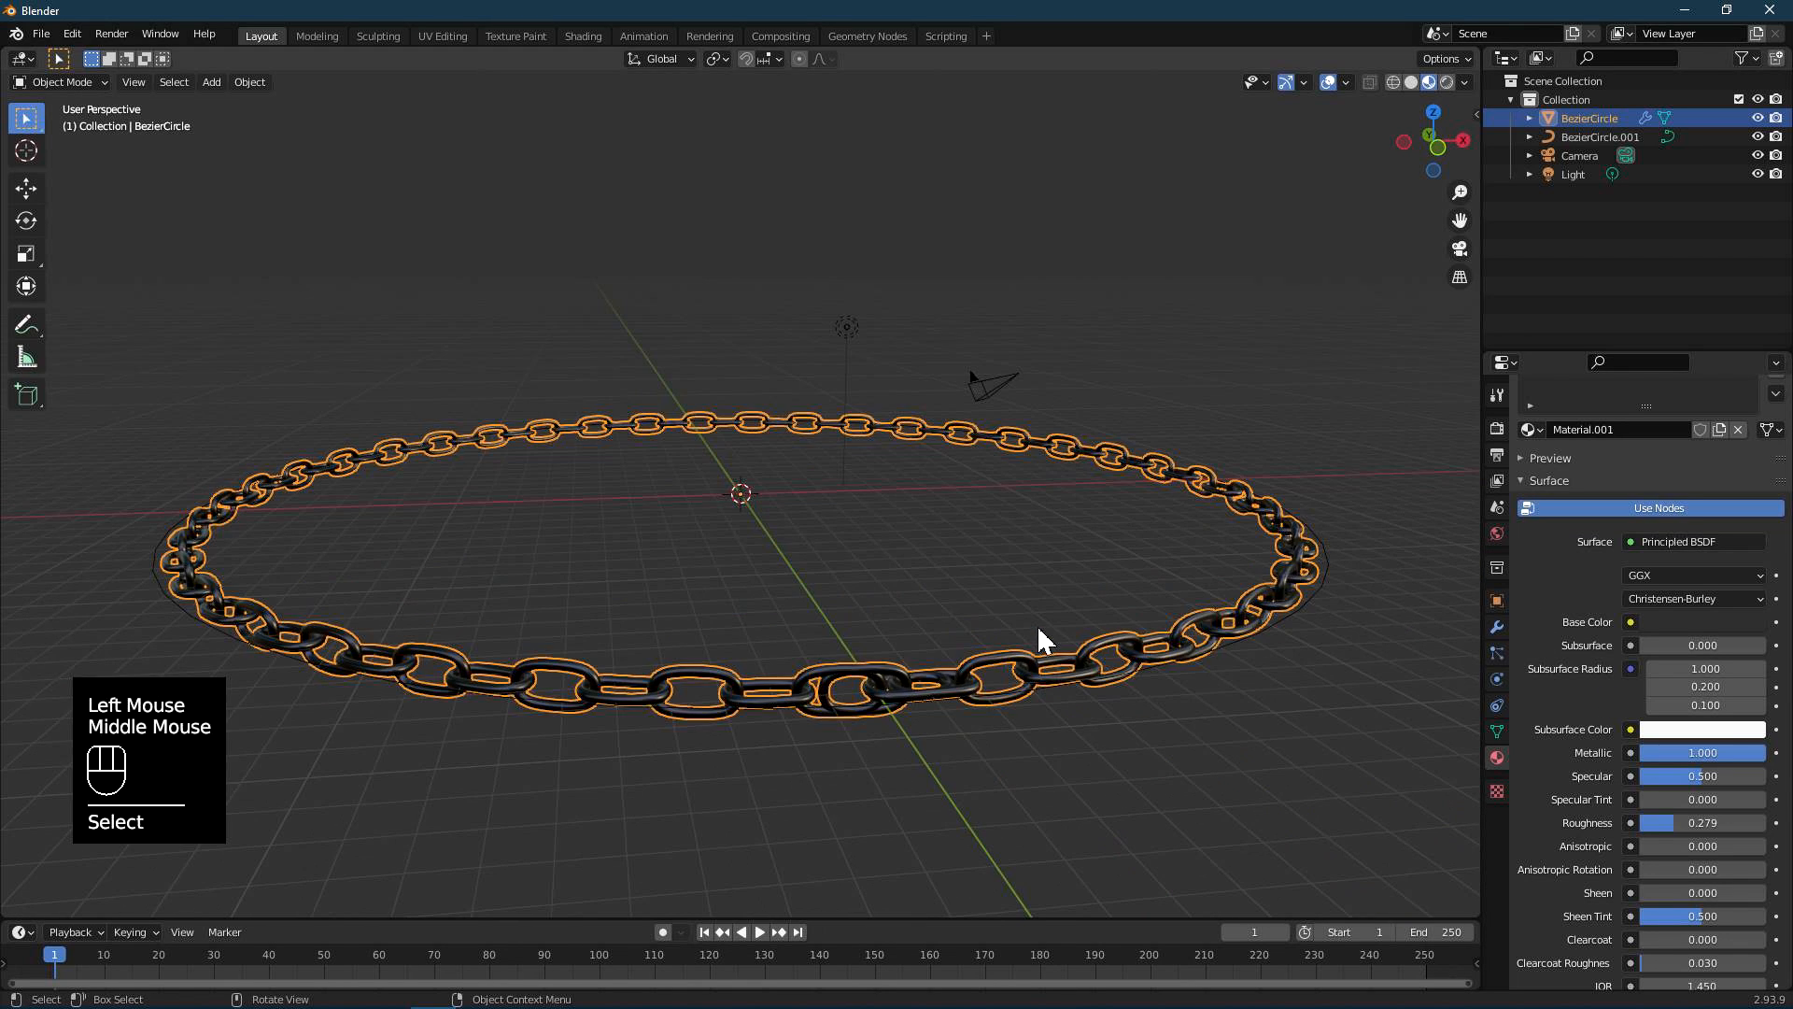
middle_click_drag(897, 505, 901, 508)
key("Tab")
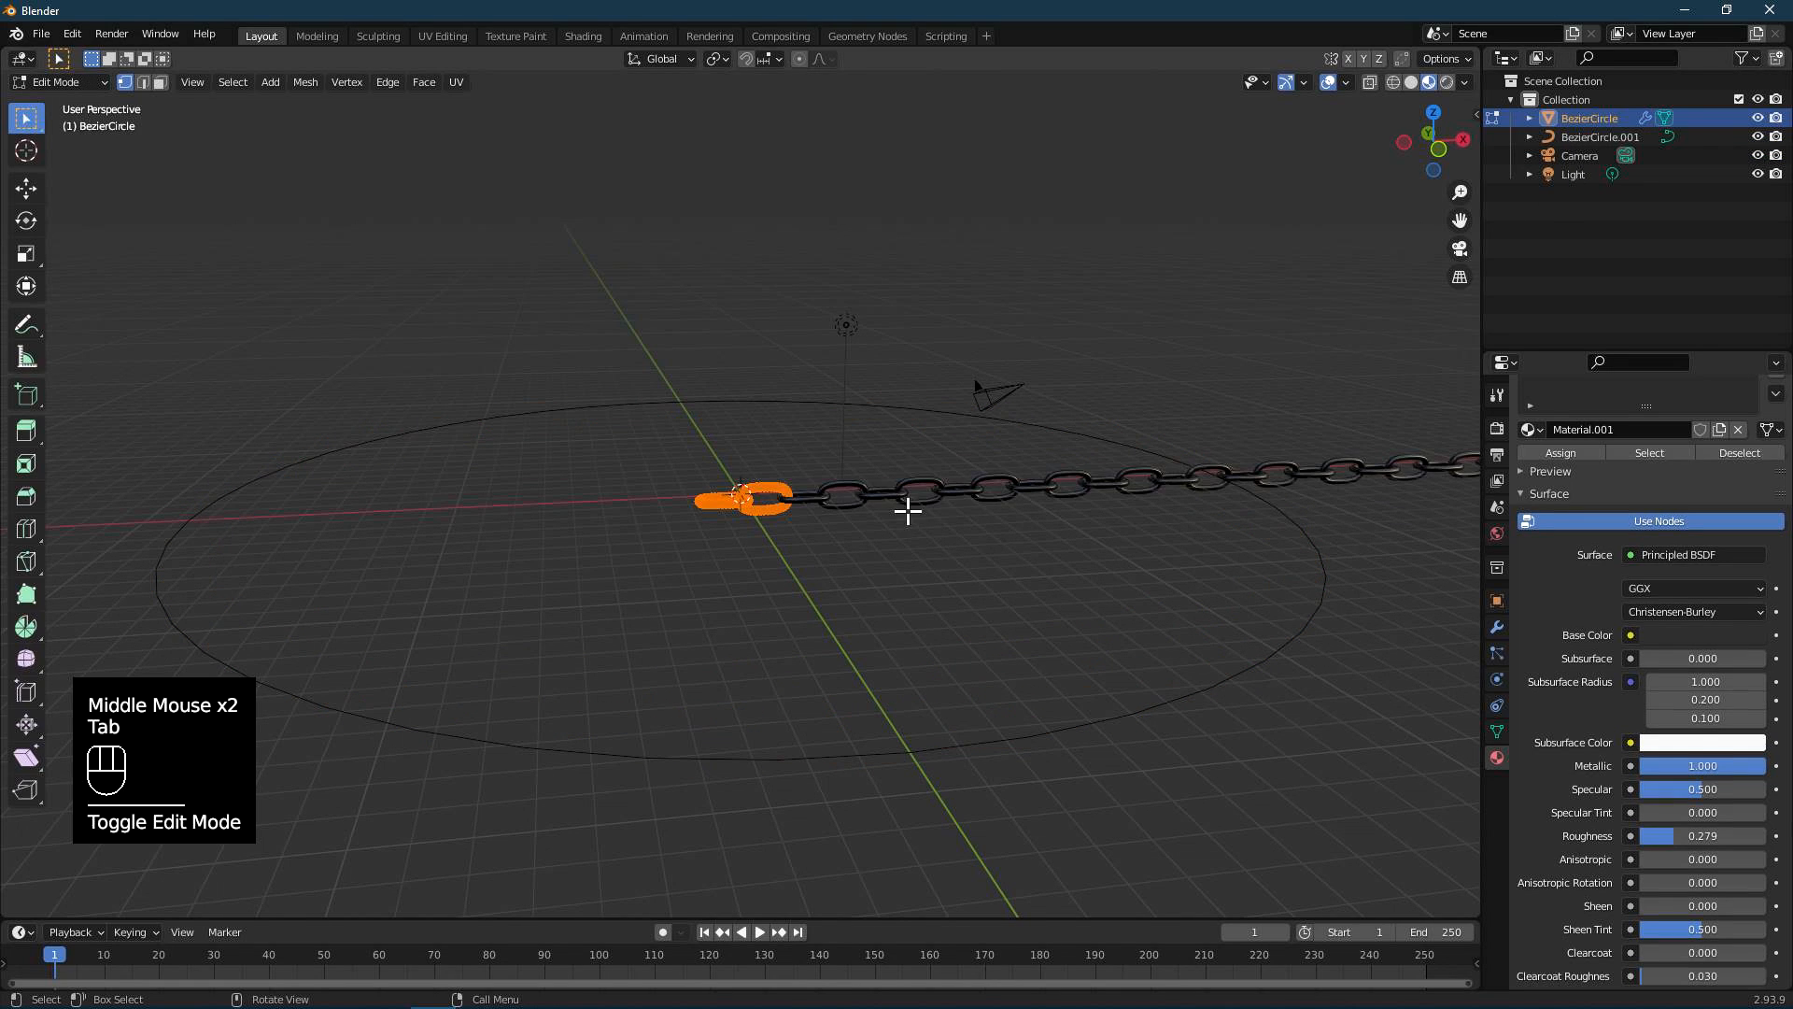
double_click(1129, 741)
key("Tab")
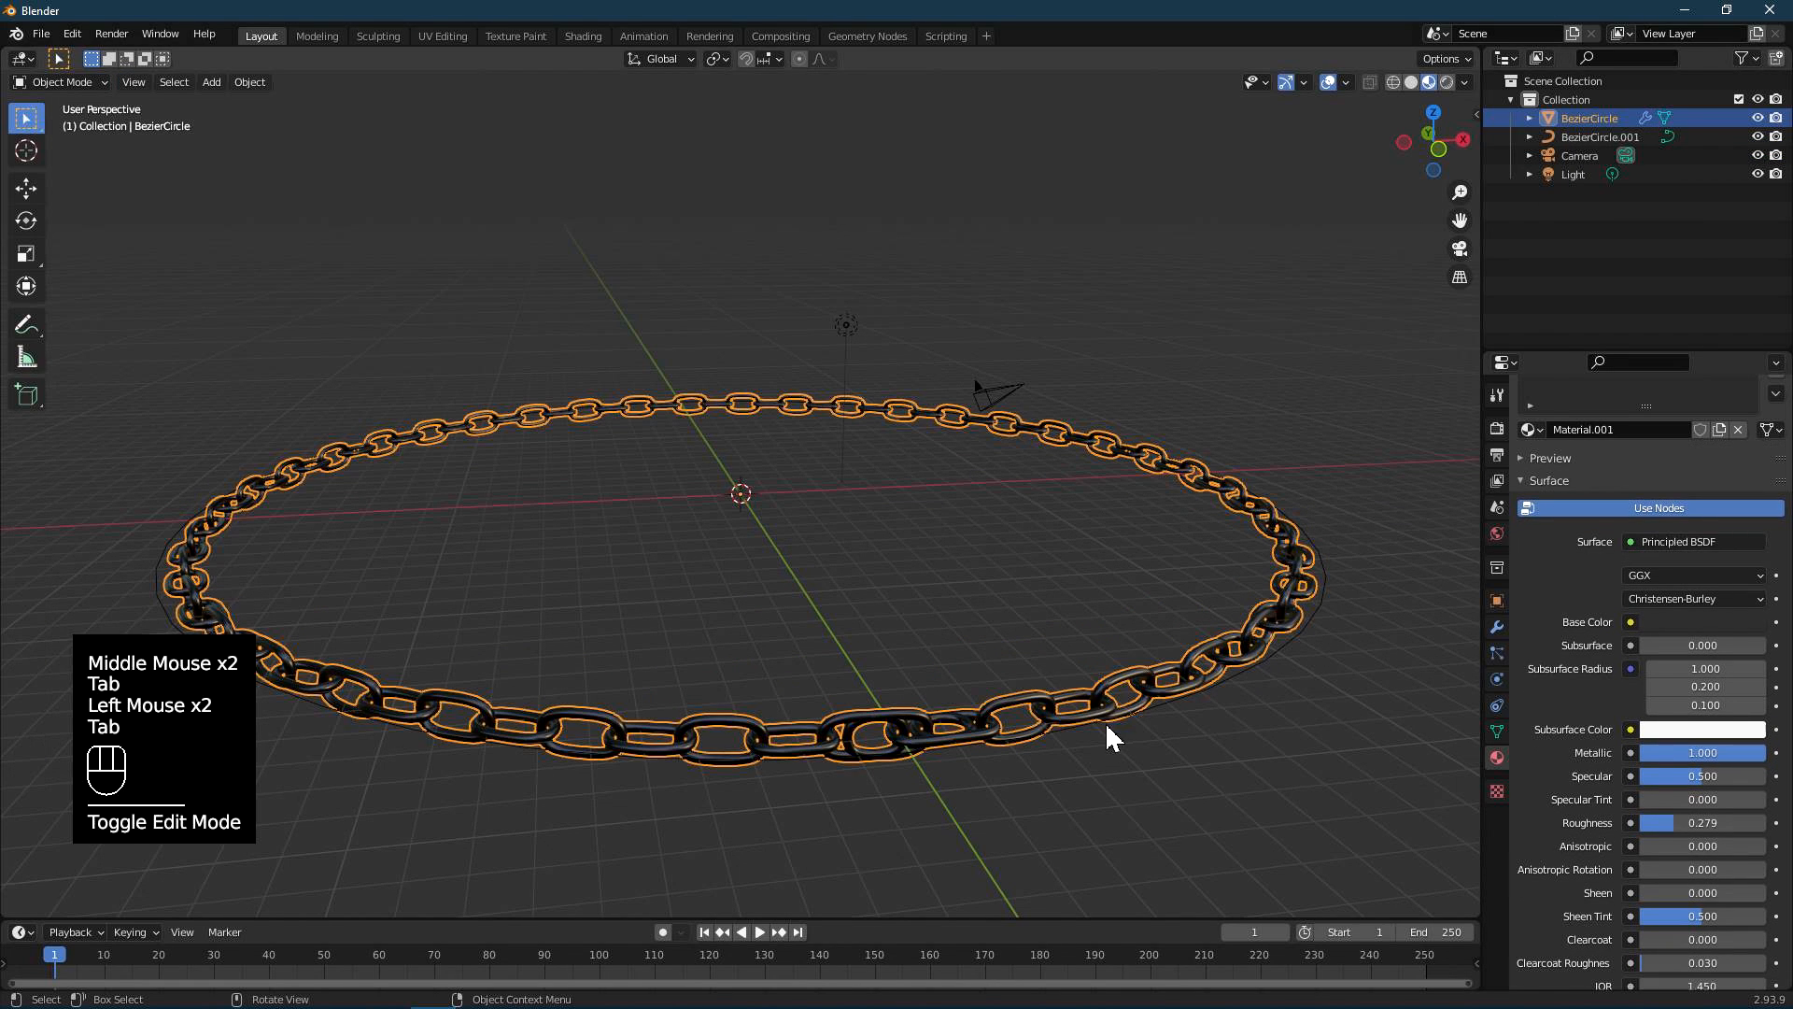
- Scale all control points of BezierCircle.001 up slightly in Edit Mode to enlarge the chain's path
left_click(1592, 136)
middle_click_drag(1123, 397, 1123, 417)
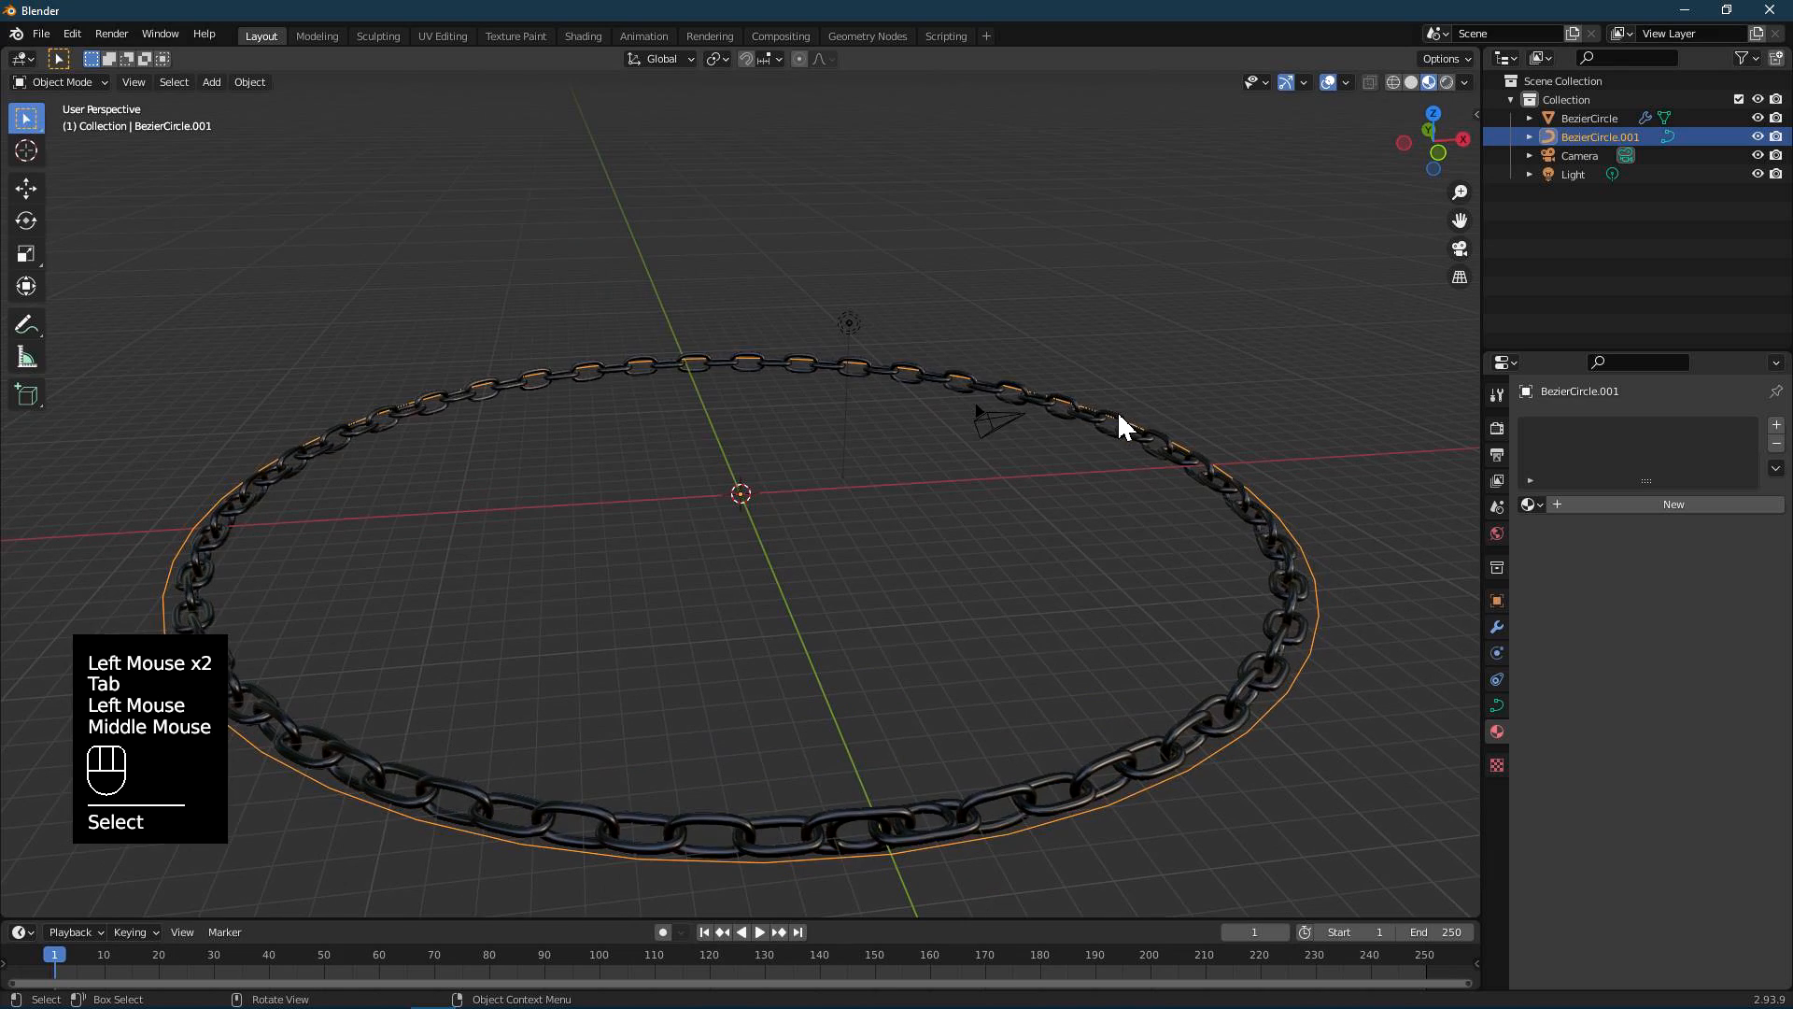
key("Tab")
scroll(972, 574, "down", 2)
middle_click_drag(972, 573, 977, 592)
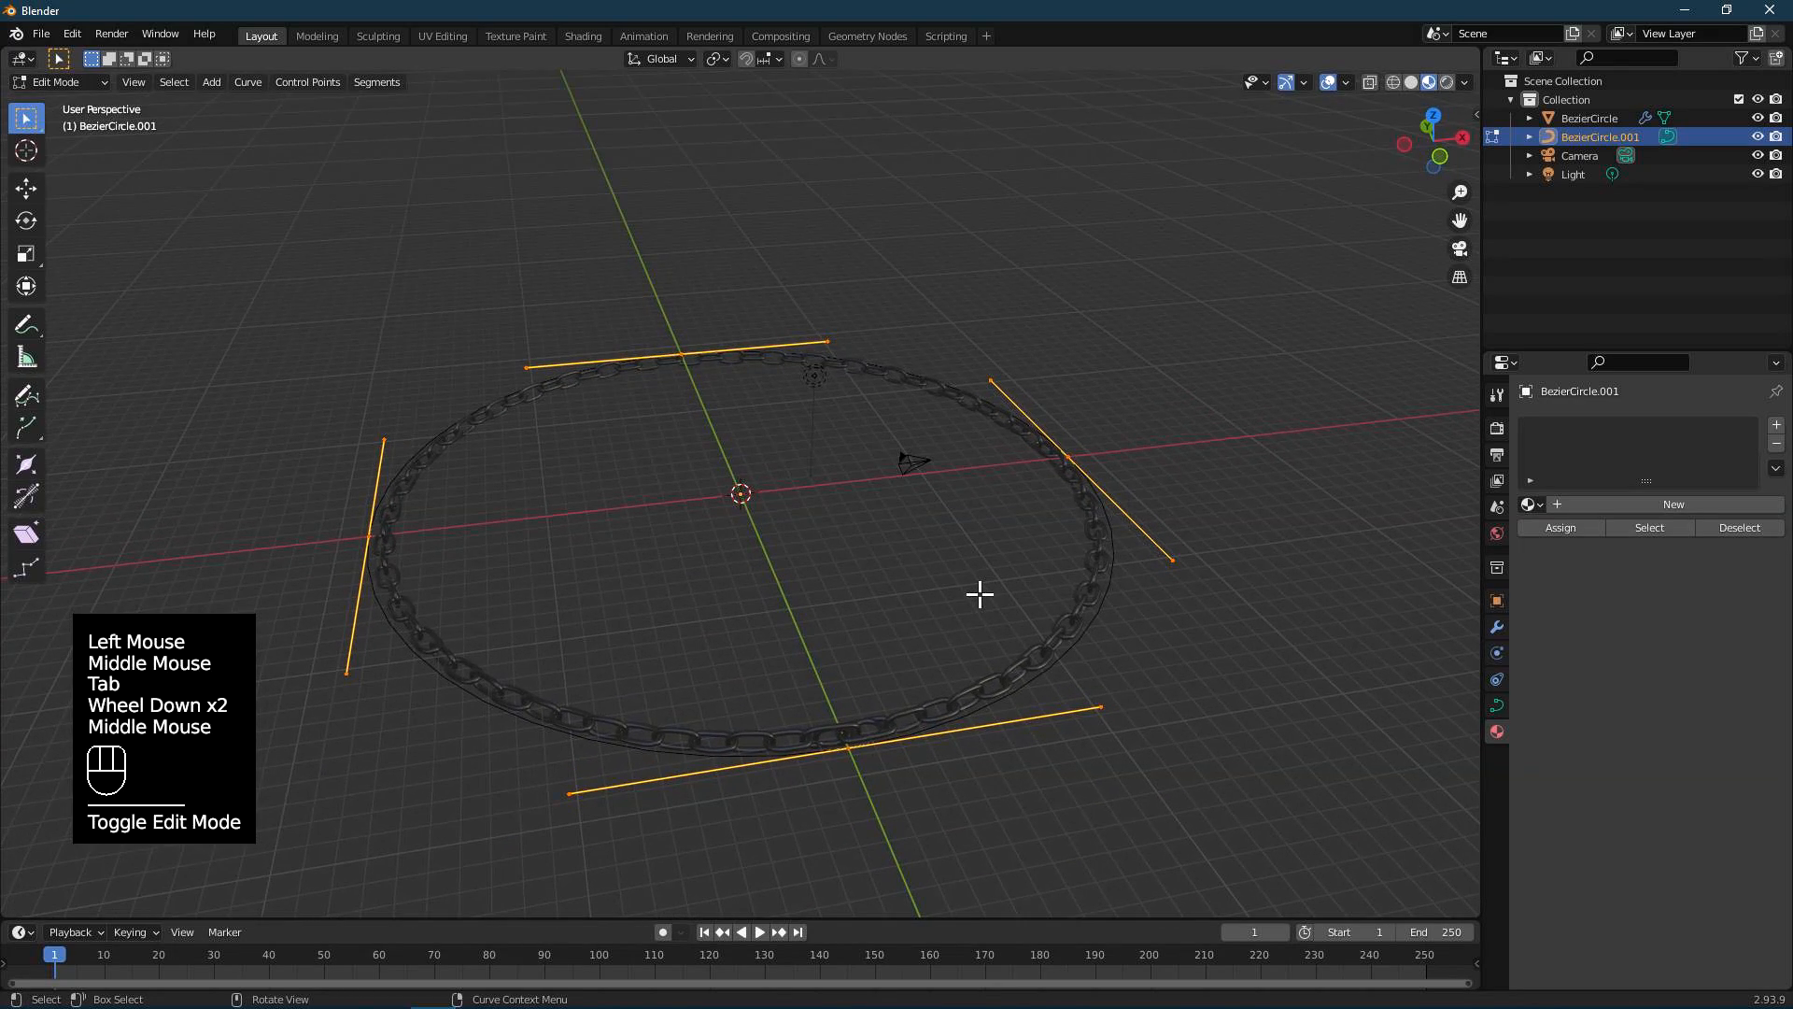
key("s")
left_click(997, 596)
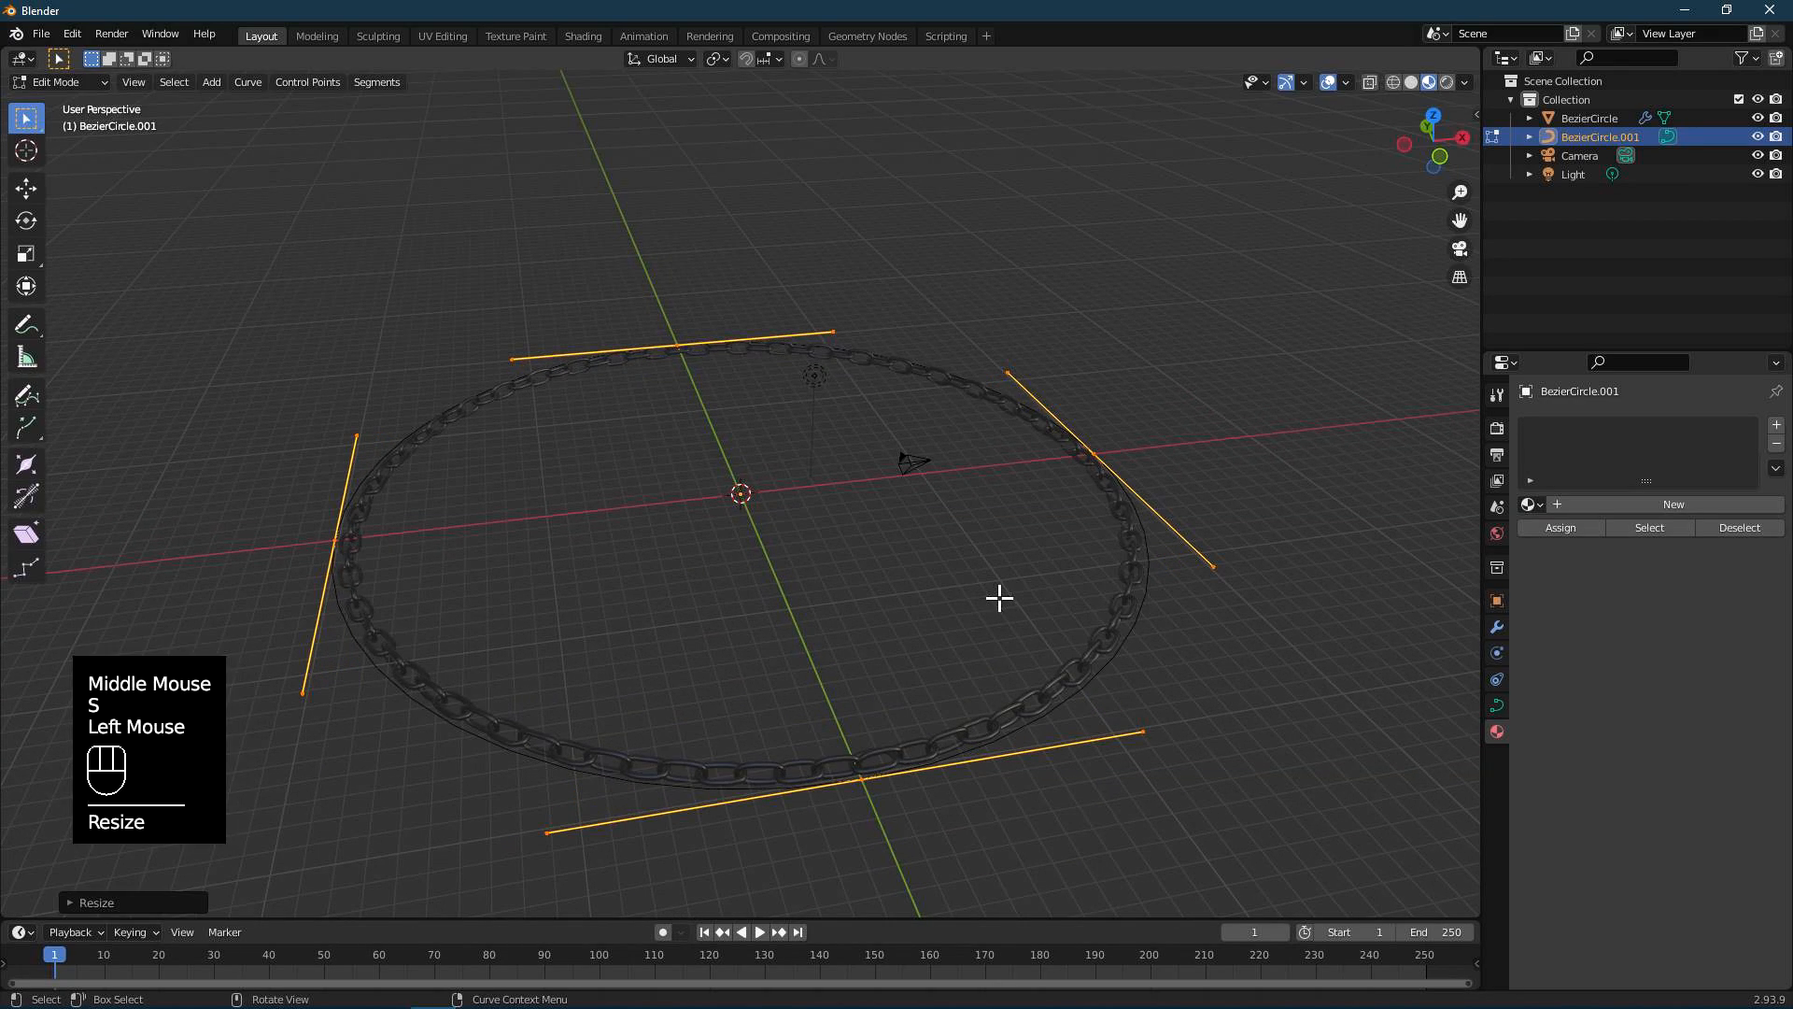
key("Tab")
middle_click_drag(968, 600, 968, 603)
- Move the circle curve's far control point on the Y axis inward toward the center to reshape the chain loop
key("Tab")
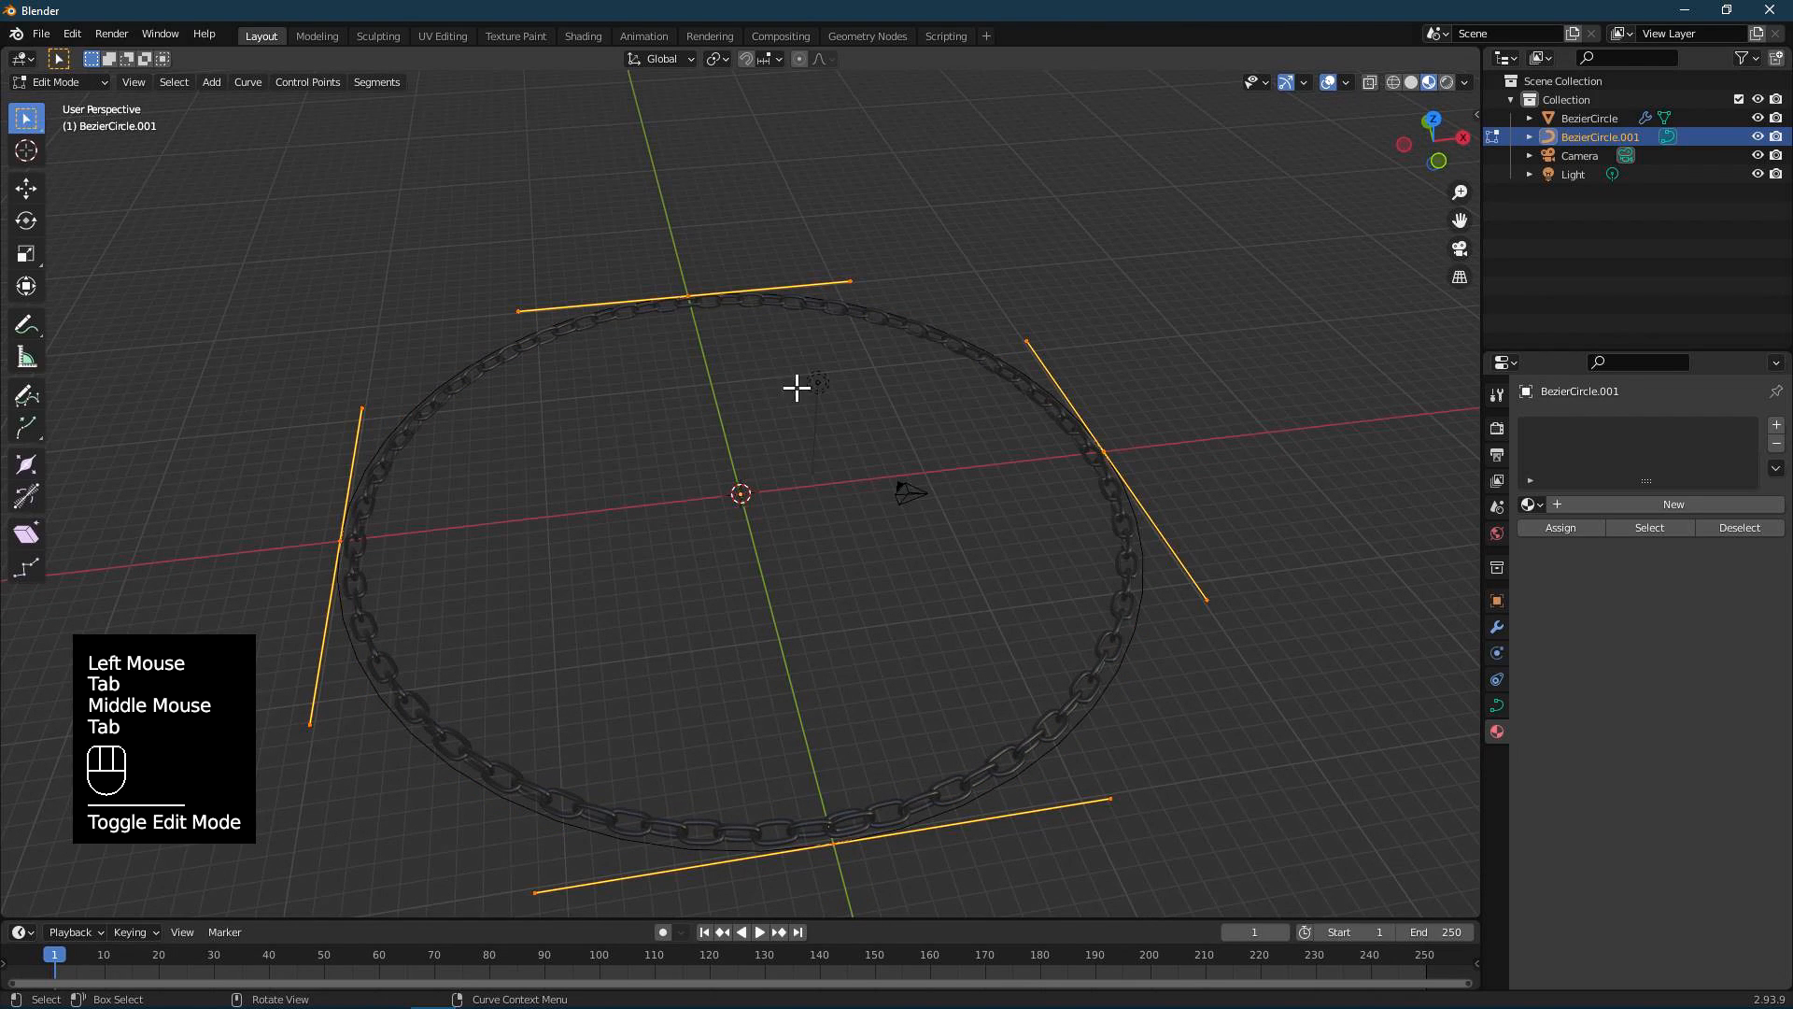
left_click(708, 310)
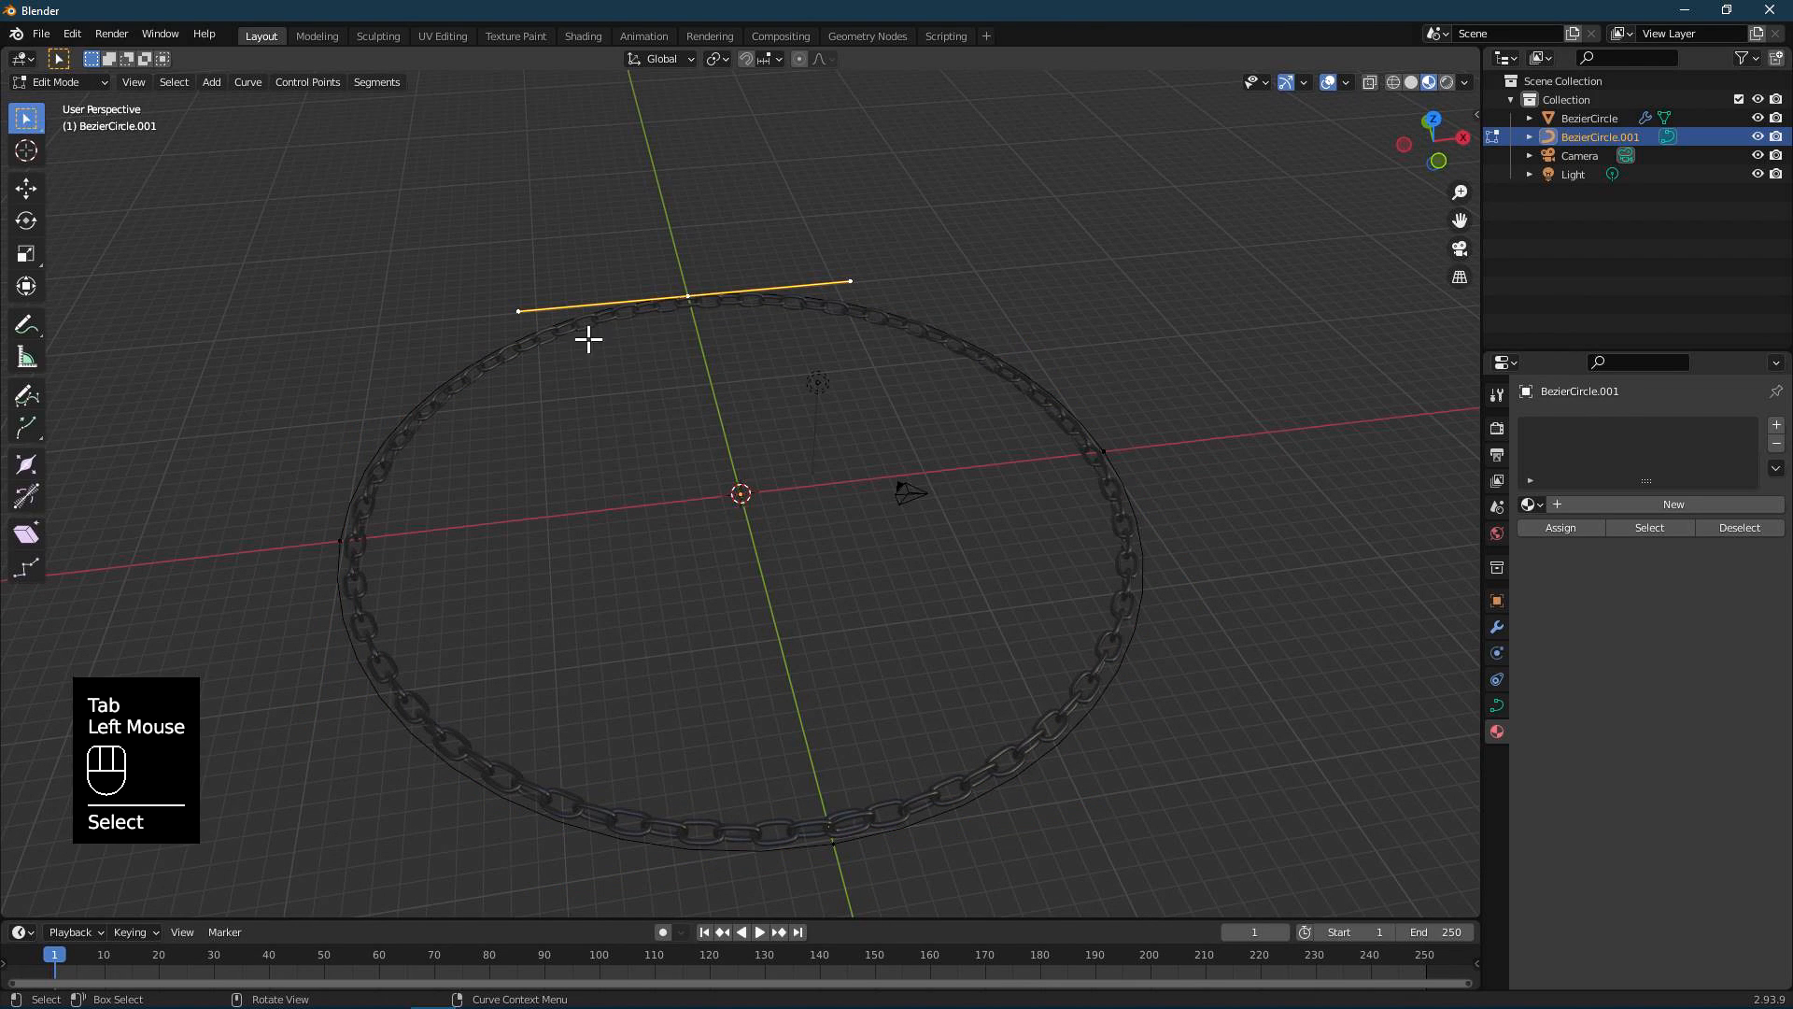
left_click(26, 190)
left_click_drag(689, 281, 725, 405)
middle_click_drag(476, 633, 580, 613)
key("Tab")
middle_click_drag(813, 639, 888, 673)
- Set the chain material's Roughness to 0 and lighten its base color to a value of 0.650
left_click(1131, 609)
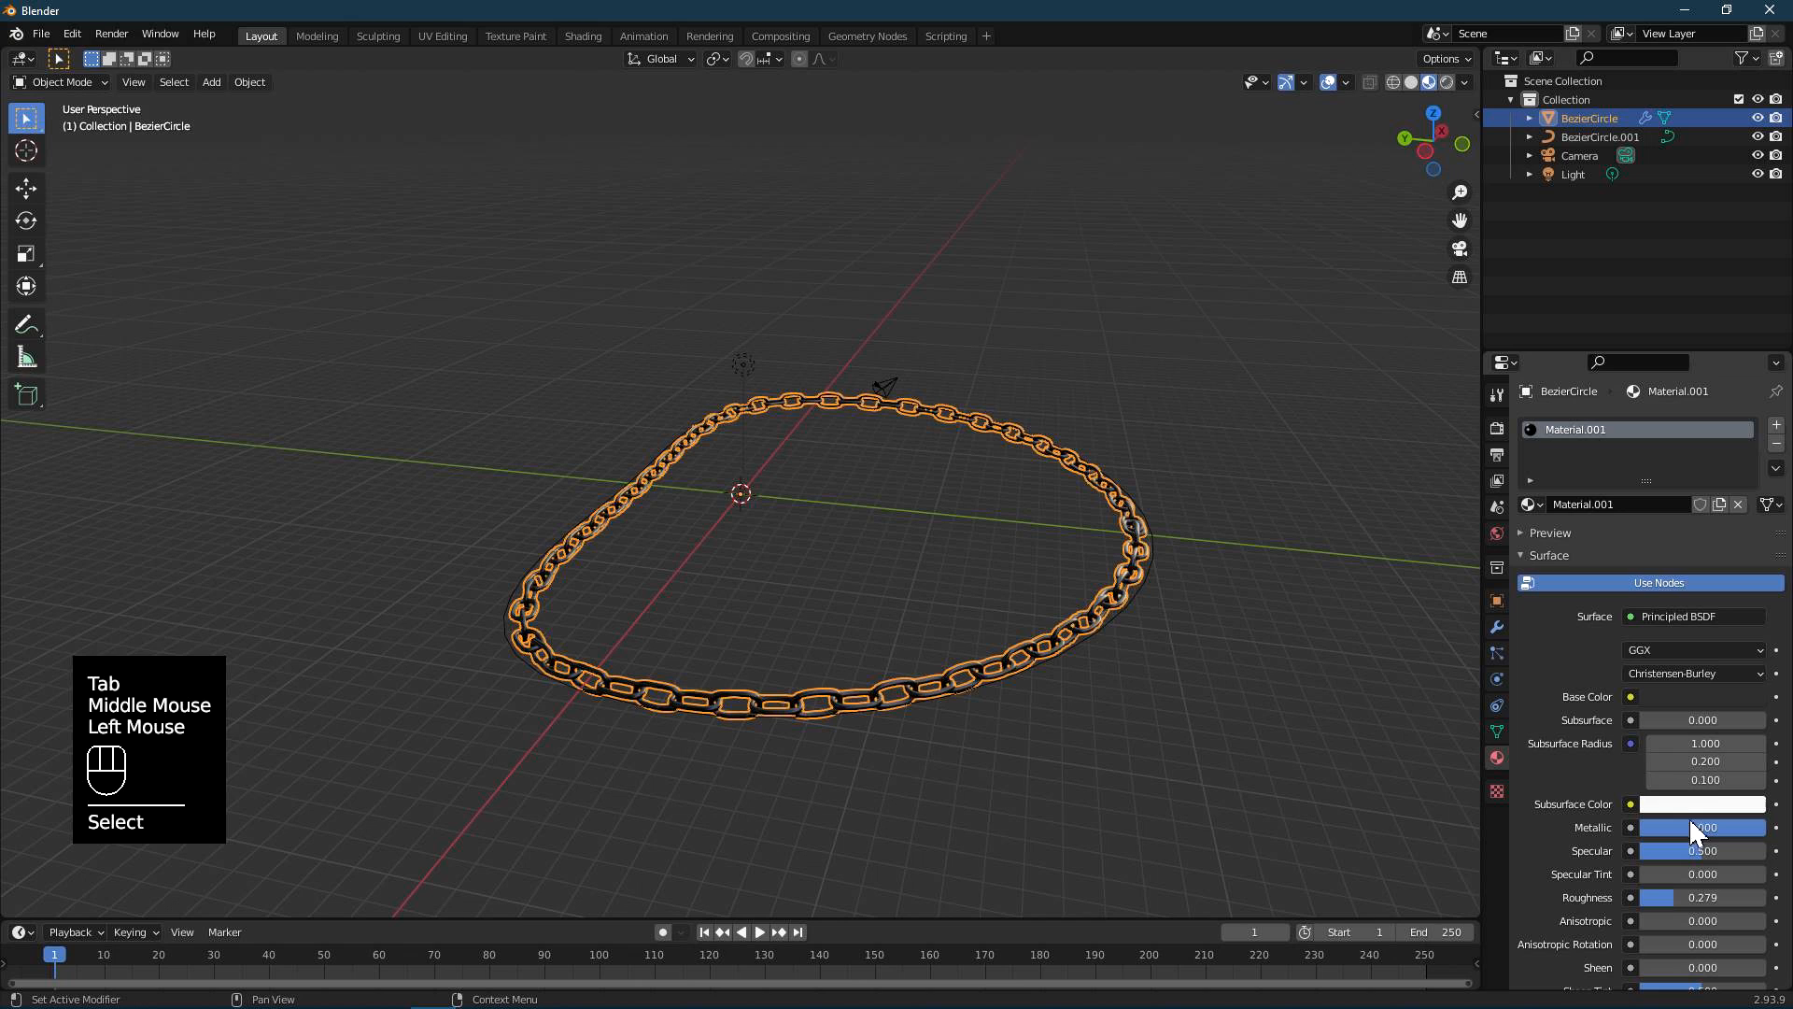
double_click(1693, 920)
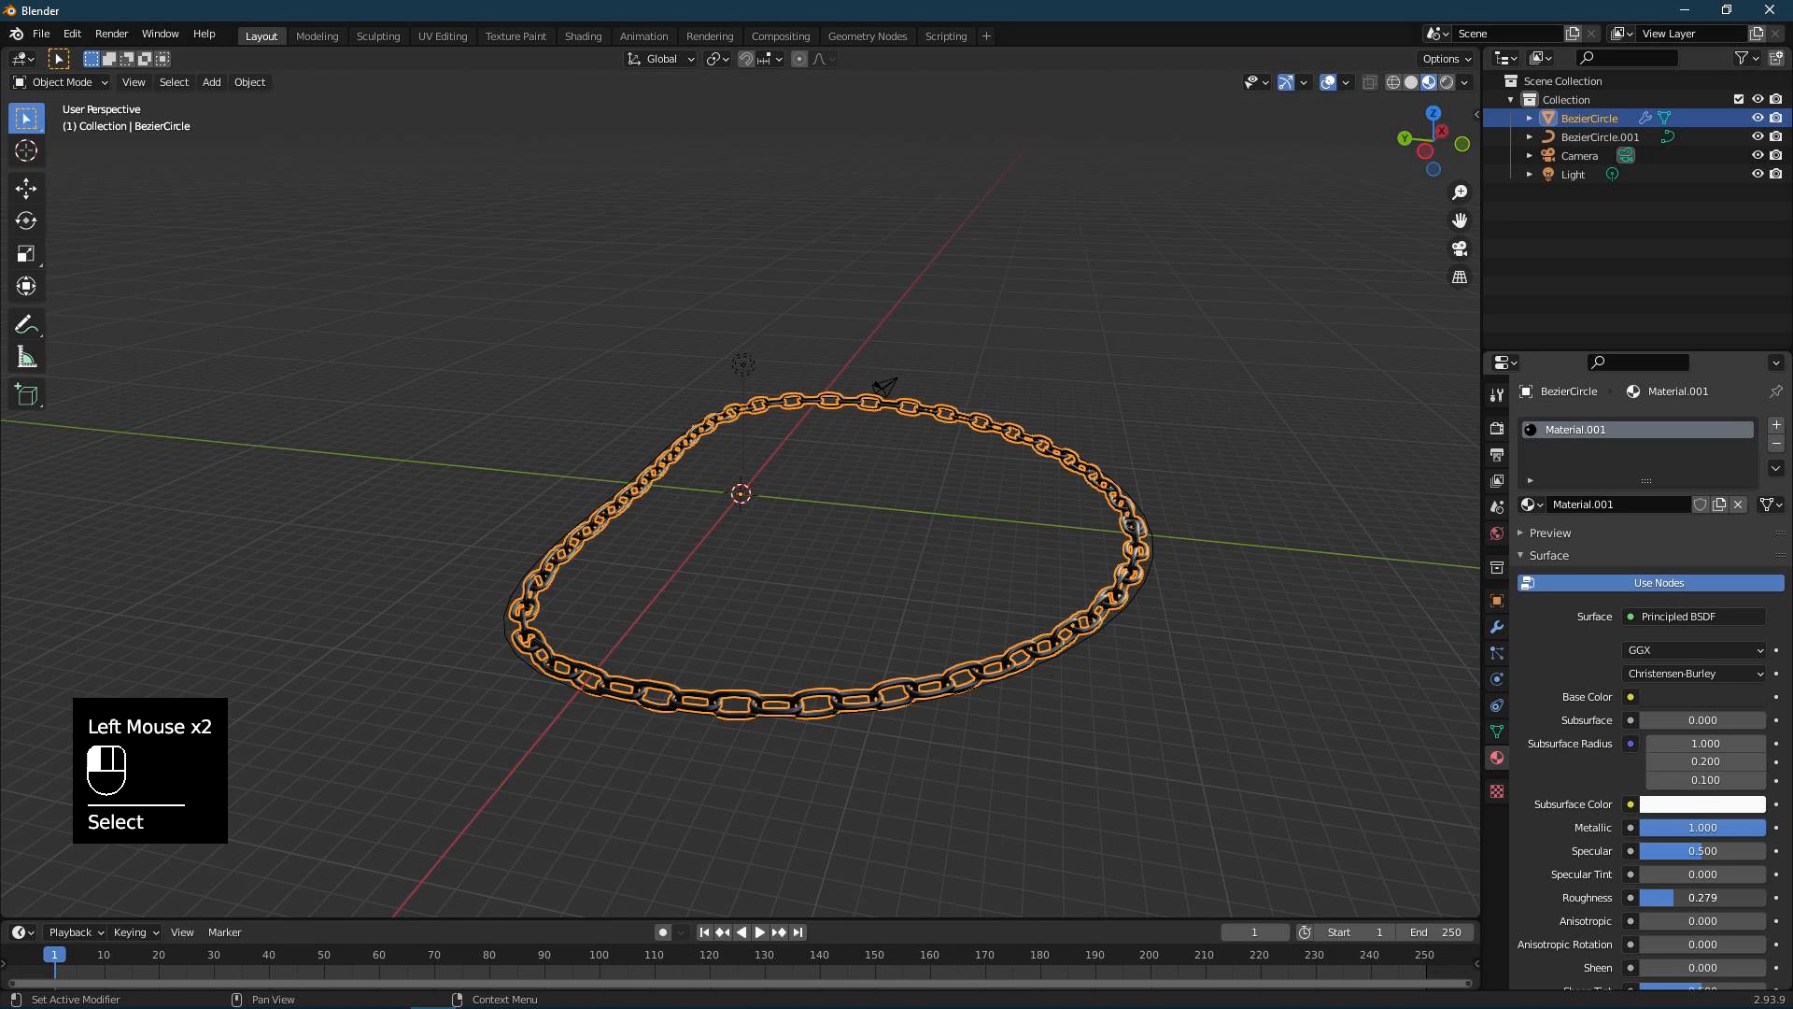
scroll(1696, 853, "down", 2)
scroll(1695, 853, "up", 2)
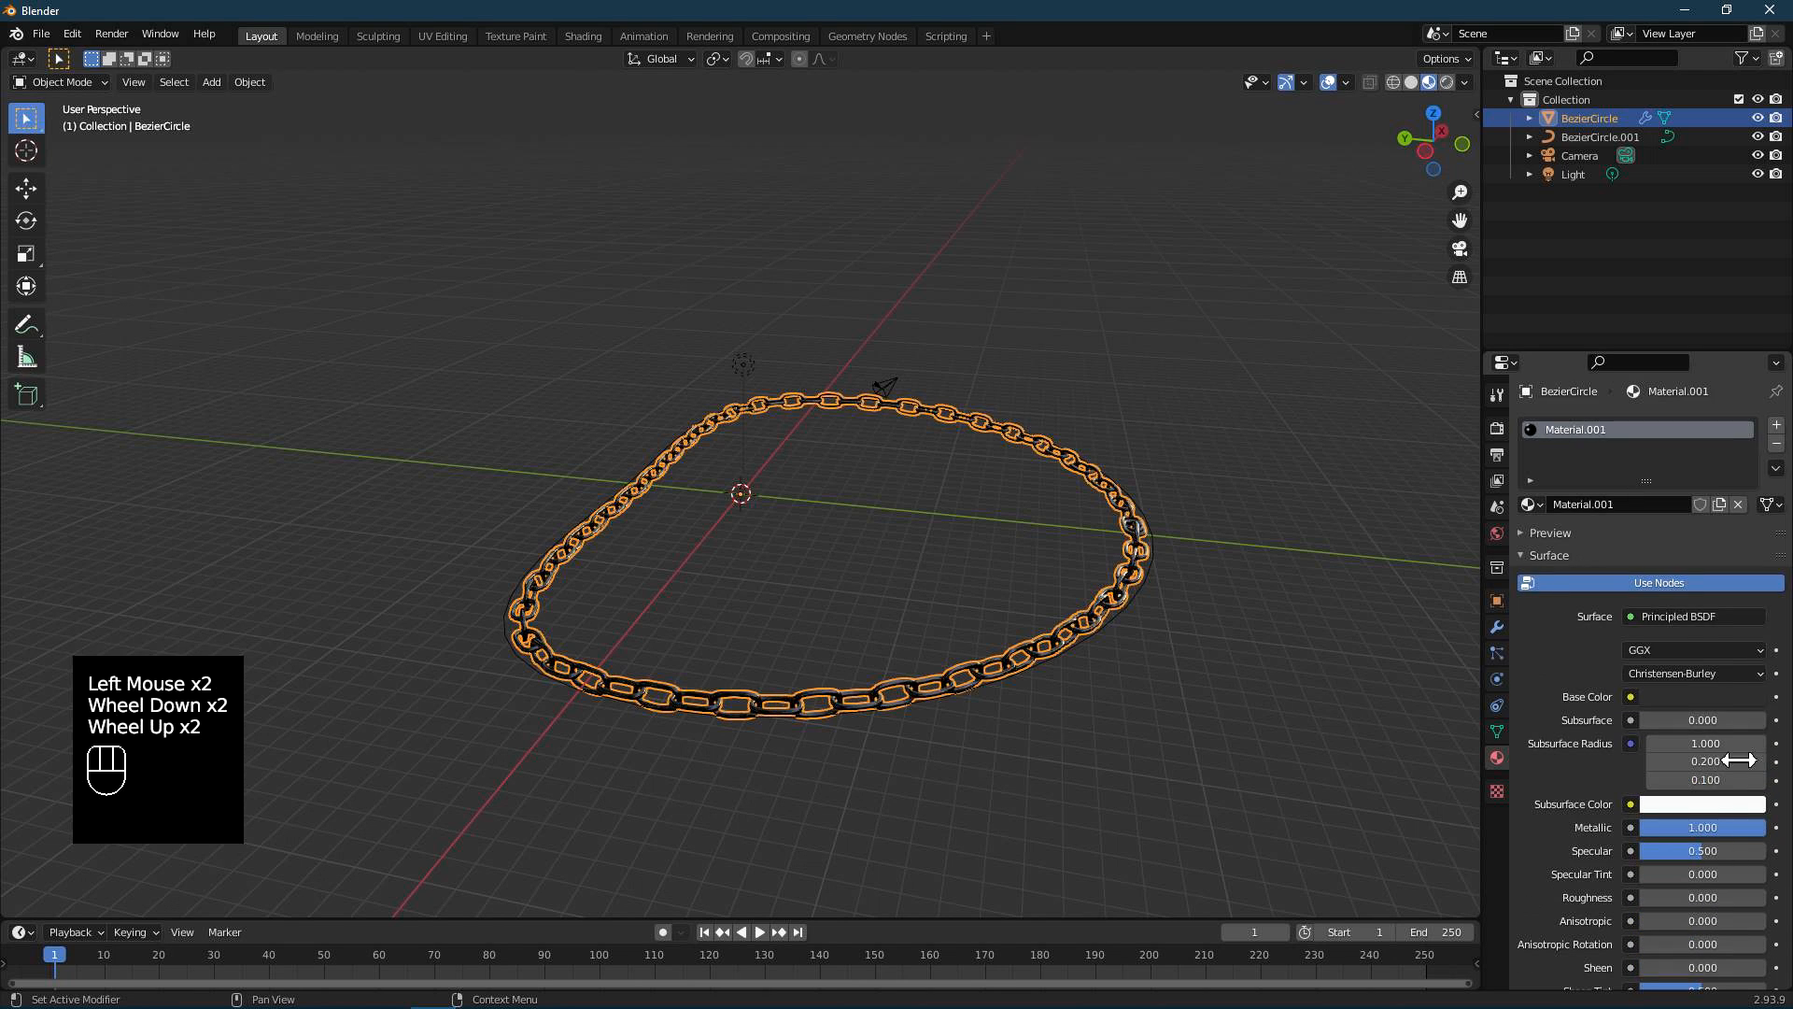
scroll(1706, 738, "up", 1)
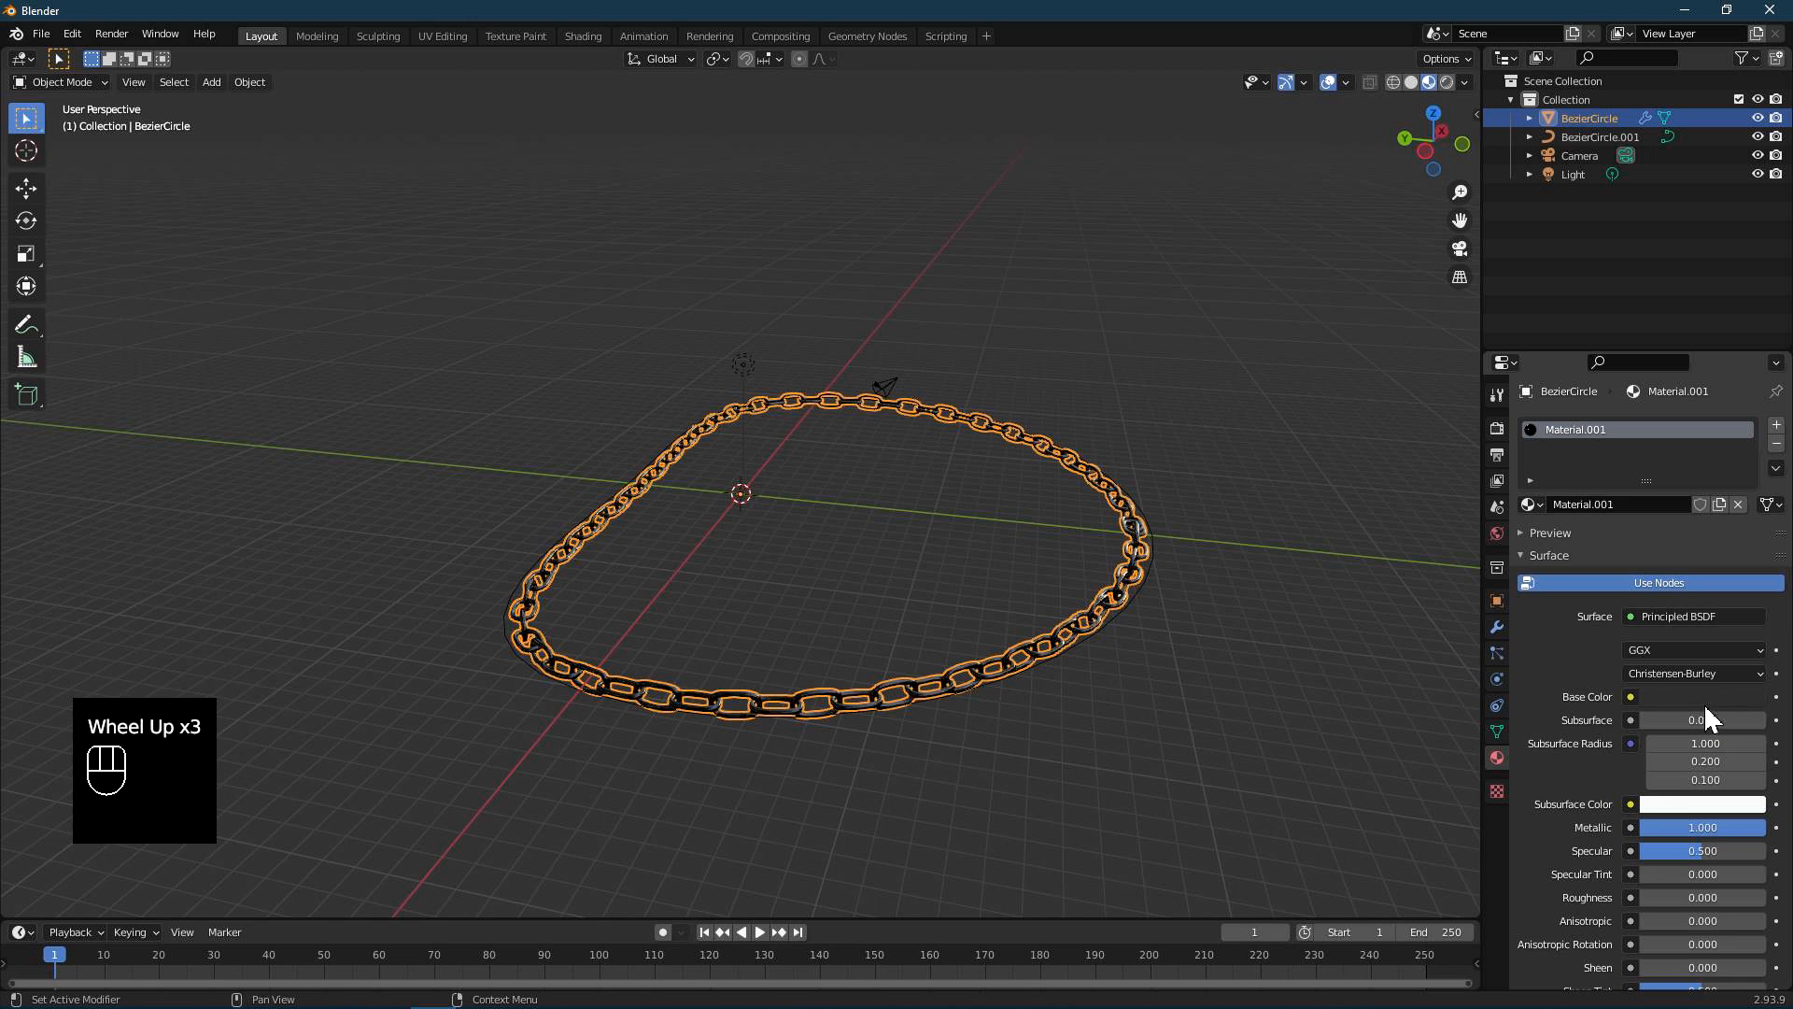
left_click(1706, 697)
left_click_drag(1752, 527, 1751, 451)
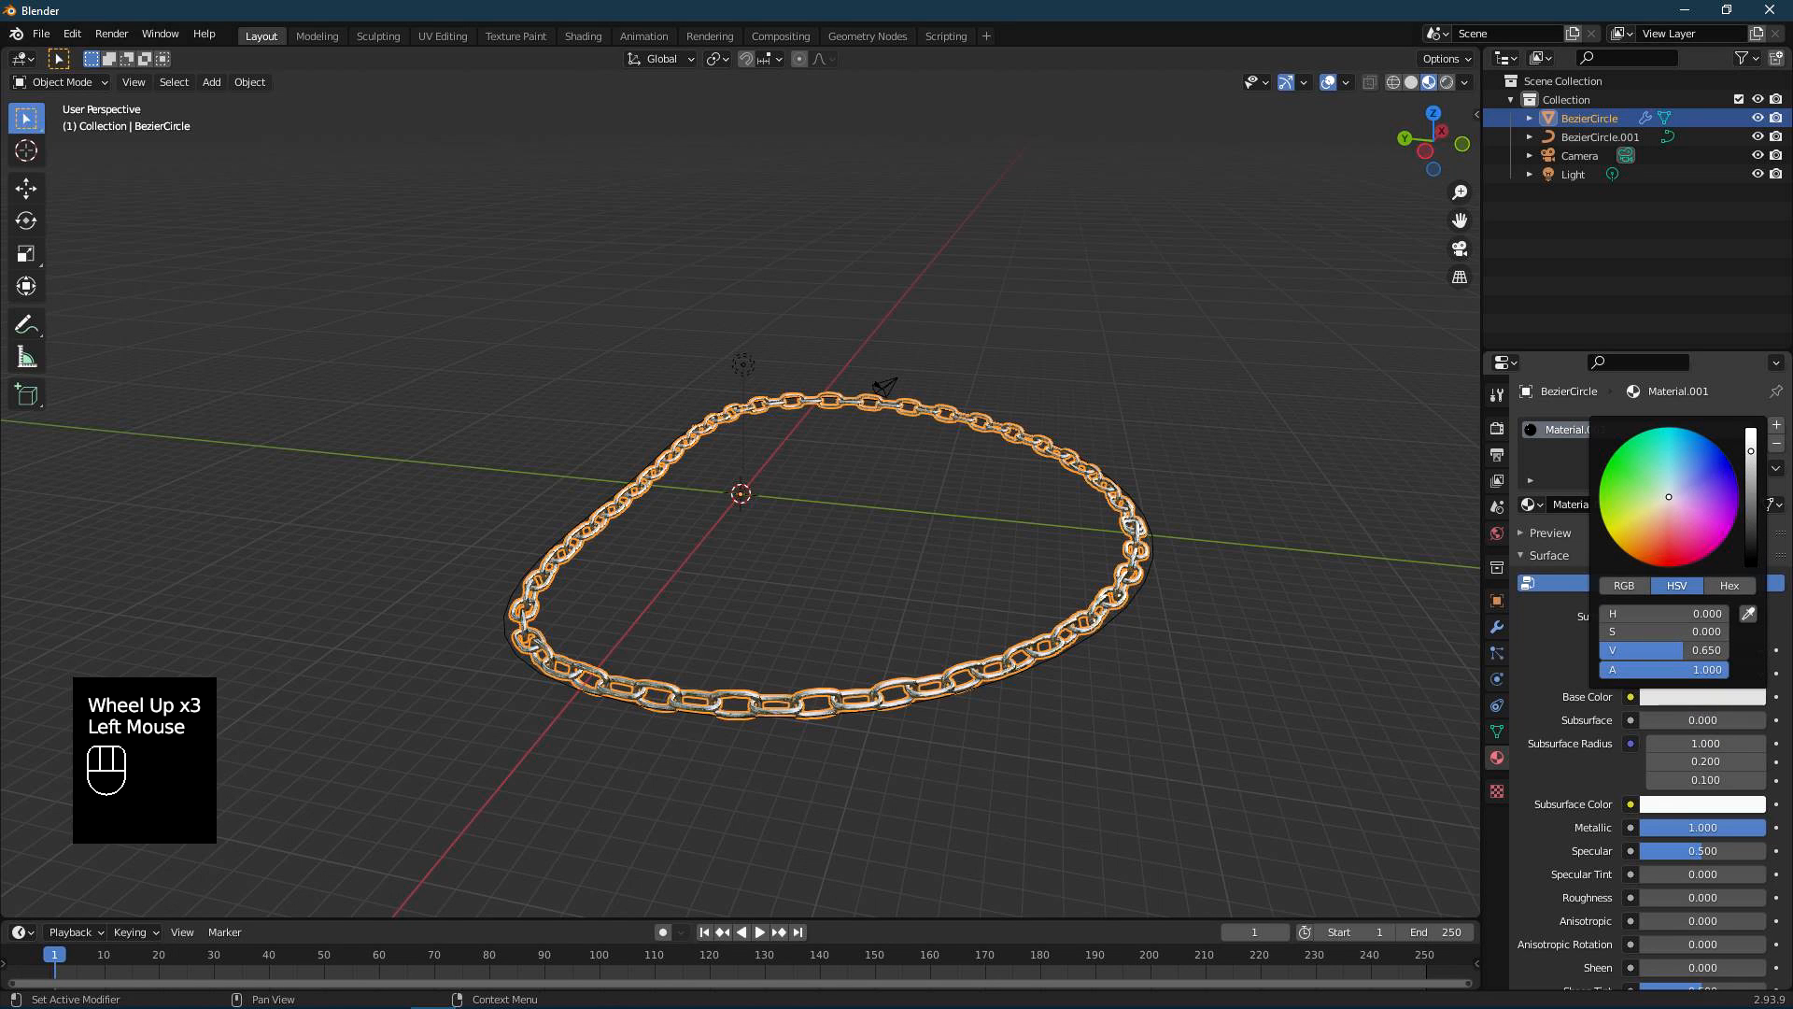
left_click(1084, 720)
scroll(1068, 721, "up", 2)
middle_click_drag(1056, 710, 1058, 691)
scroll(990, 690, "down", 2)
middle_click_drag(921, 689, 816, 641)
key("Tab")
key("Tab")
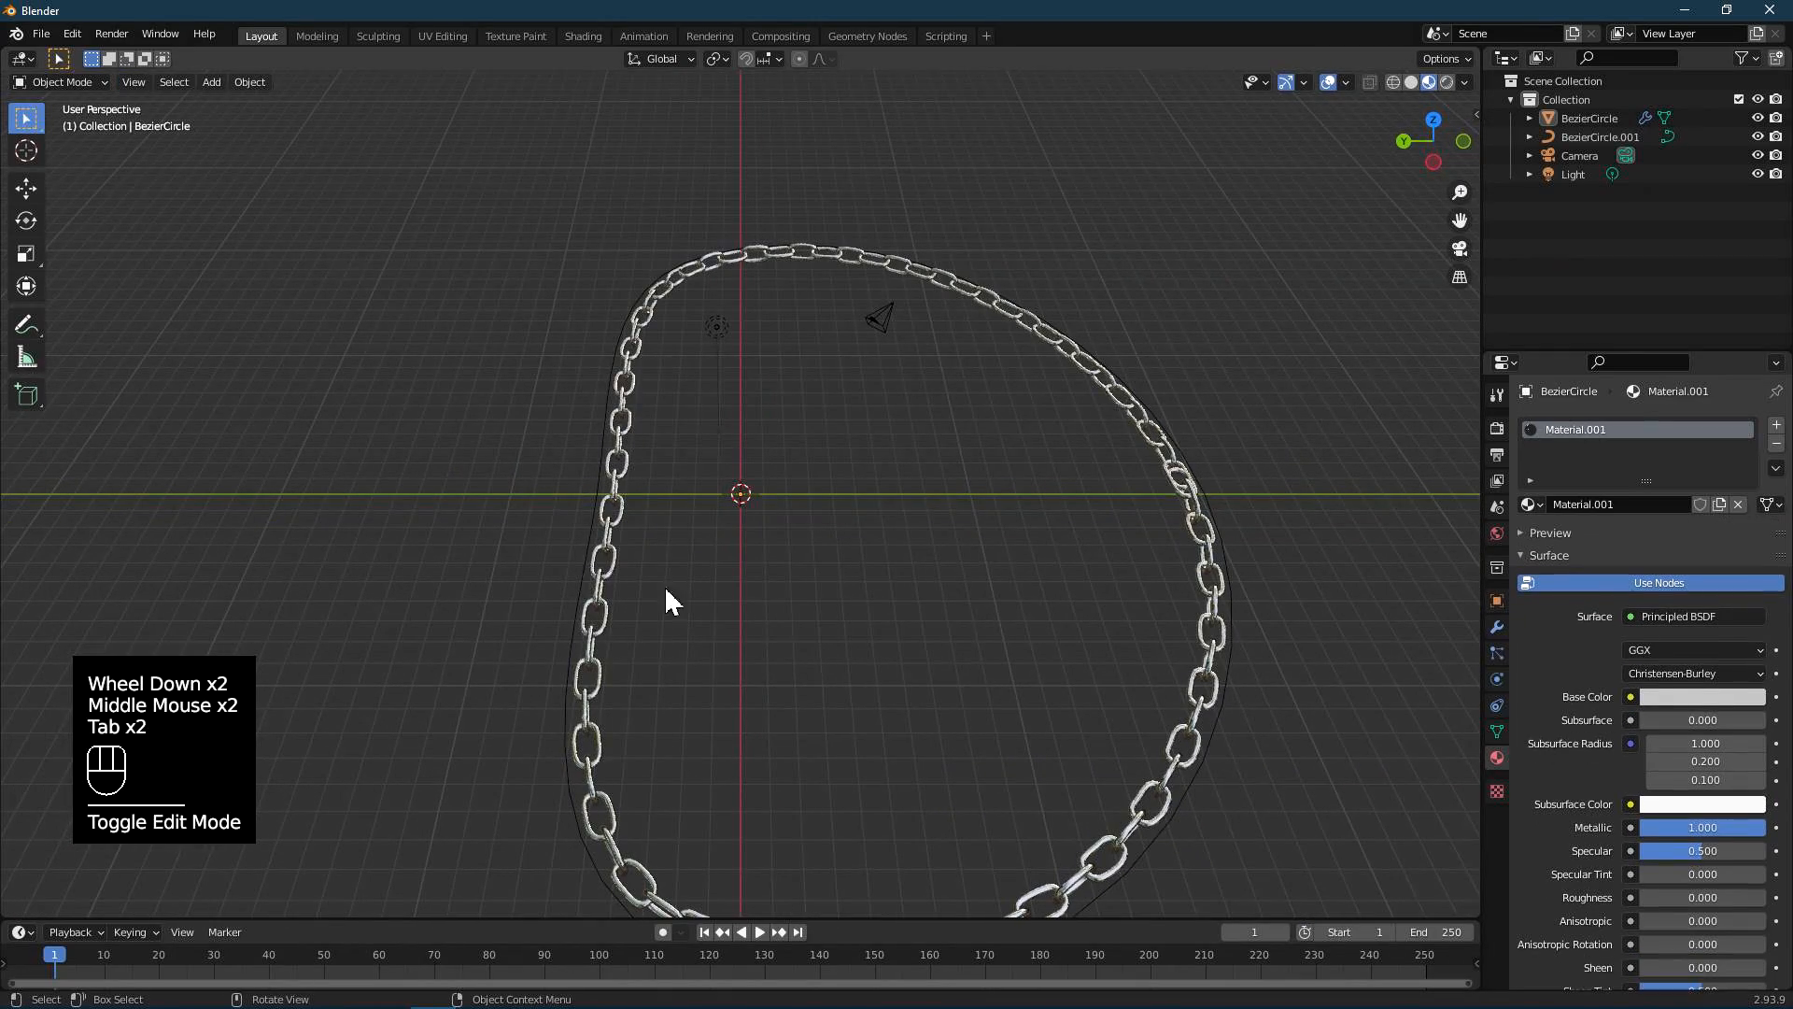
- Activate the Move tool and open the path curve BezierCircle.001 in Edit Mode
left_click(582, 553)
scroll(681, 452, "down", 1)
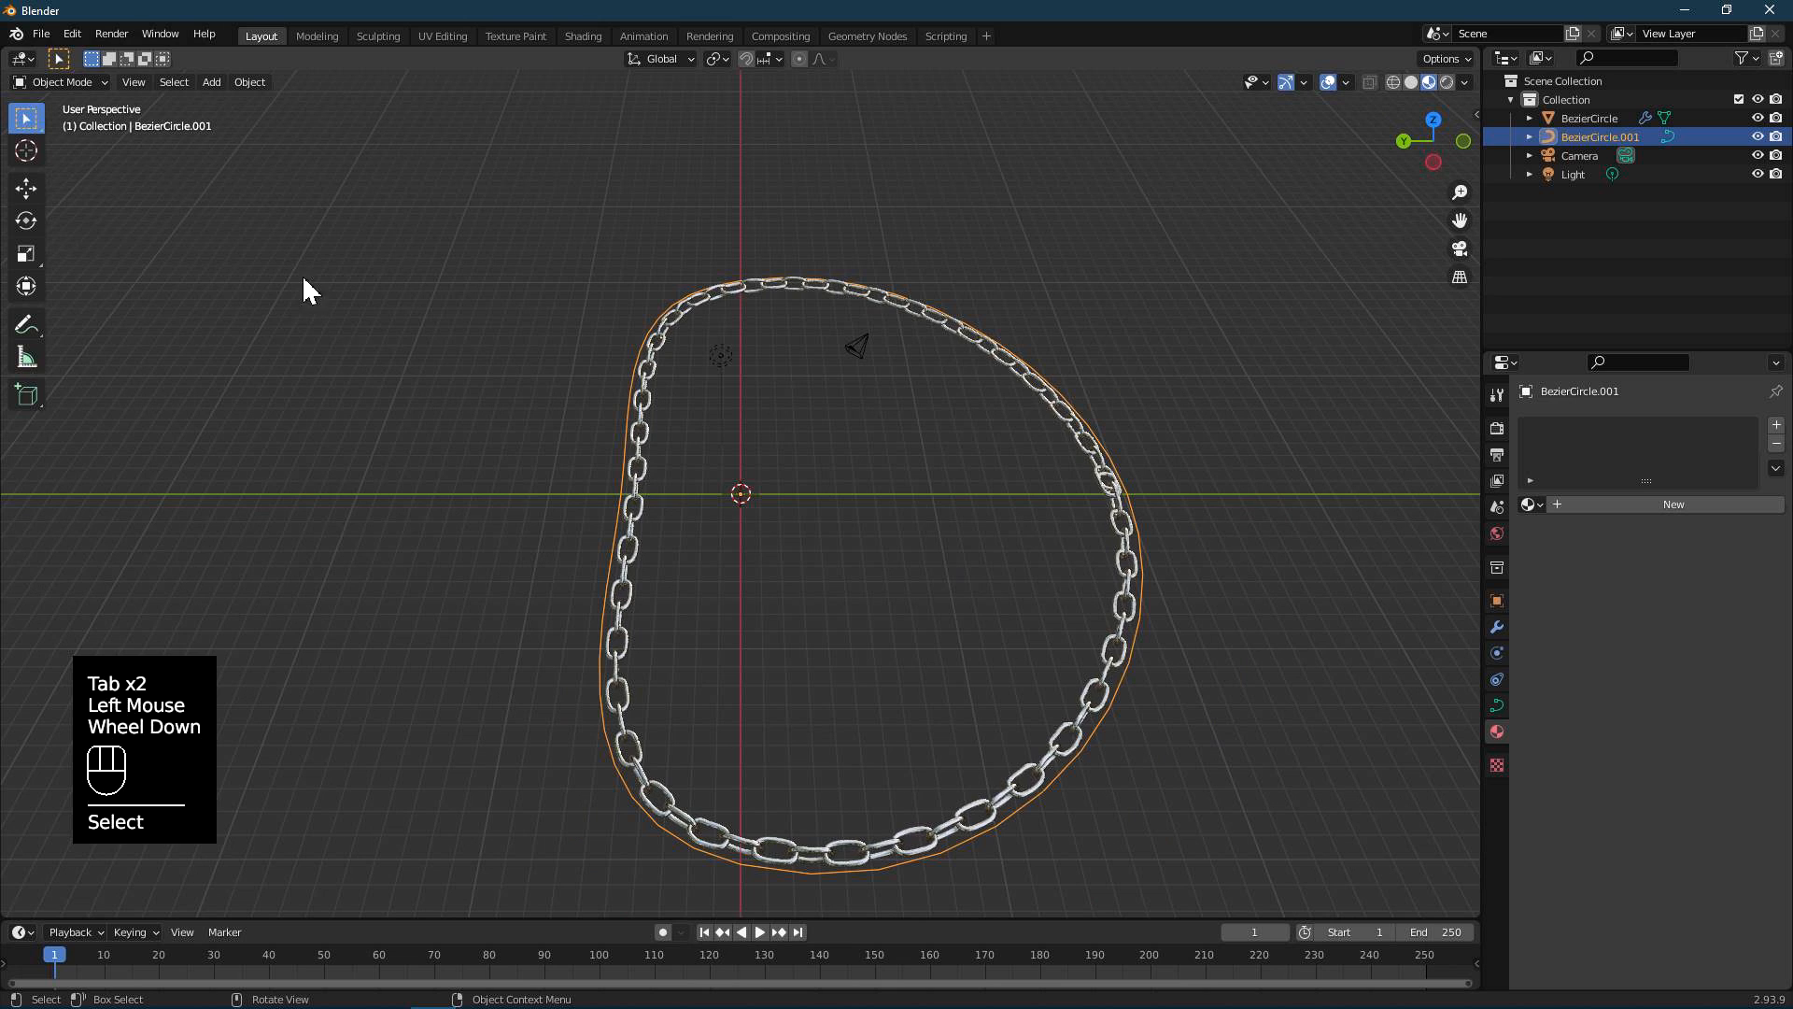
left_click(878, 579)
key("a")
left_click(852, 568)
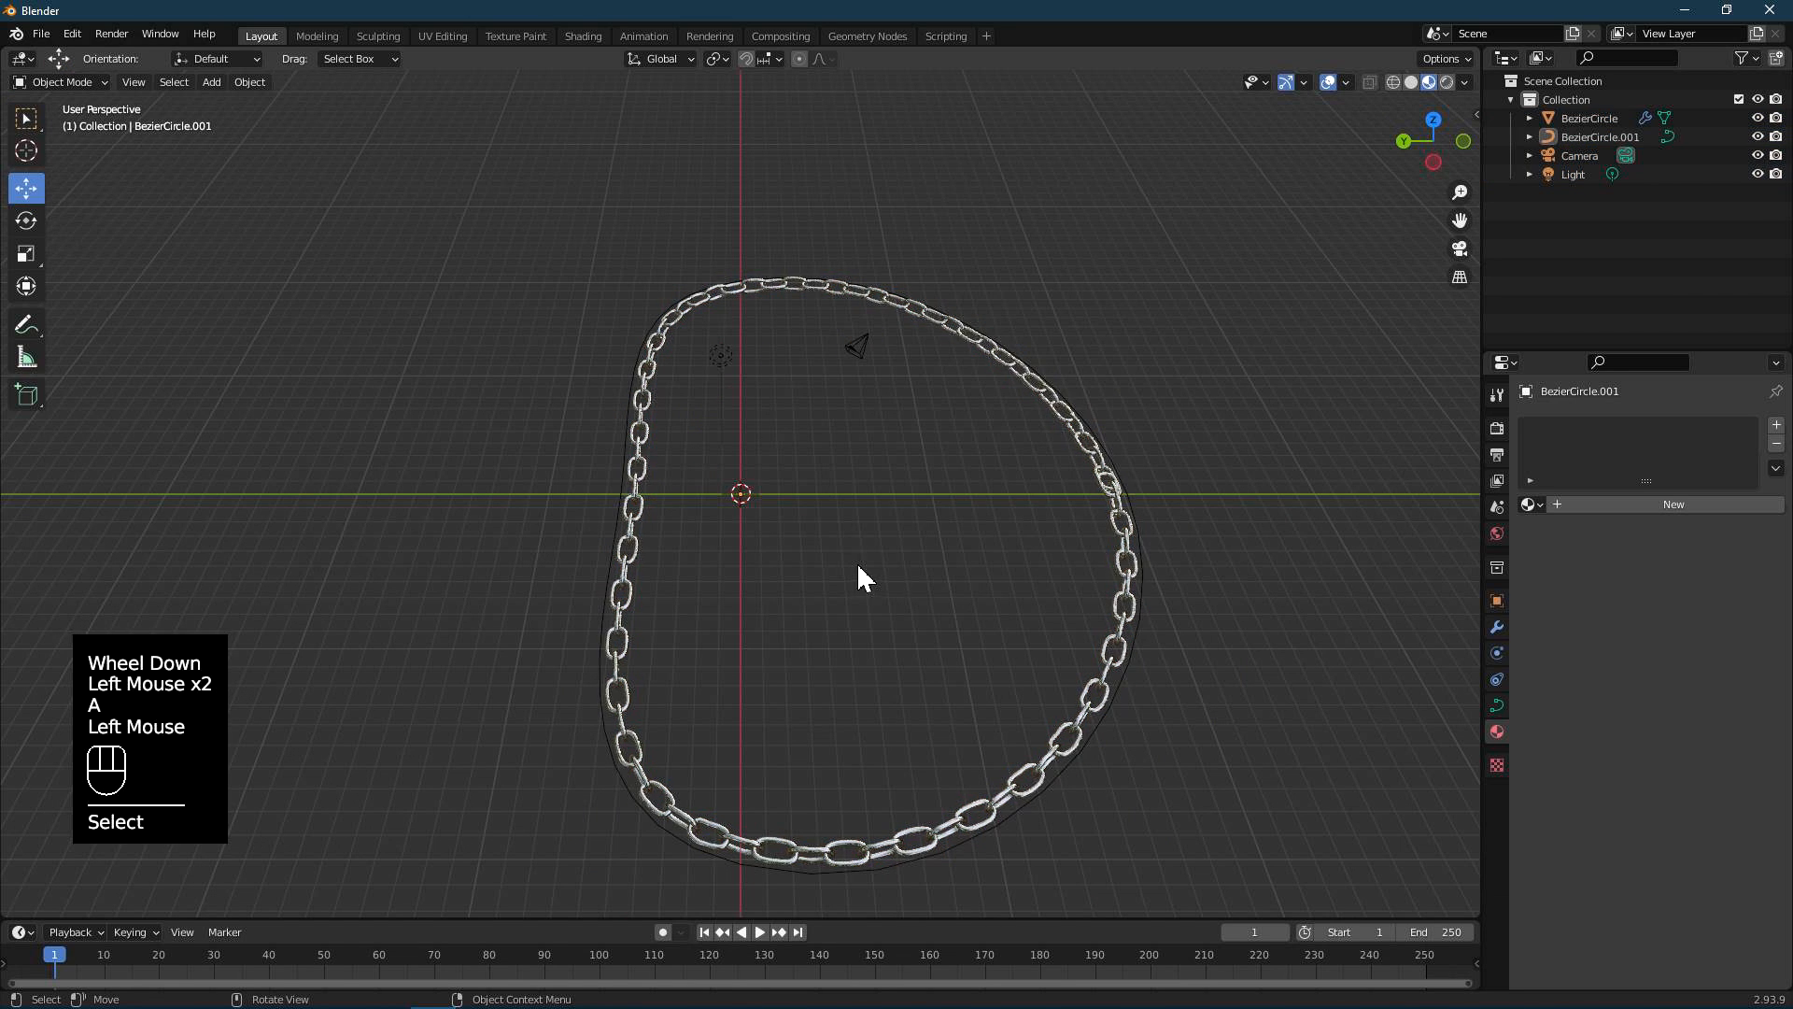
double_click(1144, 581)
left_click(1123, 685)
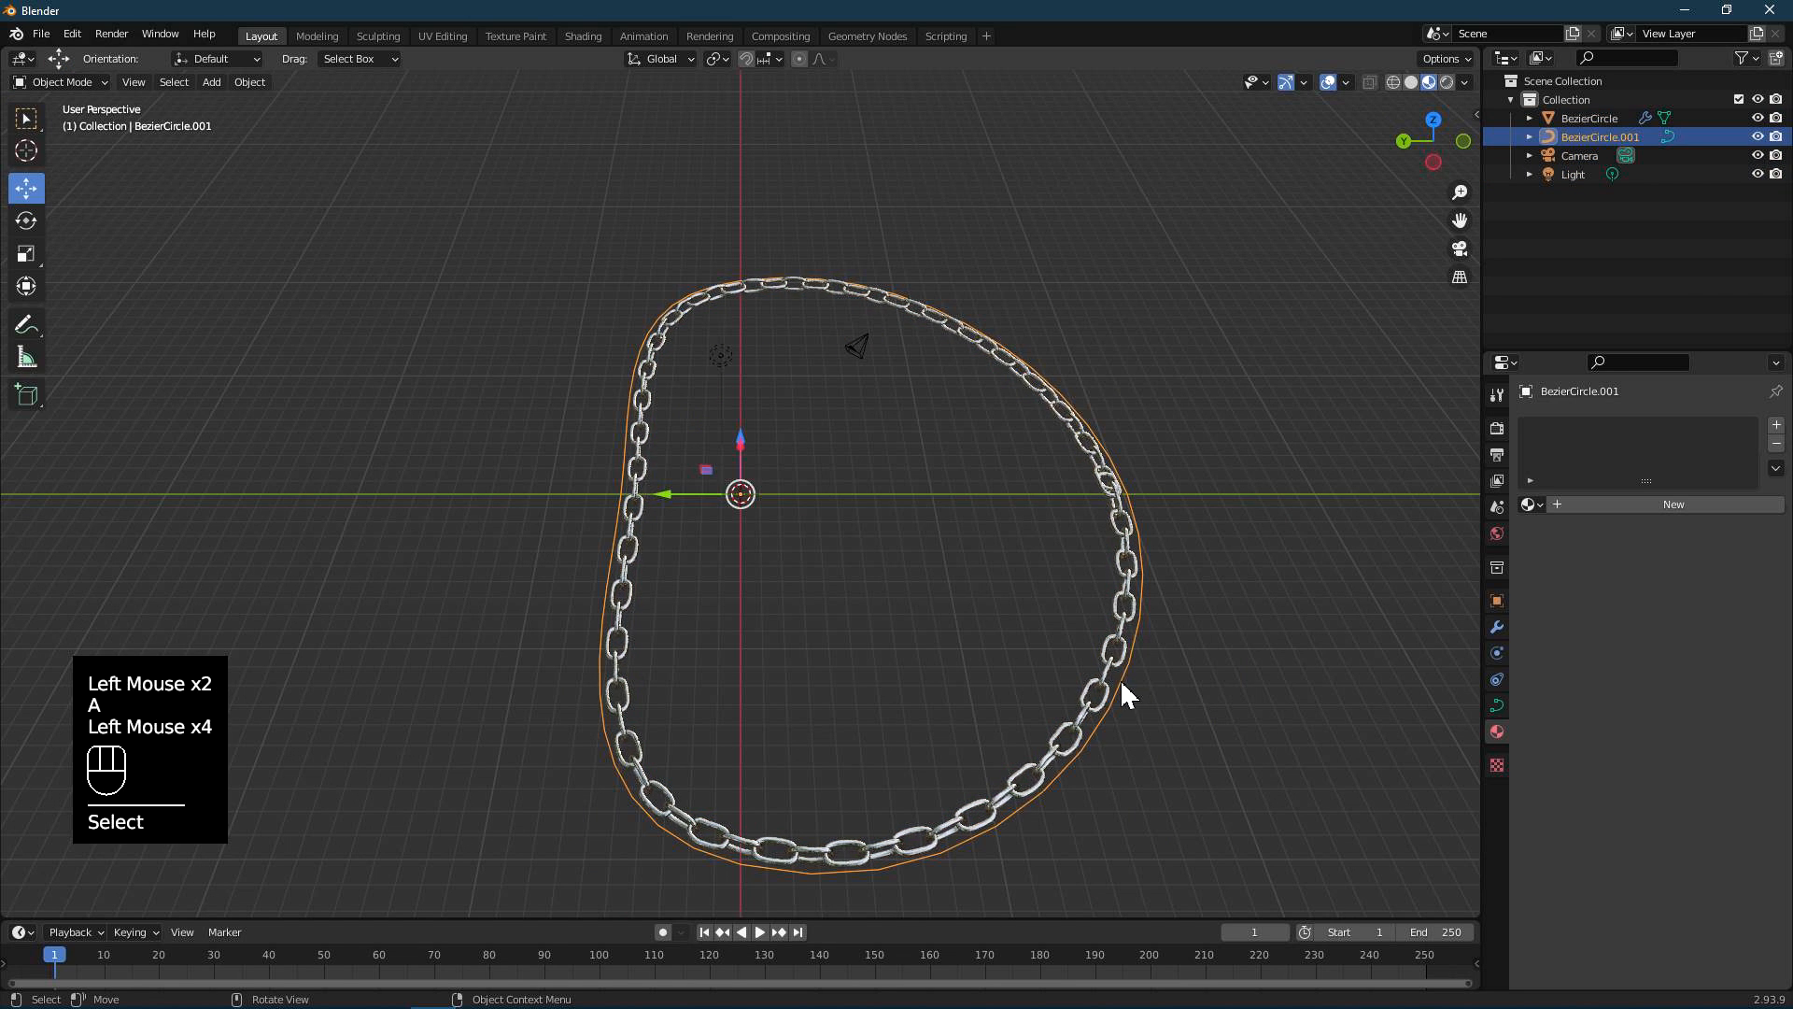
key("Tab")
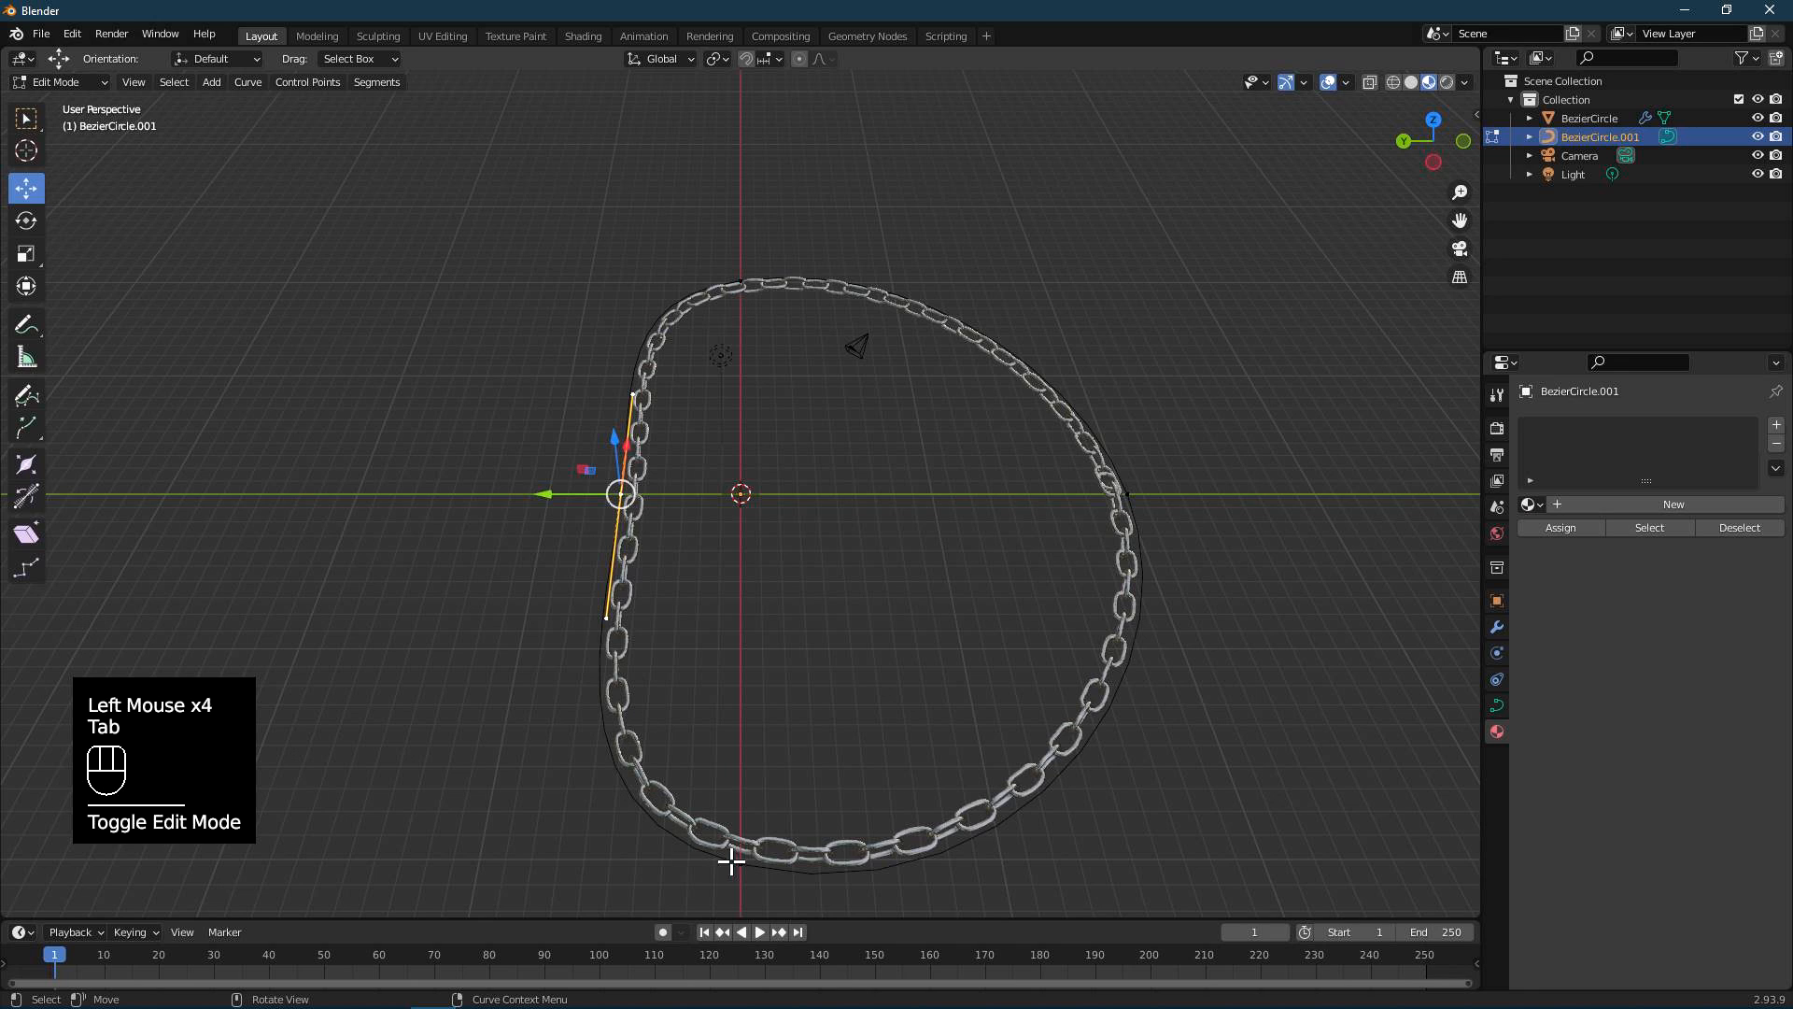
- Raise the path curve's near control point along Z and lower one of its handles to bend the chain vertically
left_click(771, 871)
middle_click_drag(738, 857, 990, 659)
left_click_drag(990, 659, 997, 548)
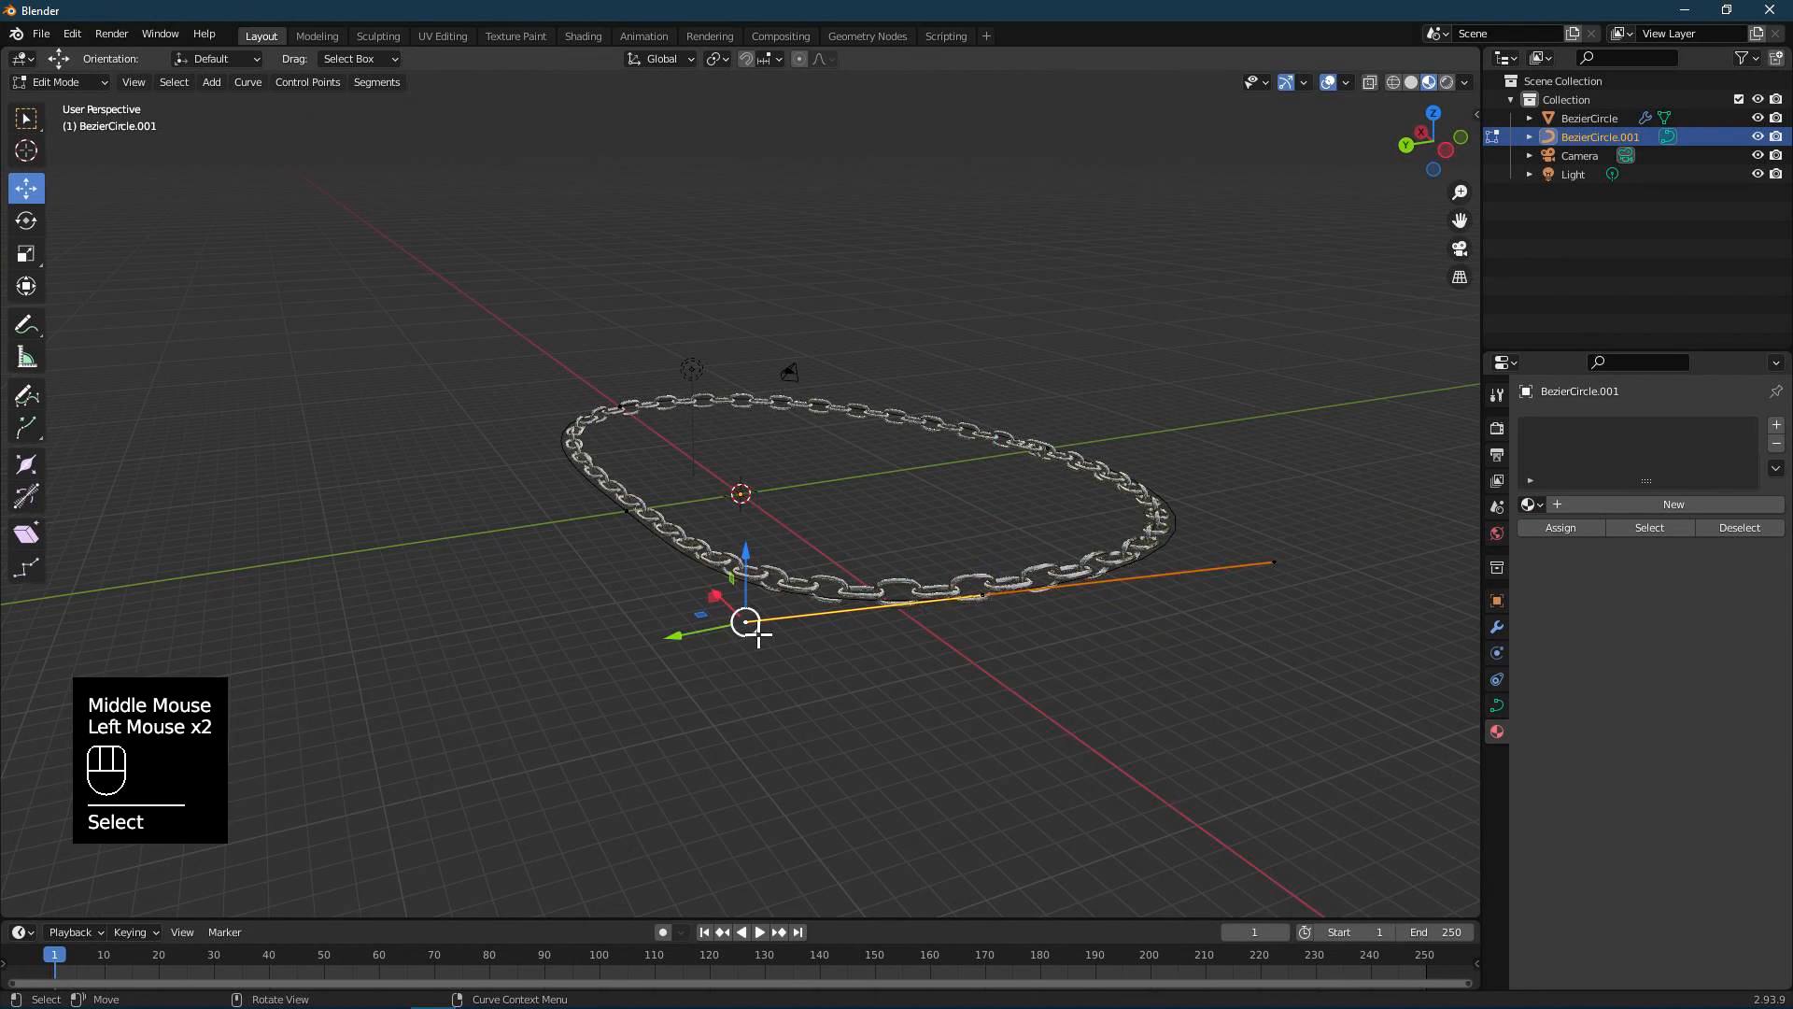
left_click_drag(757, 558, 783, 696)
- Raise the control point where the curve crosses the Y axis along Z and rotate its handles to tilt the chain there
middle_click_drag(1246, 561, 952, 712)
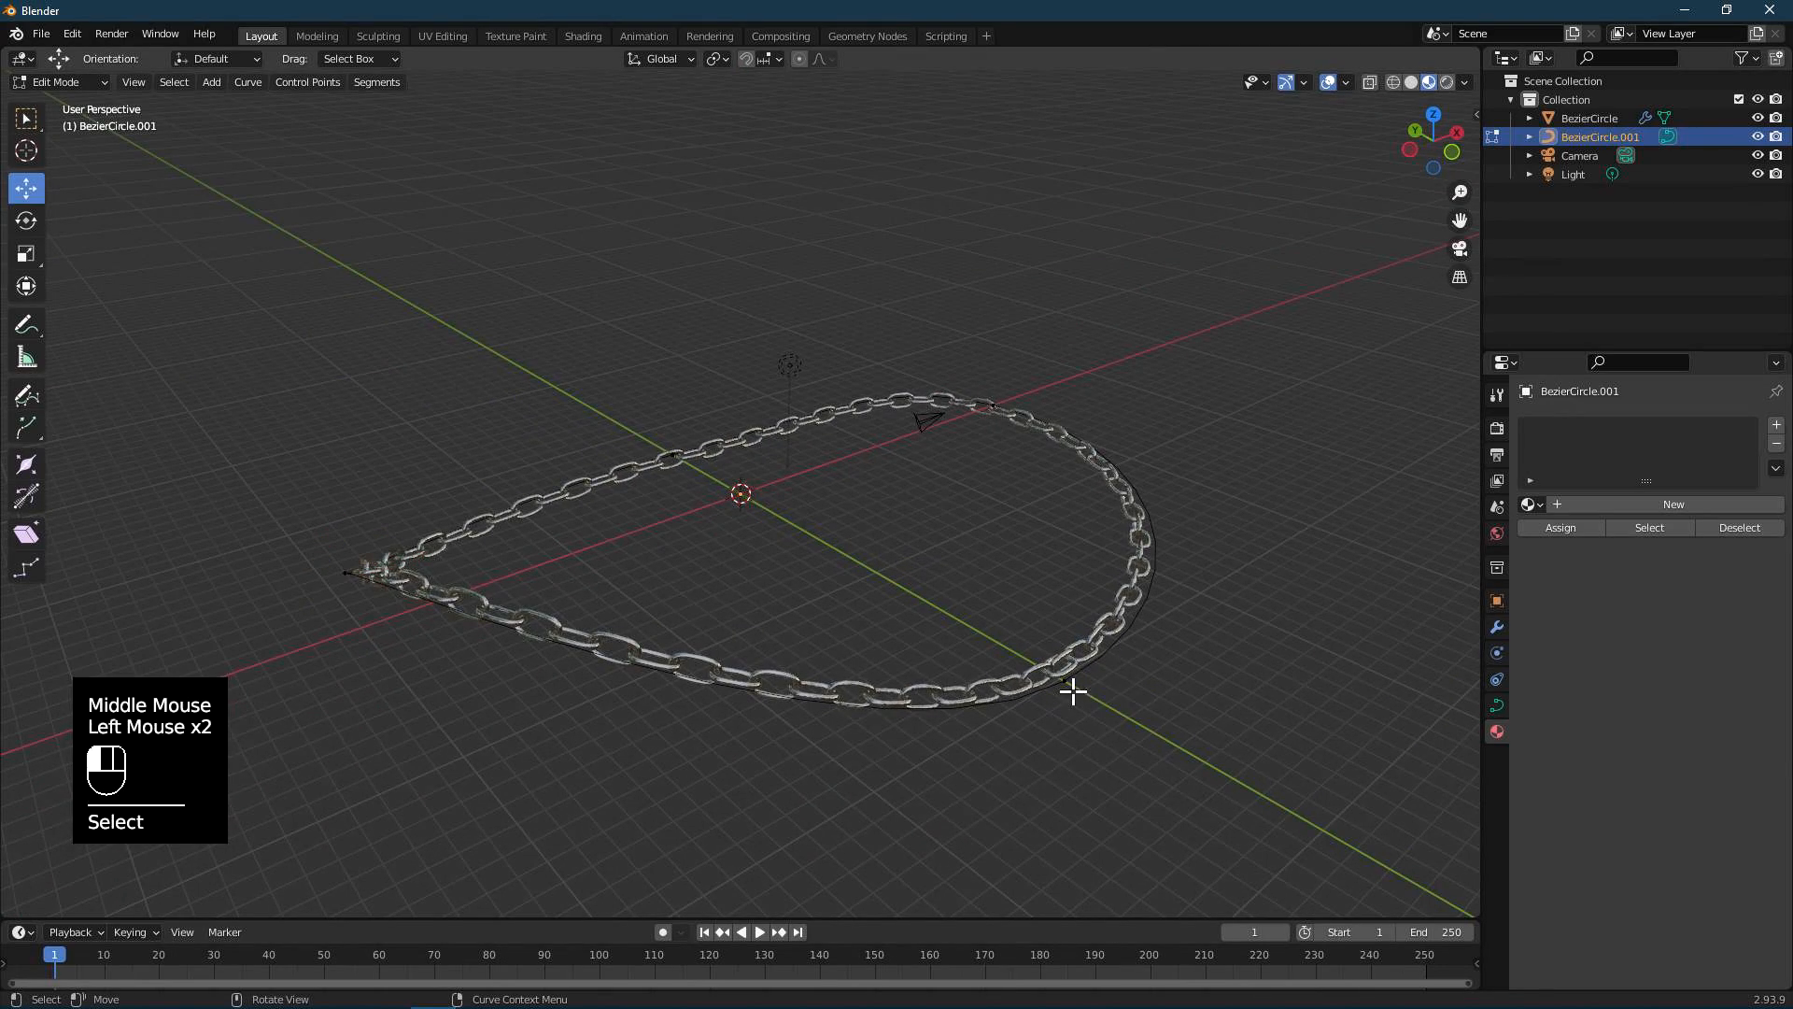
left_click_drag(1080, 633, 1083, 614)
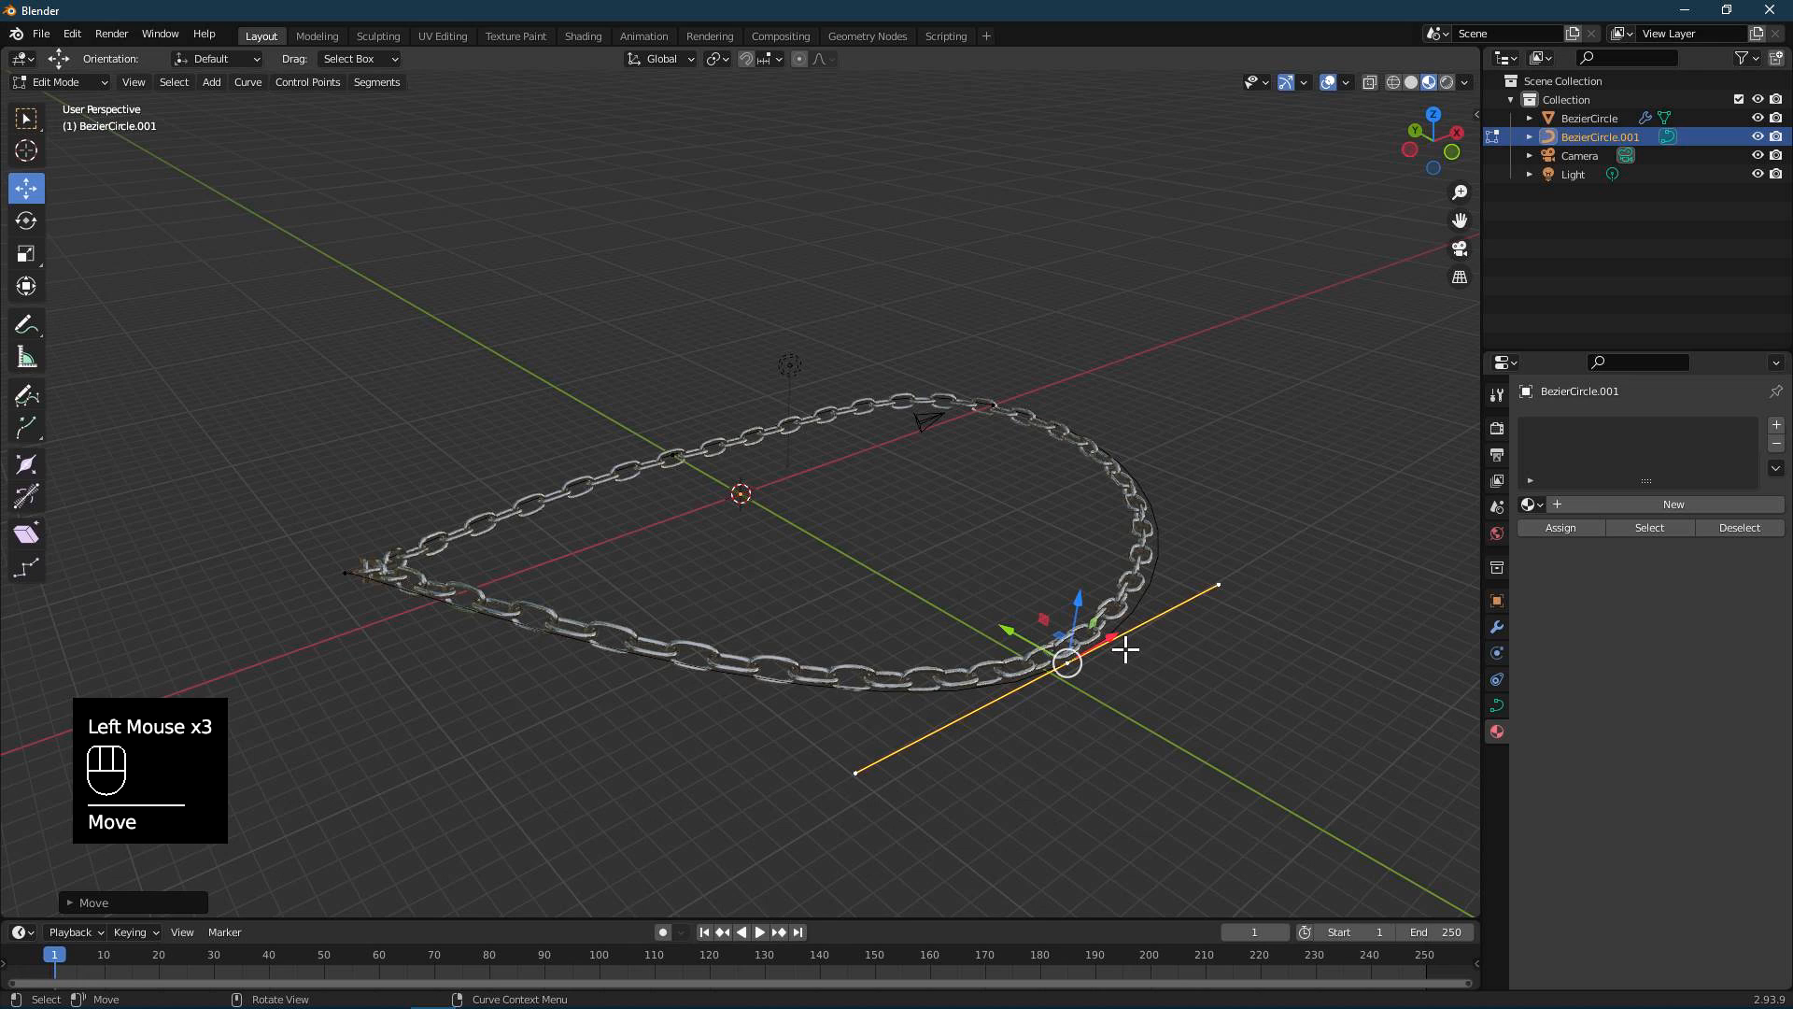
key("r")
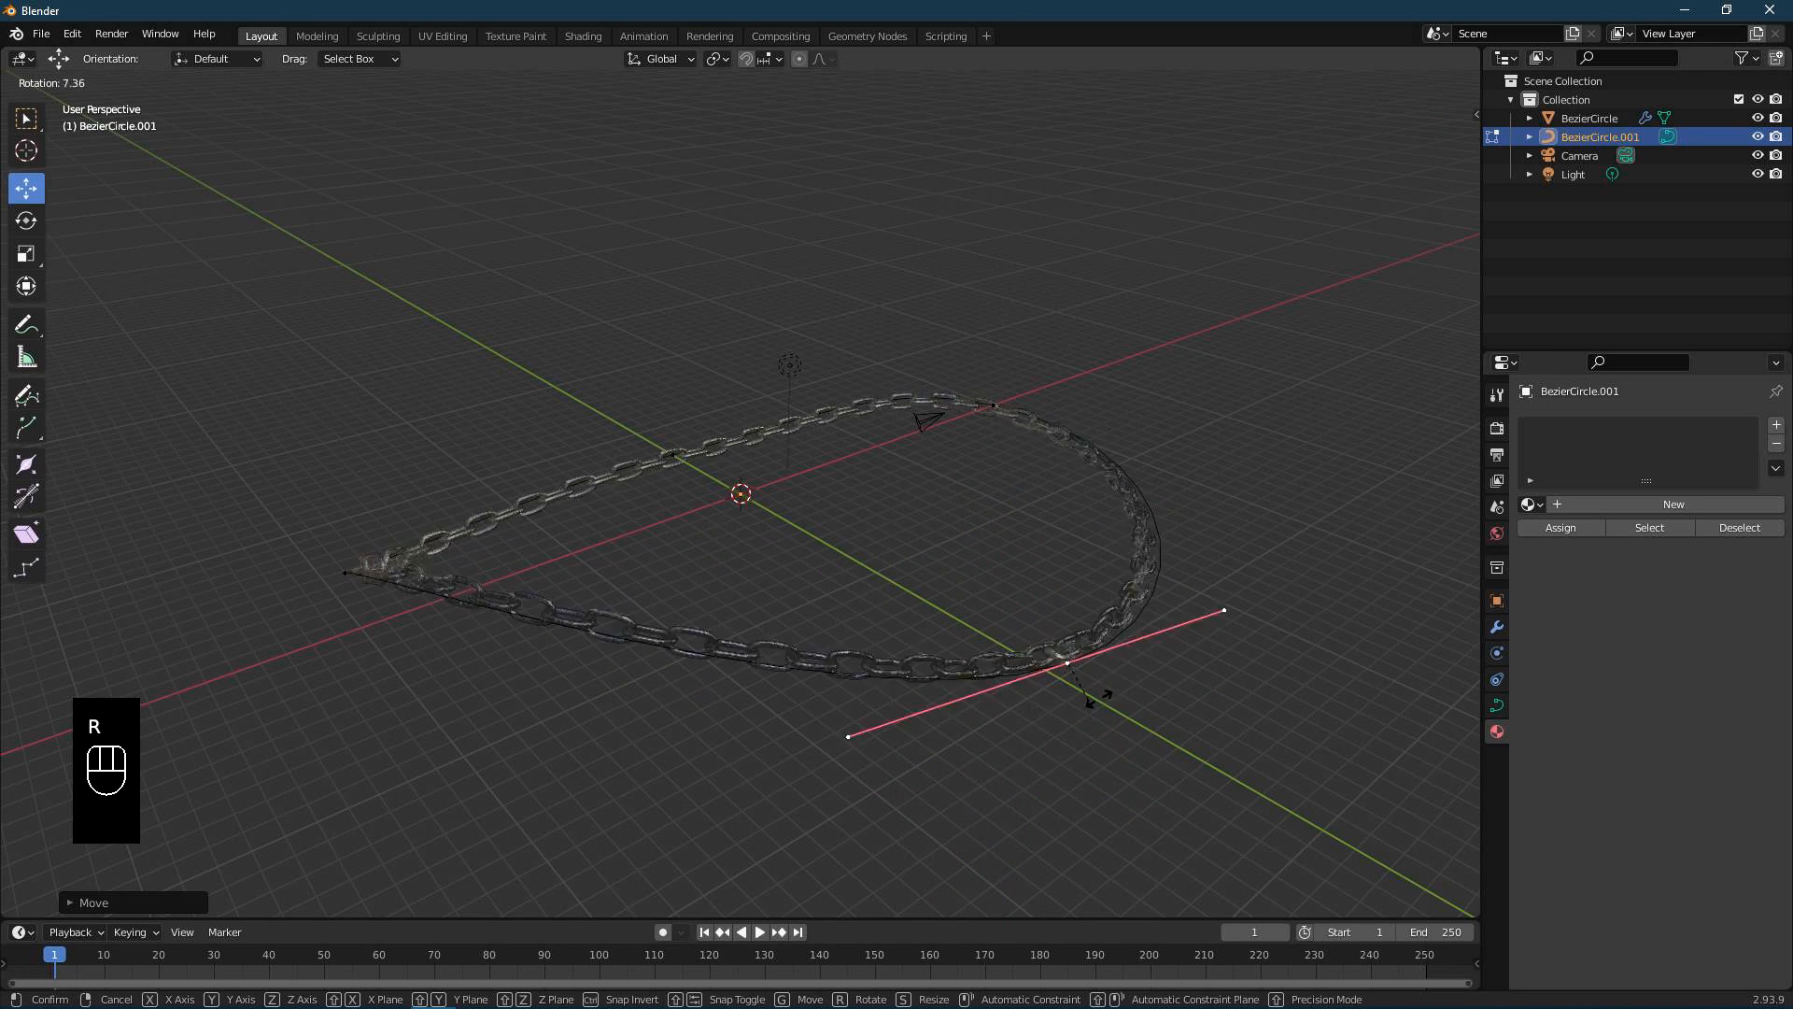
left_click(1111, 662)
- Subdivide the curve segment between the rotated control point and its neighbour on the X axis to add a control point
middle_click_drag(1110, 661, 1064, 564)
left_click(1136, 627, "shift")
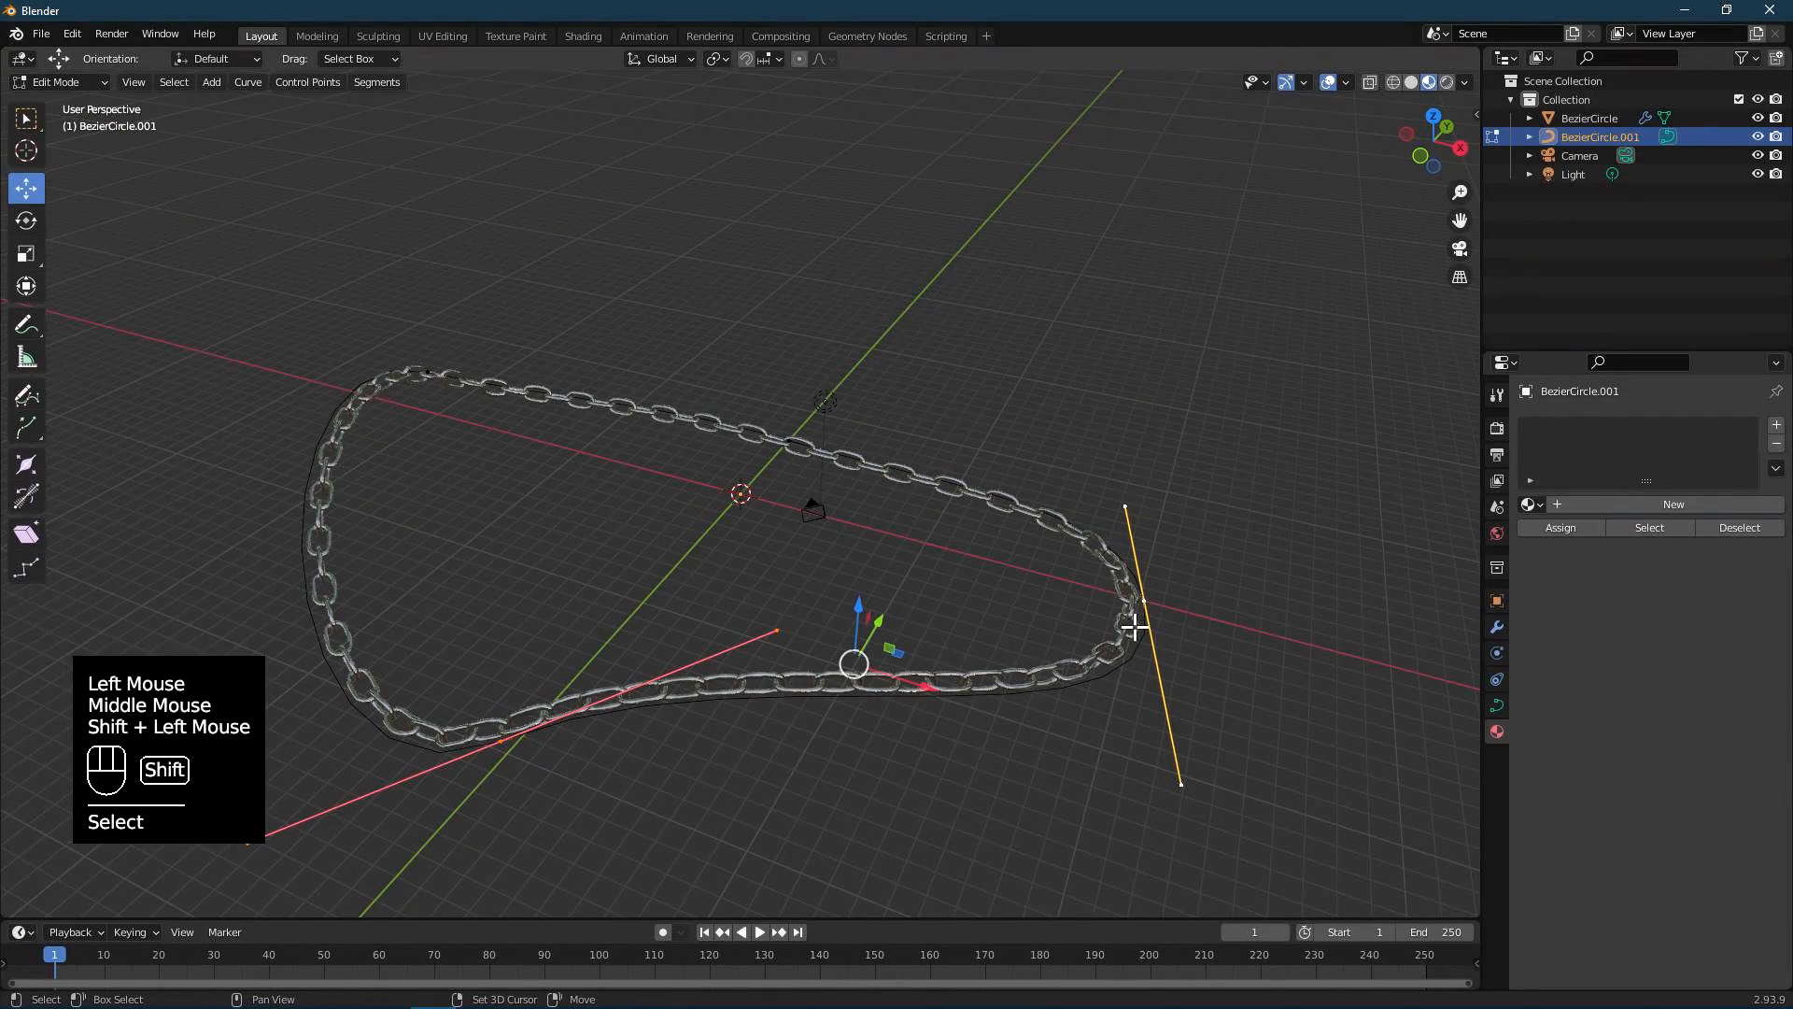
right_click(911, 694)
left_click(850, 513)
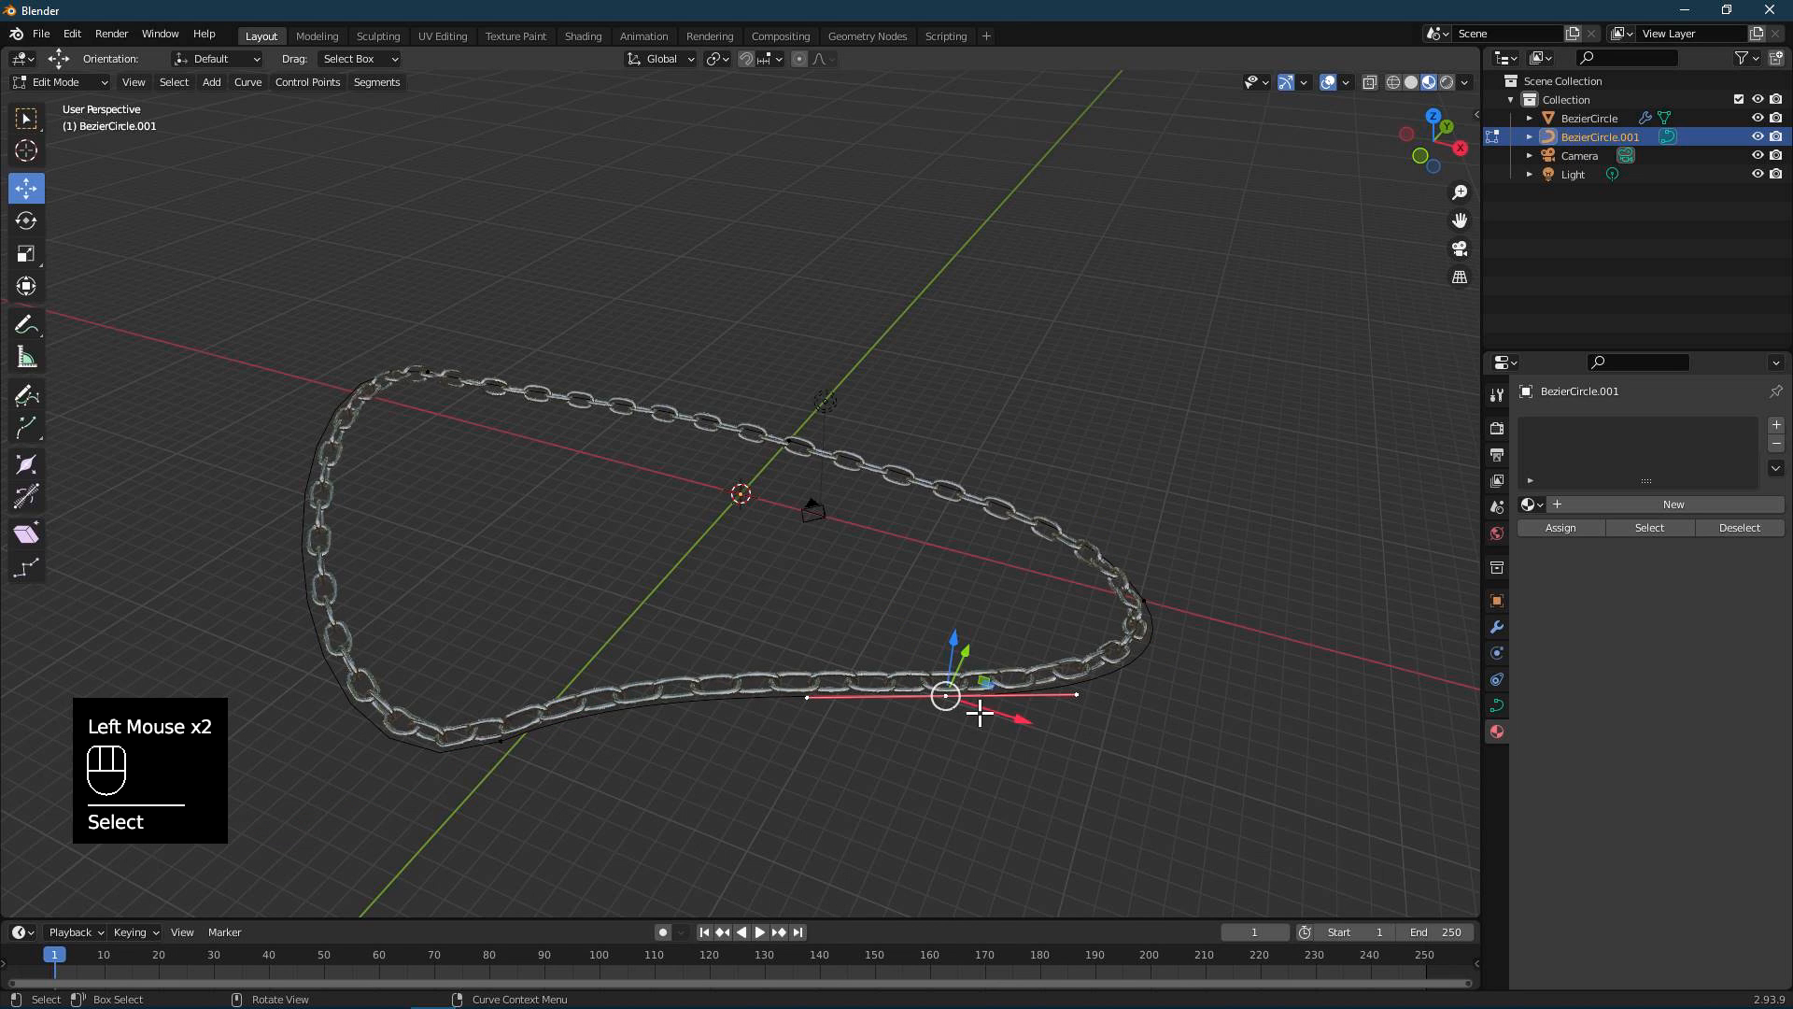
- Reposition the new control point on the subdivided segment, lowering it about 12.24 m along Z
left_click_drag(1038, 735, 1133, 868)
middle_click_drag(1133, 868, 1004, 735)
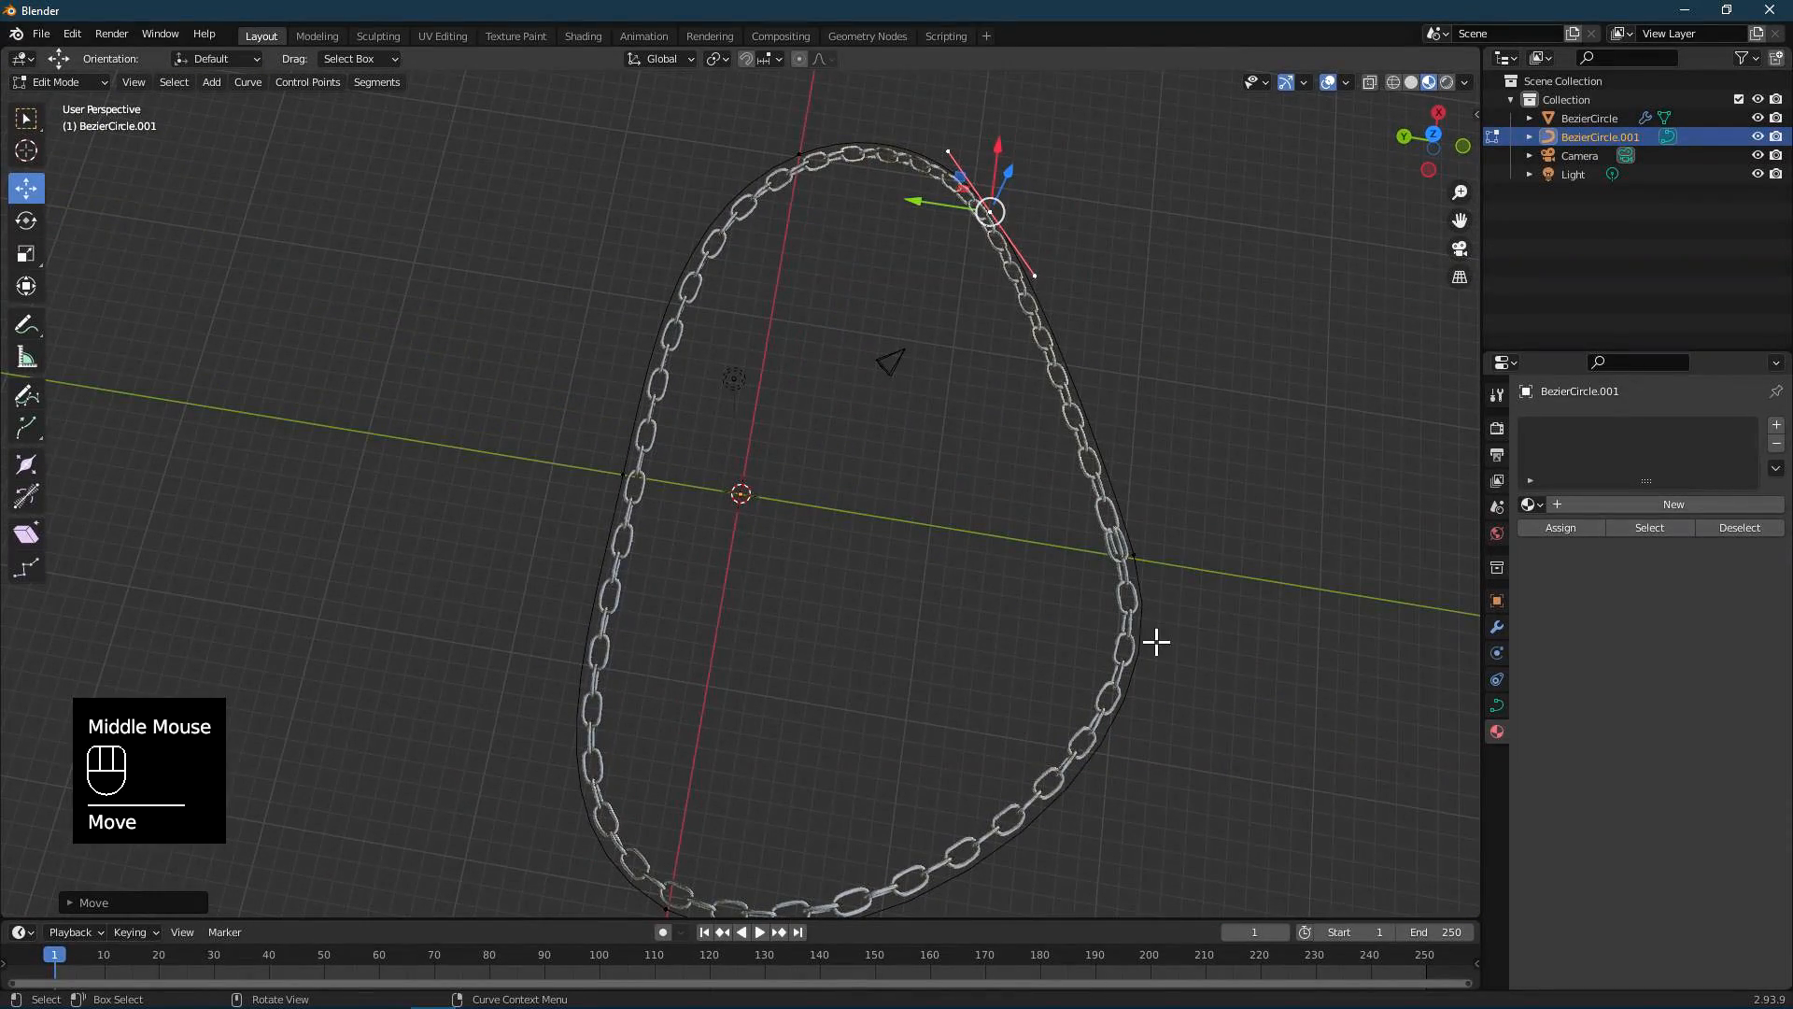
left_click_drag(1025, 184, 1030, 184)
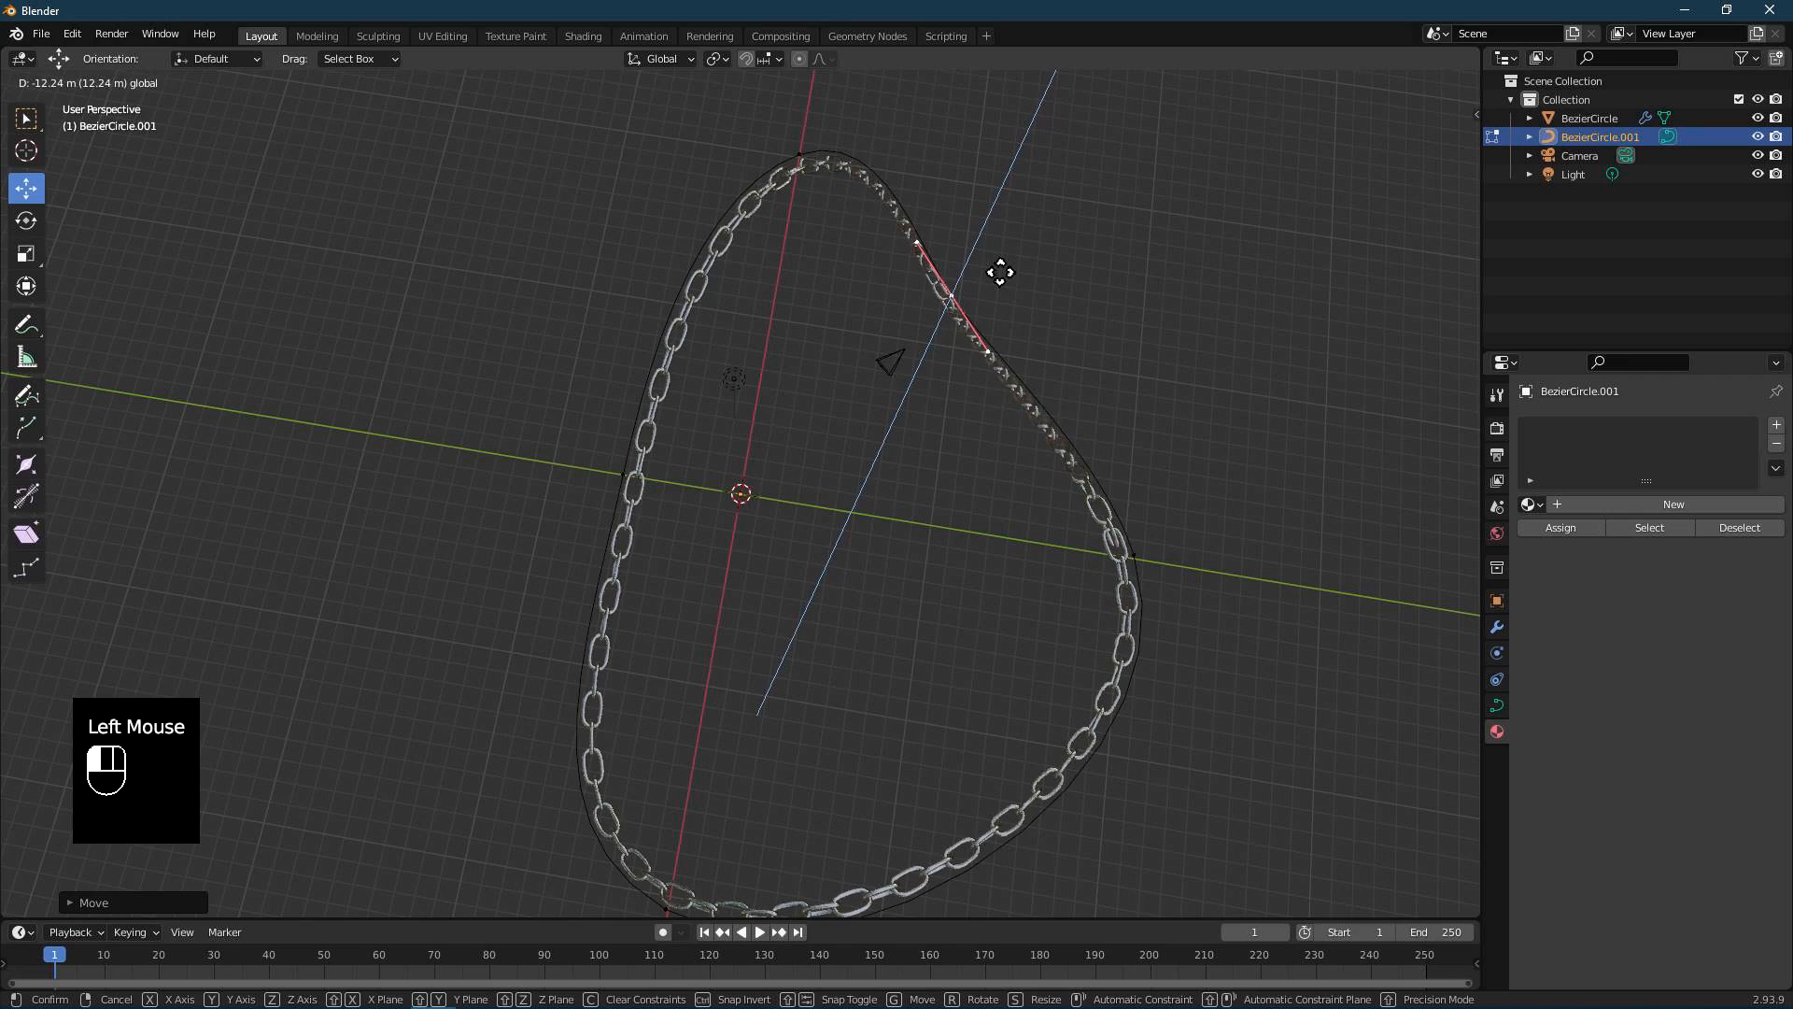
left_click_drag(998, 274, 996, 271)
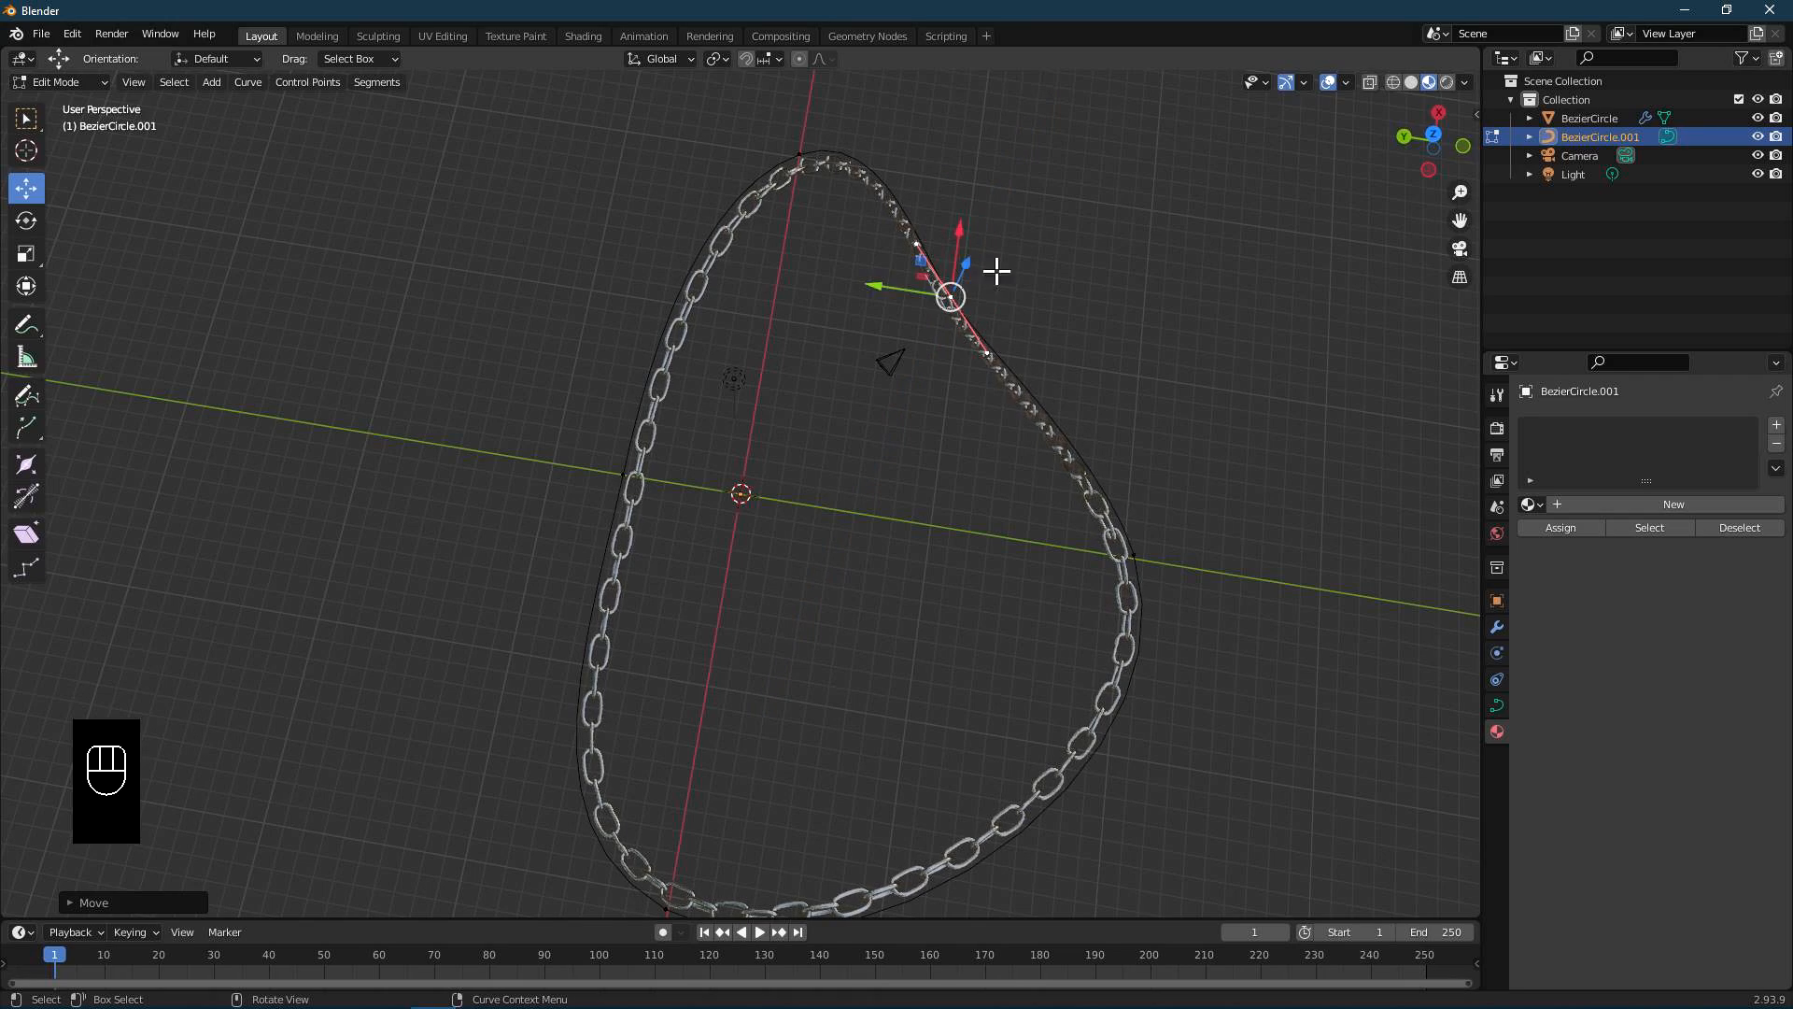
- Examine the bent chain's links up close to check their interlocking and metallic finish
scroll(989, 569, "up", 3)
middle_click_drag(1085, 589, 653, 520)
scroll(613, 480, "up", 5)
middle_click_drag(552, 452, 35, 293)
scroll(699, 396, "down", 1)
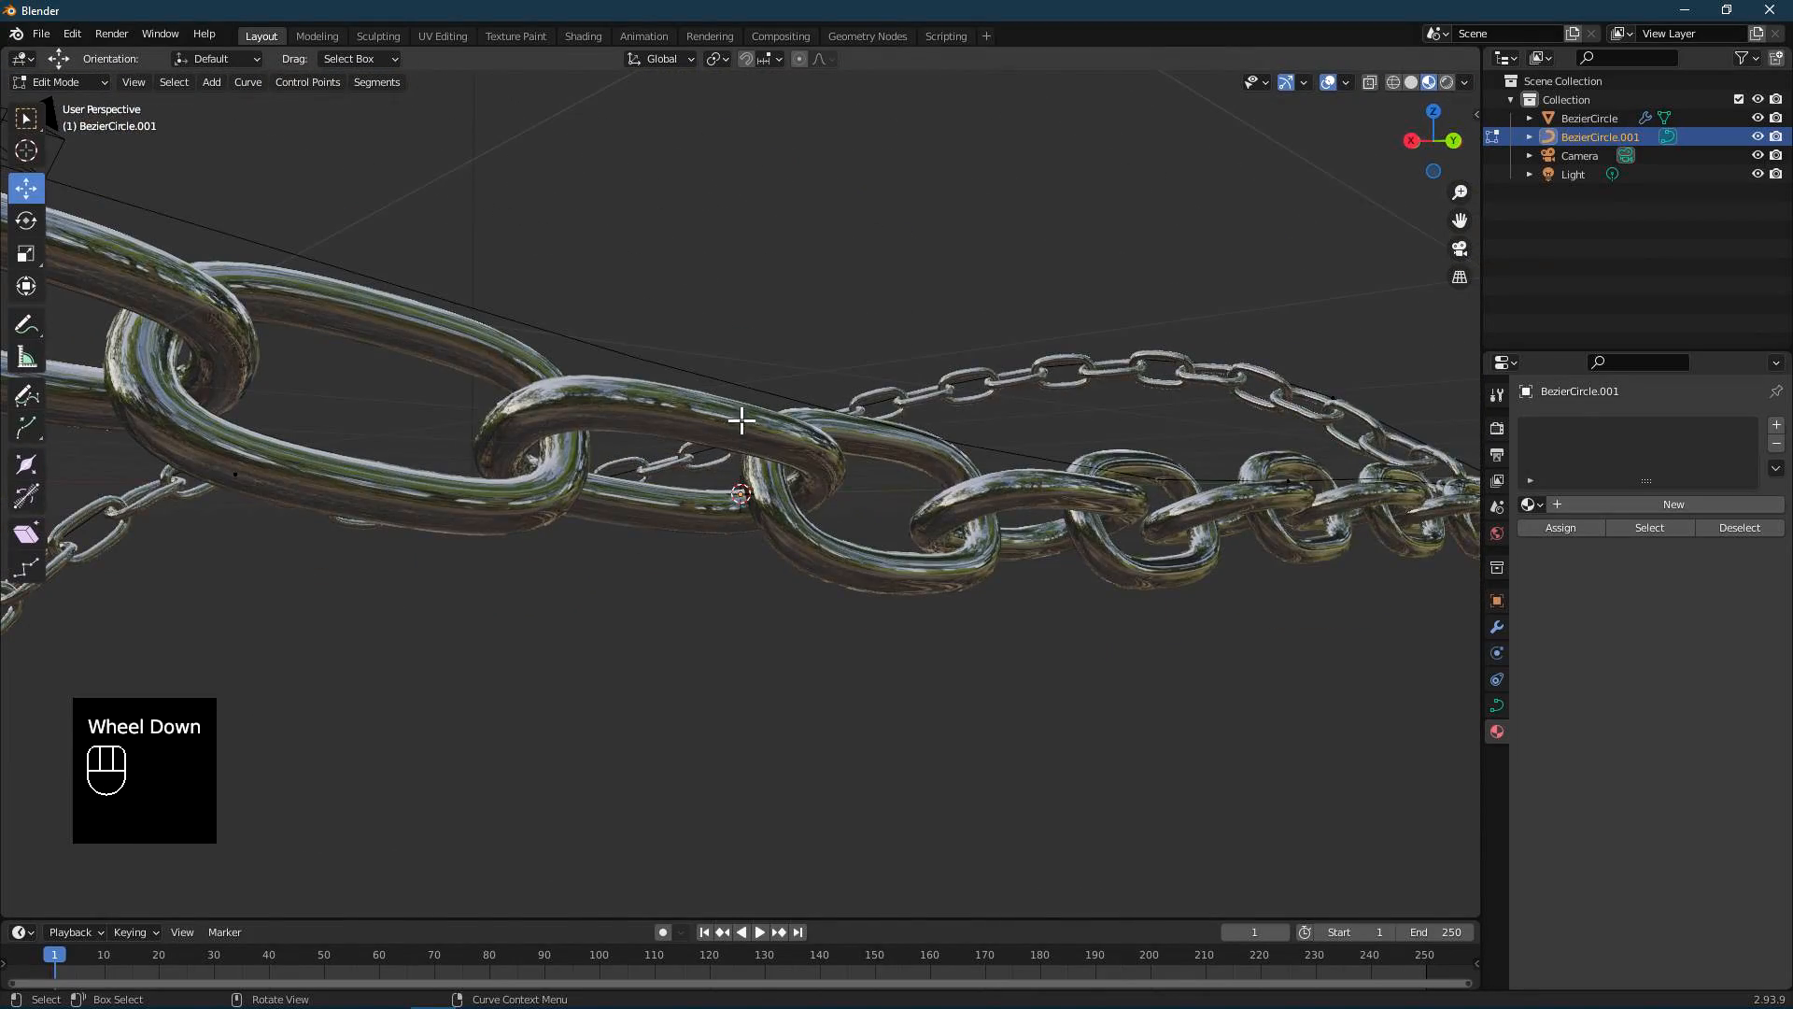
middle_click_drag(741, 421, 762, 423)
scroll(925, 454, "down", 1)
middle_click_drag(928, 452, 933, 477)
scroll(898, 465, "down", 1)
scroll(860, 477, "down", 2)
middle_click_drag(821, 488, 808, 528)
- Return to Object Mode and add a plane mesh at the scene origin
key("shift+a")
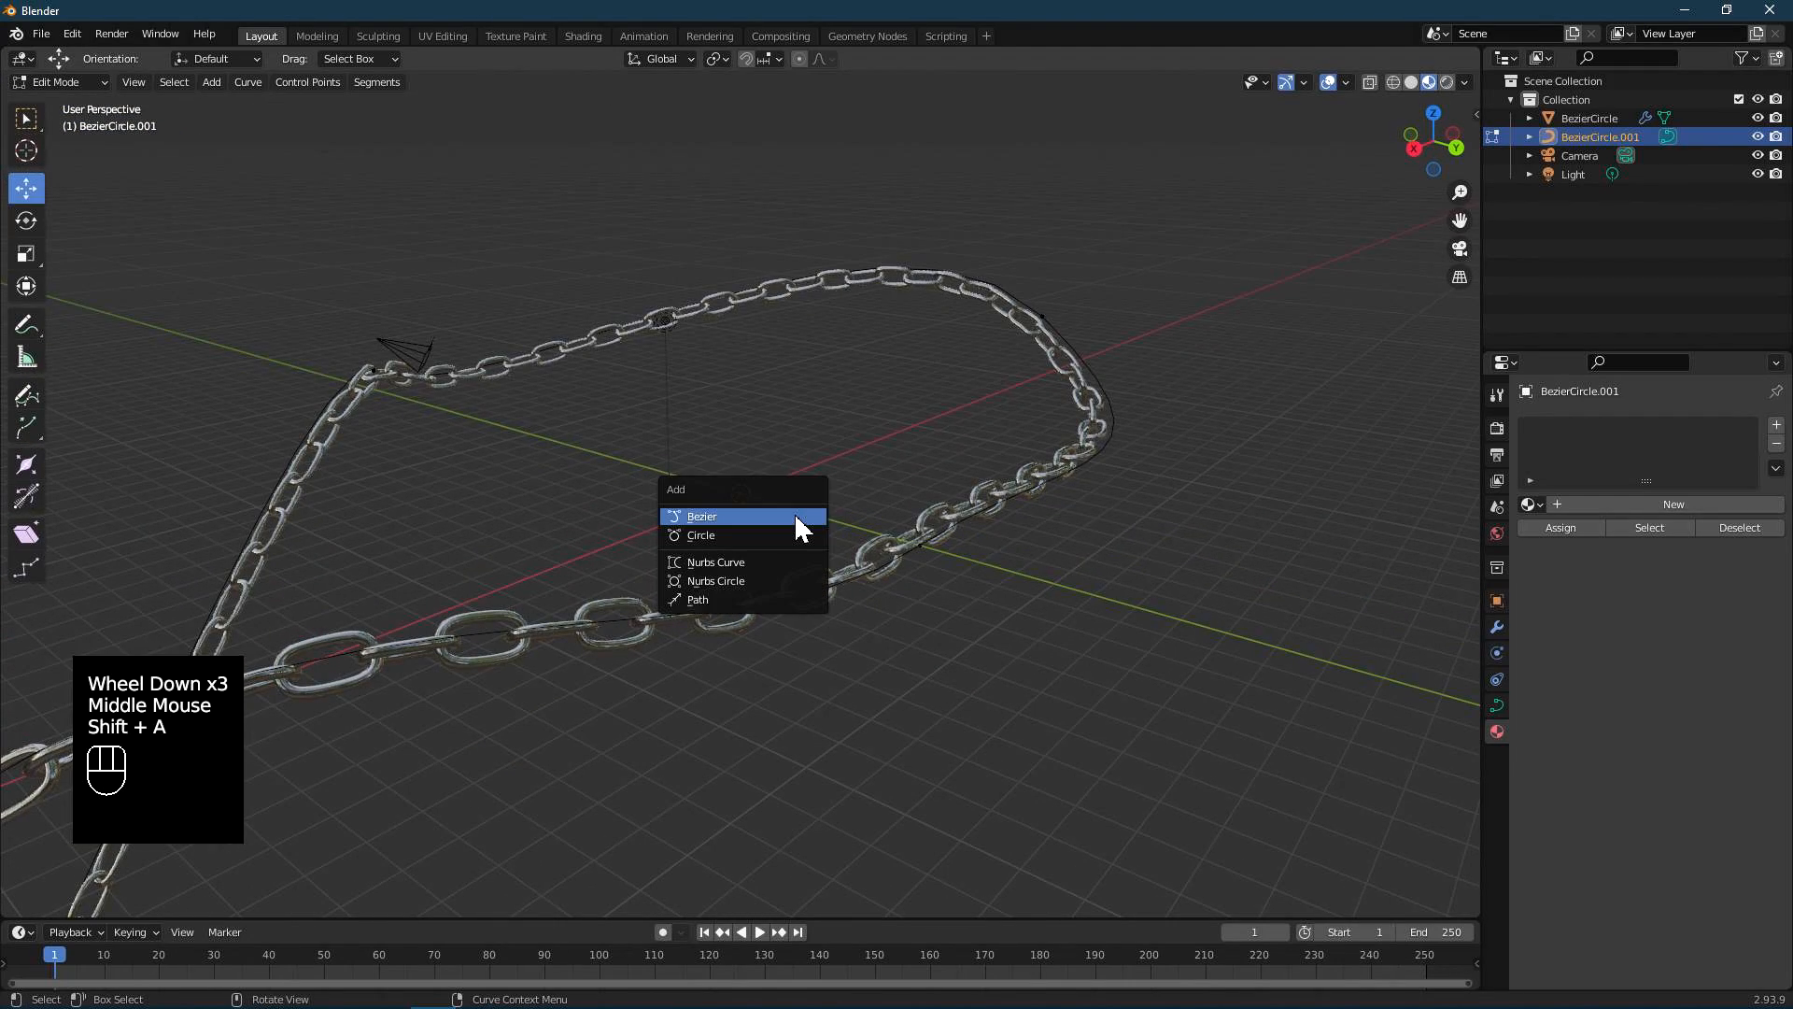
key("Tab")
middle_click_drag(816, 482, 820, 494)
left_click(822, 485)
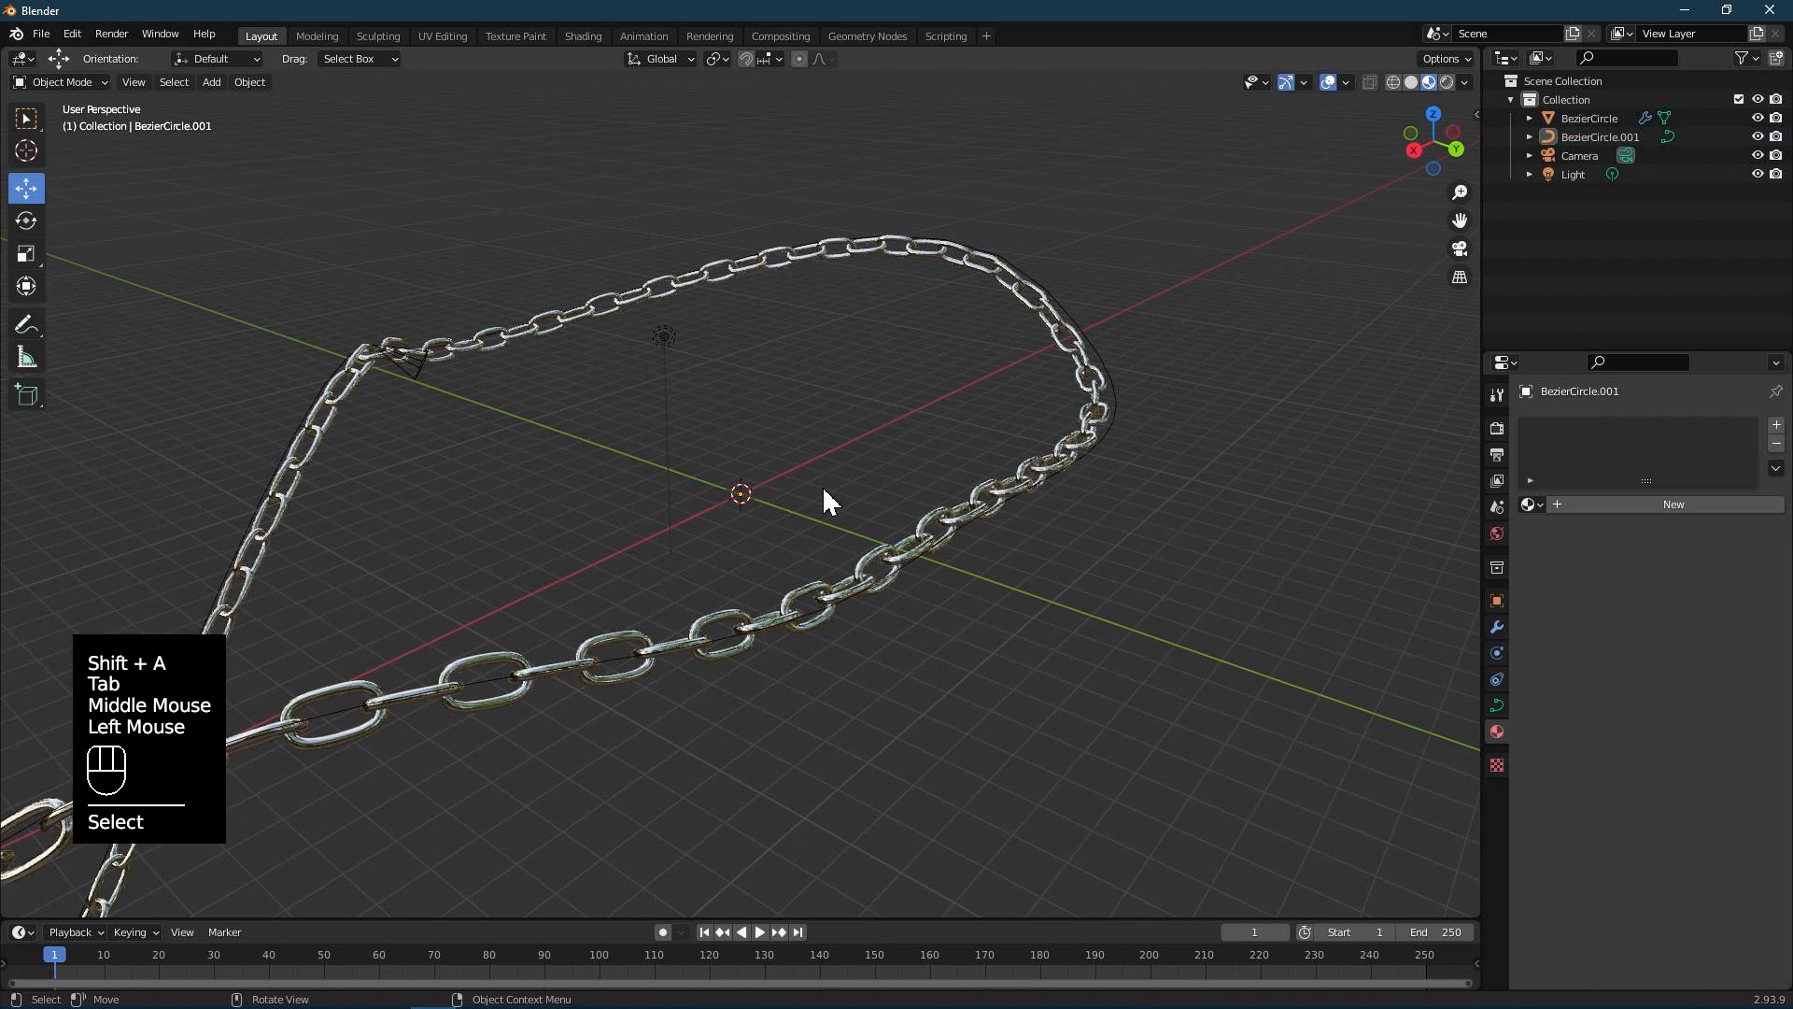
key("shift+a")
mouse_move(822, 484)
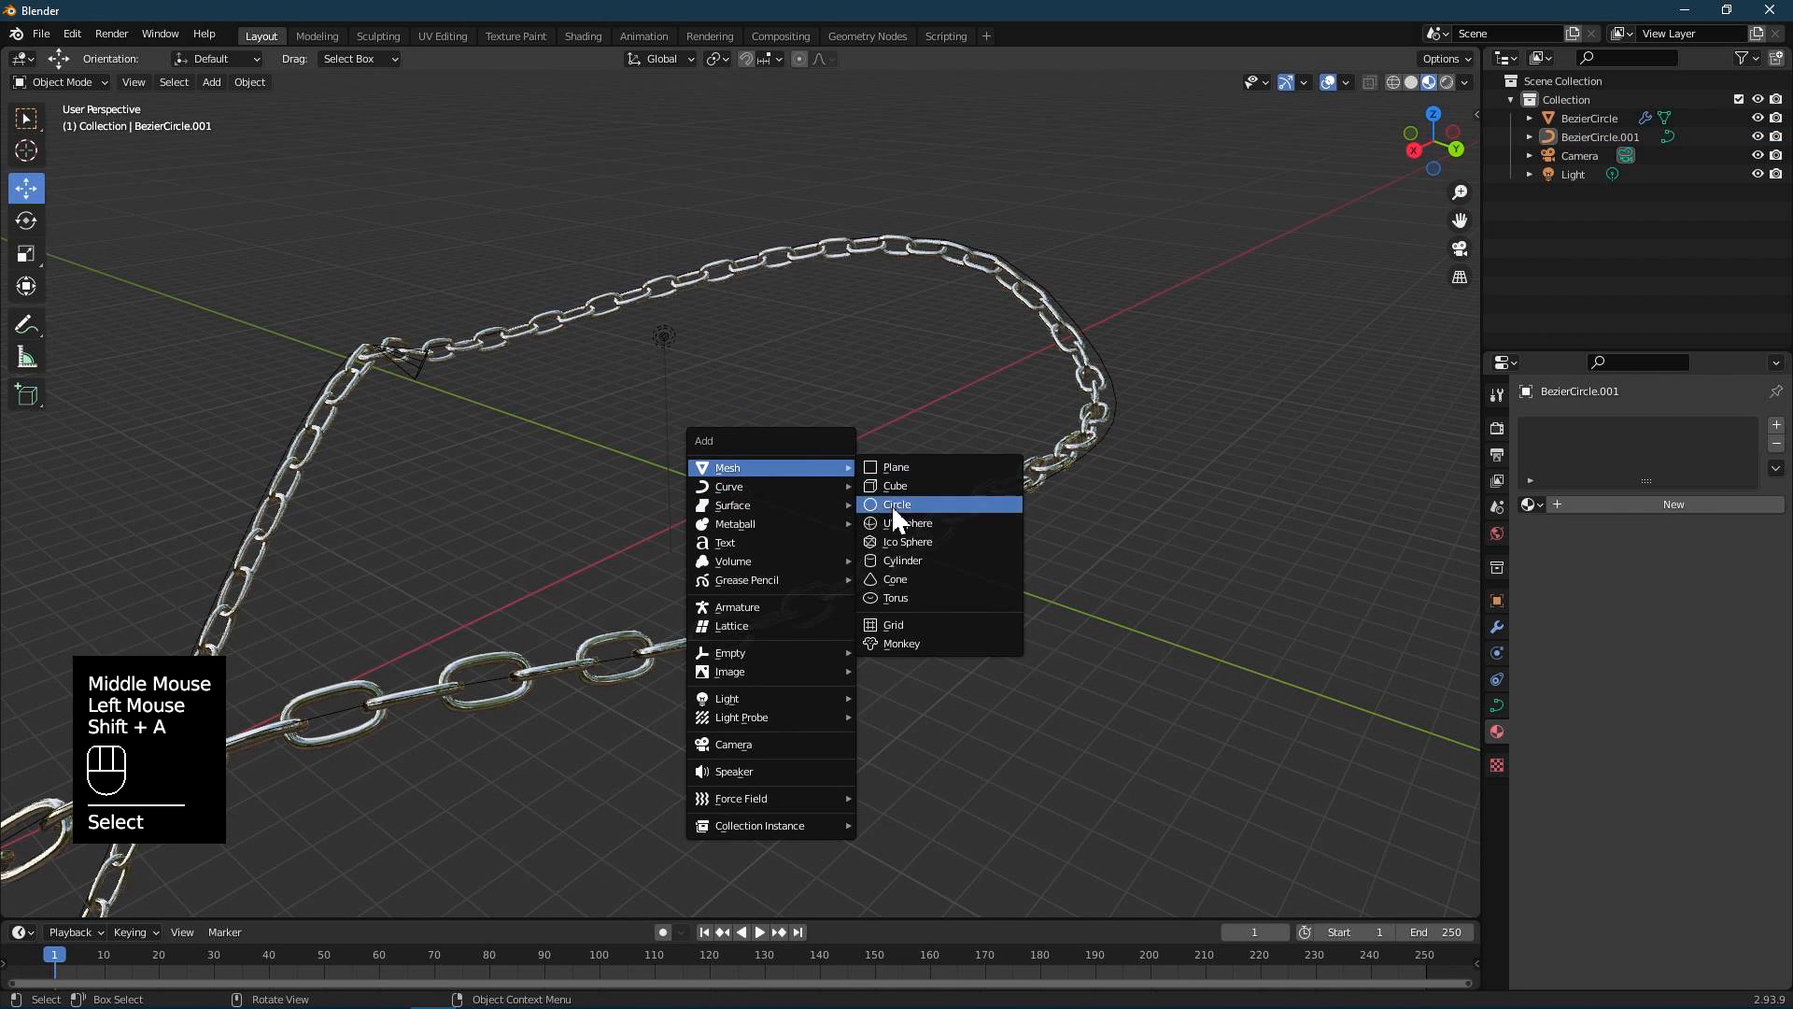
left_click(913, 467)
scroll(860, 479, "down", 2)
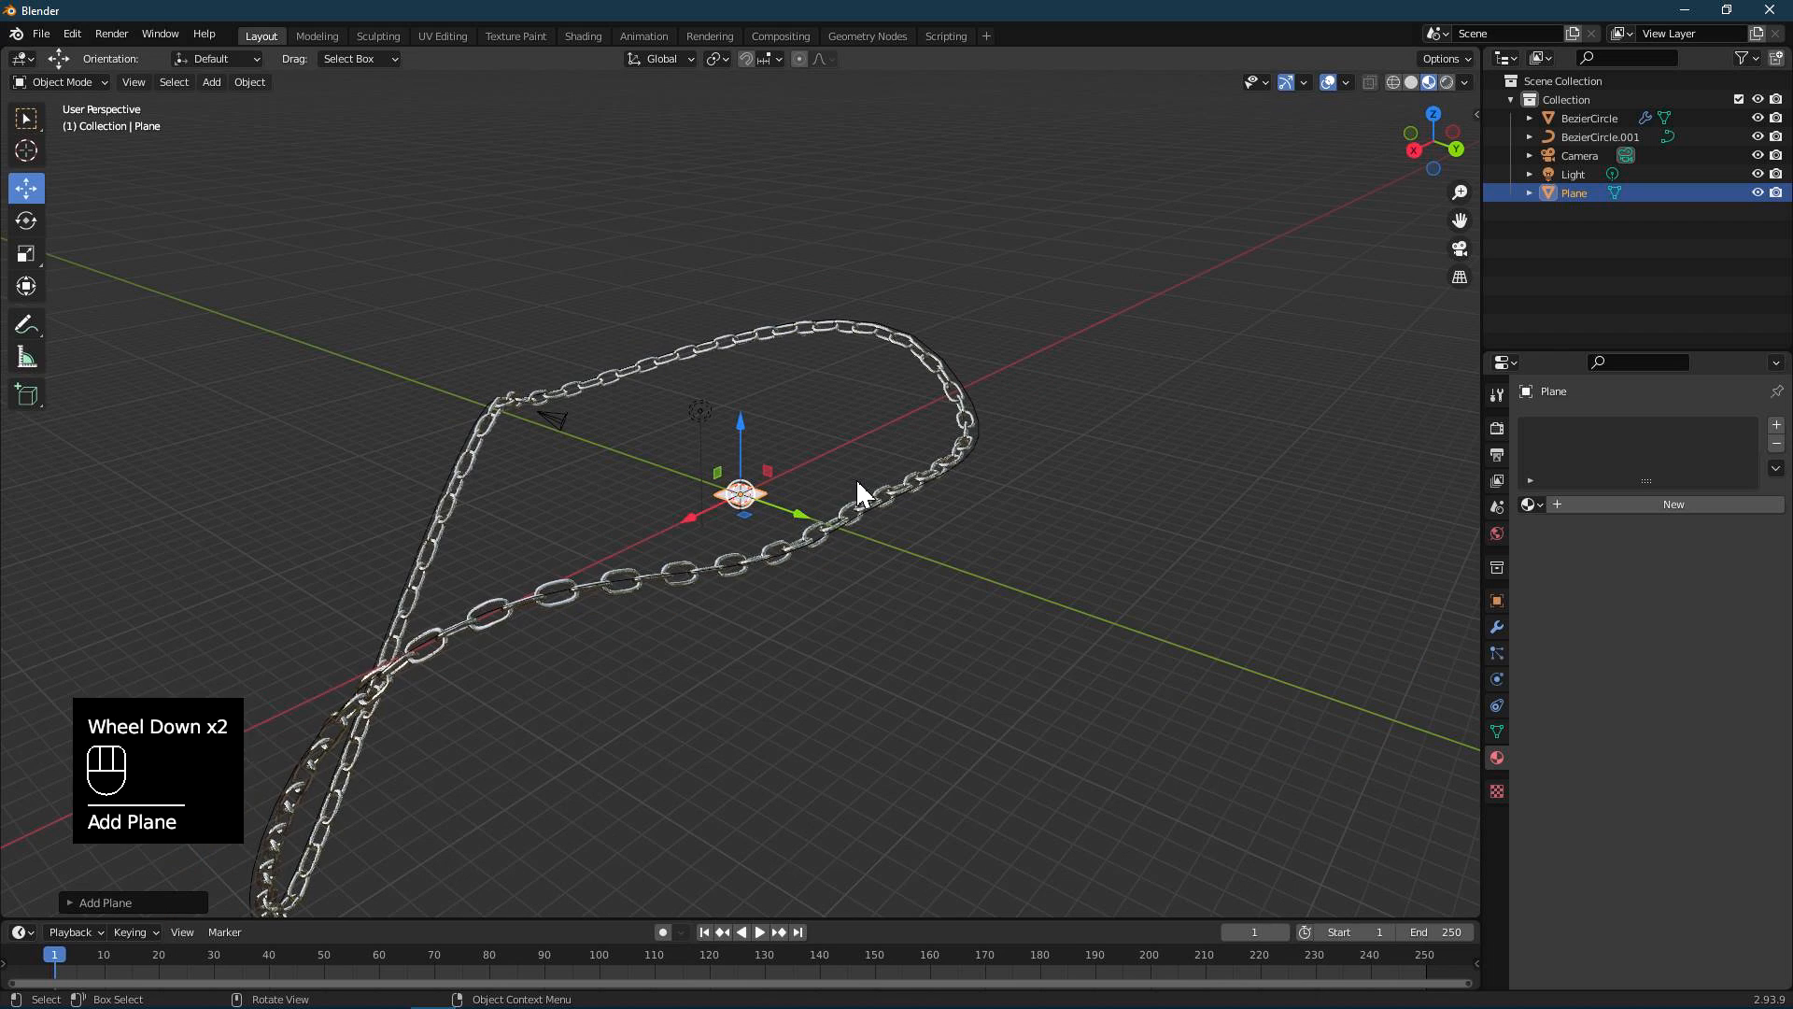
- Scale the plane's mesh by a factor of 100 in Edit Mode to form a large ground surface
key("Tab")
key("s")
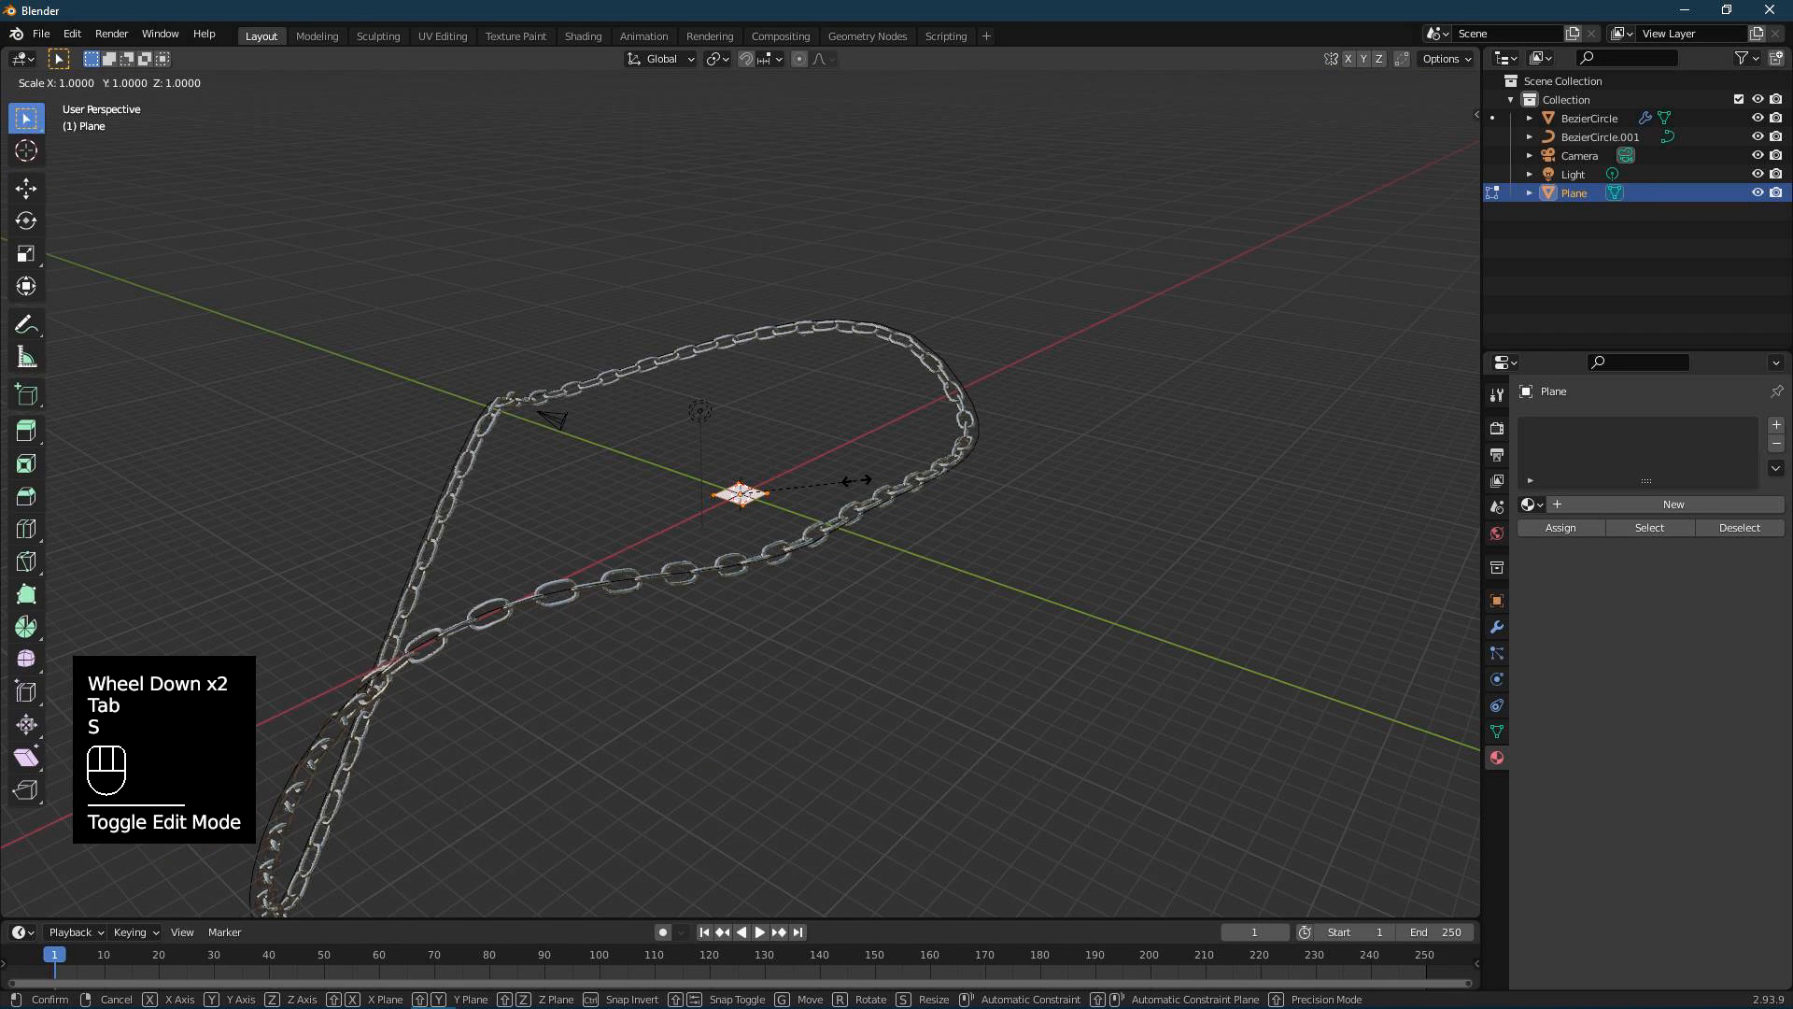
key("1")
key("0")
key("0")
key("Return")
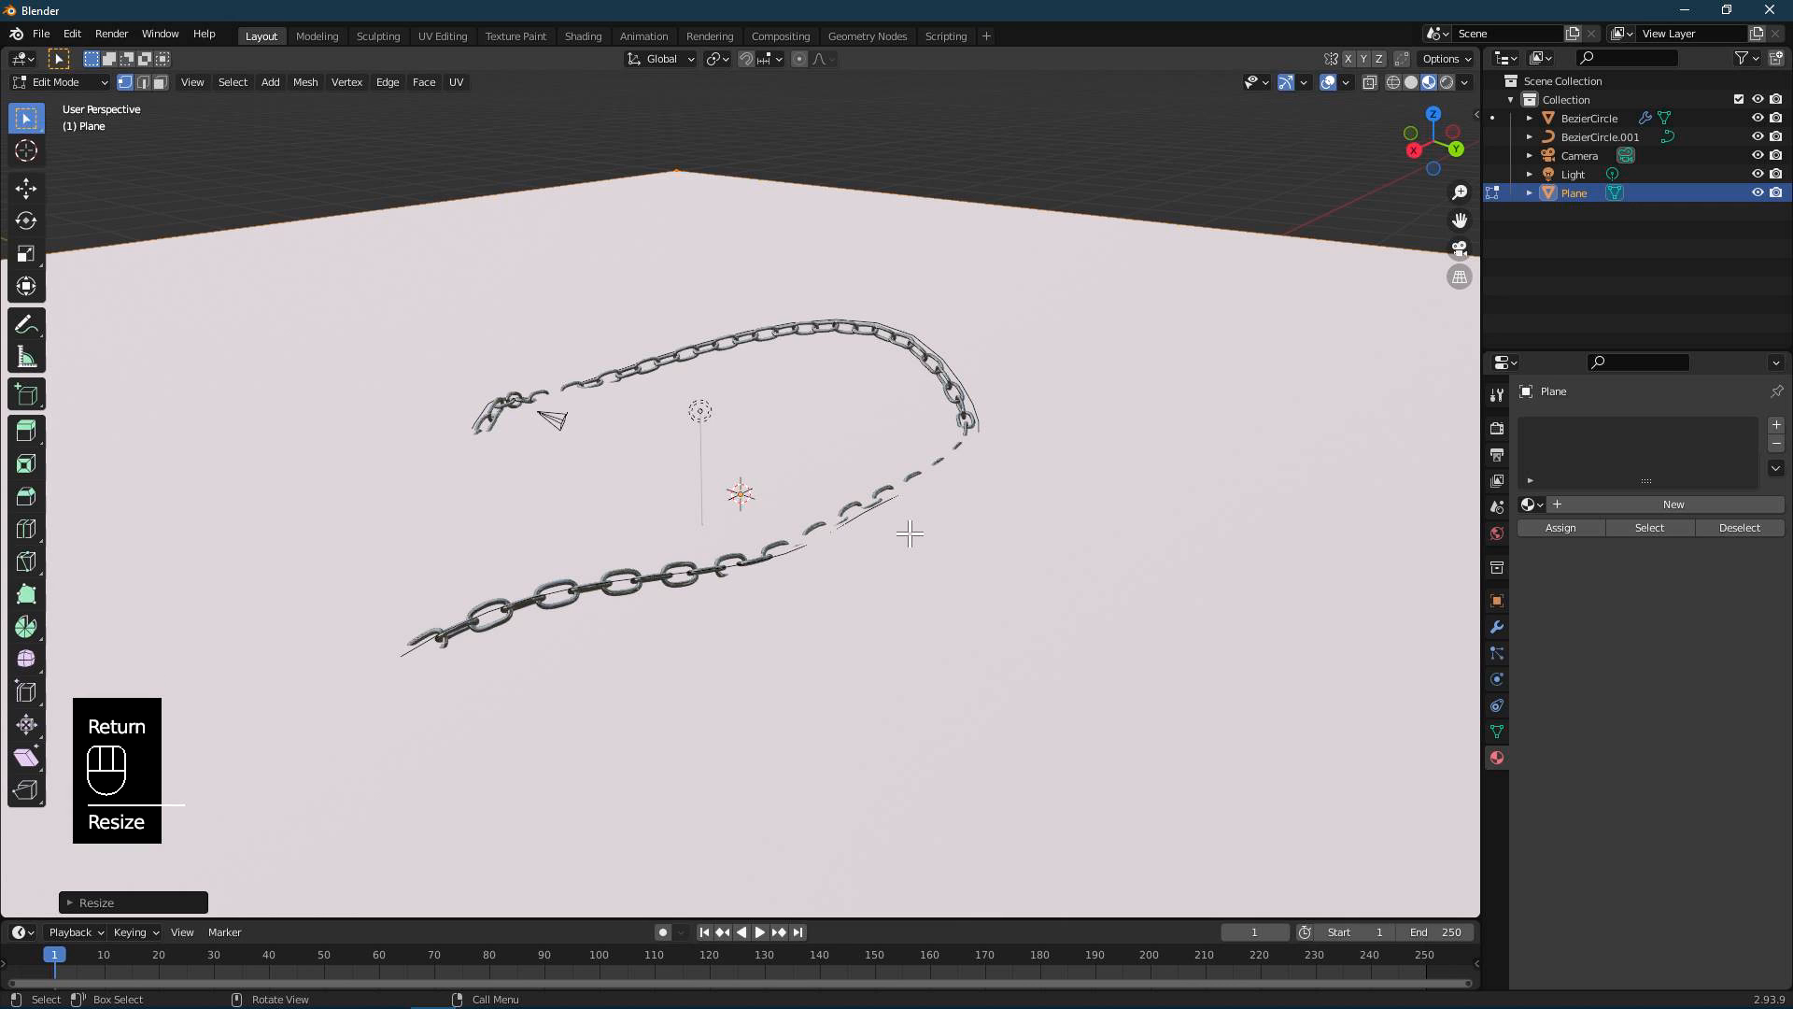
- Lower the plane's mesh along Z until it lies beneath the whole chain, and return to Object Mode
key("g")
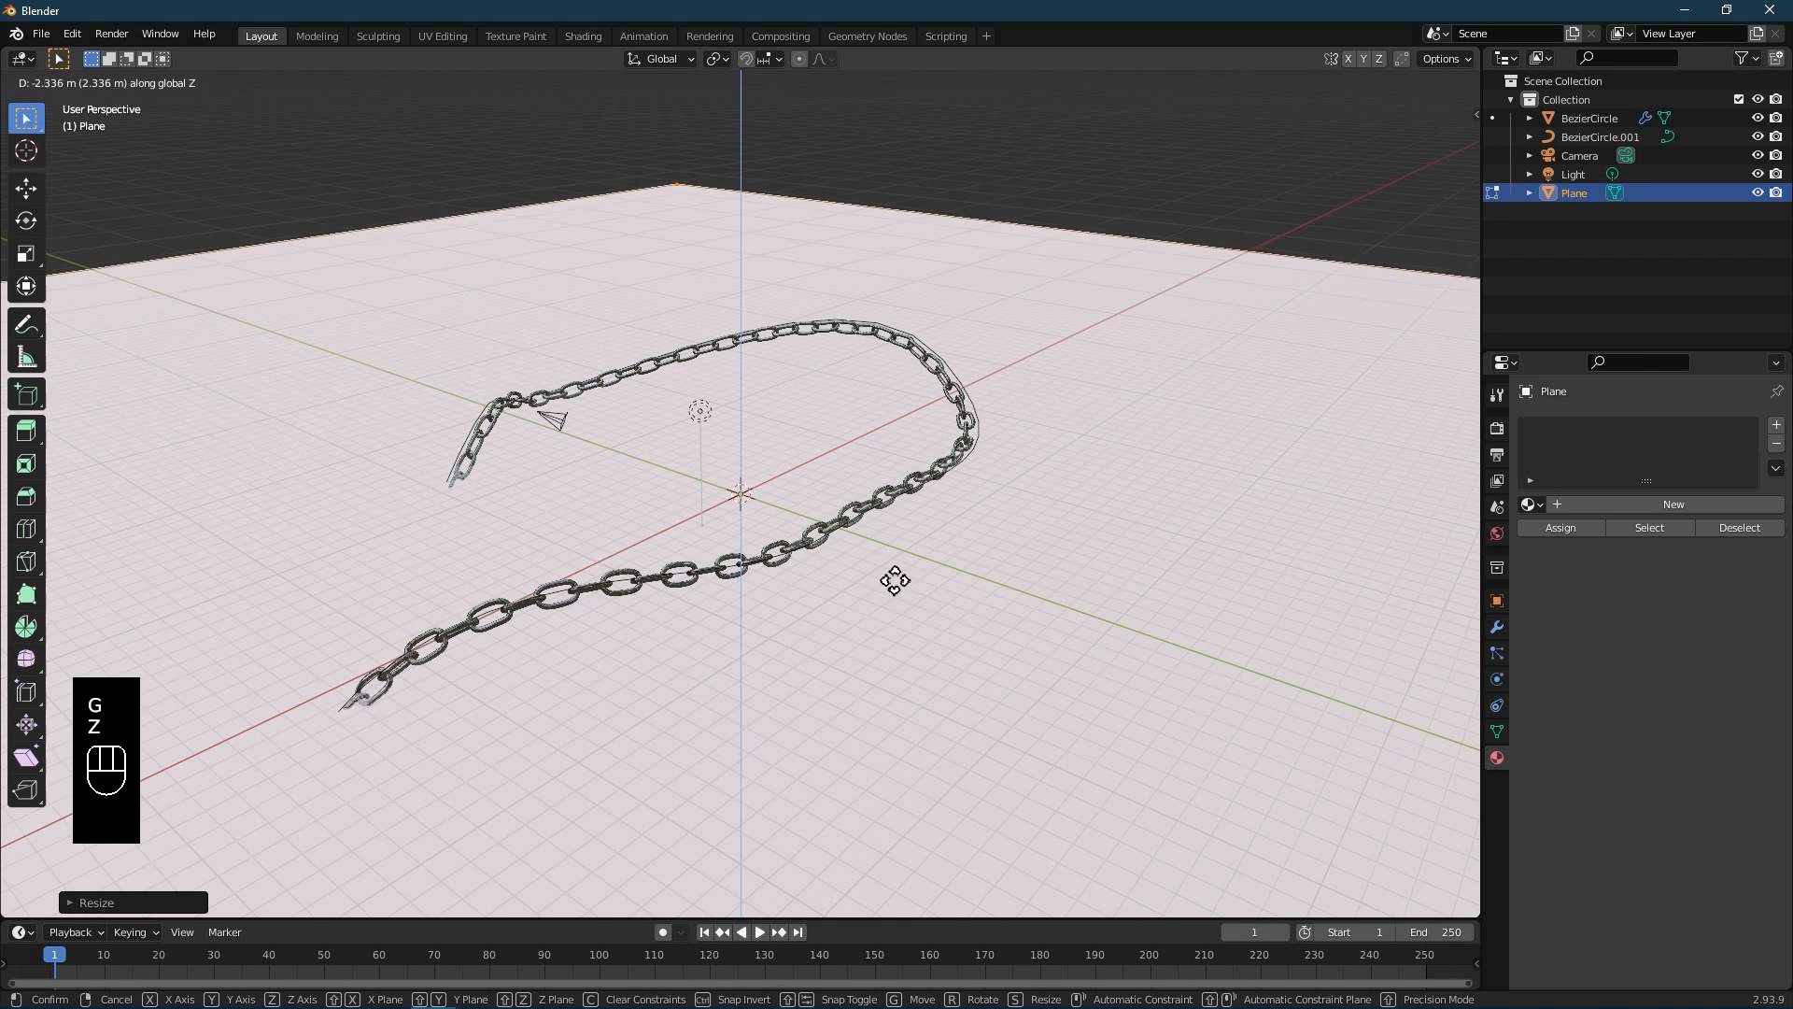
left_click(888, 838)
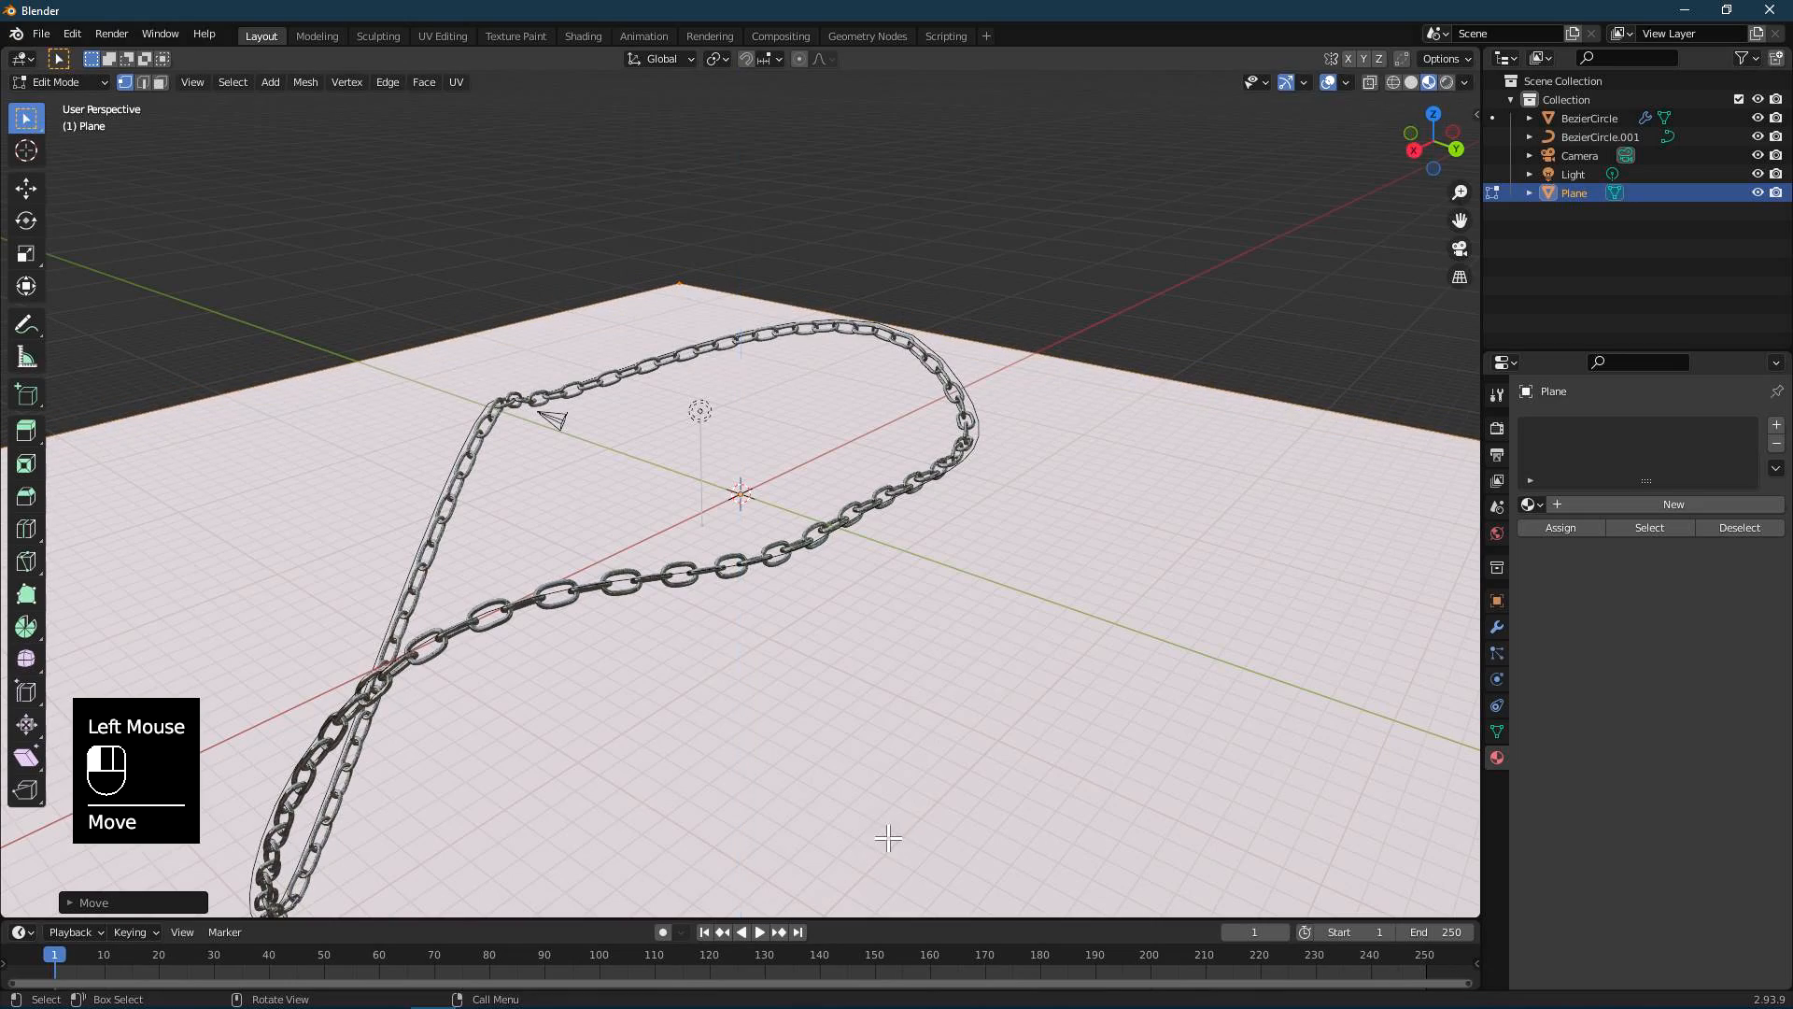
middle_click_drag(1069, 586, 809, 601)
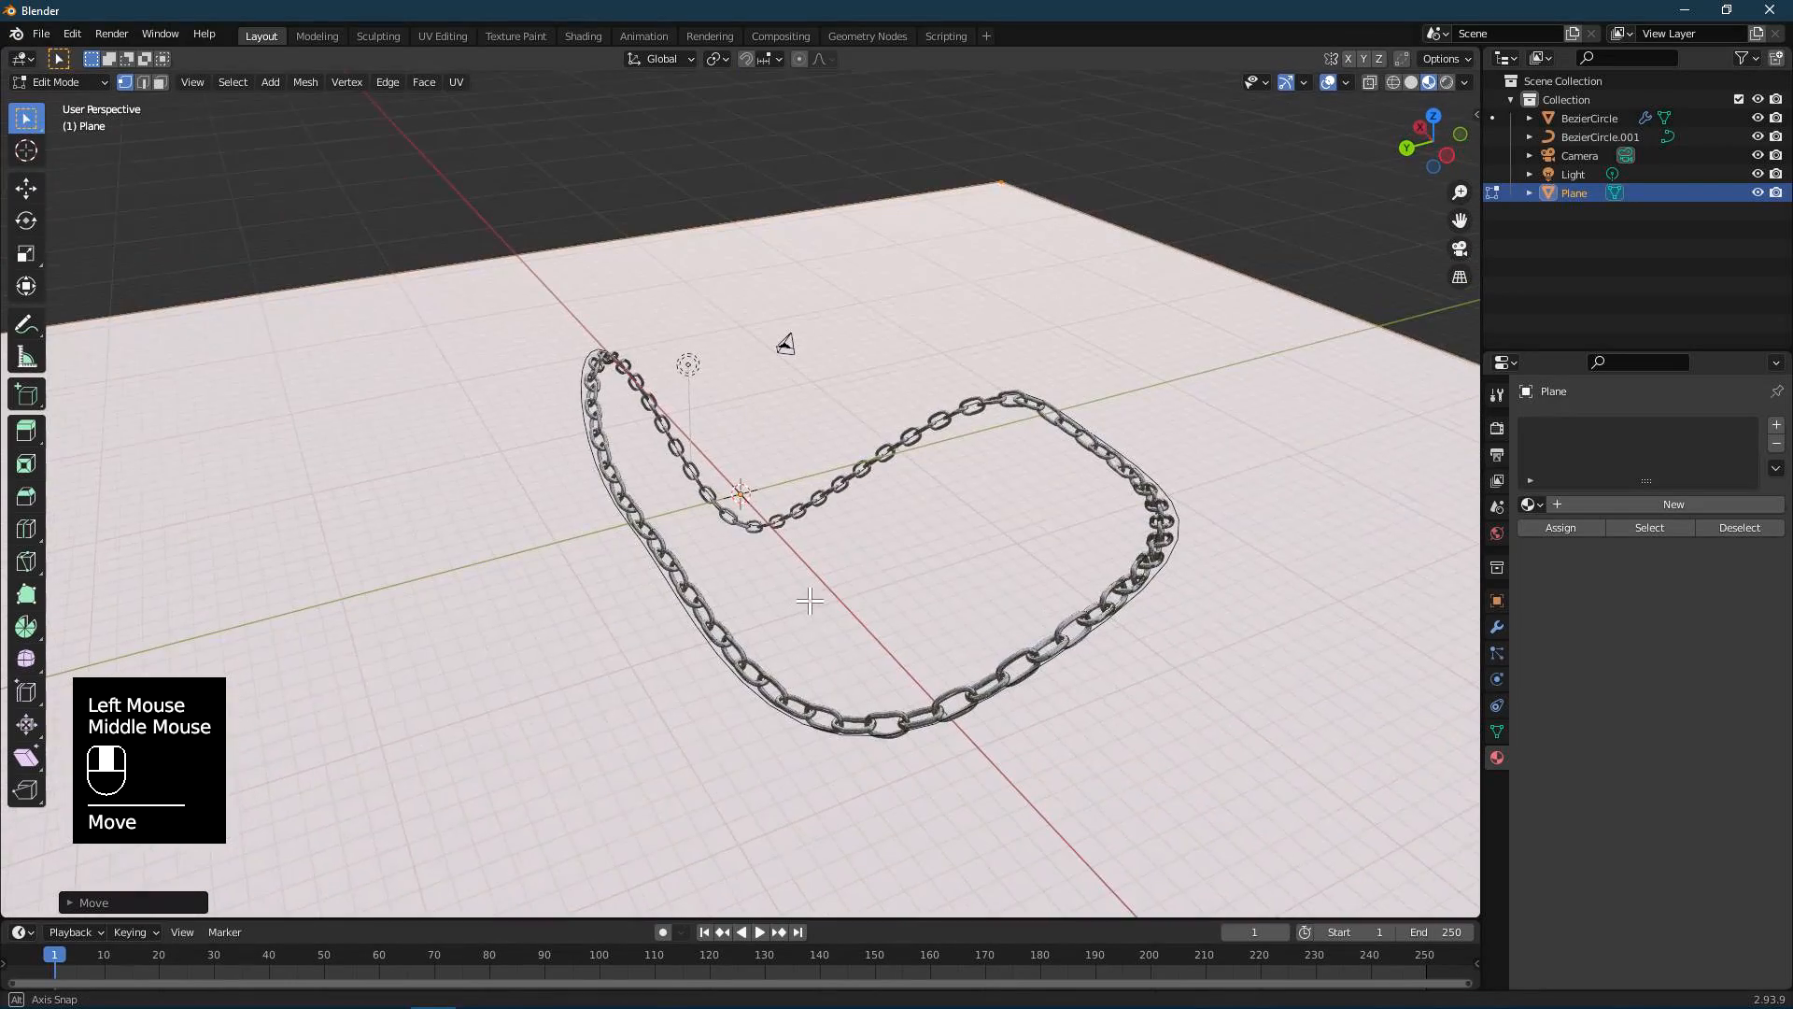
key("Tab")
- Show the viewport in Rendered shading and set the render engine to Cycles with GPU Compute as the device
mouse_move(770, 418)
middle_mouse_down()
mouse_move(1106, 374)
mouse_move(892, 374)
mouse_move(876, 342)
mouse_move(972, 320)
mouse_move(1077, 373)
mouse_move(960, 394)
mouse_move(728, 393)
mouse_move(864, 380)
mouse_move(924, 402)
middle_mouse_up()
left_click(1447, 82)
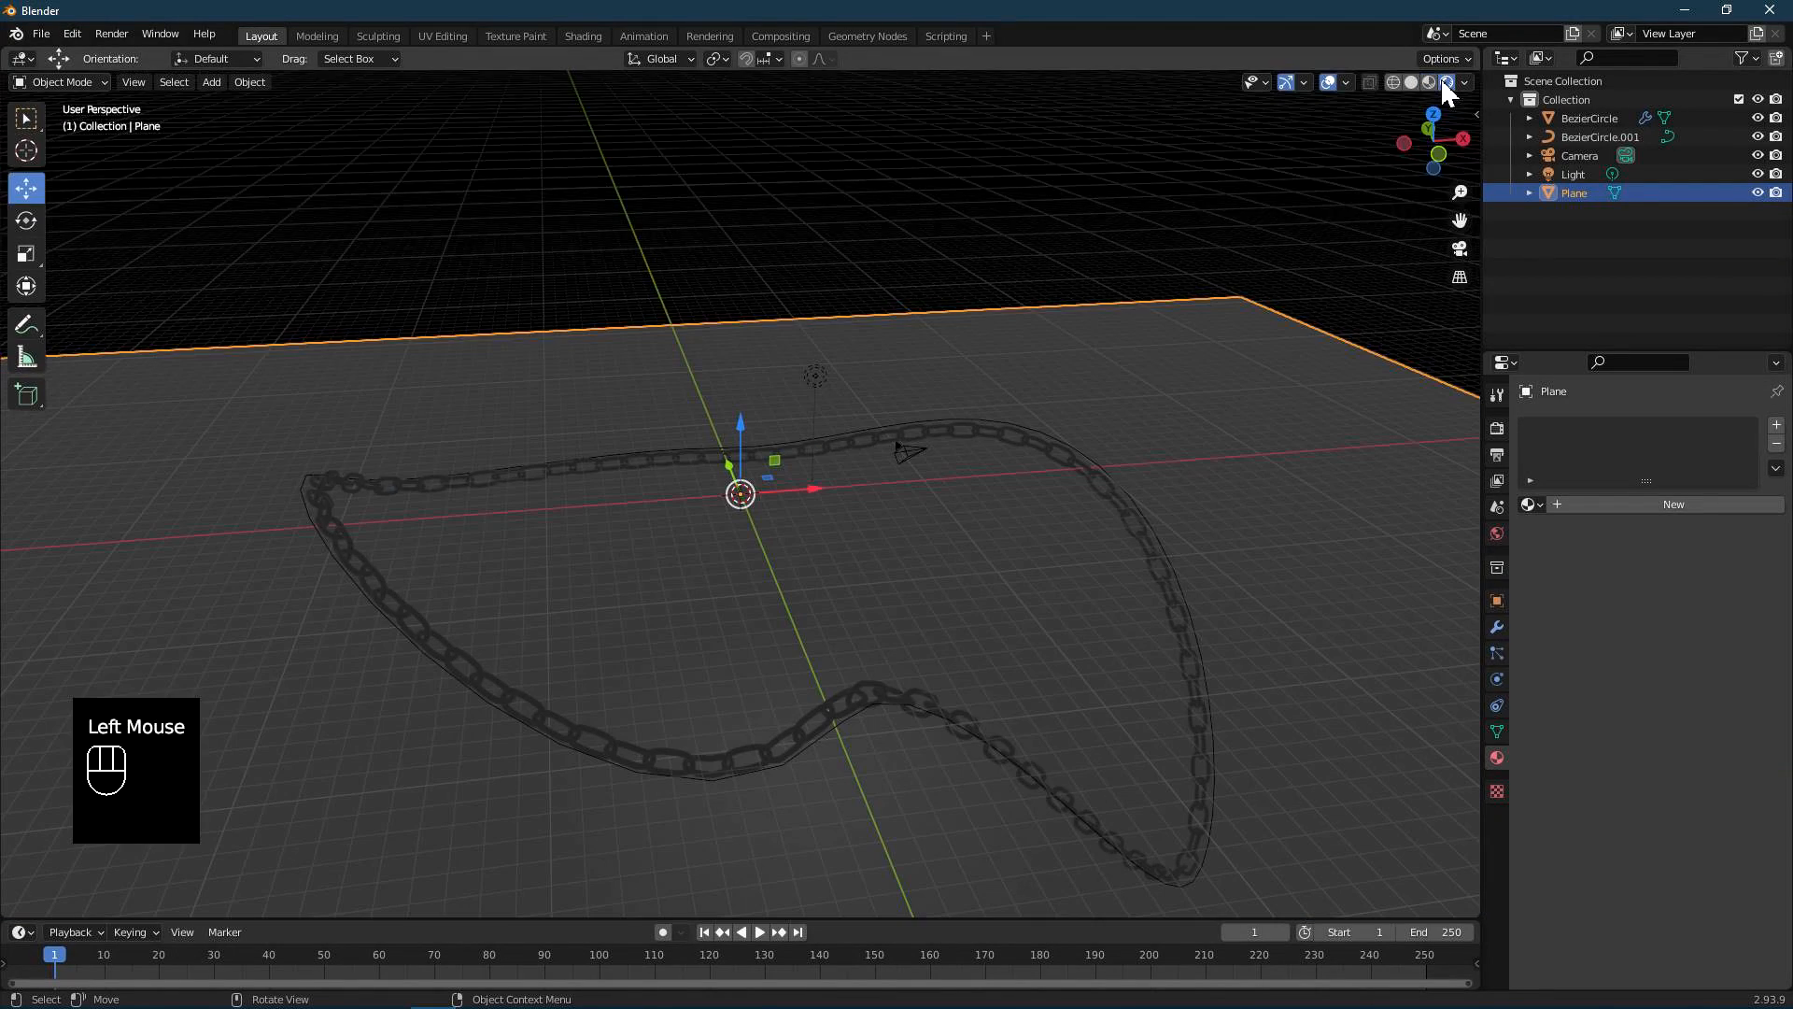
left_click(1501, 393)
left_click(1498, 428)
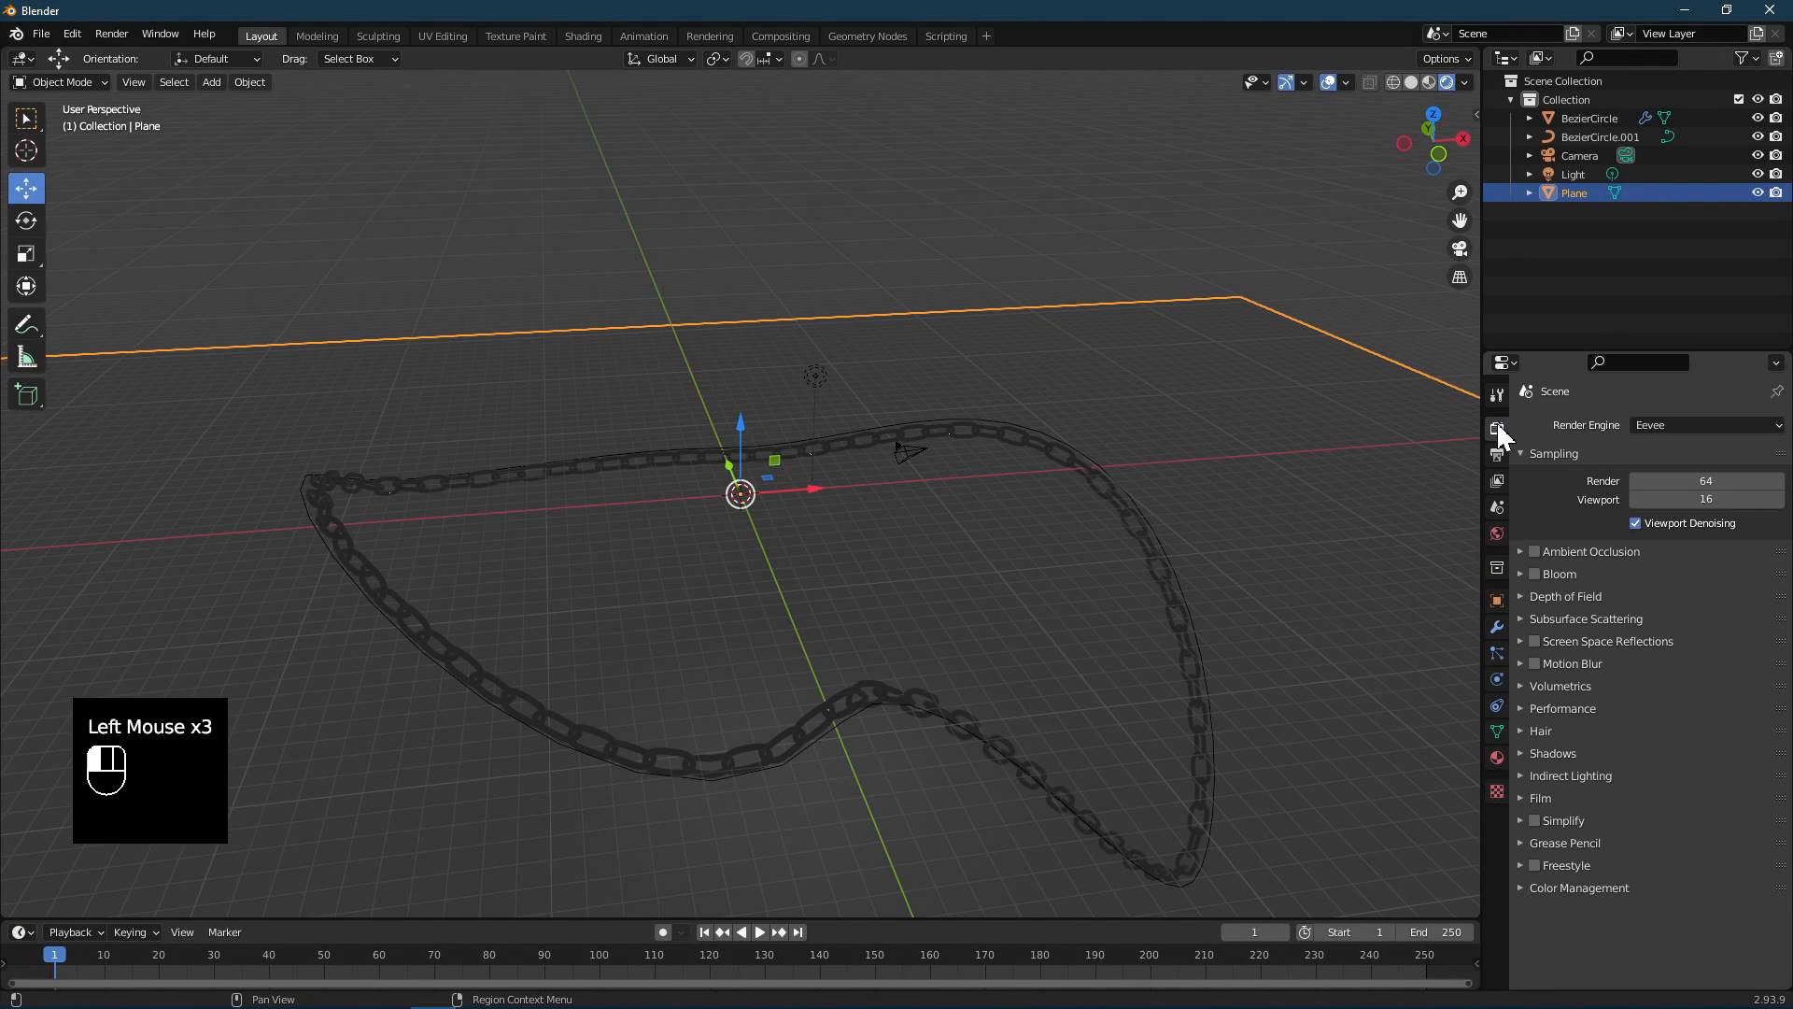
left_click(1646, 425)
left_click(1648, 486)
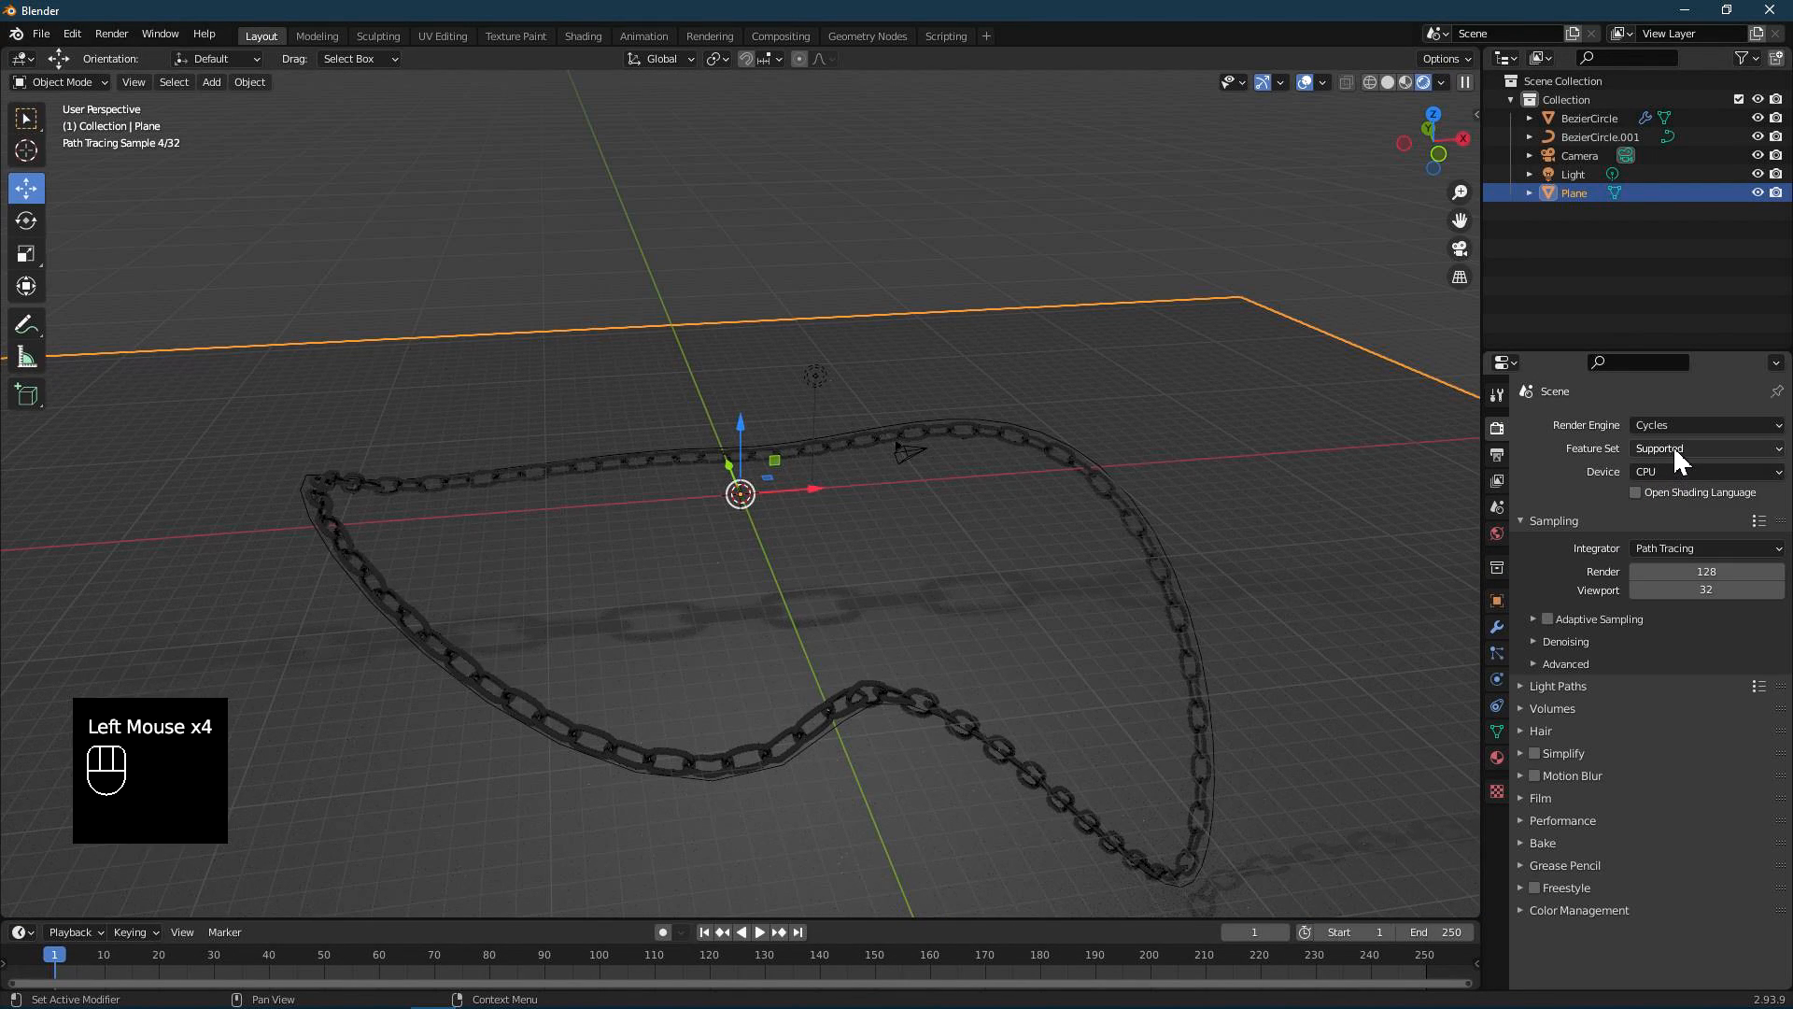
left_click(1668, 471)
left_click(1661, 513)
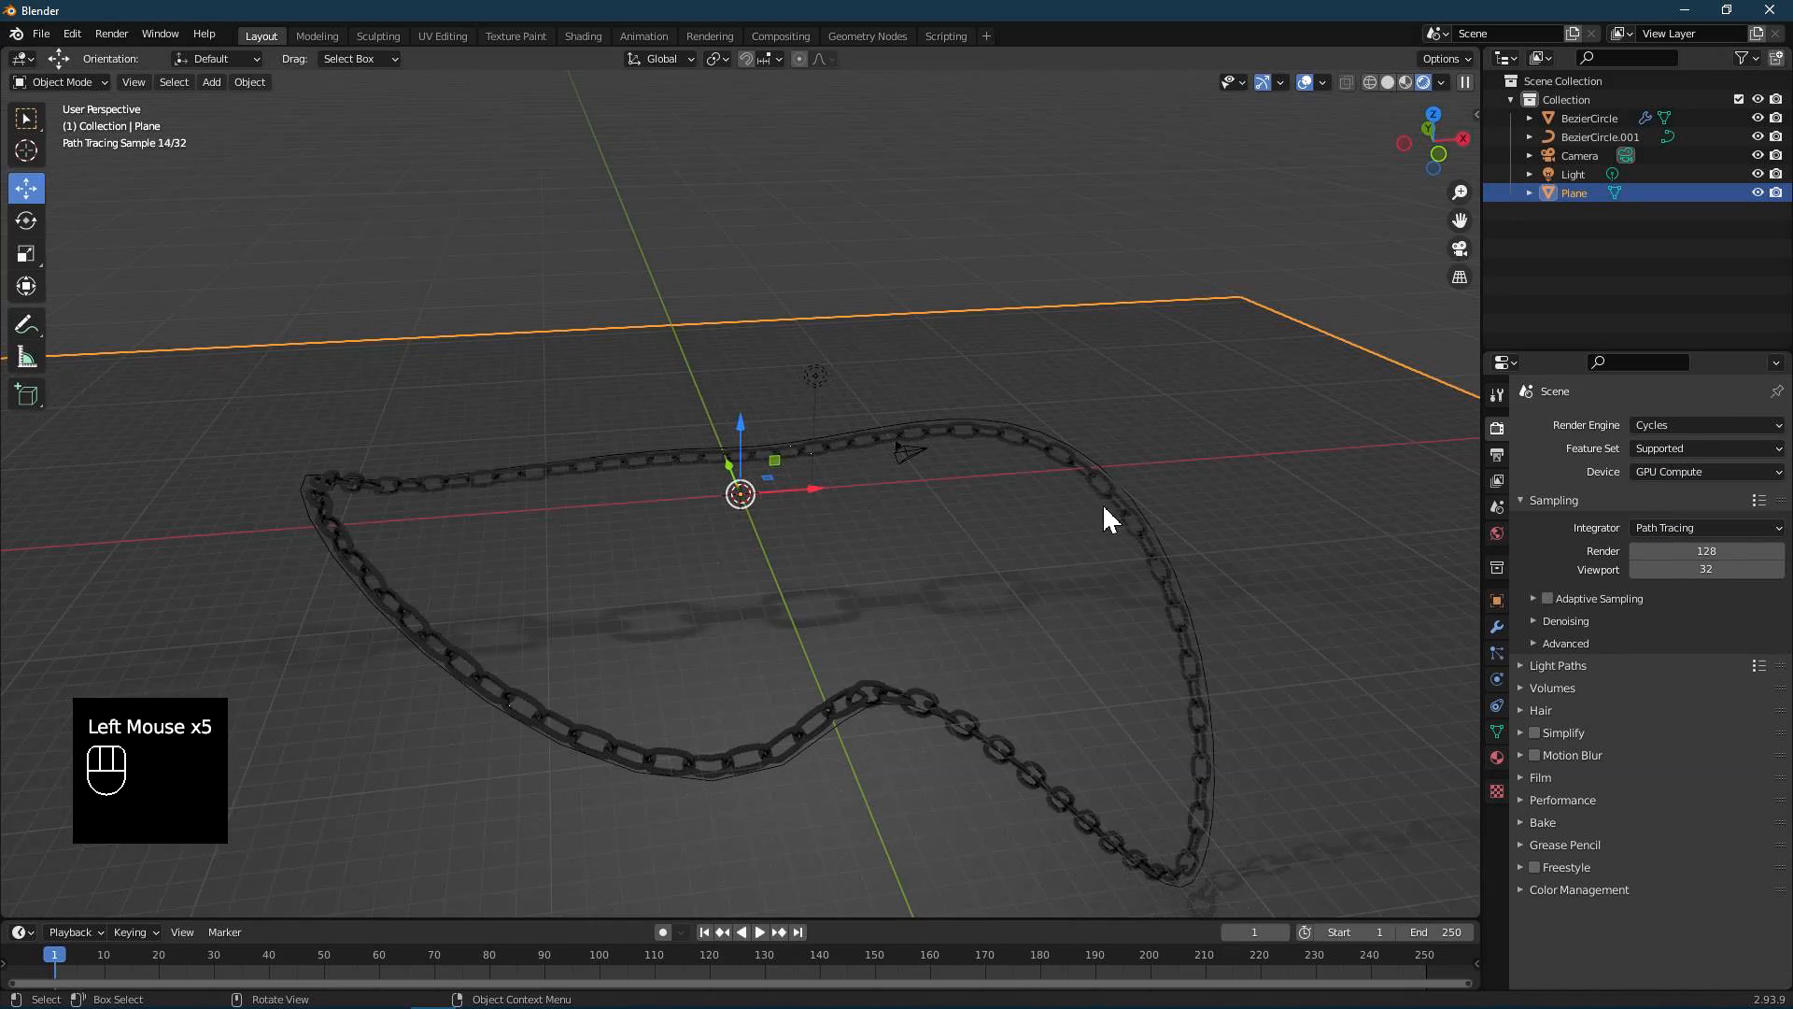
- Change the scene's light from a point light to an Area light
mouse_move(1006, 520)
middle_mouse_down()
mouse_move(1013, 533)
mouse_move(905, 464)
mouse_move(716, 458)
mouse_move(653, 492)
mouse_move(657, 520)
mouse_move(625, 489)
mouse_move(794, 462)
middle_mouse_up()
scroll(797, 465, "up", 2, "shift")
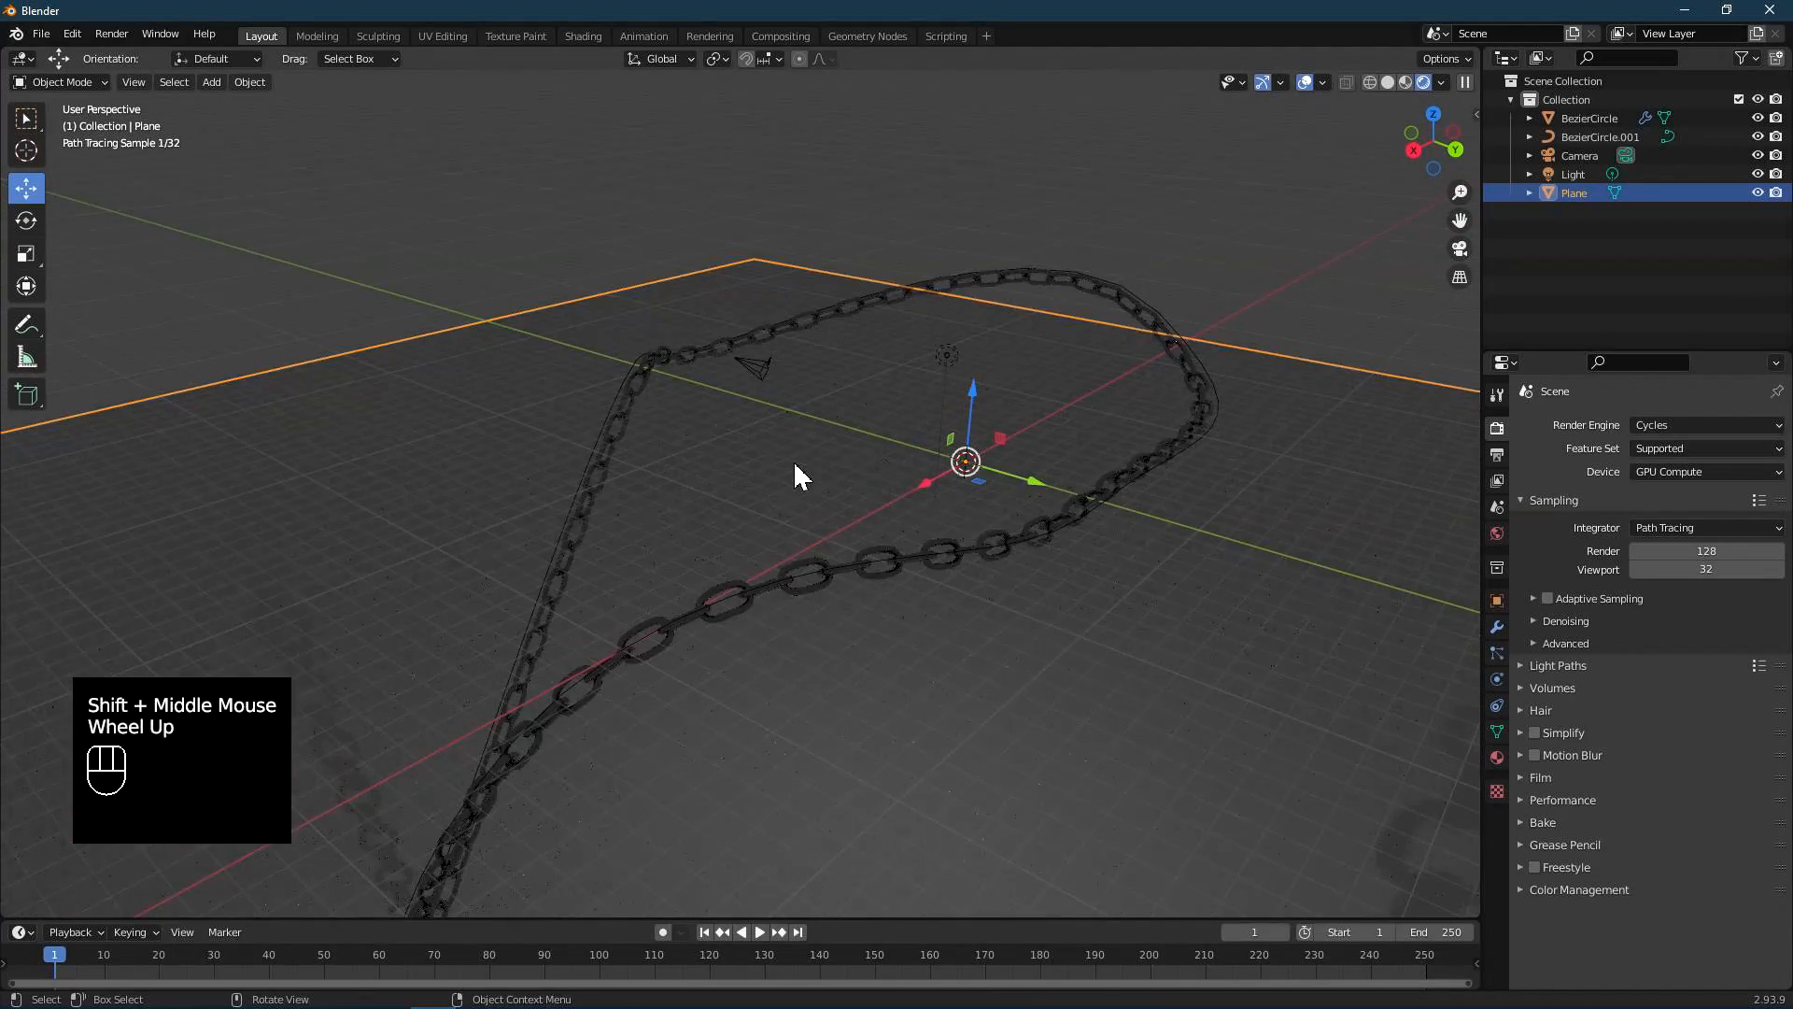
left_click(1572, 175)
left_click(1496, 681)
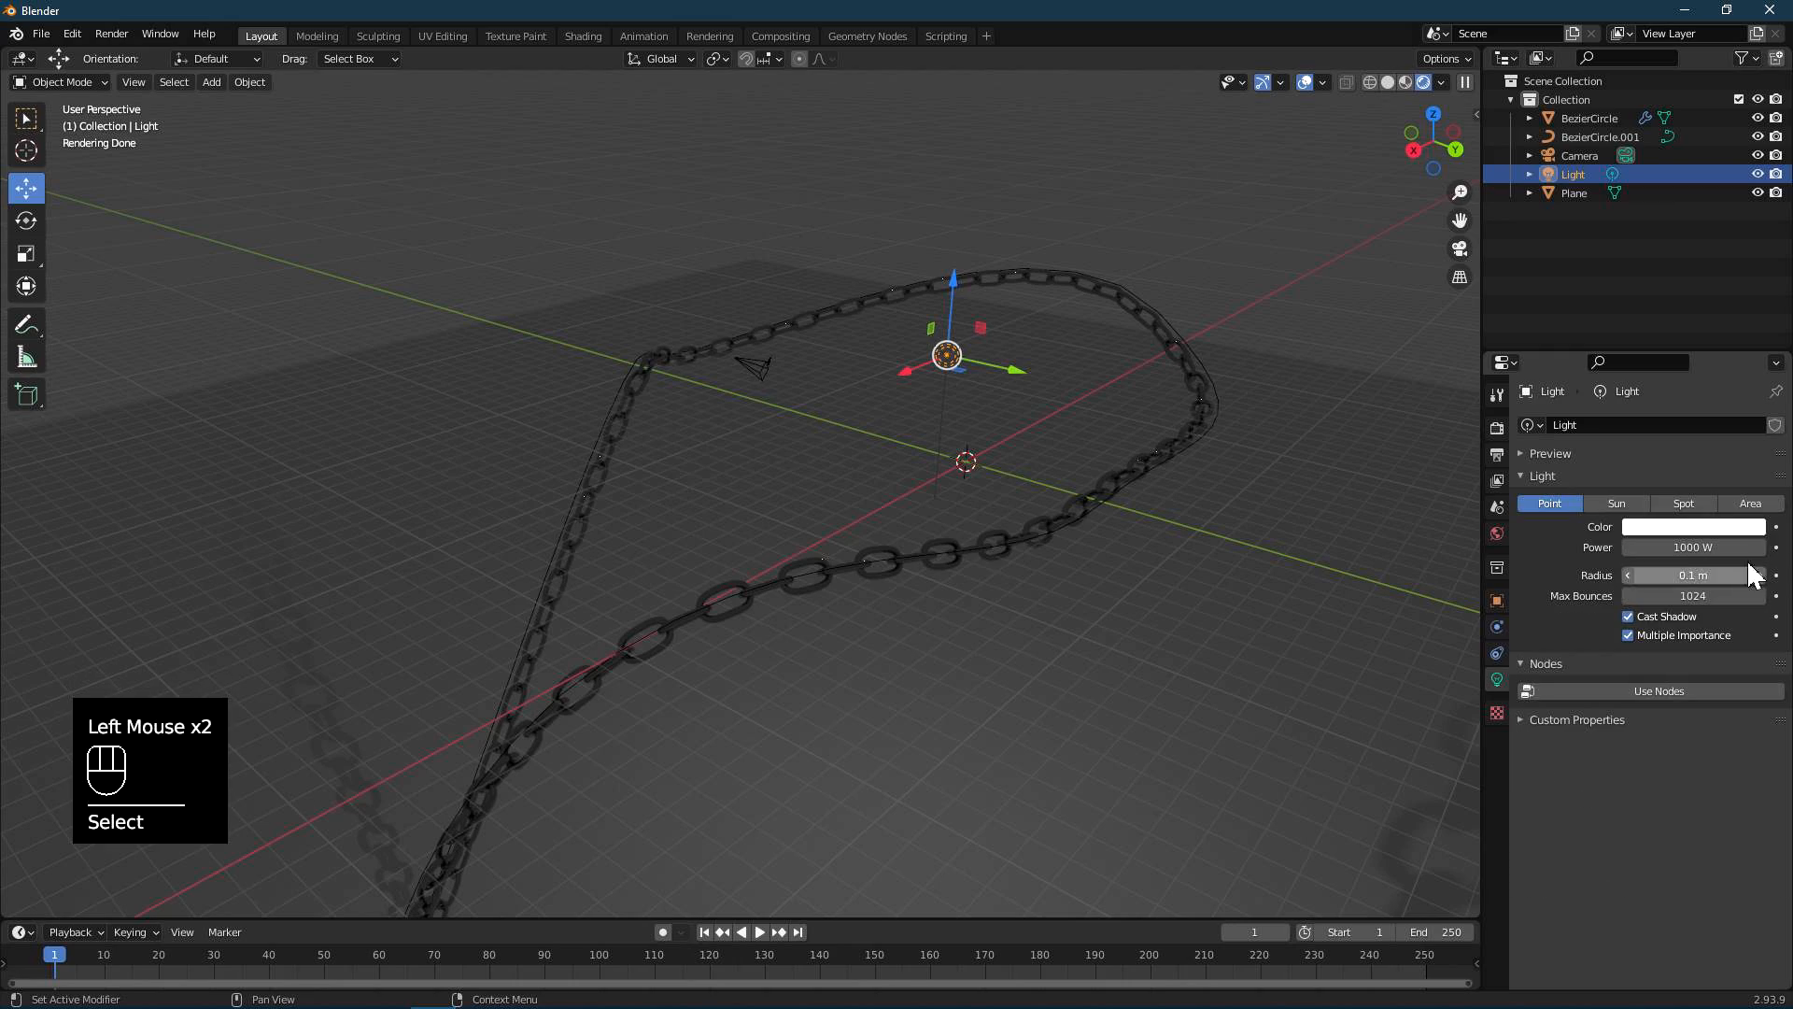
left_click(1750, 503)
- Turn off Scene World in the rendered viewport's lighting and view the chain's reflections from several angles
mouse_move(1163, 640)
middle_mouse_down()
mouse_move(1097, 620)
mouse_move(1109, 601)
middle_mouse_up()
scroll(856, 653, "down", 1)
mouse_move(856, 653)
middle_mouse_down()
mouse_move(1053, 612)
mouse_move(873, 620)
middle_mouse_up()
scroll(785, 605, "up", 1)
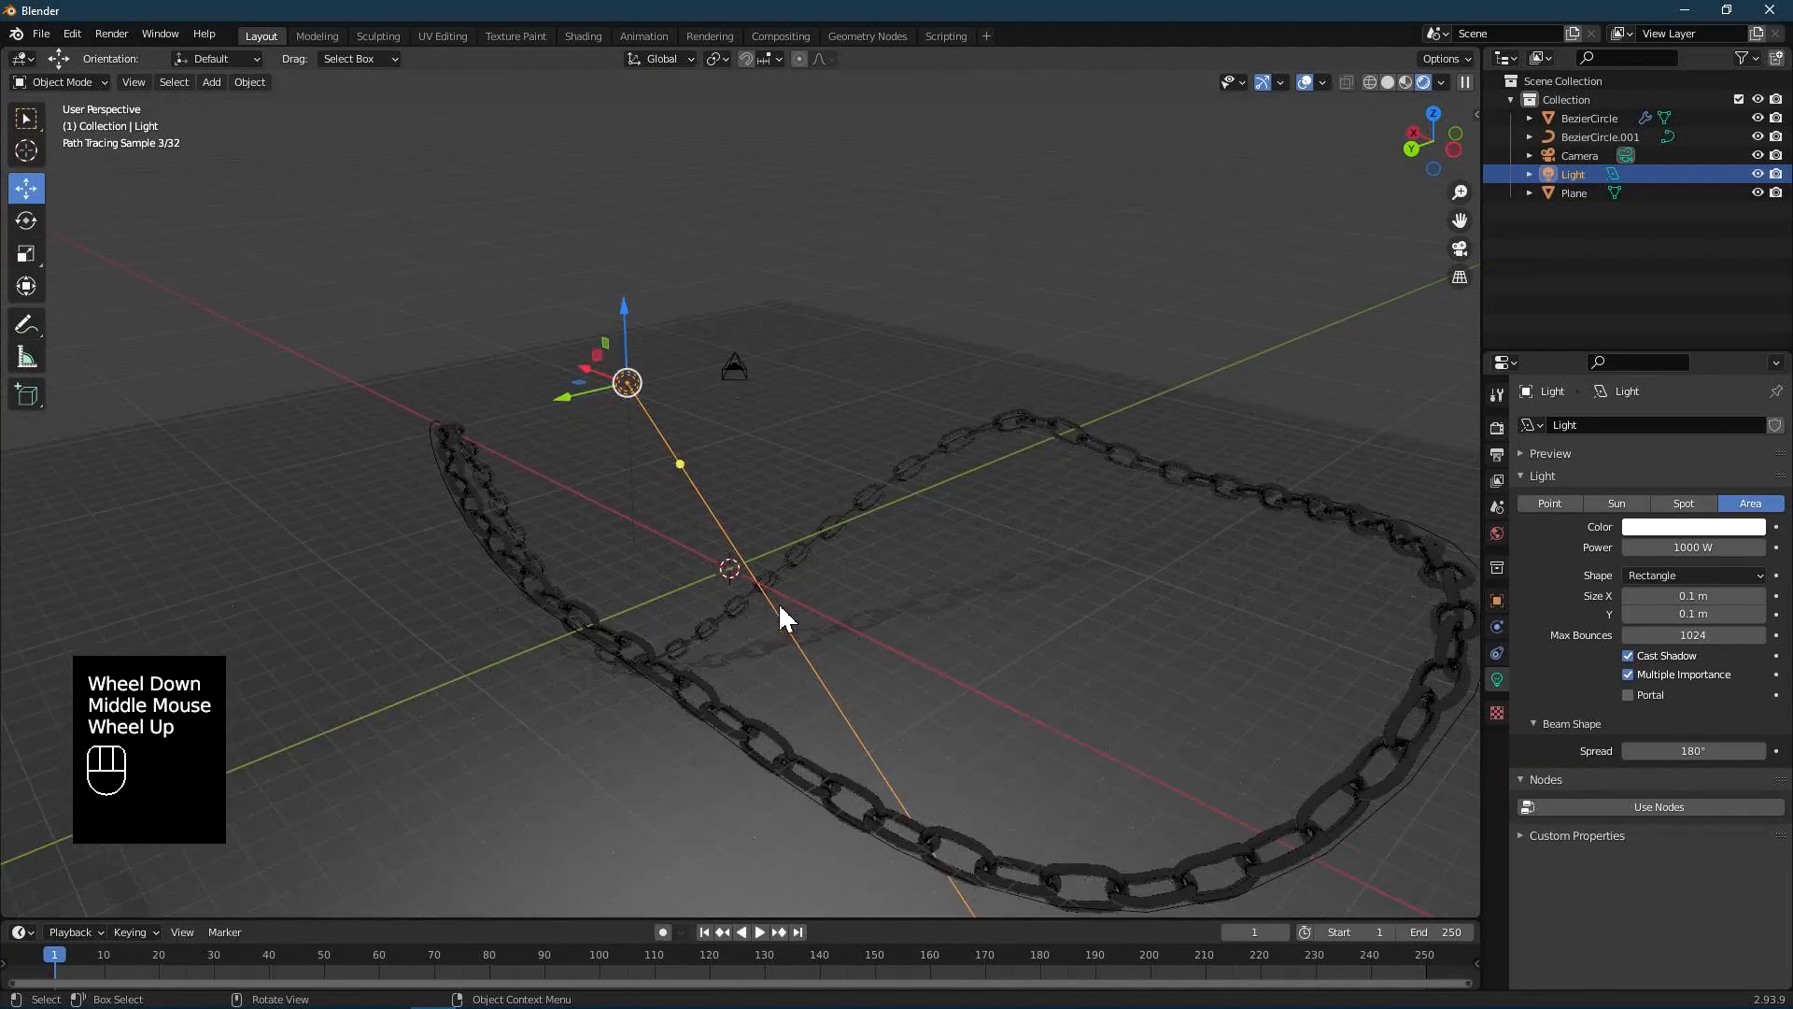
scroll(783, 605, "up", 1)
middle_click_drag(742, 603, 753, 603)
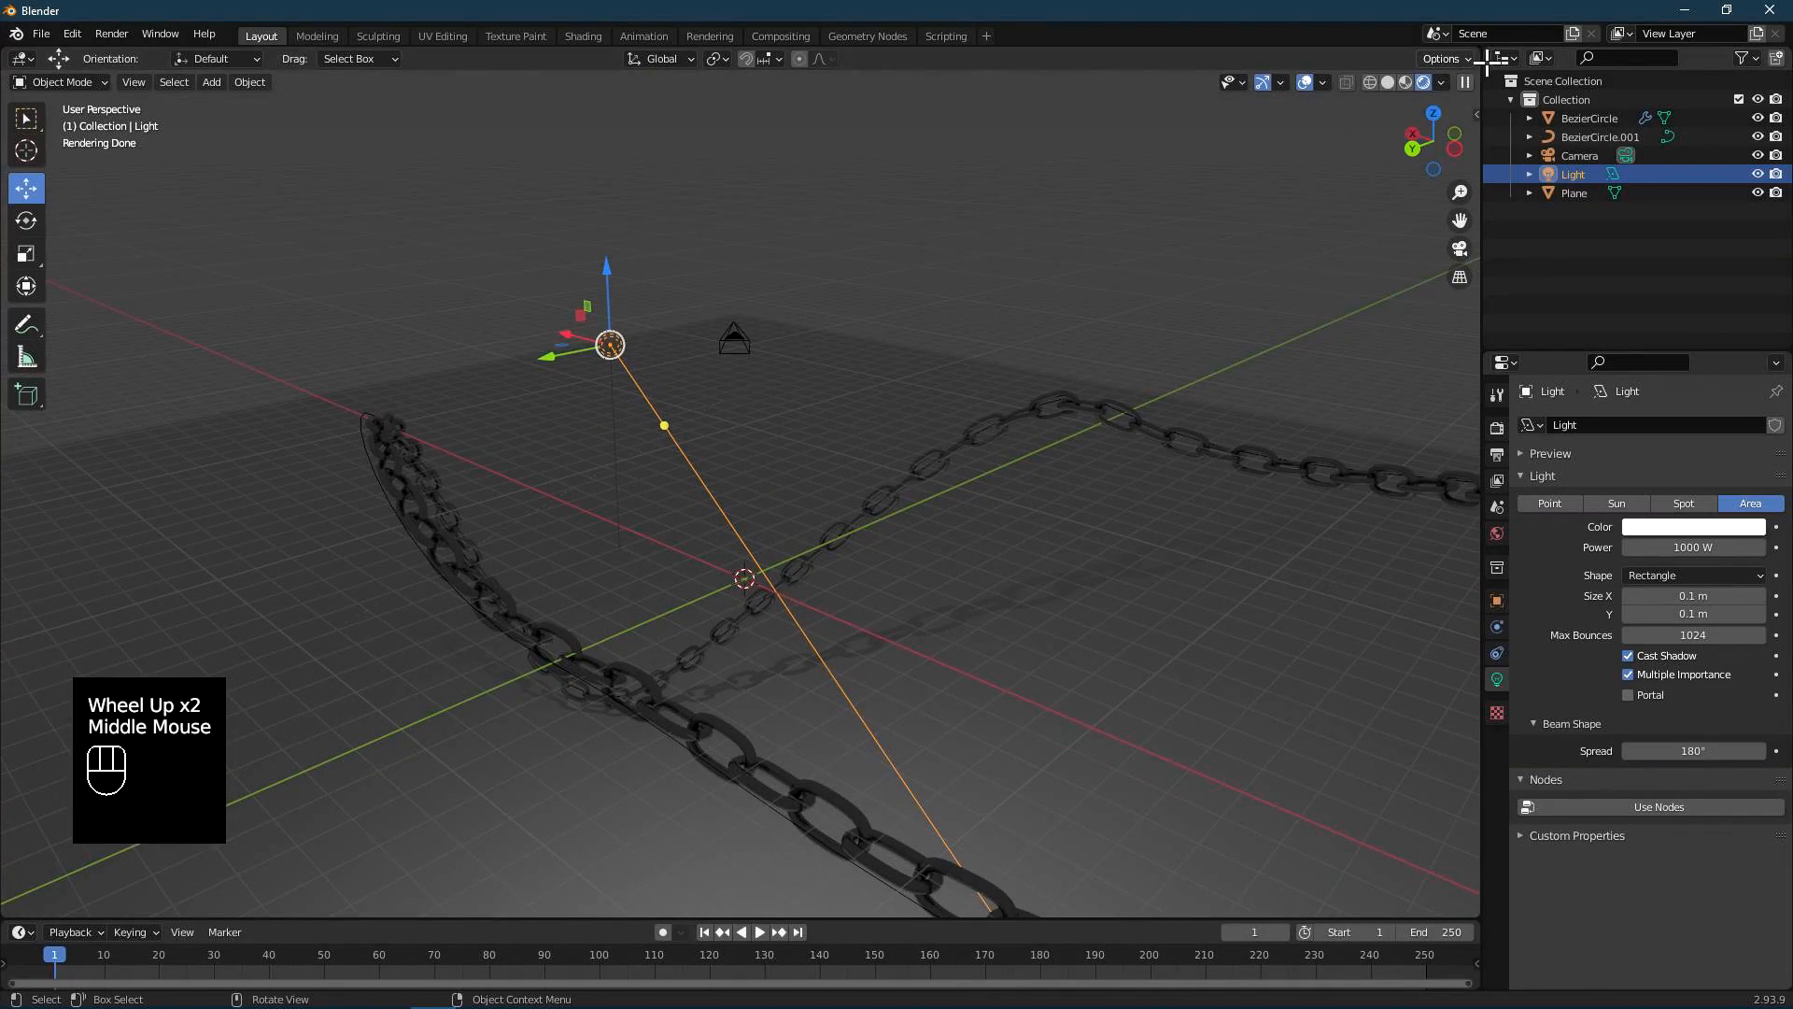
left_click(1442, 82)
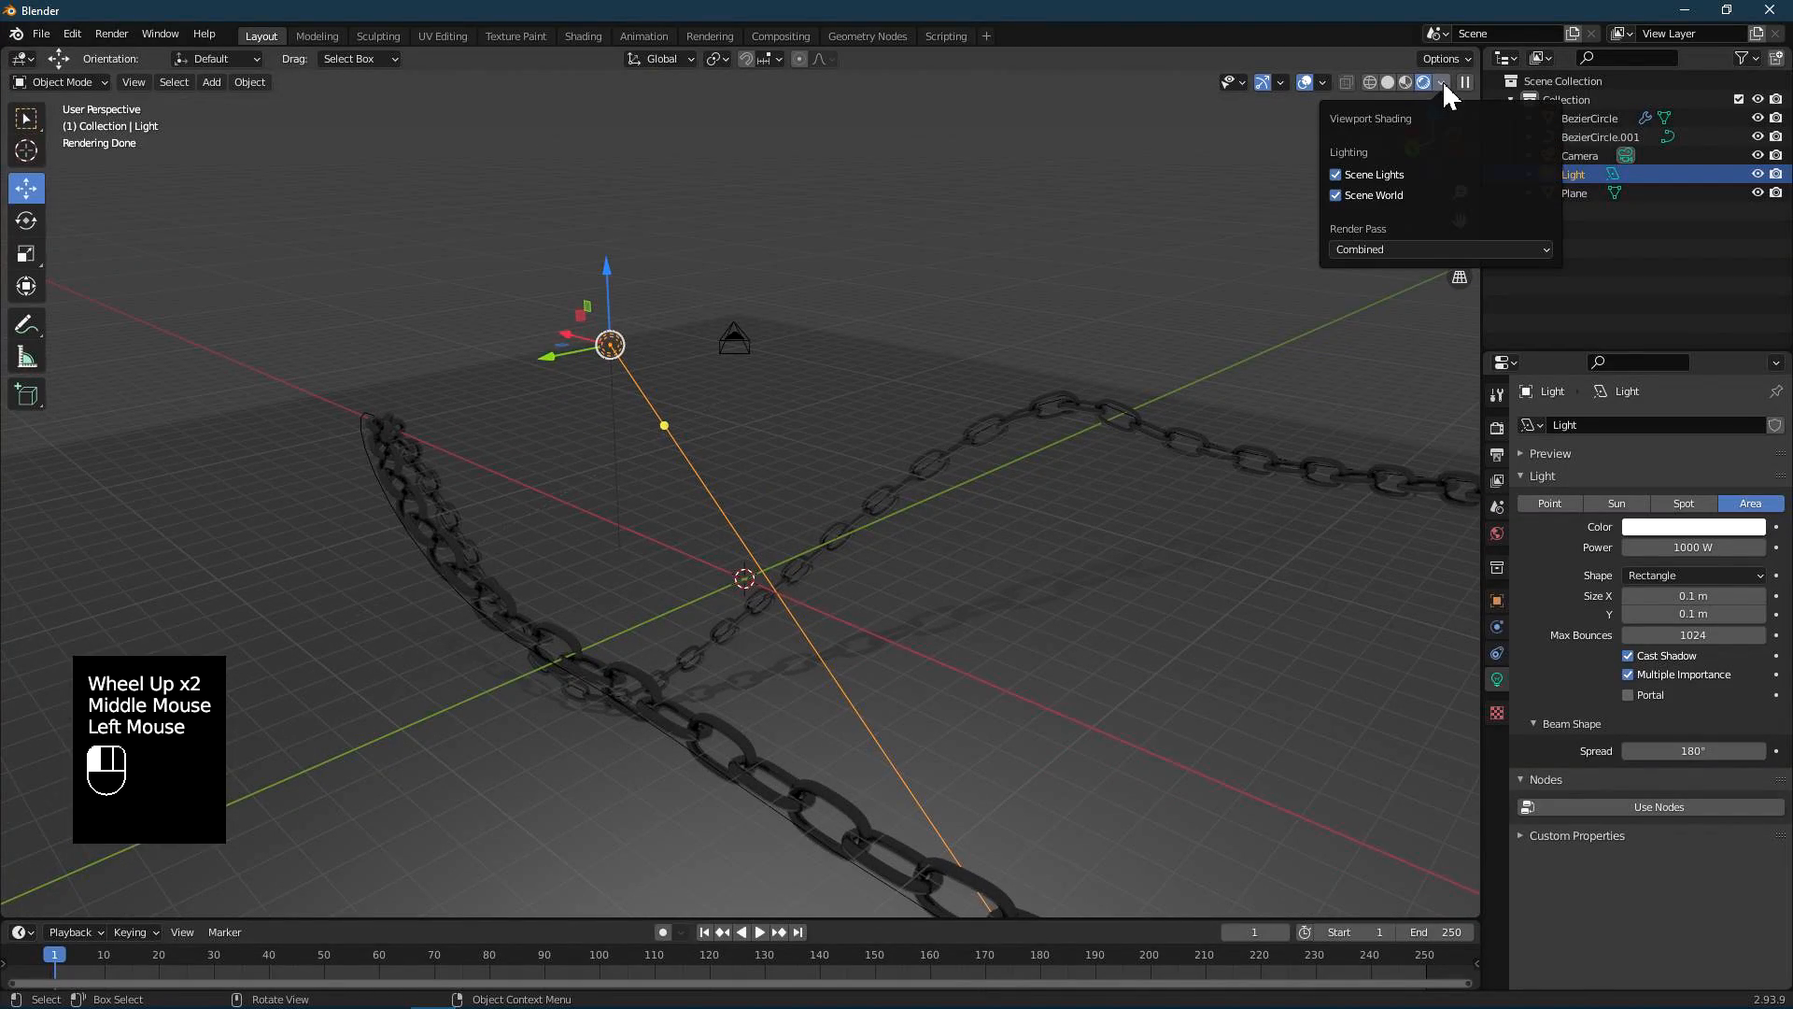
left_click(1334, 192)
middle_click_drag(761, 541, 798, 518)
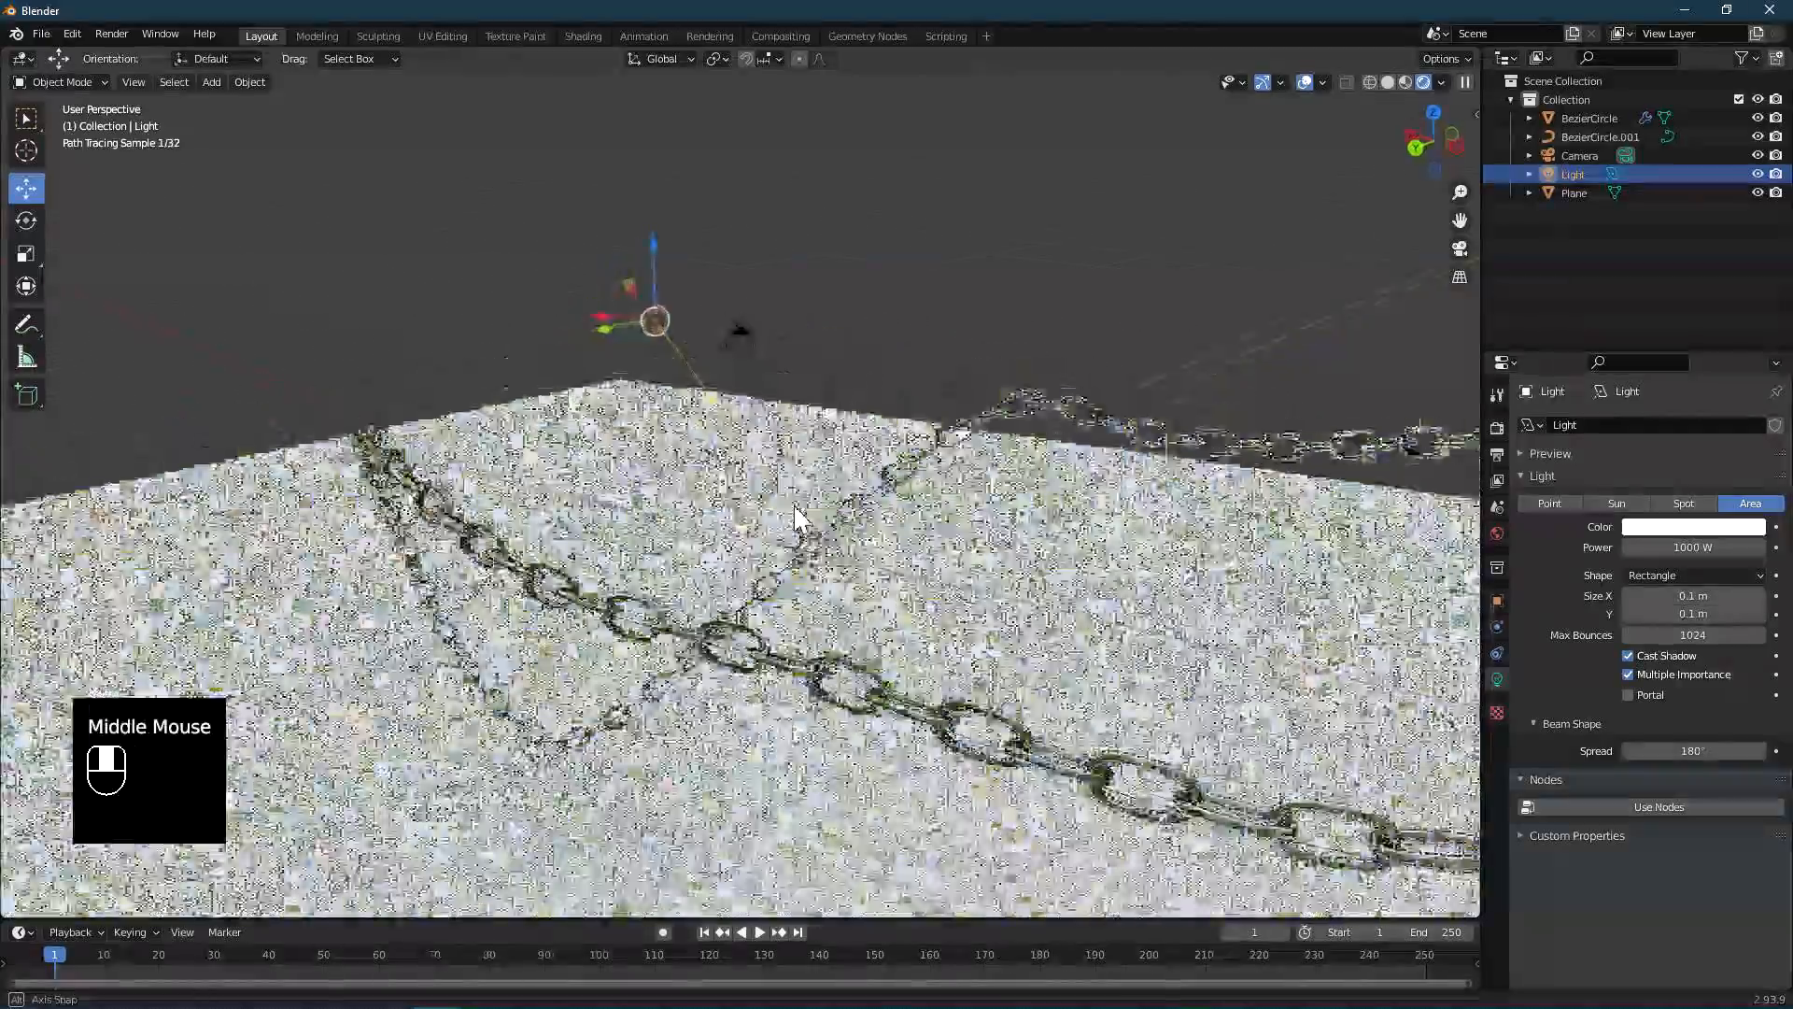
scroll(669, 557, "up", 1)
middle_click_drag(668, 557, 783, 504)
scroll(705, 547, "up", 1)
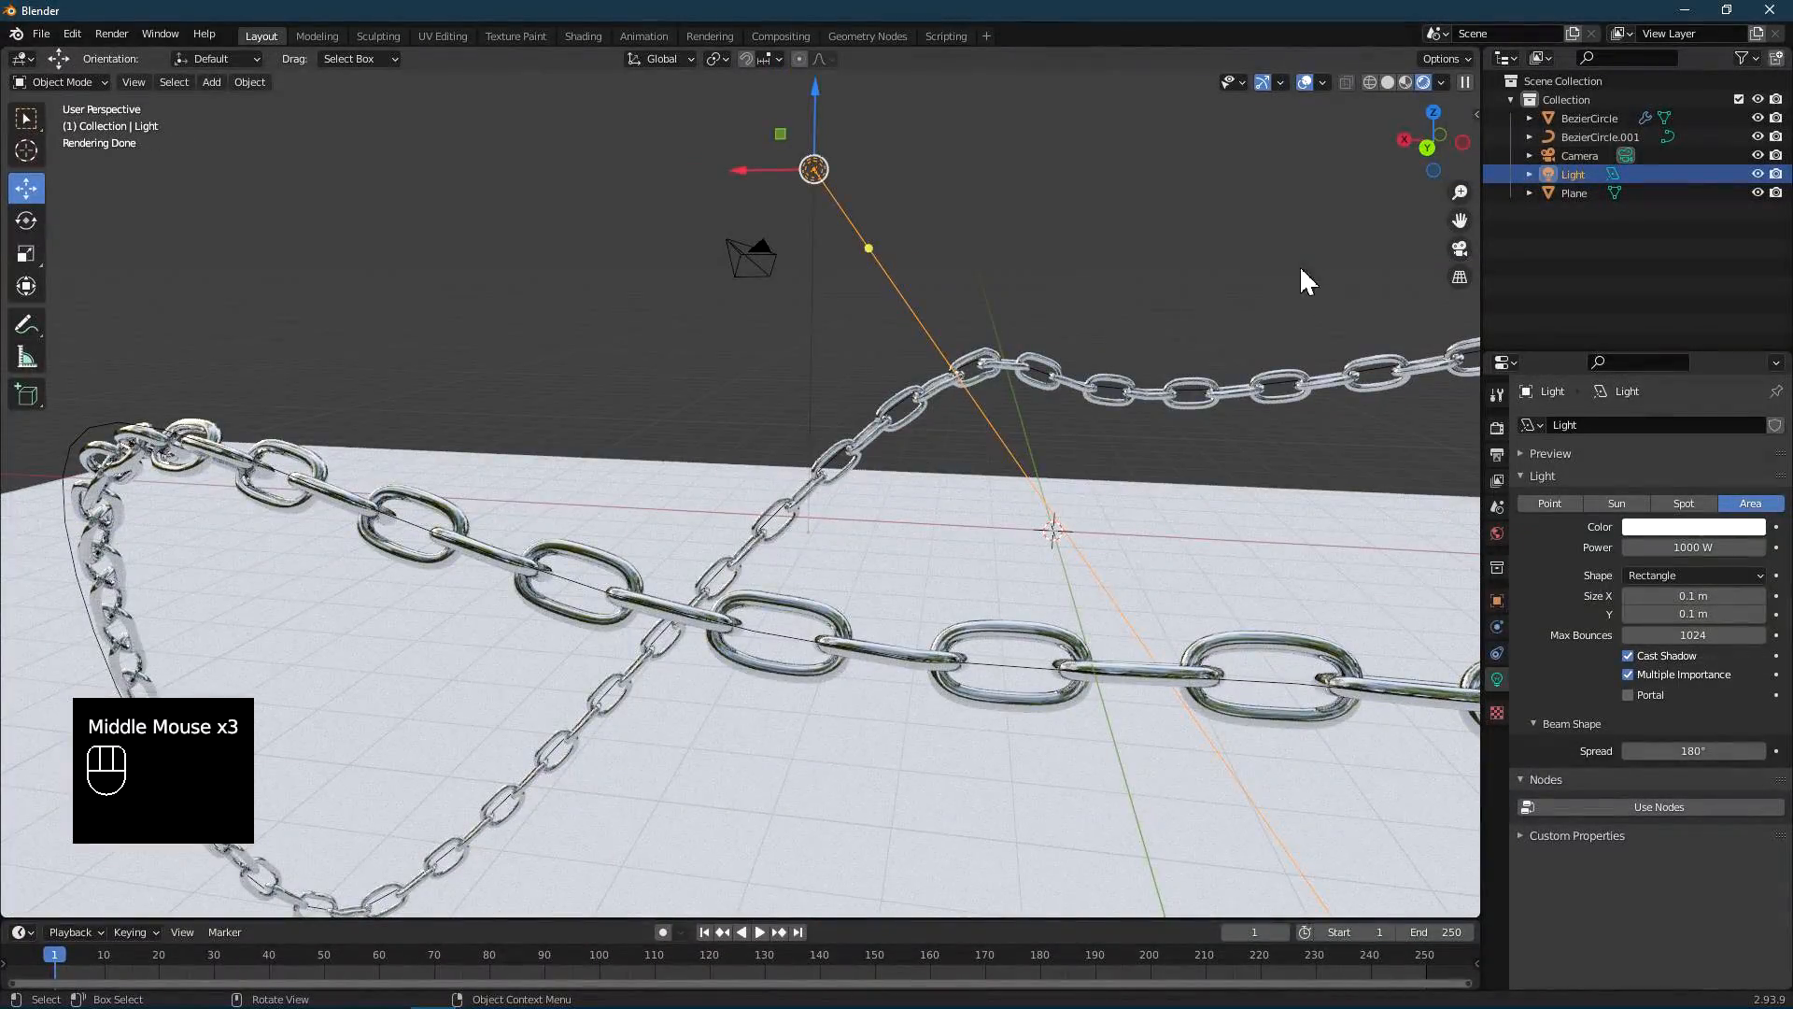
- Lock the camera to the view and look through the scene camera
key("n")
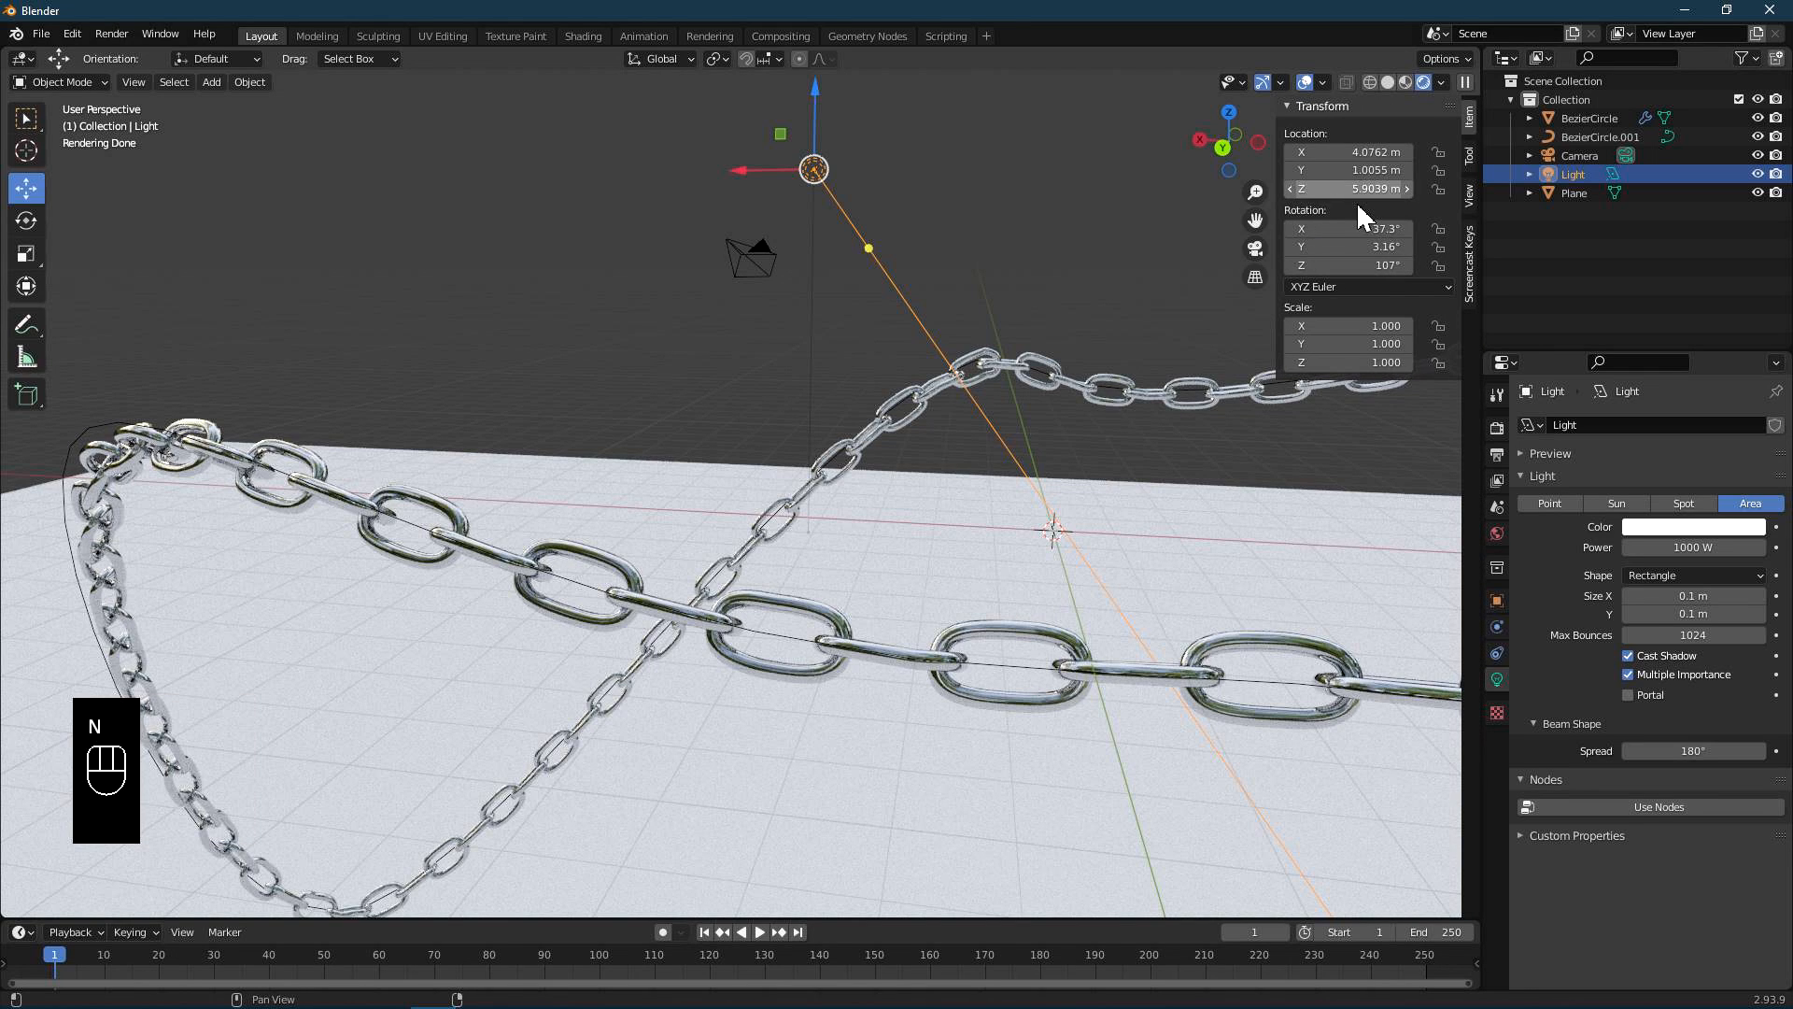
left_click(1461, 196)
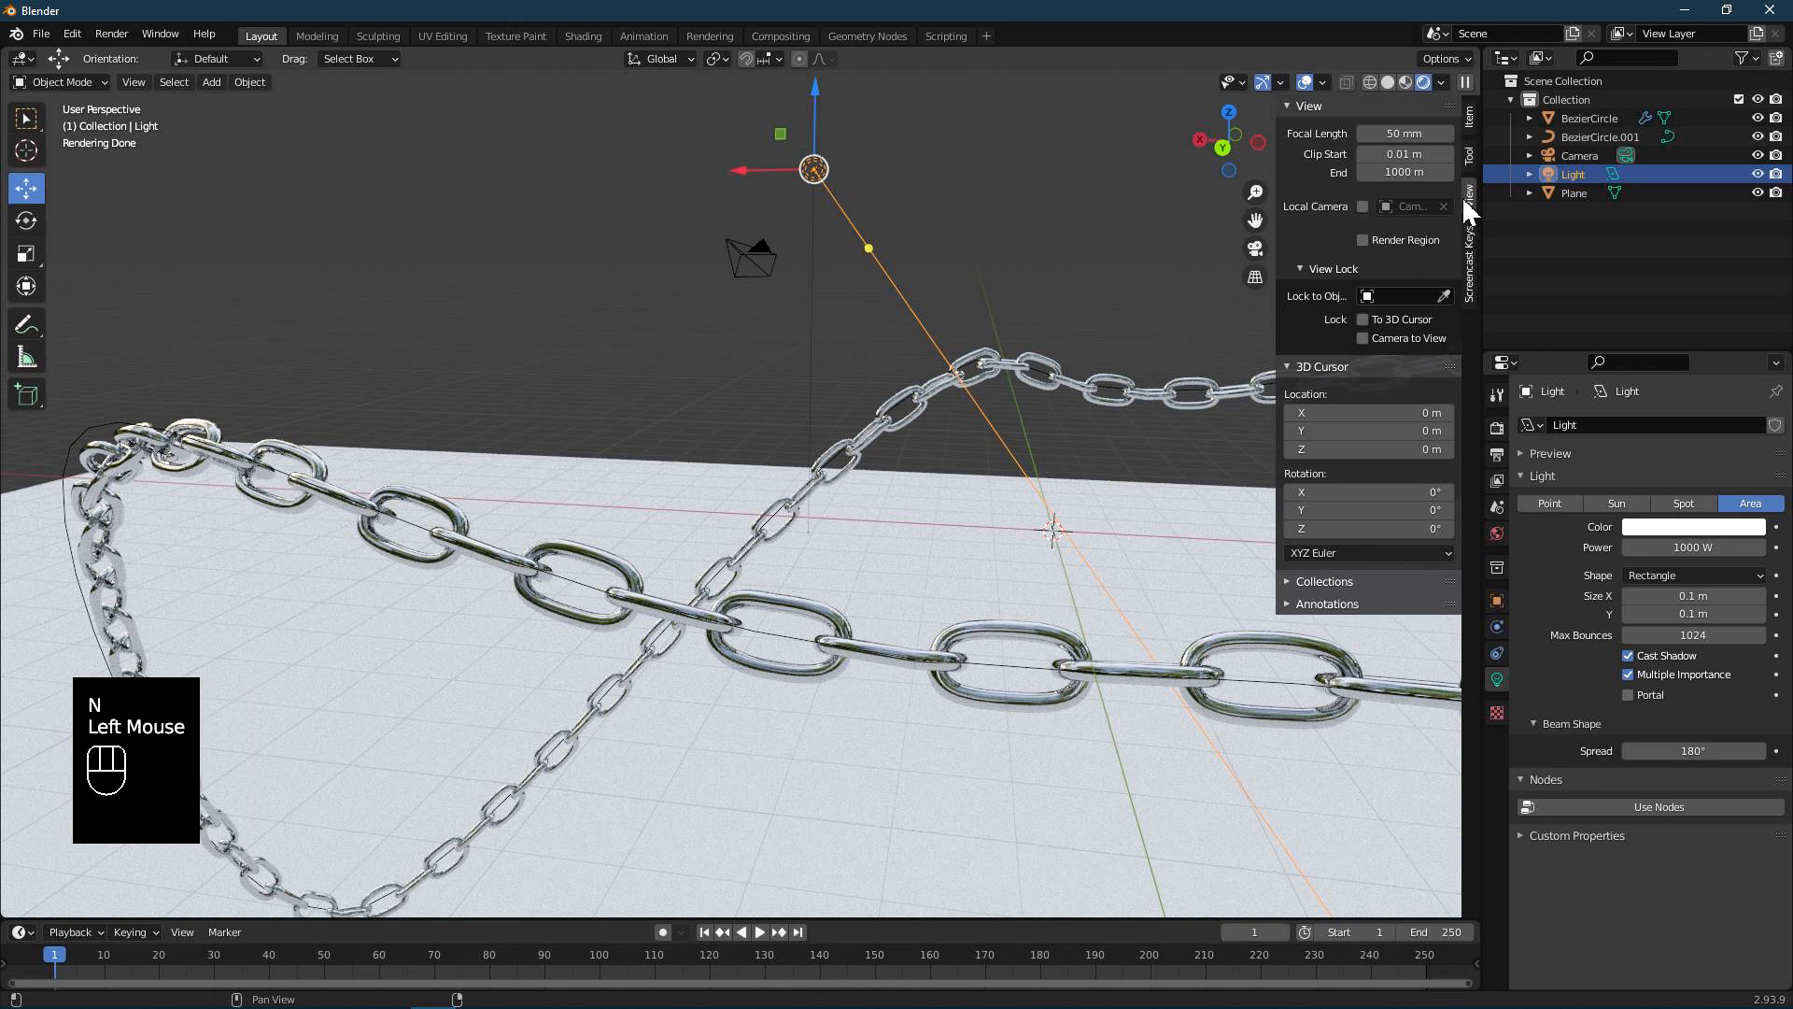
left_click(1360, 334)
middle_click_drag(1033, 409, 1010, 415)
key("KP_0")
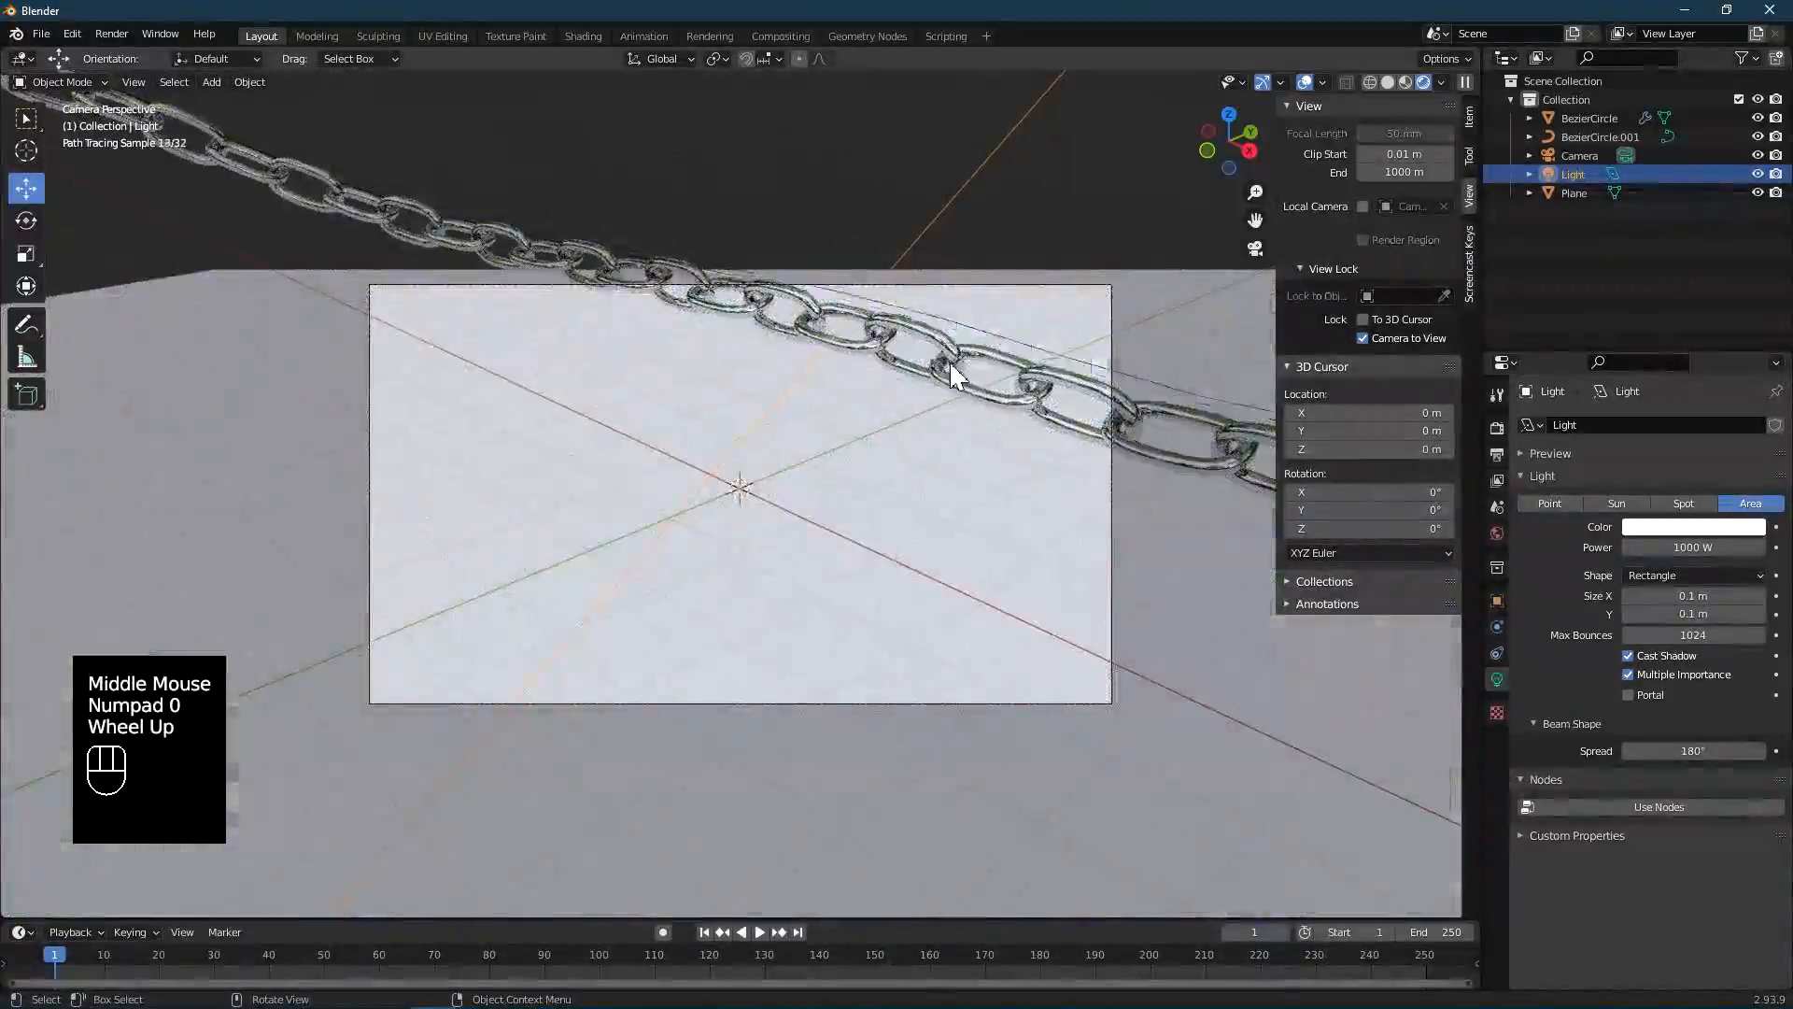
- Frame the camera on the chain so its curved bend and the links crossing behind it fill the shot above the plane
scroll(934, 381, "up", 1)
scroll(934, 381, "down", 1)
scroll(934, 381, "down", 9)
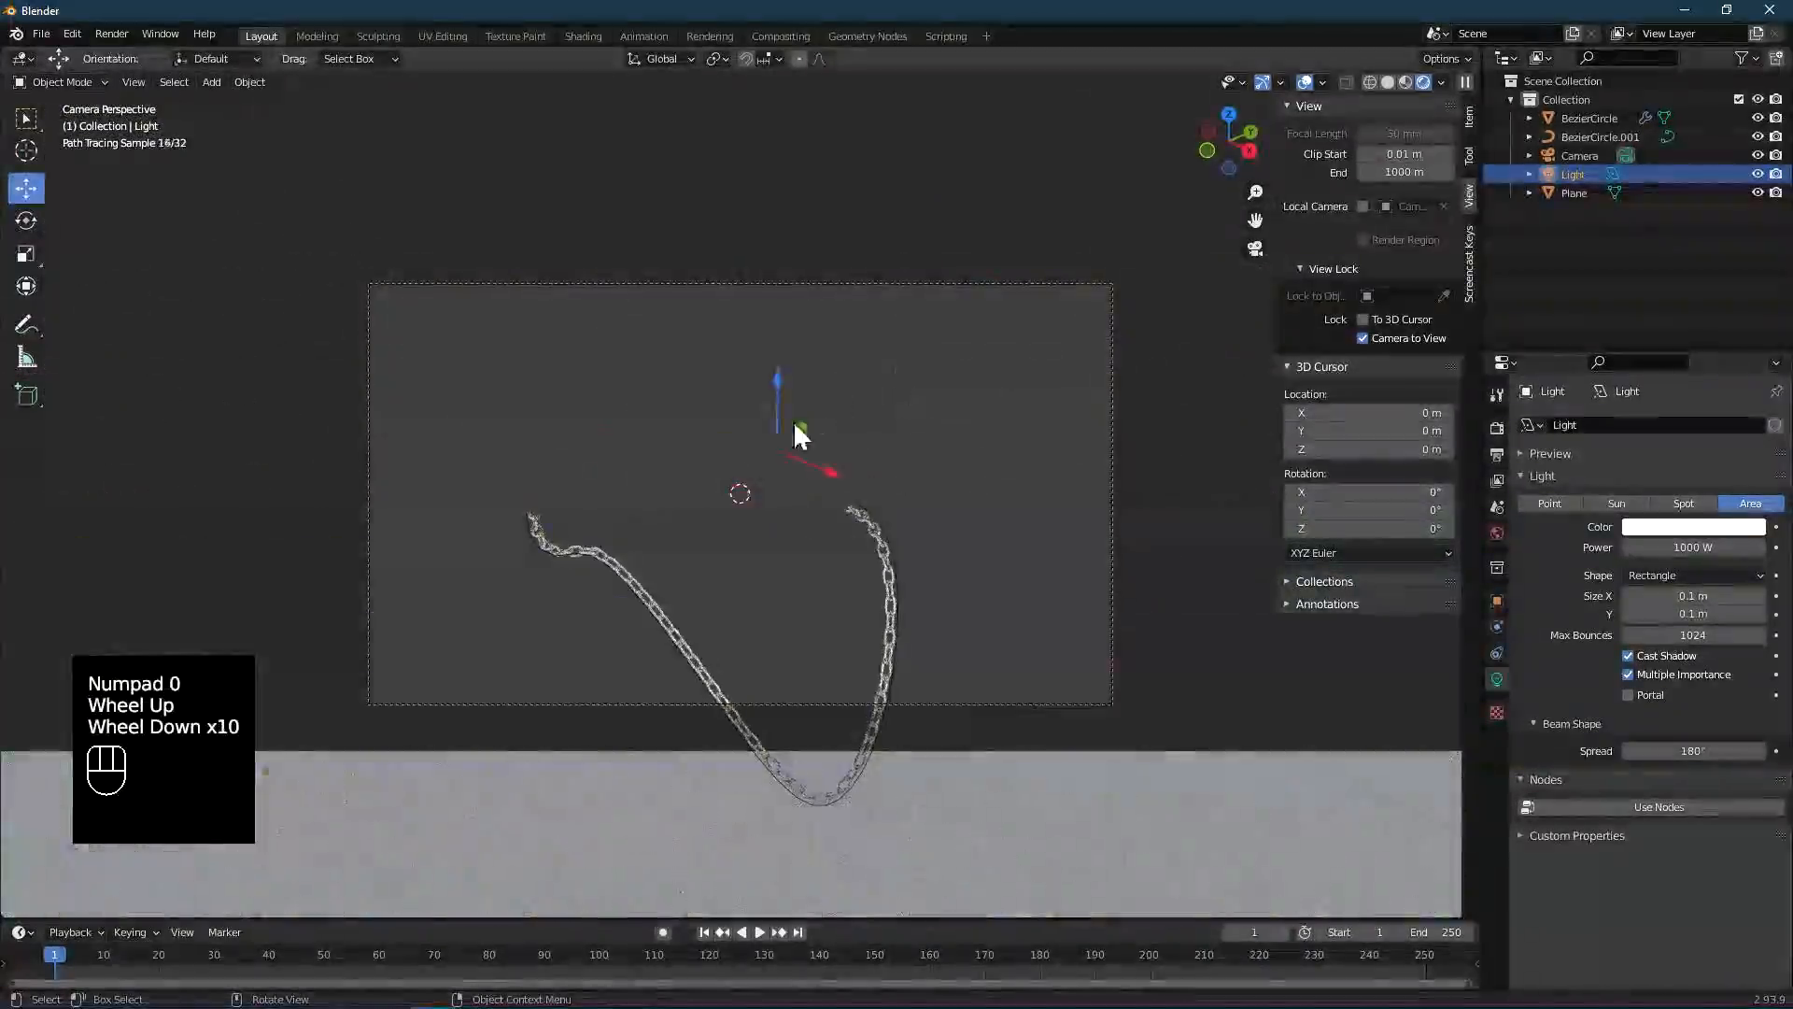
scroll(794, 533, "up", 2)
scroll(888, 549, "up", 1)
middle_click_drag(888, 548, 827, 305, "shift")
scroll(877, 401, "up", 1)
scroll(883, 394, "up", 1)
middle_click_drag(883, 395, 904, 379)
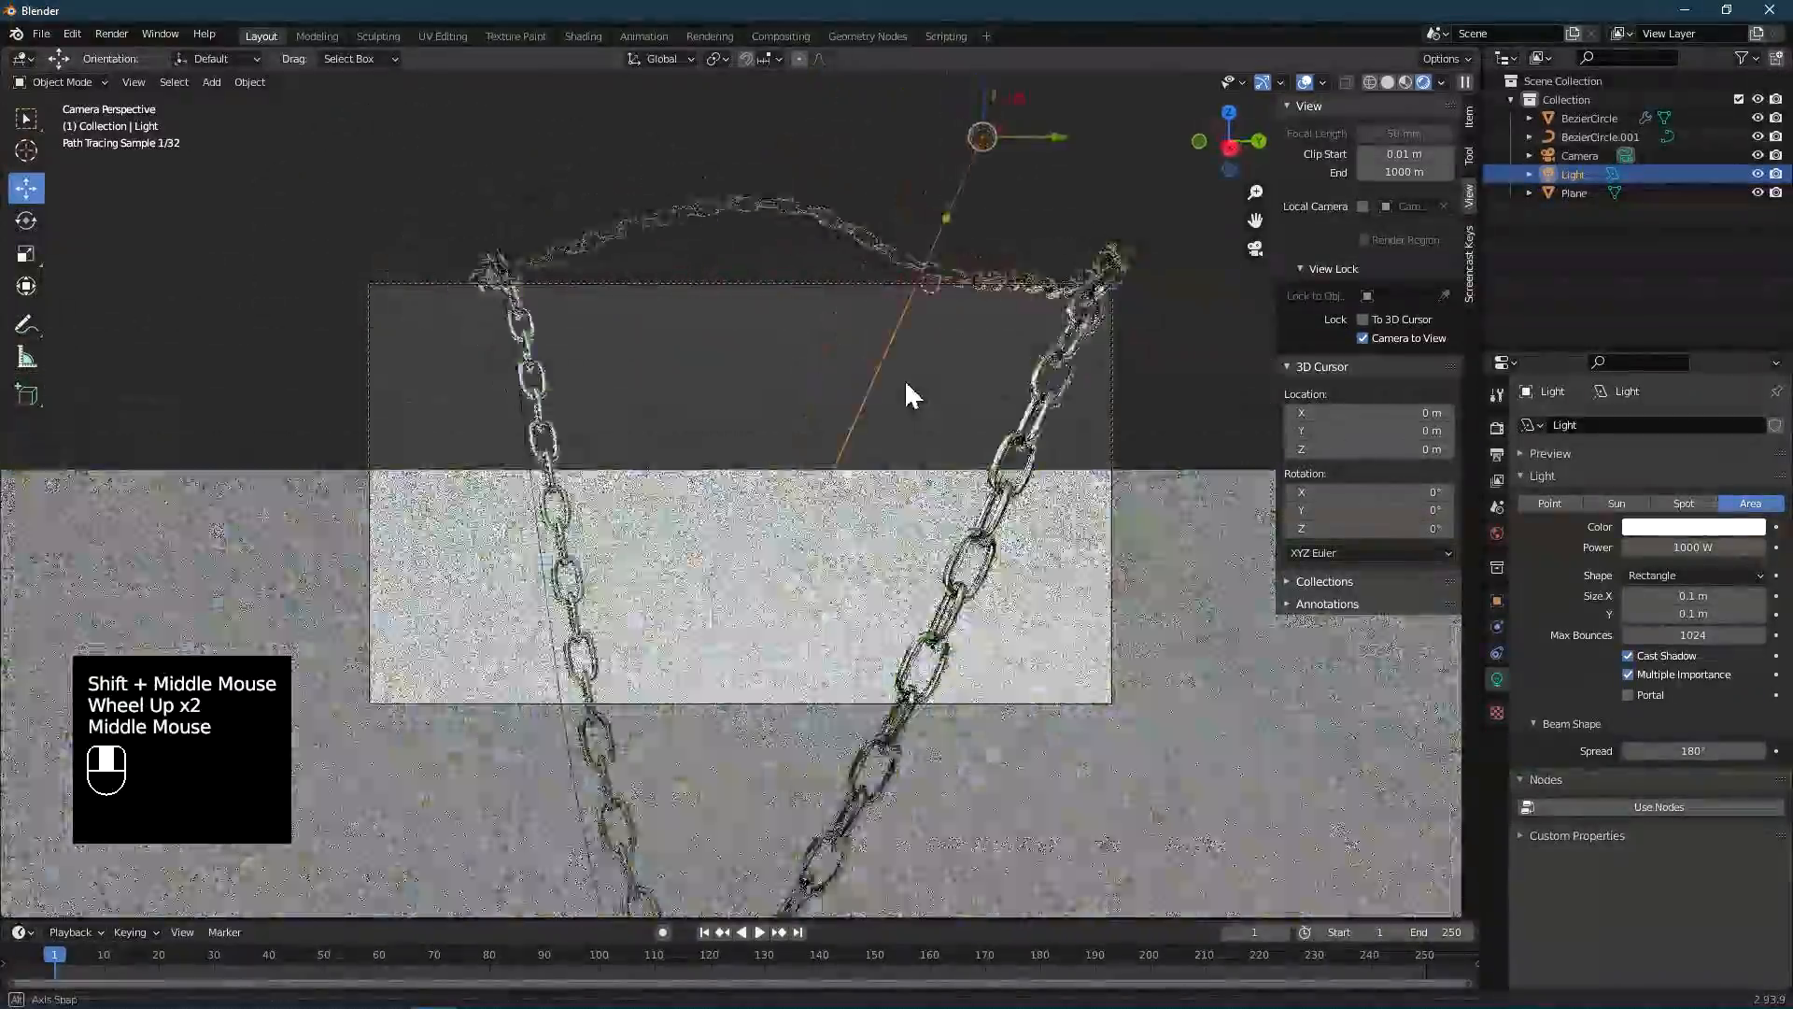
middle_click_drag(969, 440, 897, 467)
scroll(869, 523, "down", 2)
scroll(881, 508, "down", 2)
scroll(812, 532, "up", 1)
scroll(813, 532, "up", 1)
middle_click_drag(813, 532, 616, 448, "shift")
scroll(734, 537, "up", 4)
scroll(742, 527, "down", 1)
scroll(768, 512, "down", 1)
- Render a test image from the camera, inspect it and close the render window
left_click(111, 34)
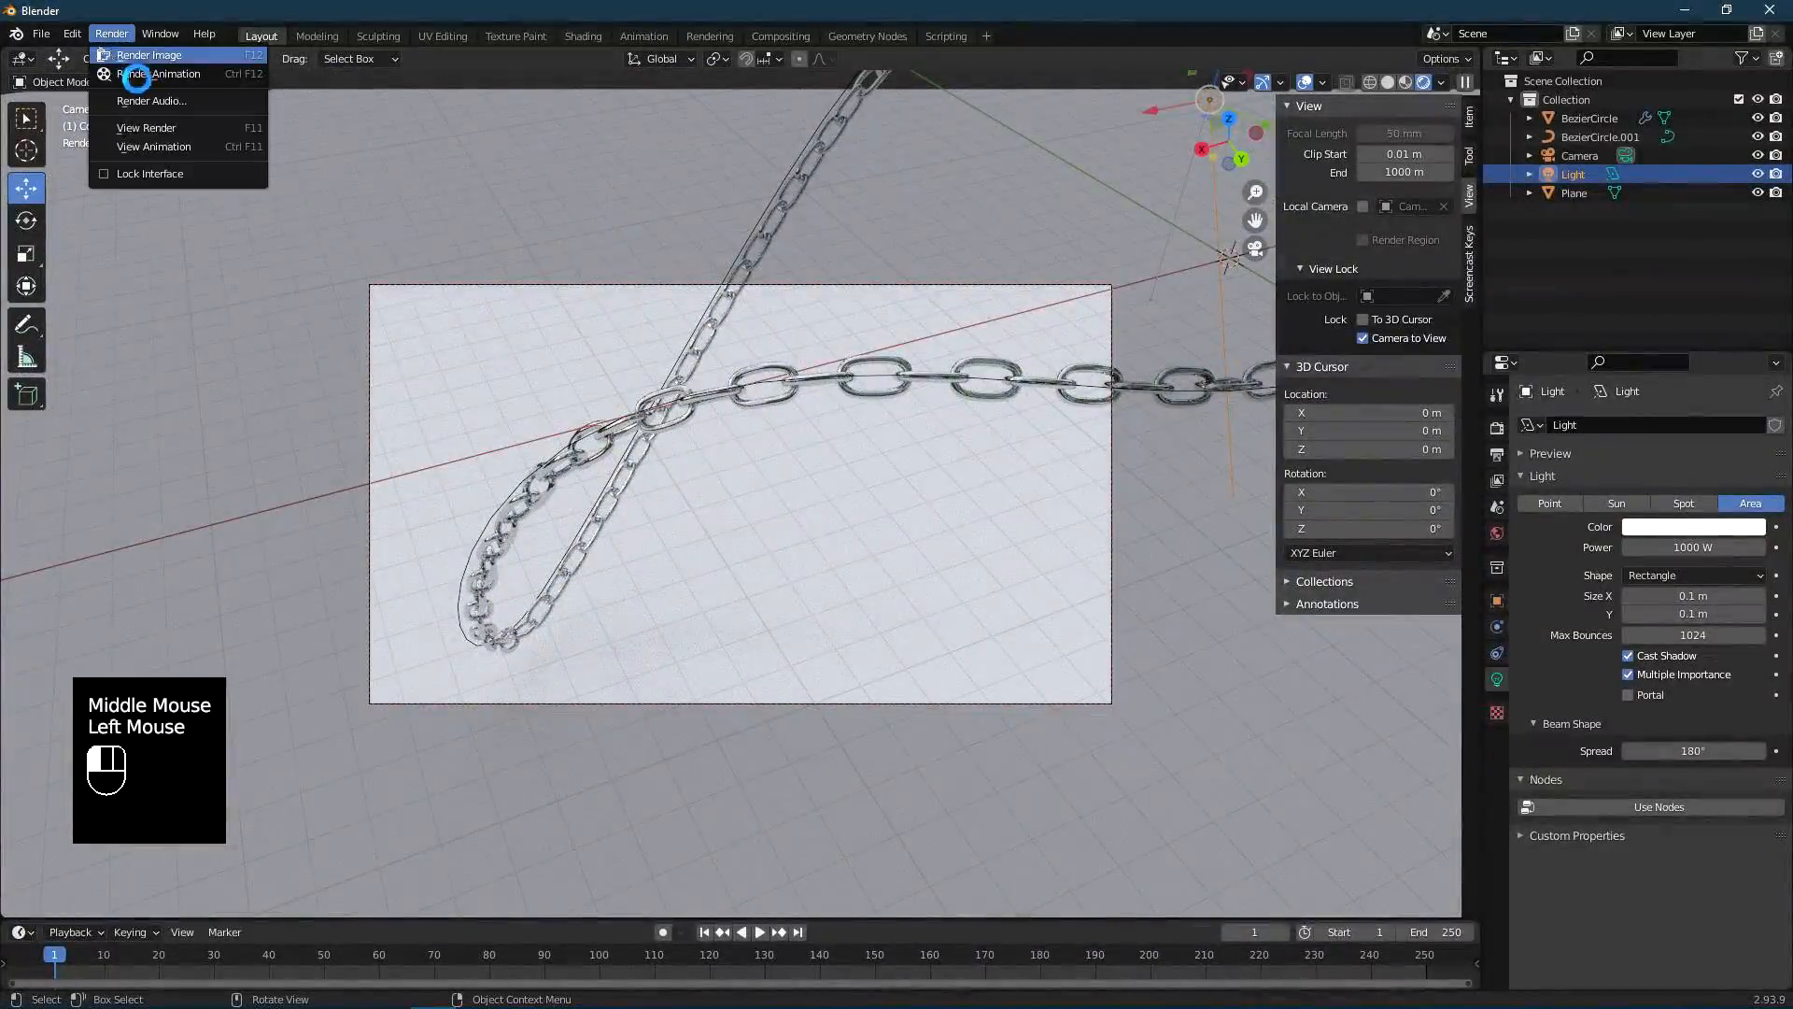
left_click(137, 77)
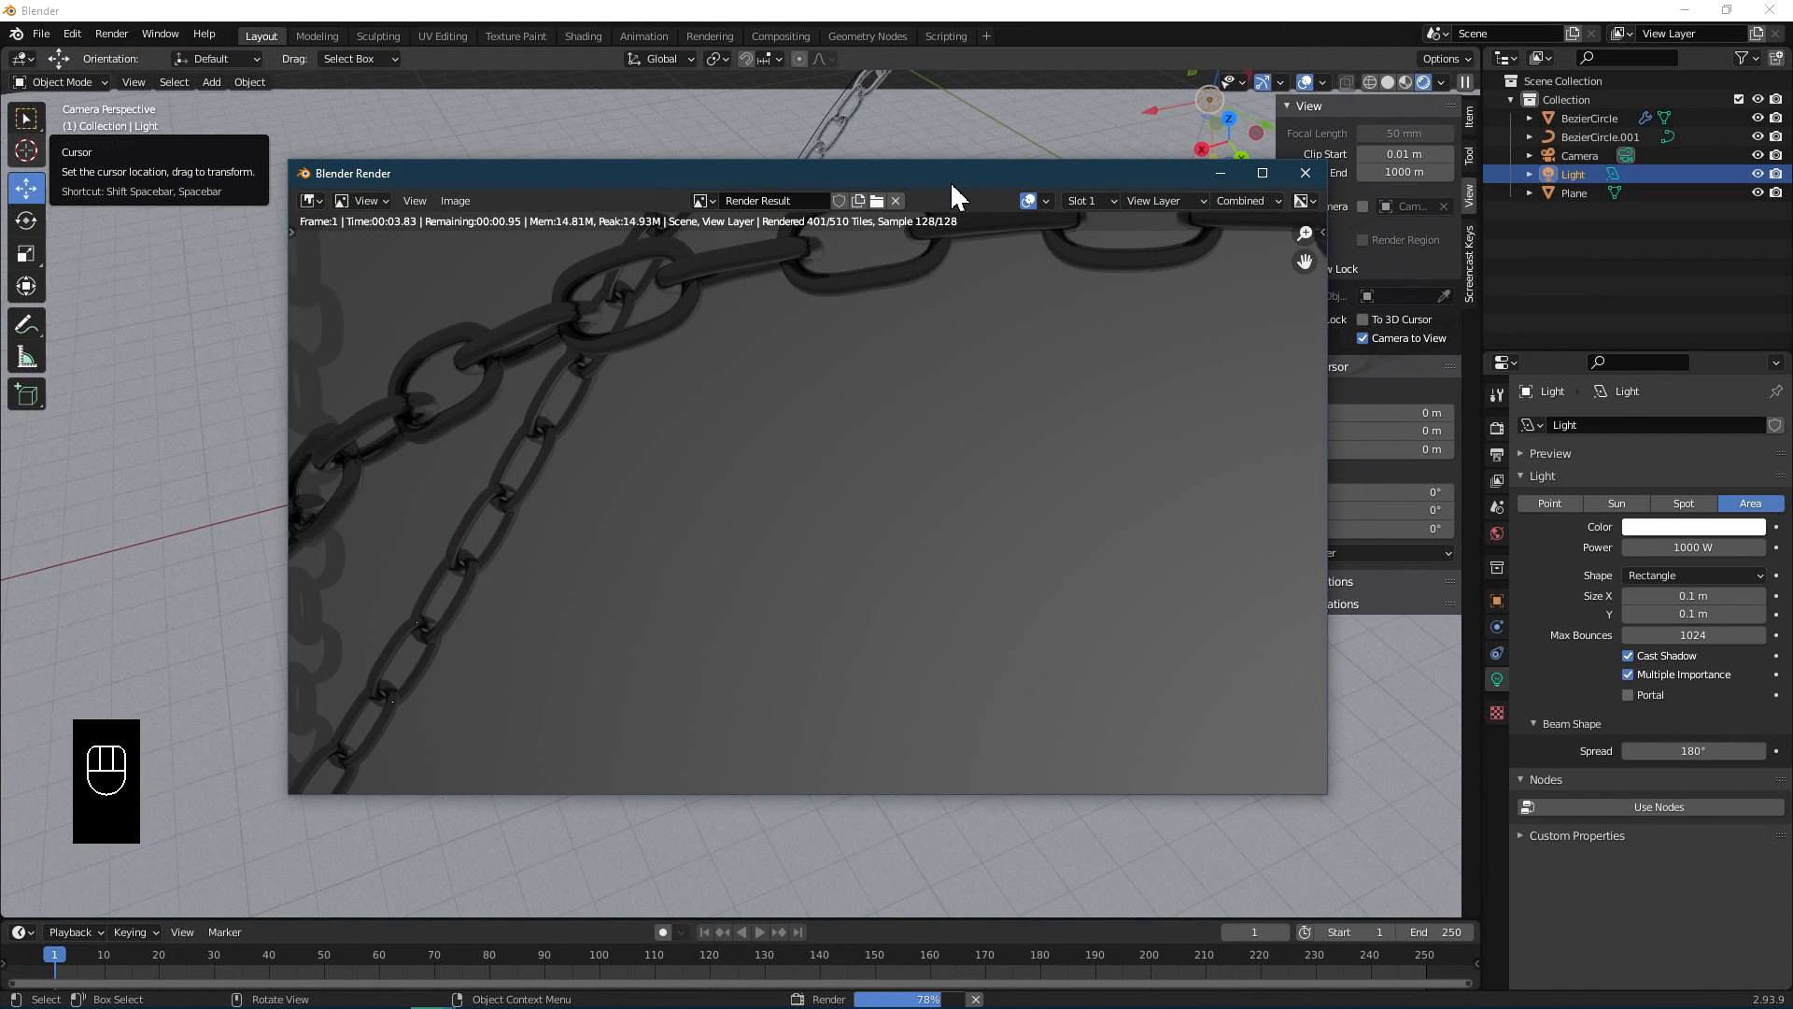
left_click(1305, 174)
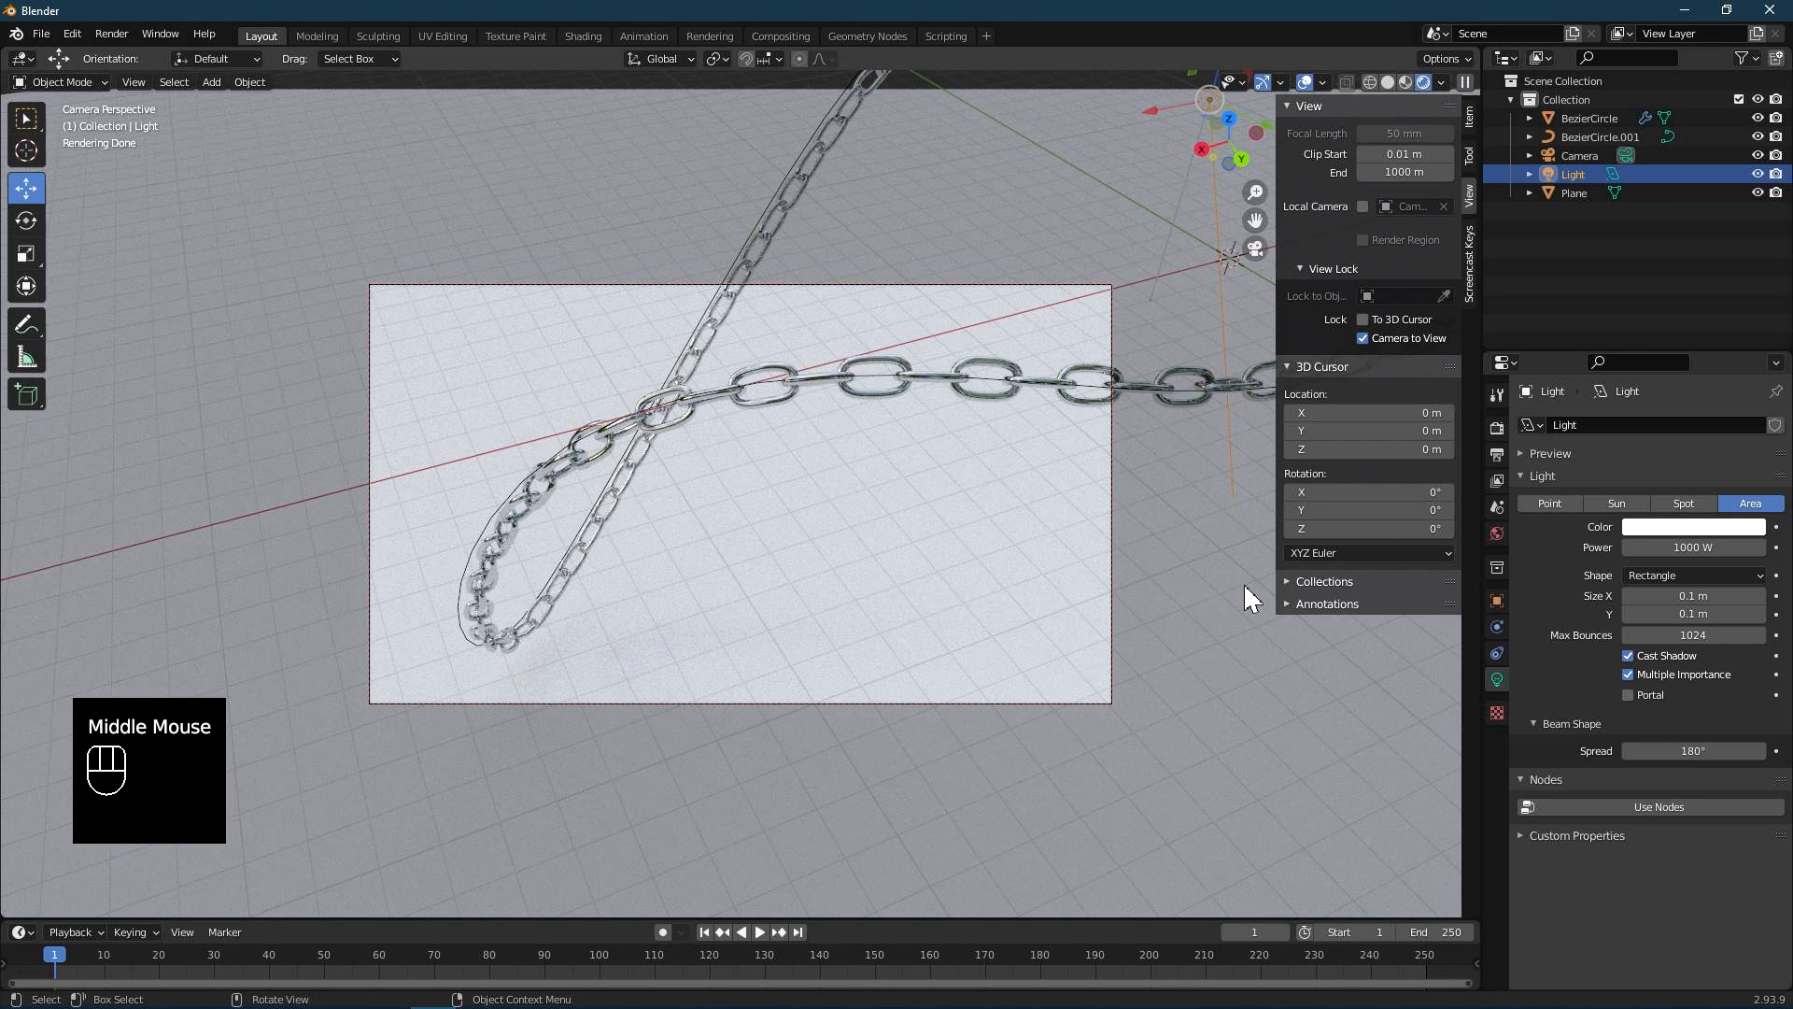
- Enable render denoising with NLM and set the area light's power to 3000 W
left_click(1497, 429)
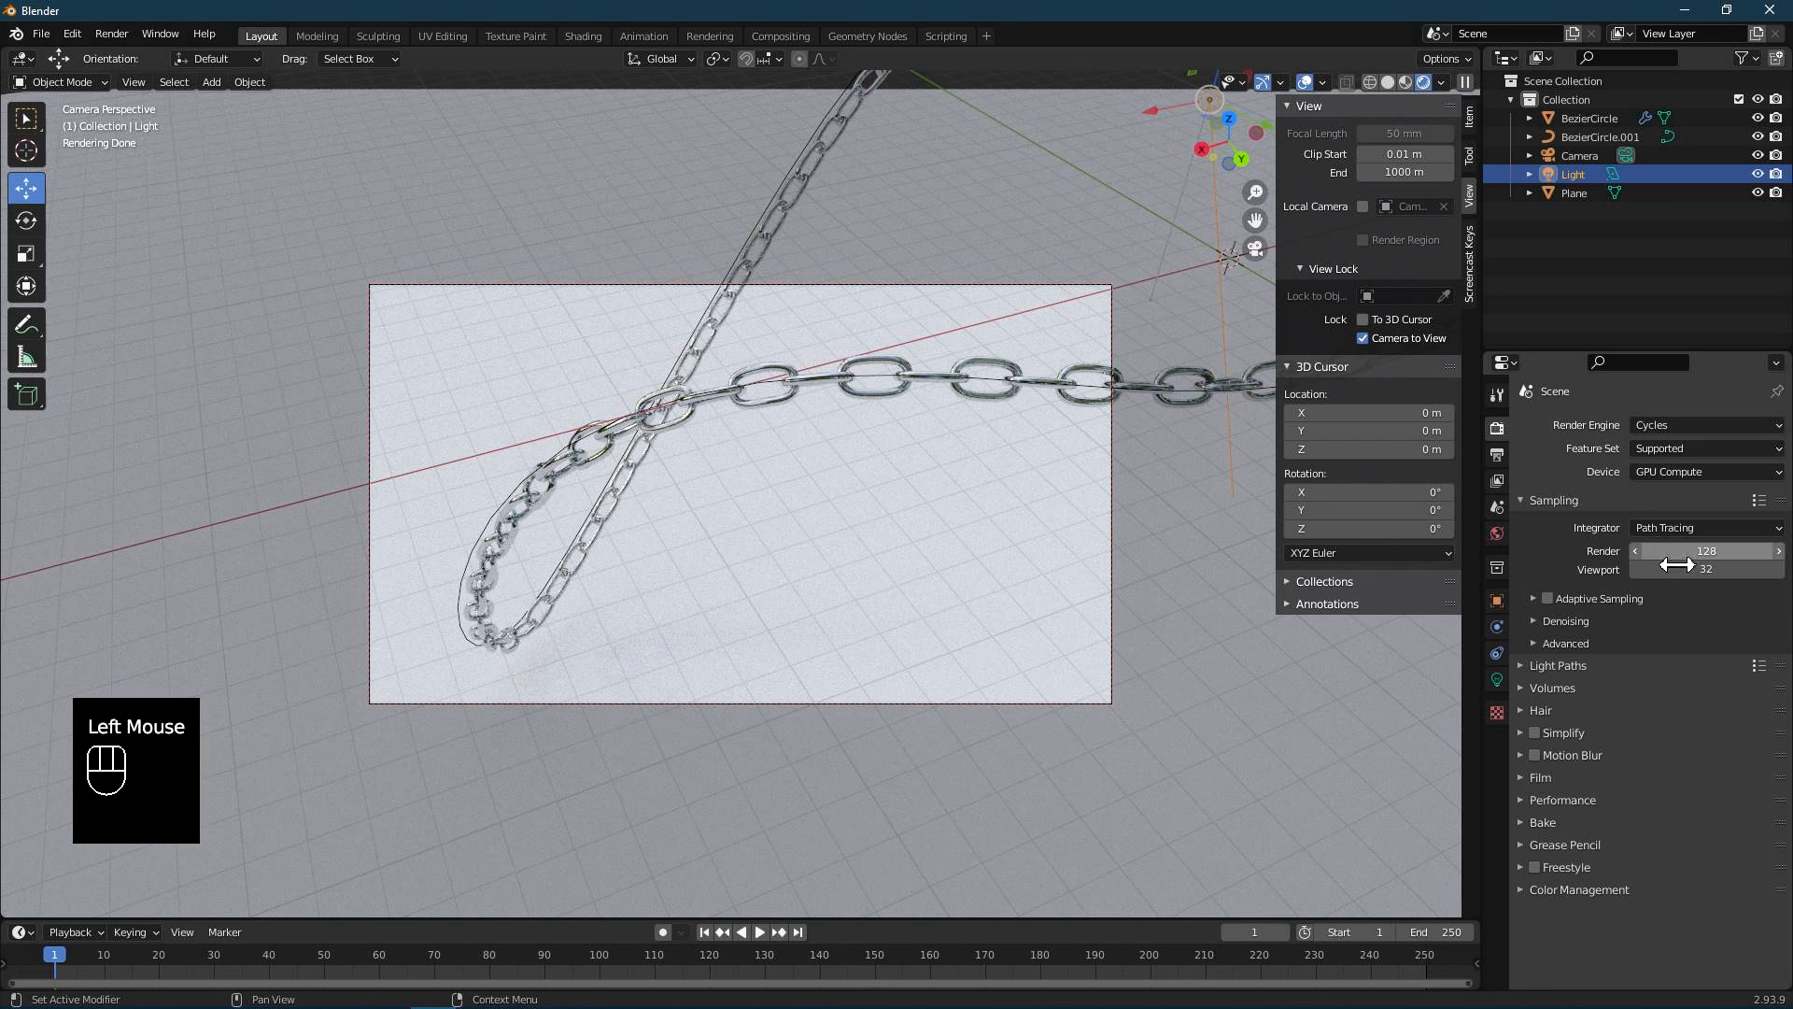
left_click(1532, 618)
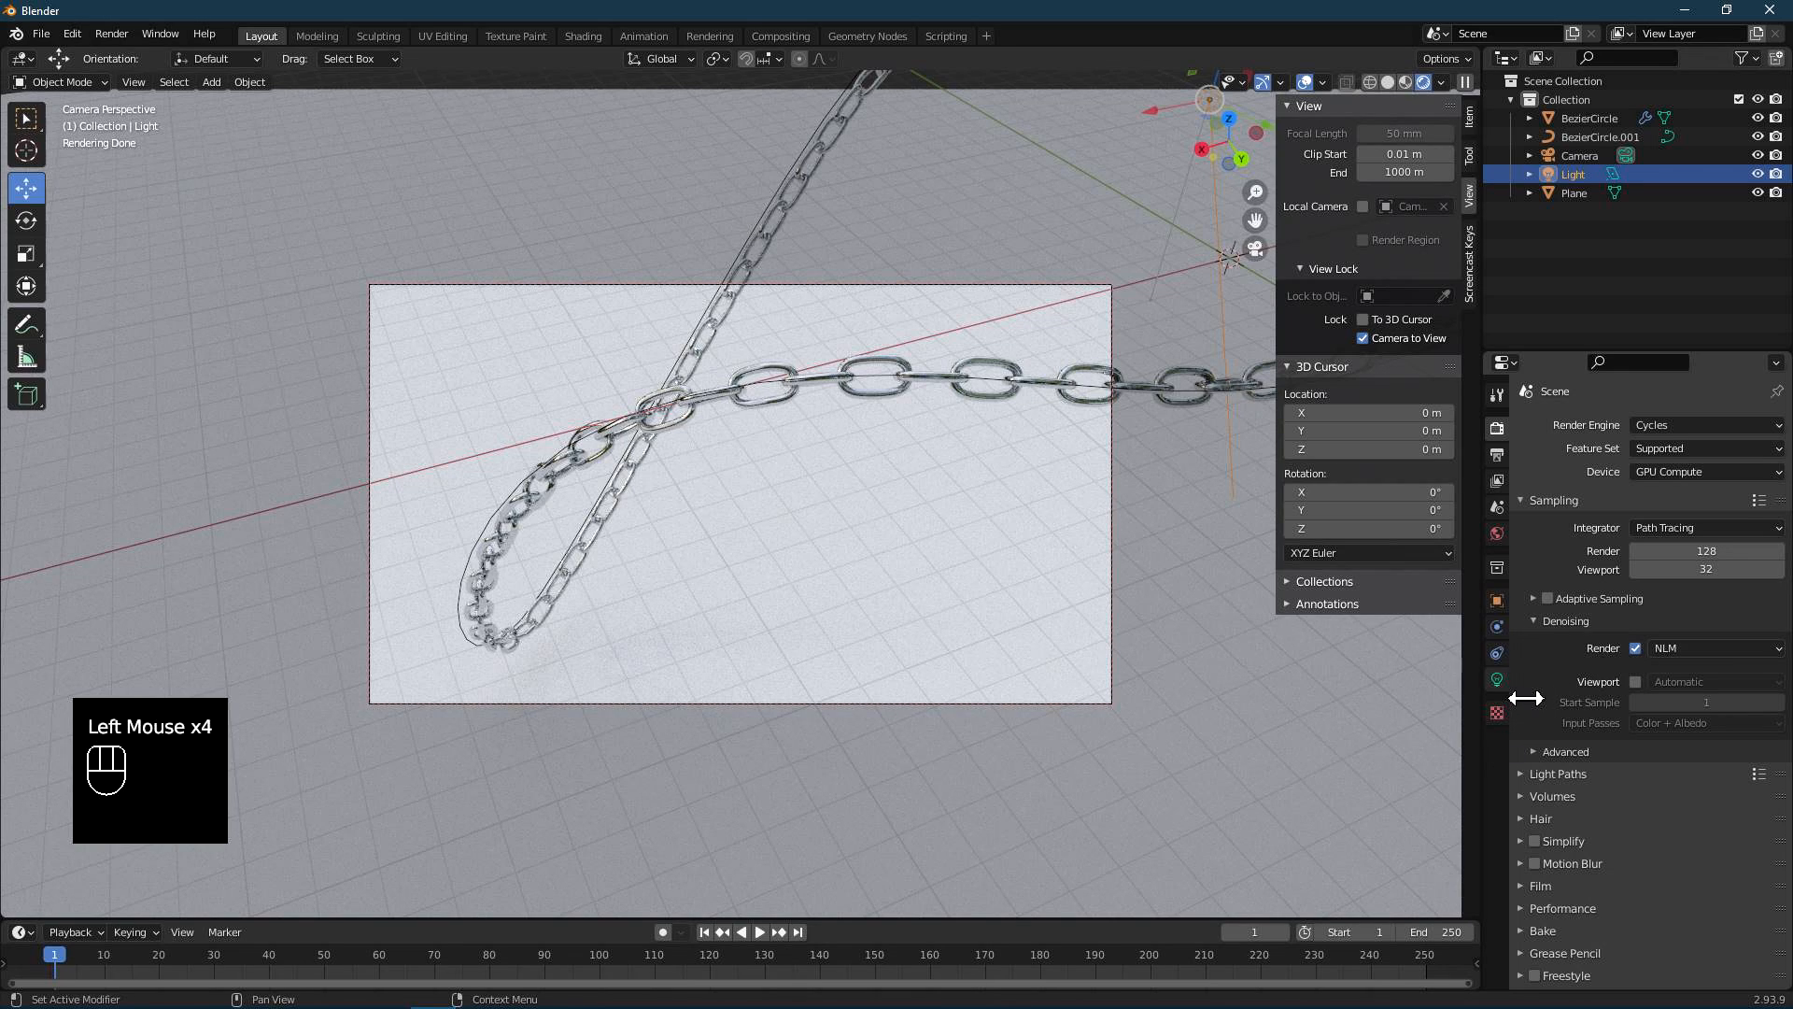
left_click(1498, 680)
left_click(1686, 550)
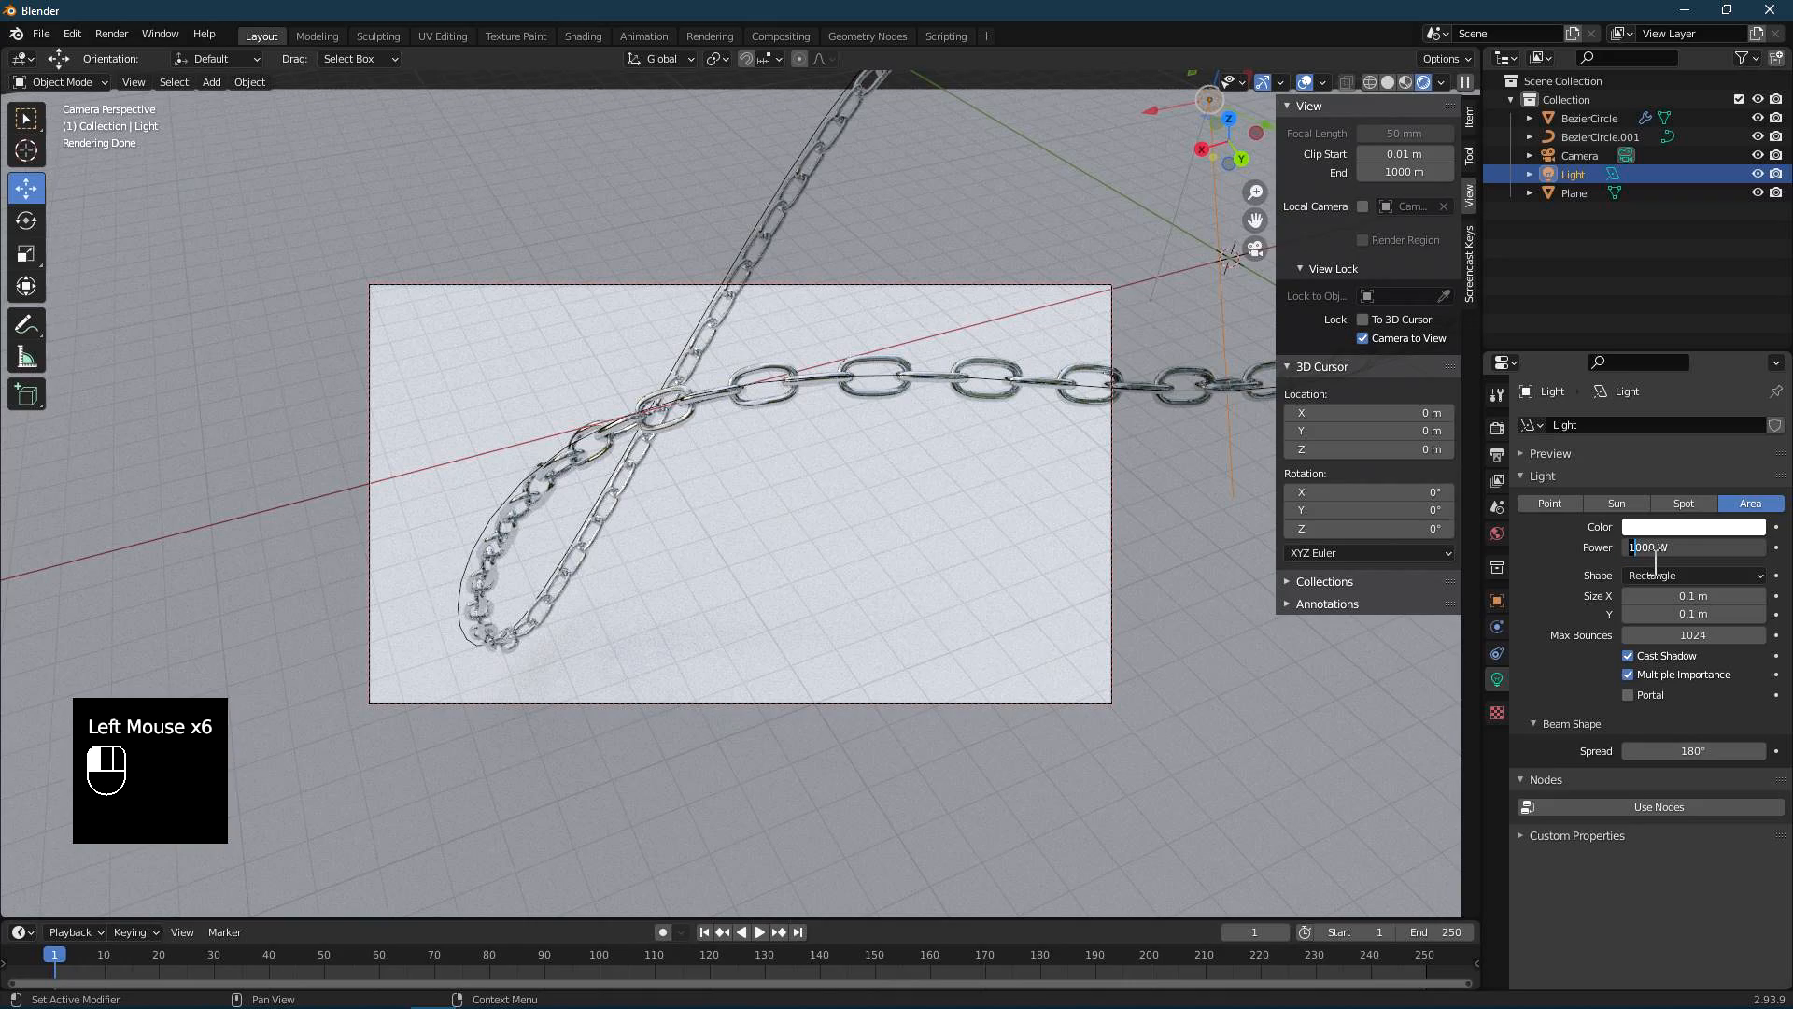
key("Tab")
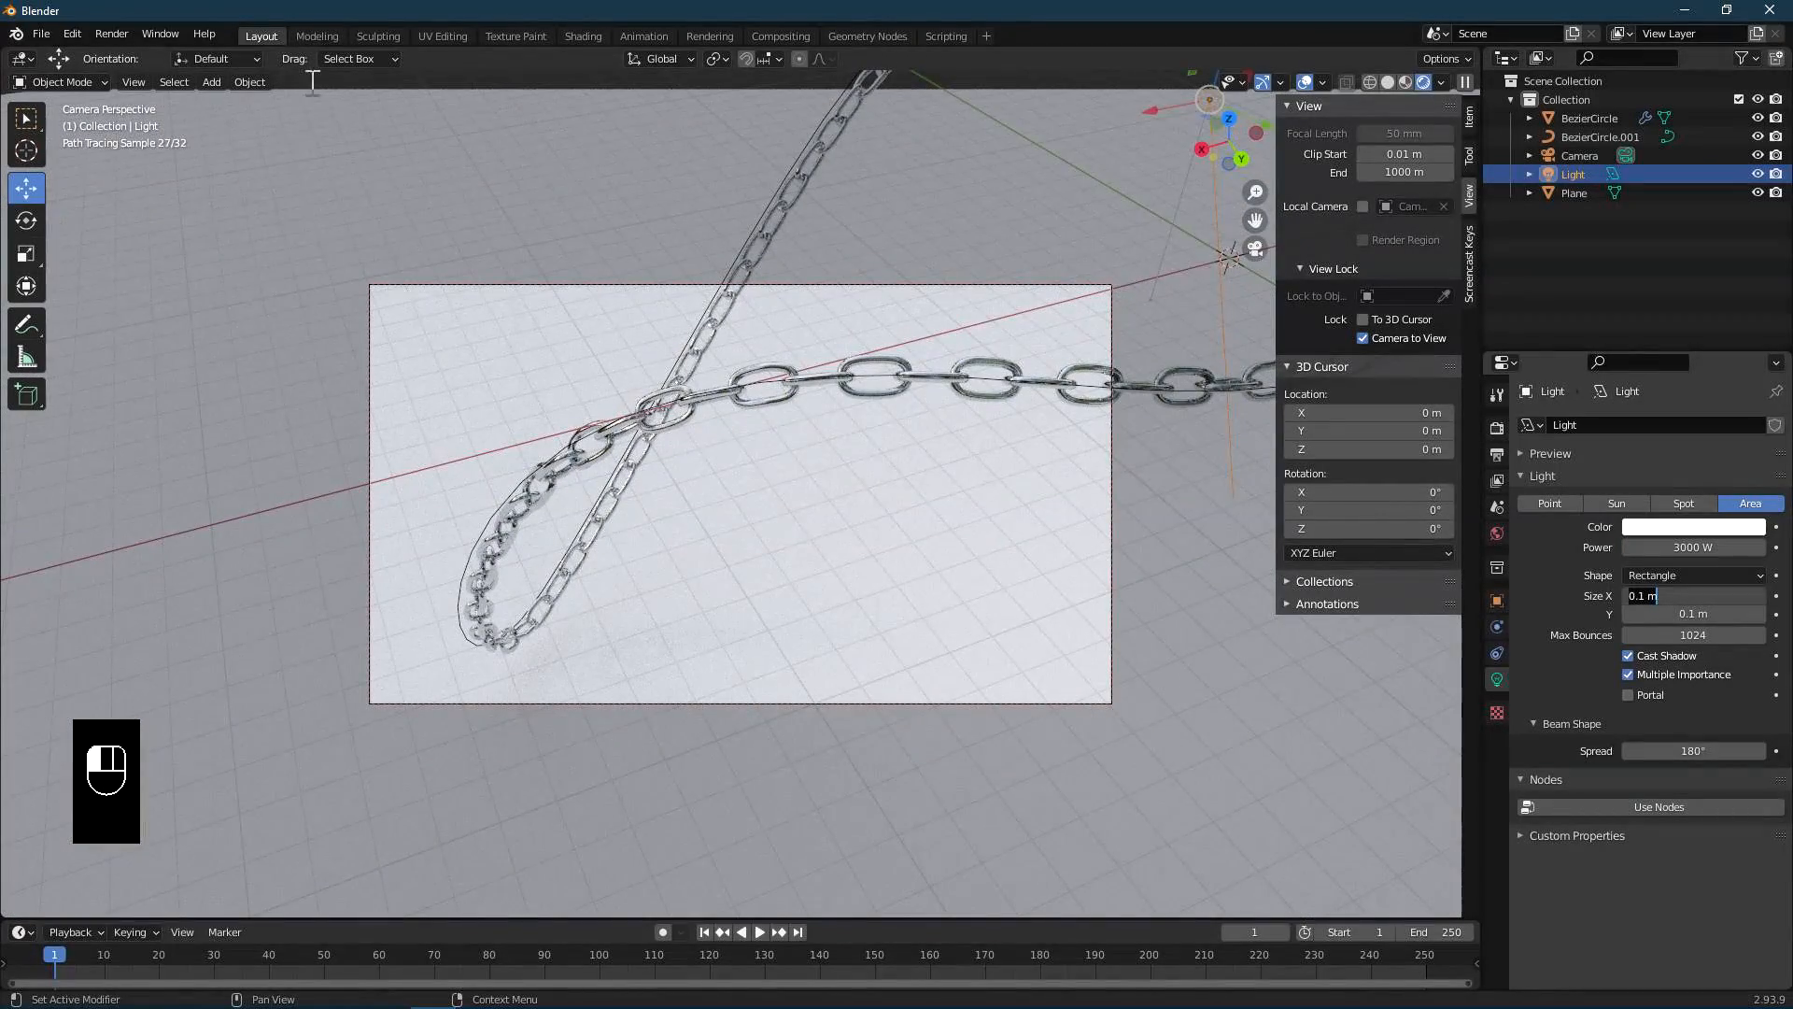
key("Return")
- Render the image again with the brighter light and denoising, inspect it and close the render window
left_click(113, 34)
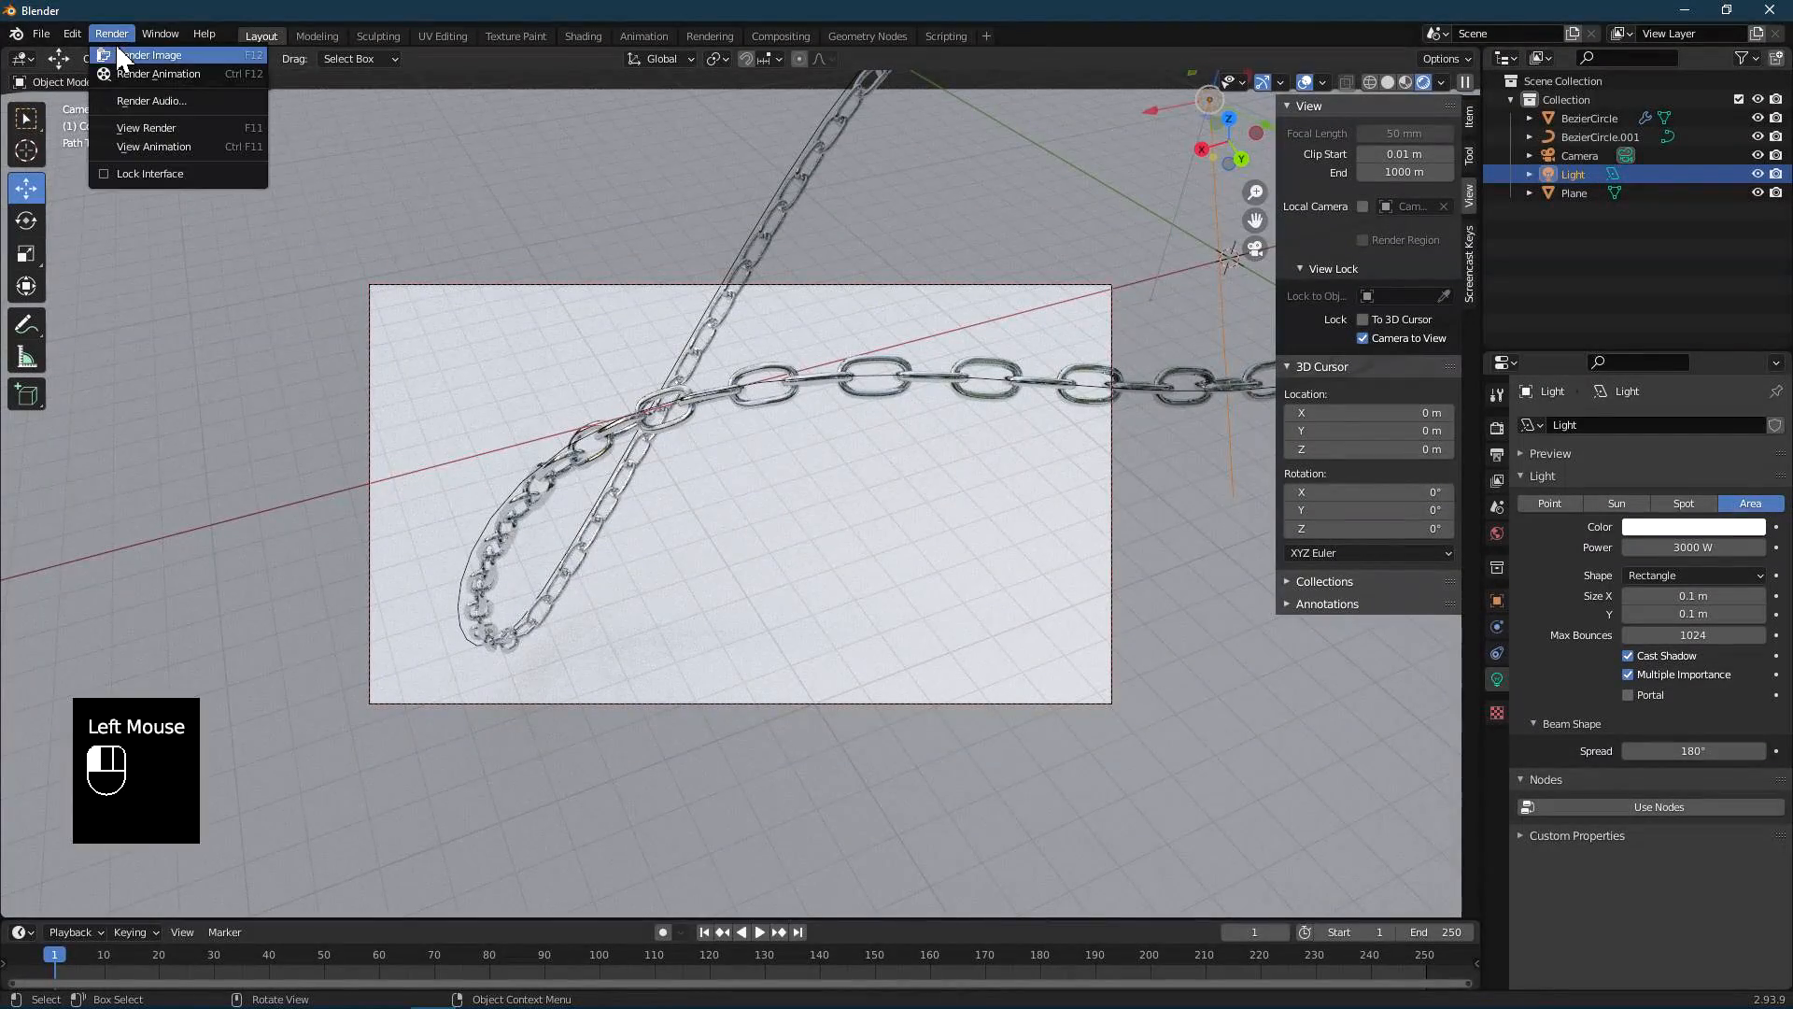
left_click(121, 57)
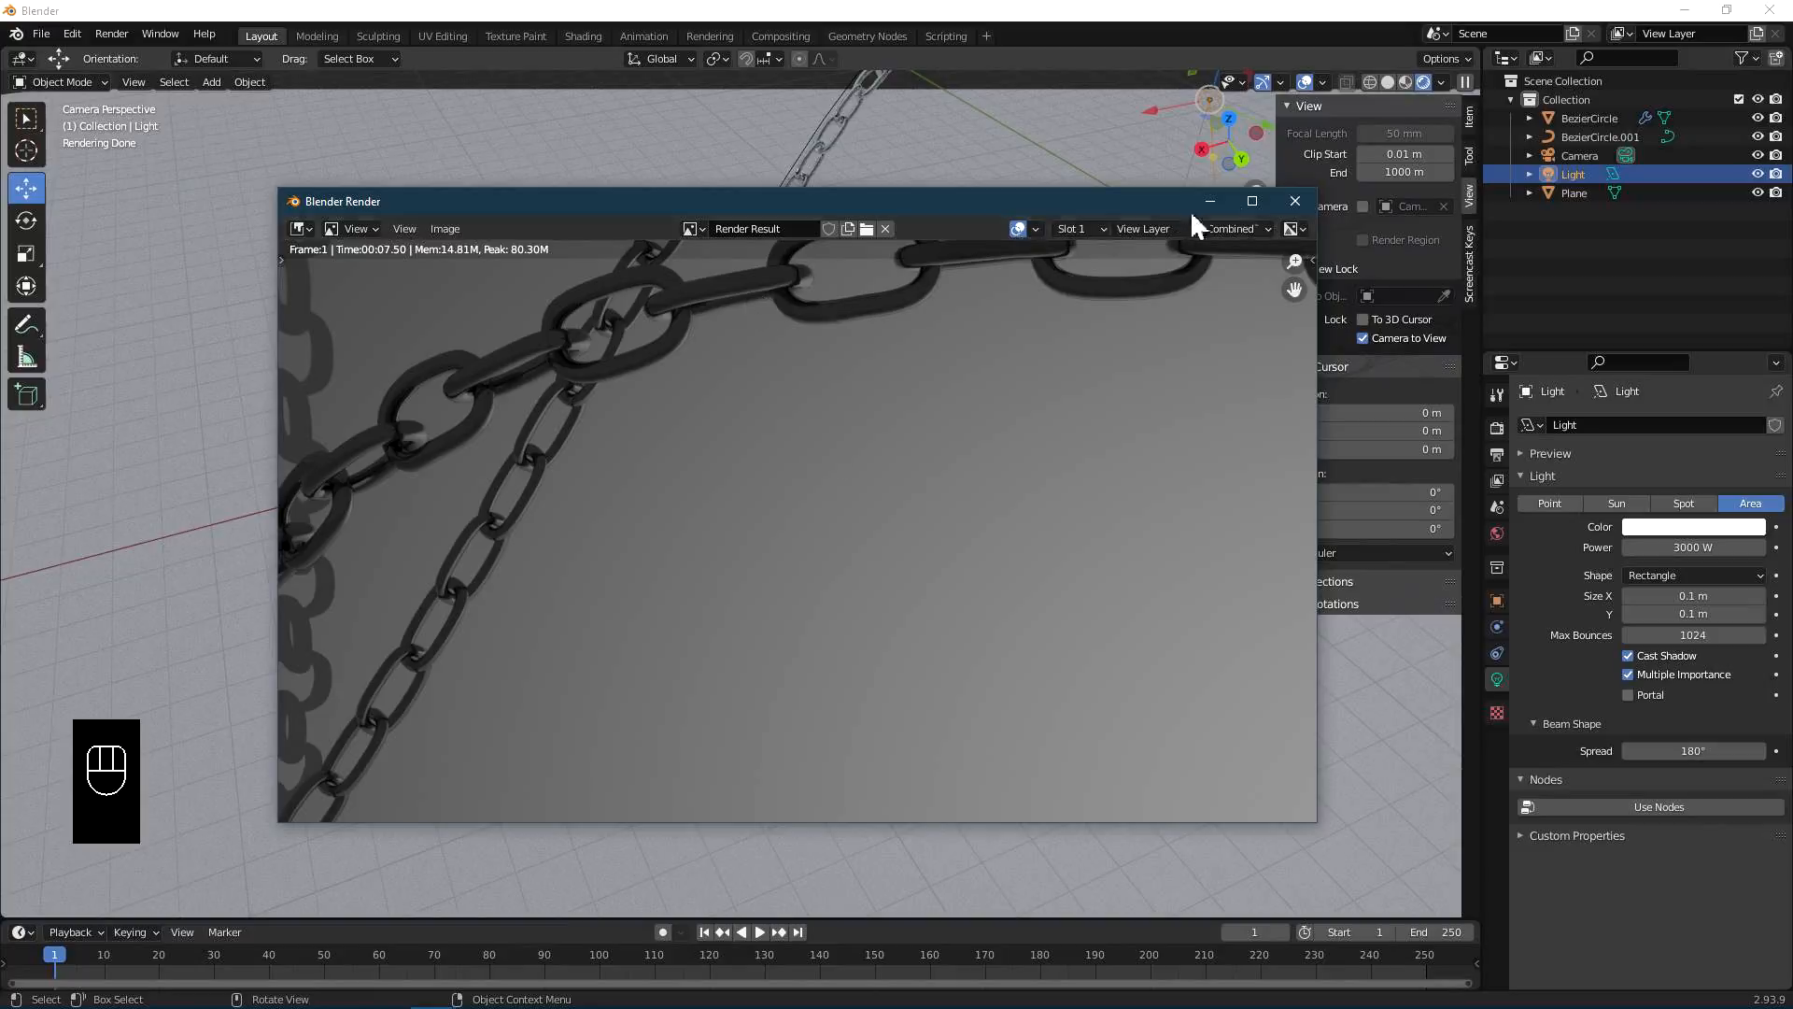
left_click(1297, 201)
- Shift the camera framing so the chain sits slightly lower in the shot, and render the image
middle_click_drag(901, 338, 901, 373, "shift")
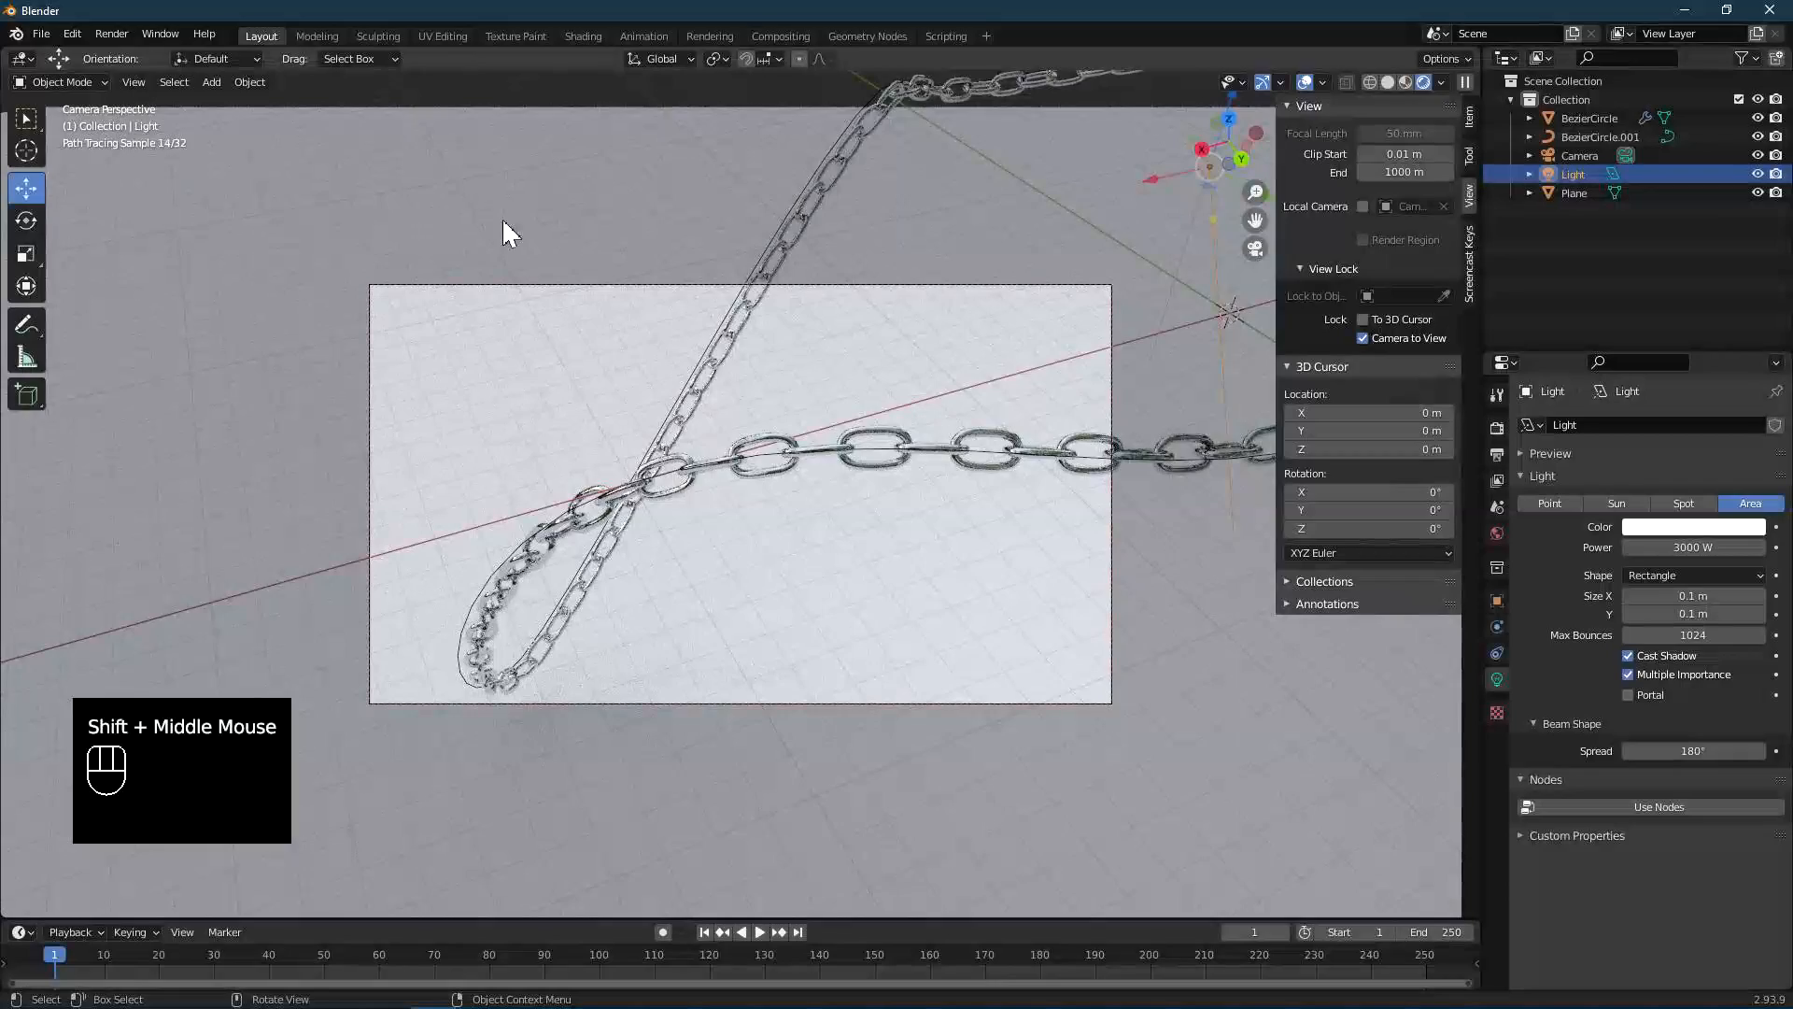
left_click(111, 33)
left_click(122, 63)
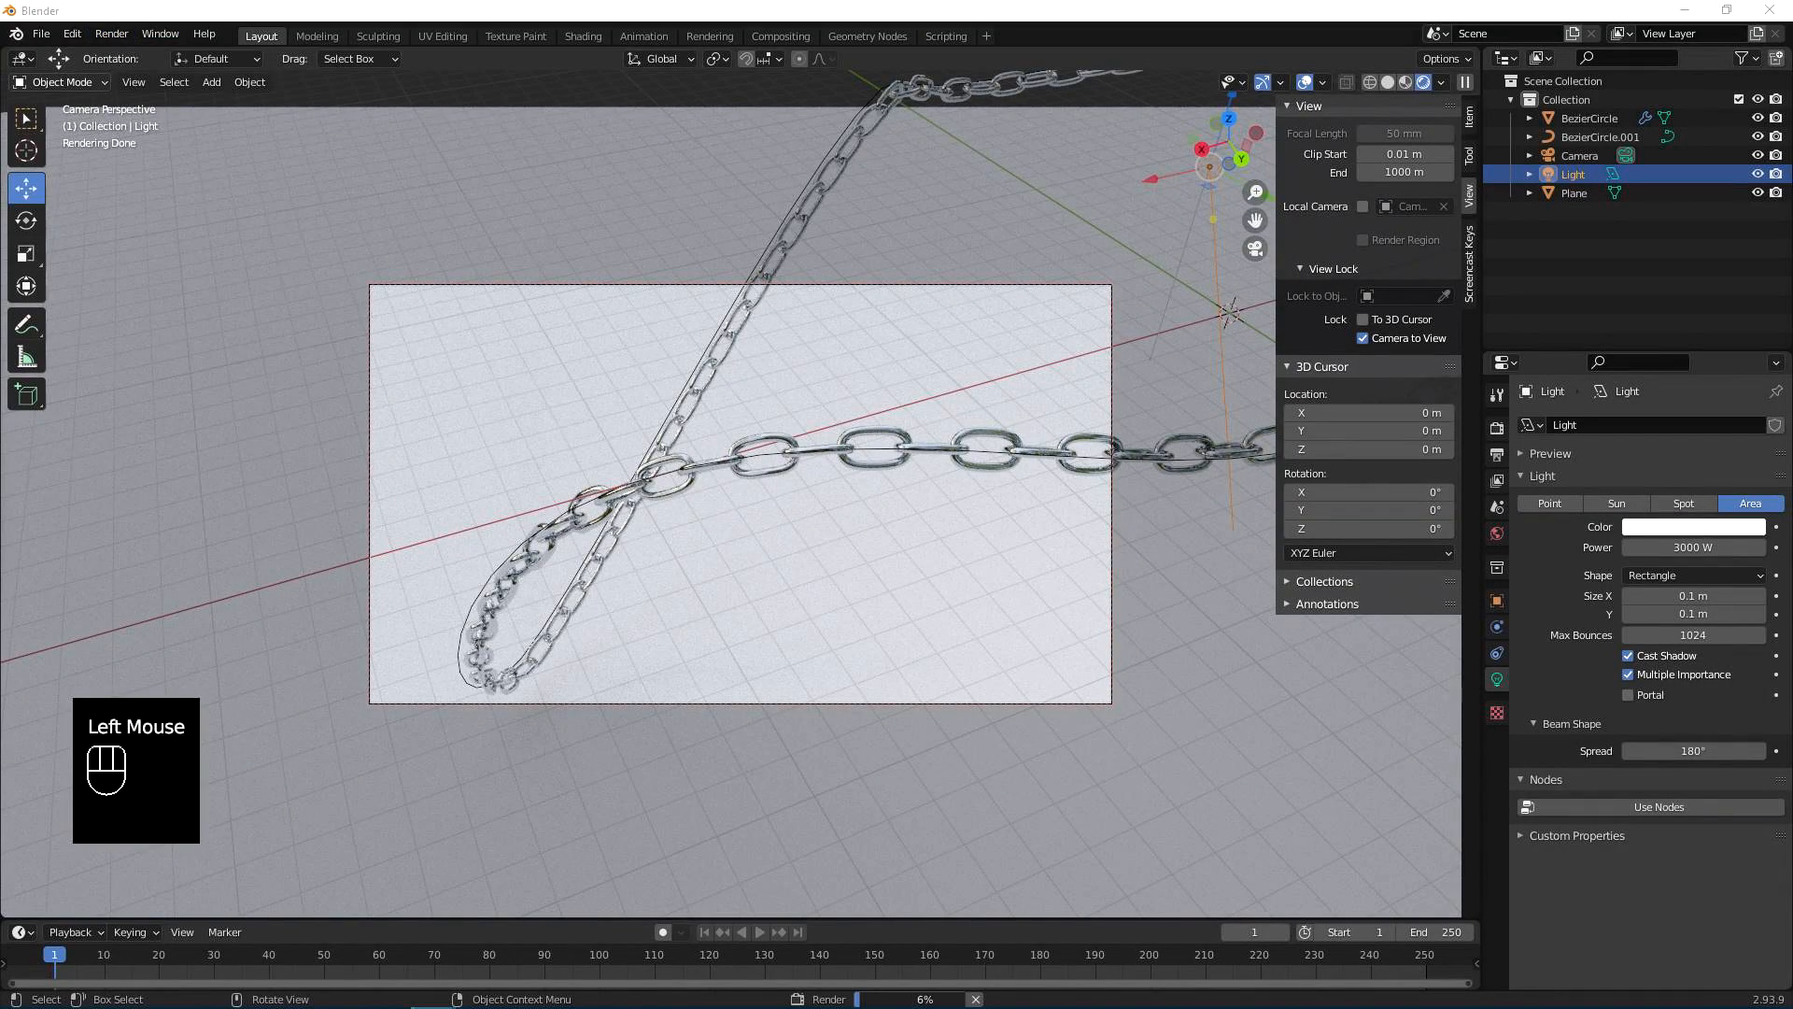